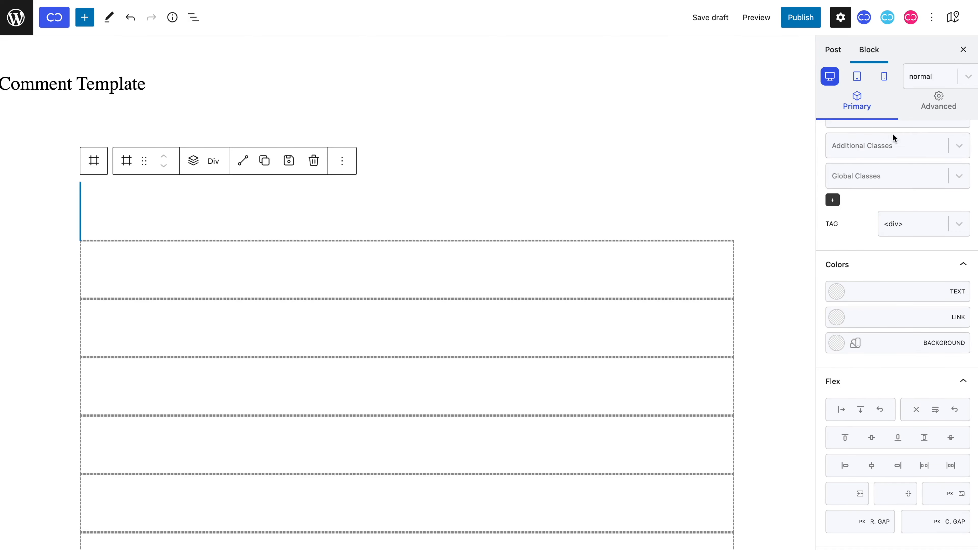
Set the empty Div's height and width to 30 px.
click(915, 117)
click(906, 183)
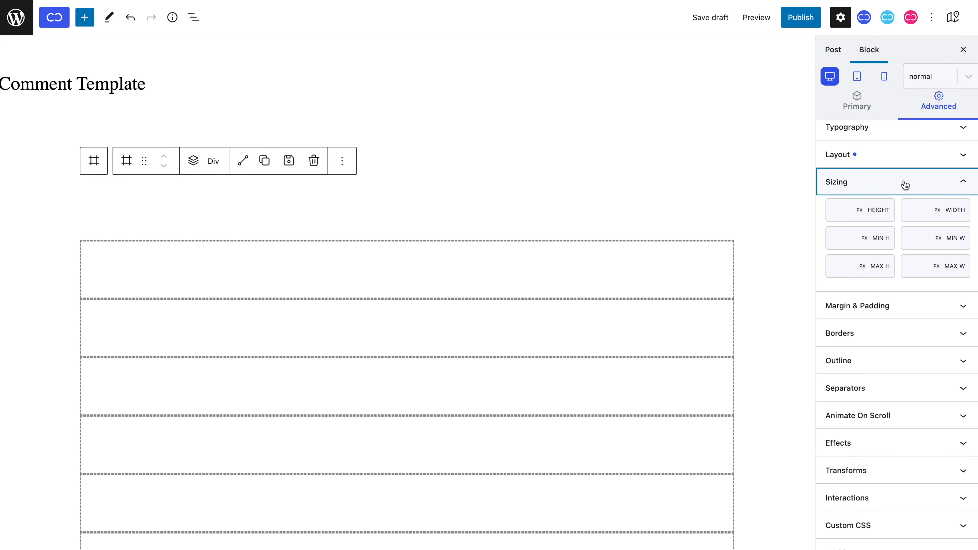
click(844, 213)
text(30)
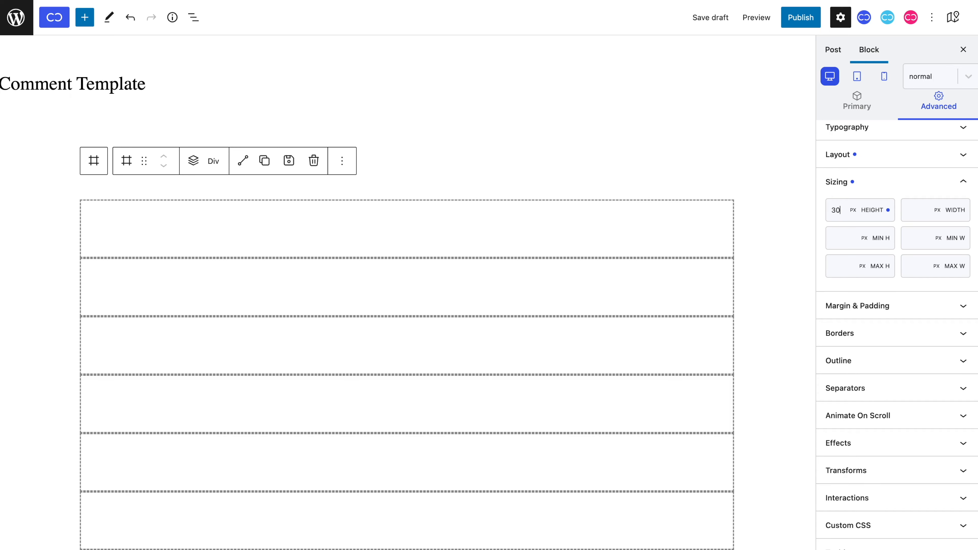
click(906, 211)
text(30)
Give the Div a 100% border radius so it becomes a circle.
click(893, 332)
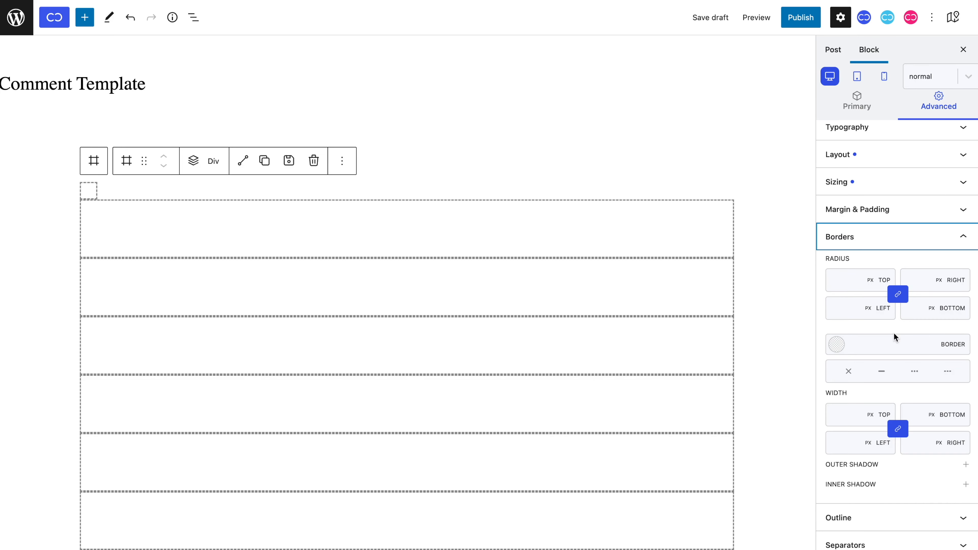
click(865, 291)
text(100%)
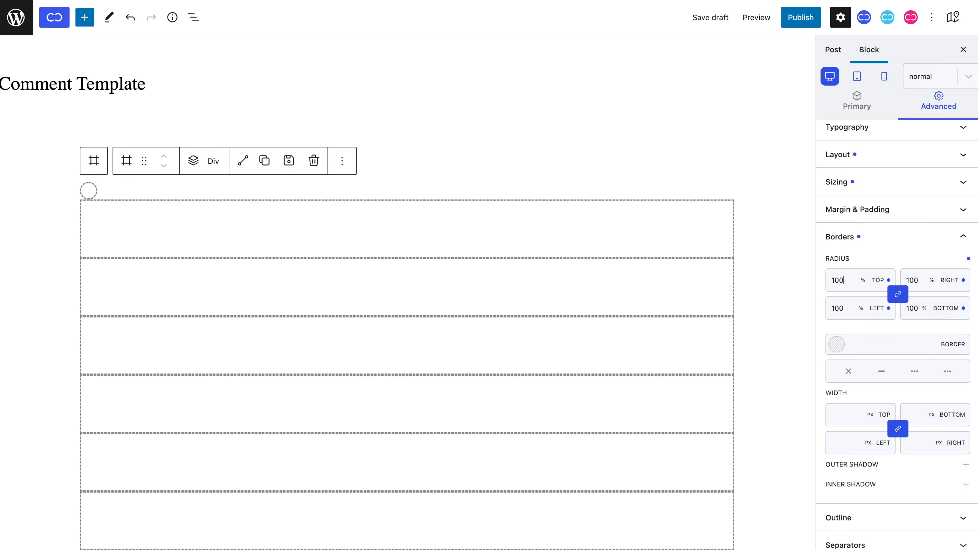
scroll(860, 267, up, 2)
Set the circle's background to a dynamic image from Comment Query > Avatar.
click(879, 156)
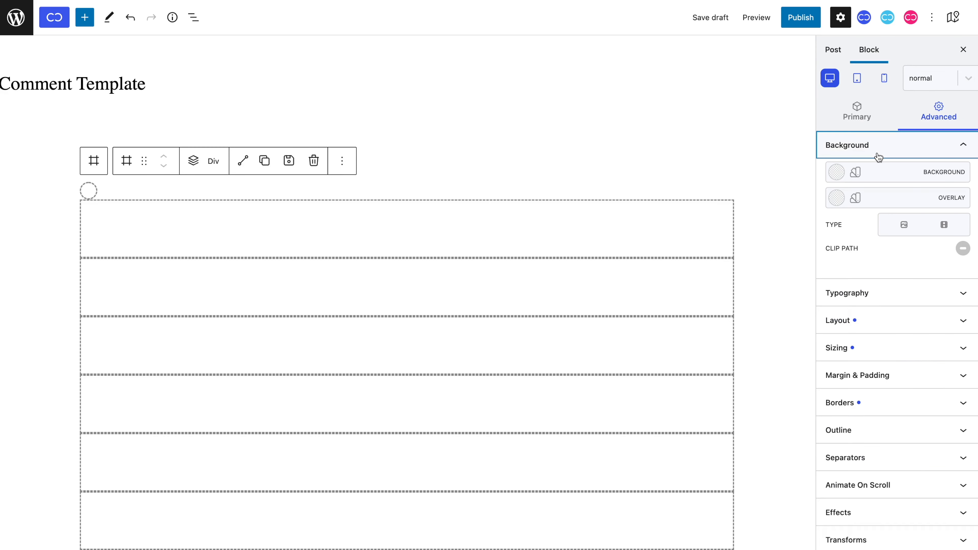
click(901, 225)
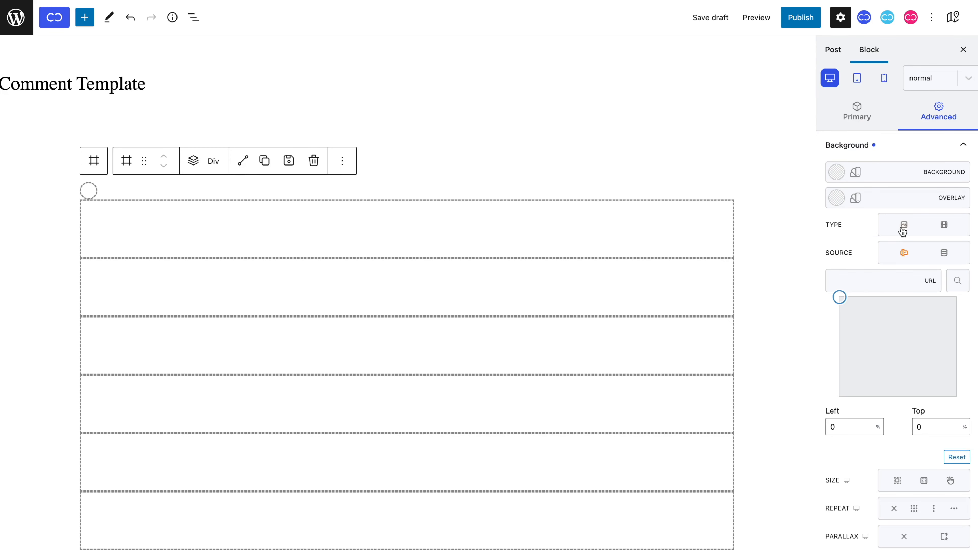
click(943, 253)
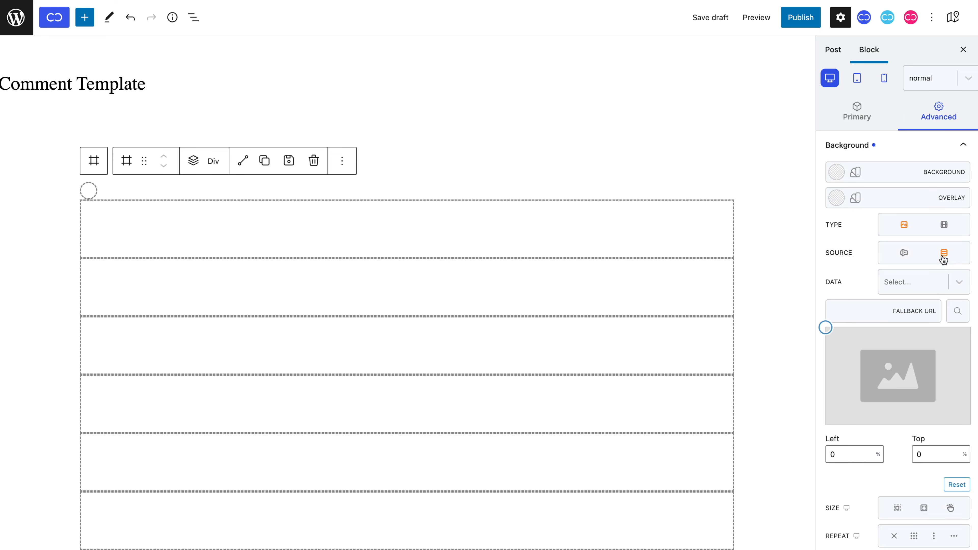
click(935, 273)
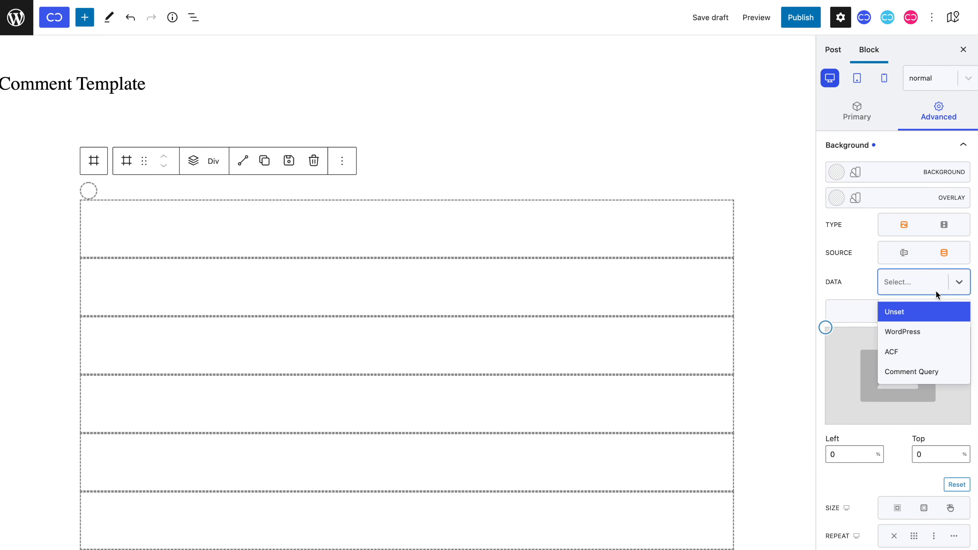
click(936, 370)
click(935, 314)
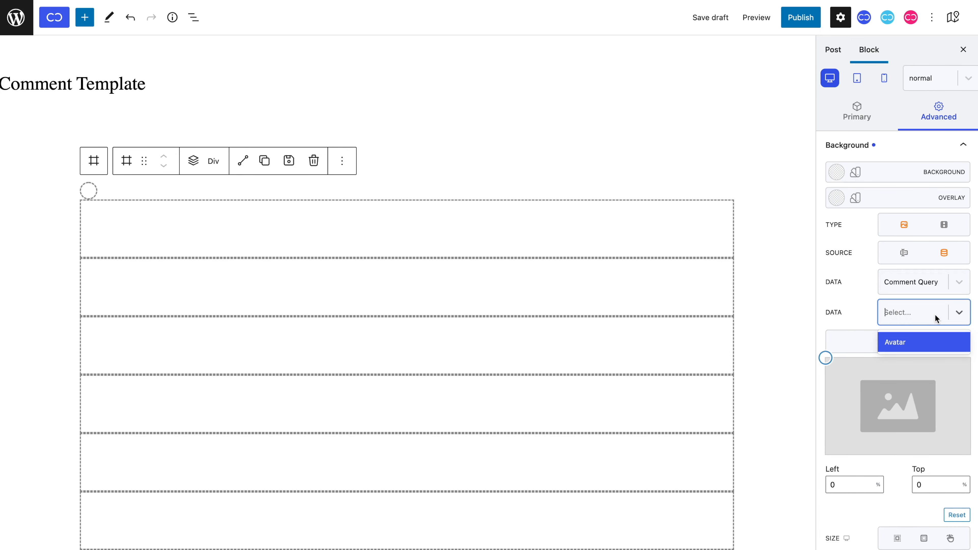
click(935, 334)
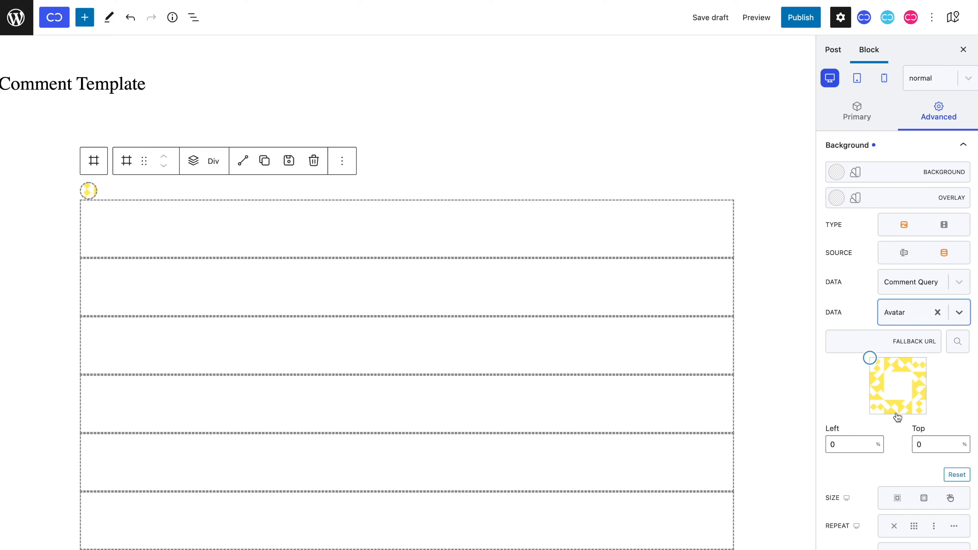
Scale the avatar to cover the circle and centre it at 50% left and top.
scroll(896, 416, down, 3)
click(898, 438)
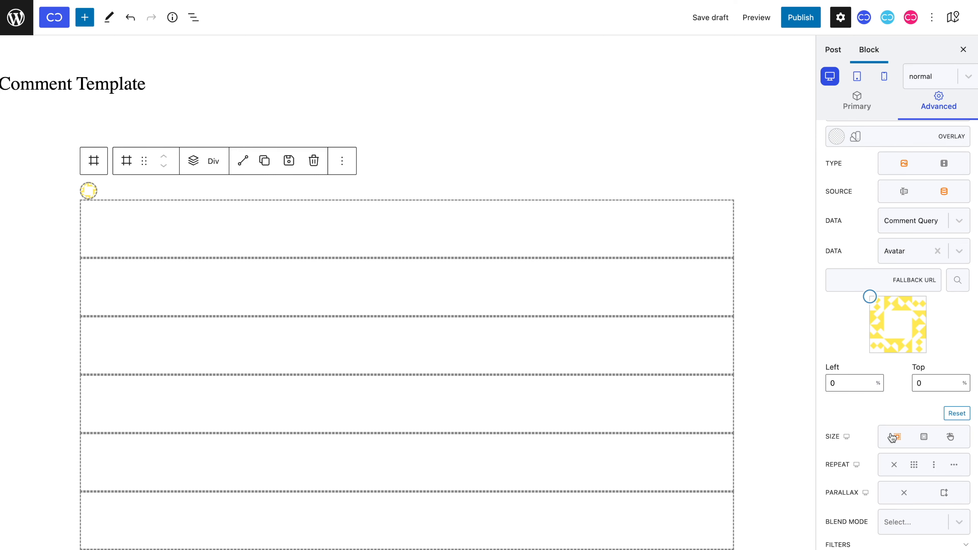
double_click(835, 388)
text(50)
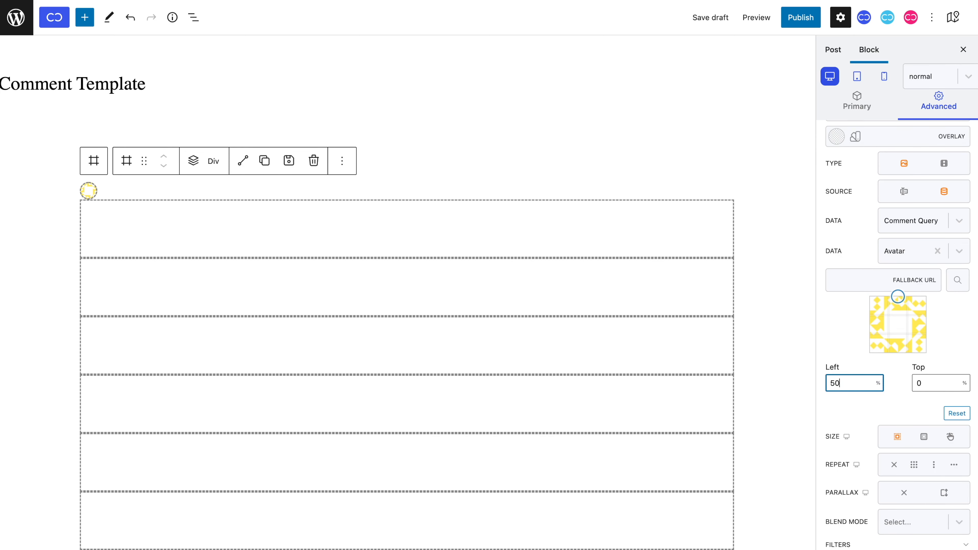
click(917, 383)
text(5)
scroll(912, 403, down, 5)
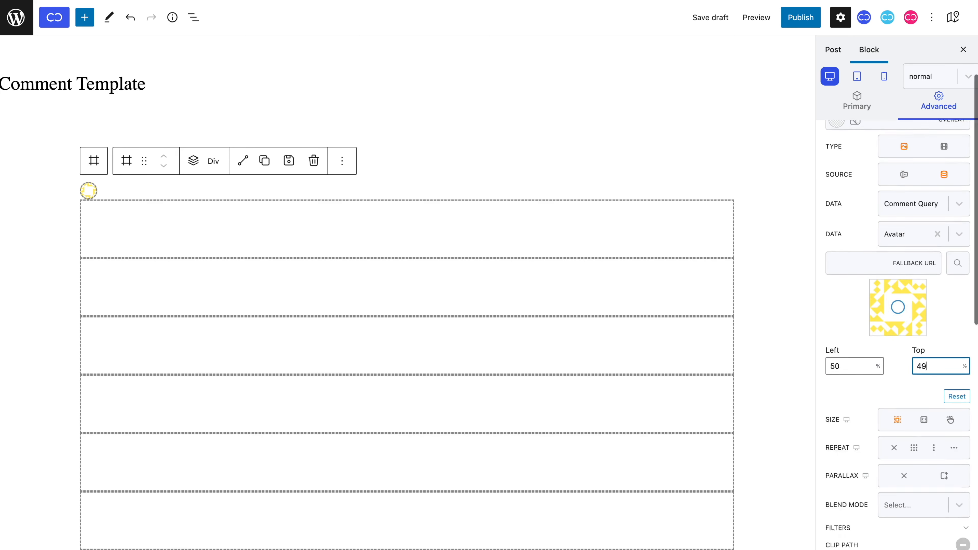
click(906, 419)
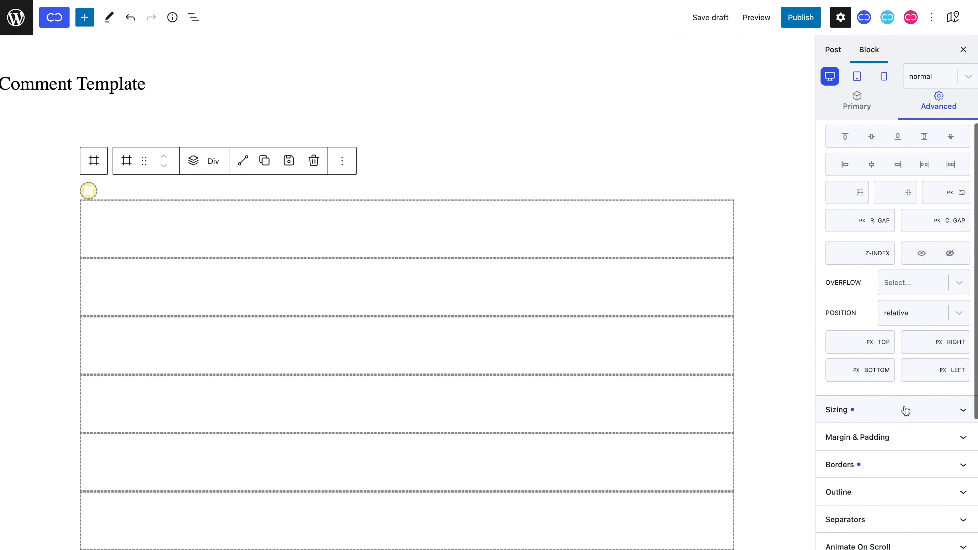
Make the avatar circle absolutely positioned and add a new Div to its parent container.
click(913, 320)
click(907, 384)
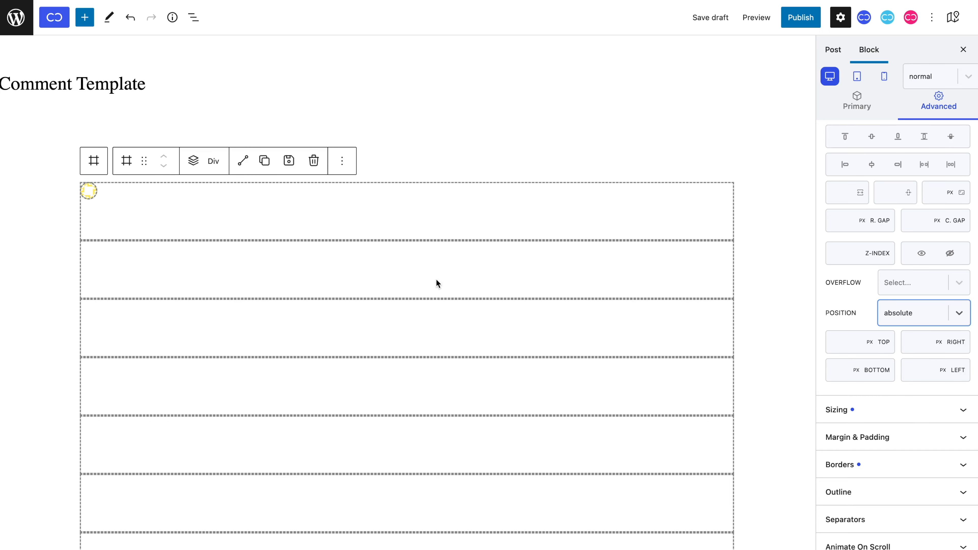
click(104, 169)
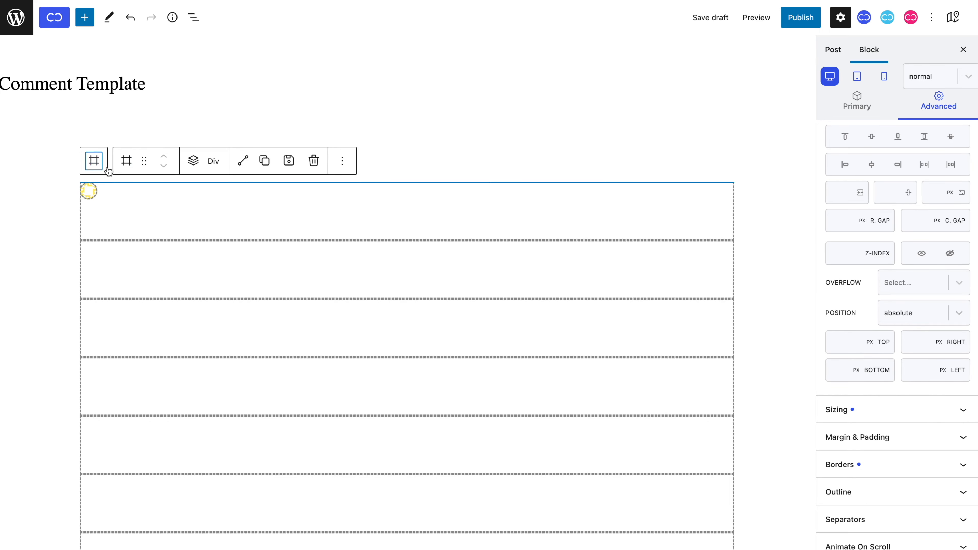
click(193, 161)
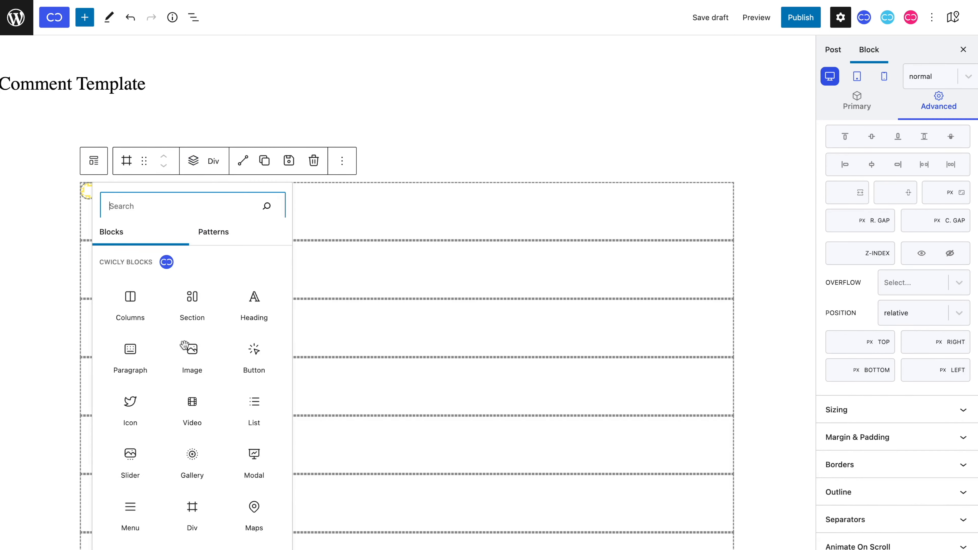
click(192, 478)
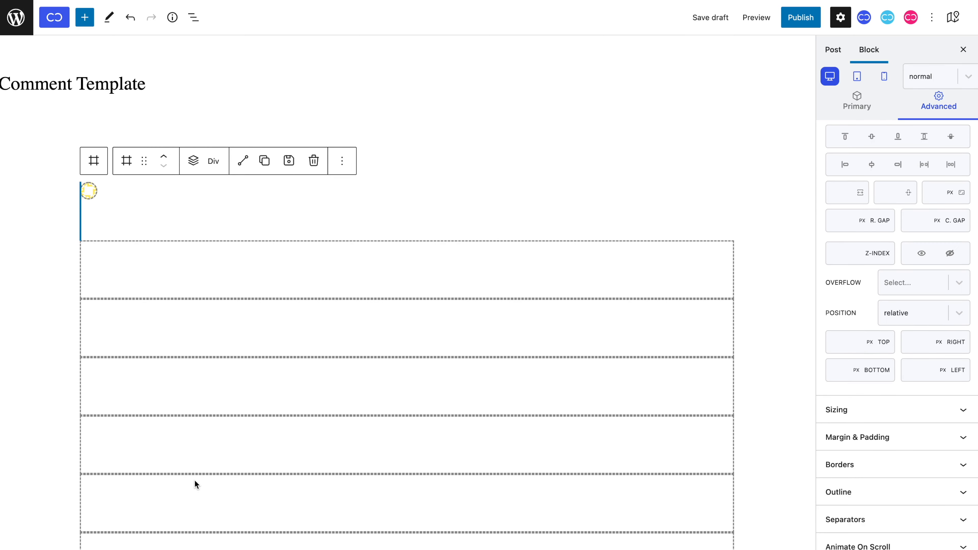
Set the new Div's flex direction to column with a 40 px left margin.
scroll(857, 130, up, 2)
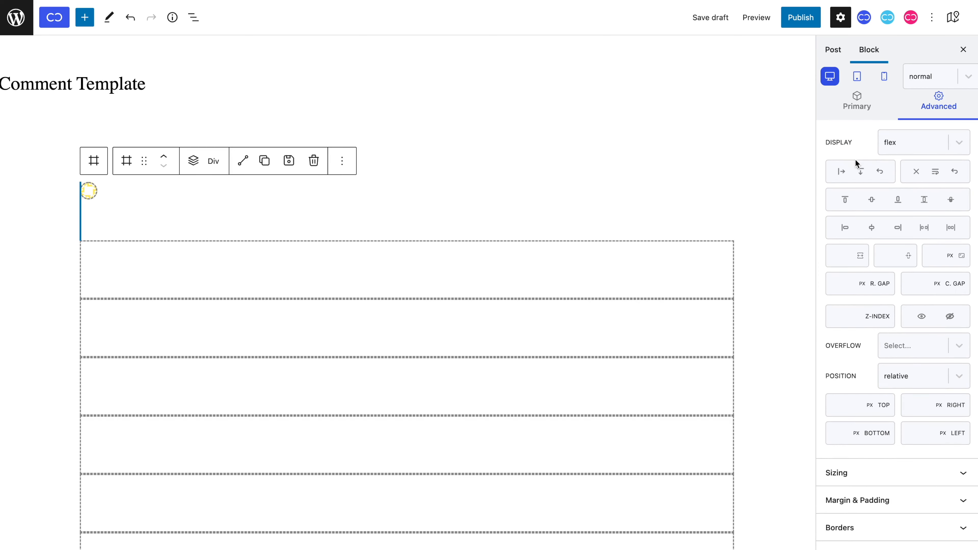
click(860, 172)
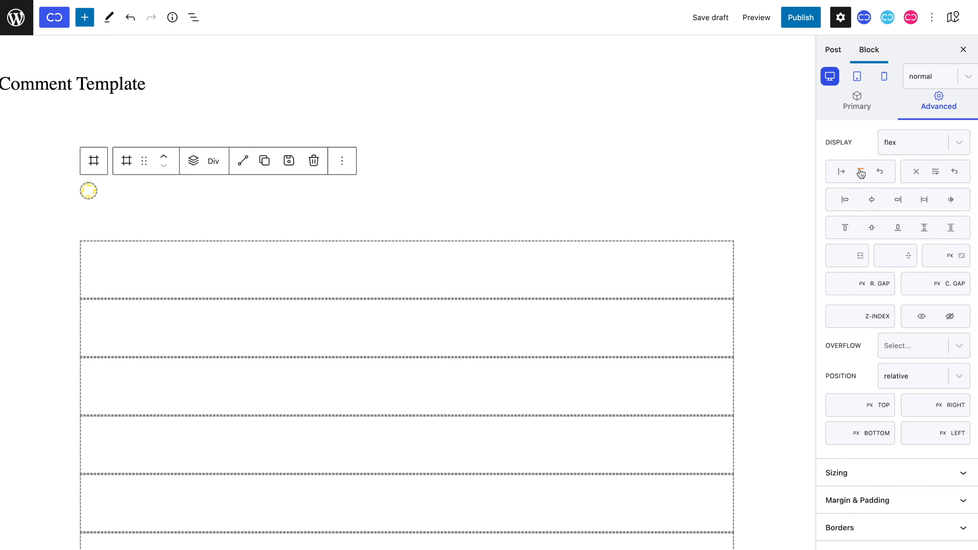
scroll(862, 171, down, 5)
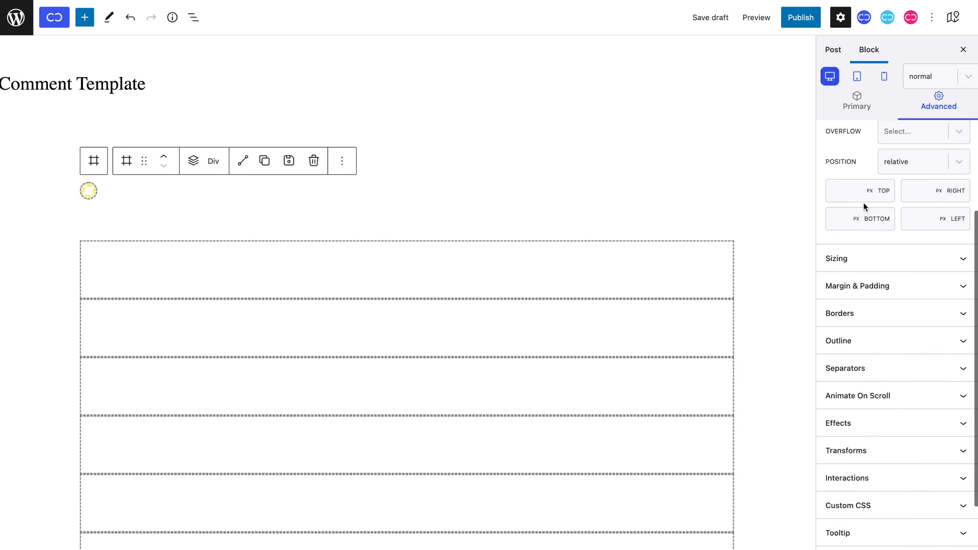
click(875, 287)
scroll(877, 299, up, 4)
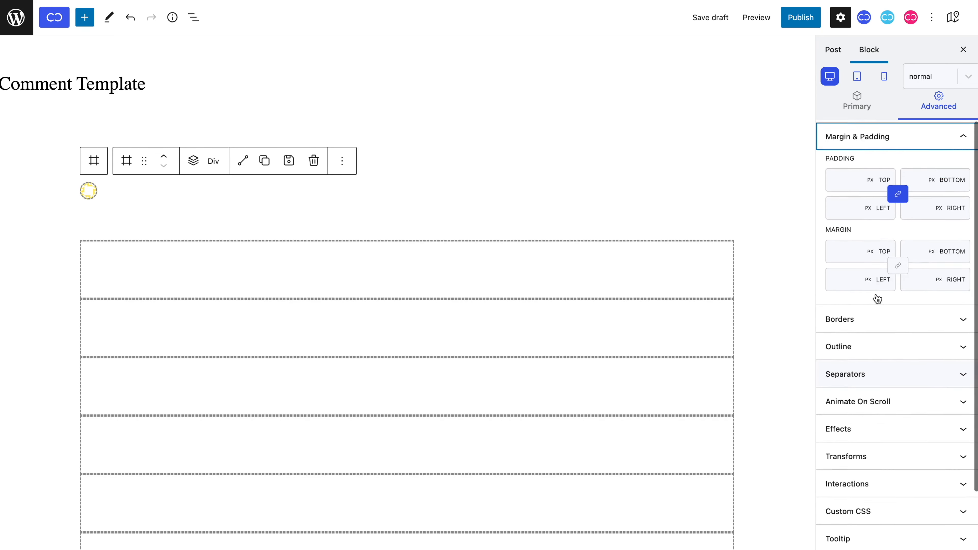
click(838, 362)
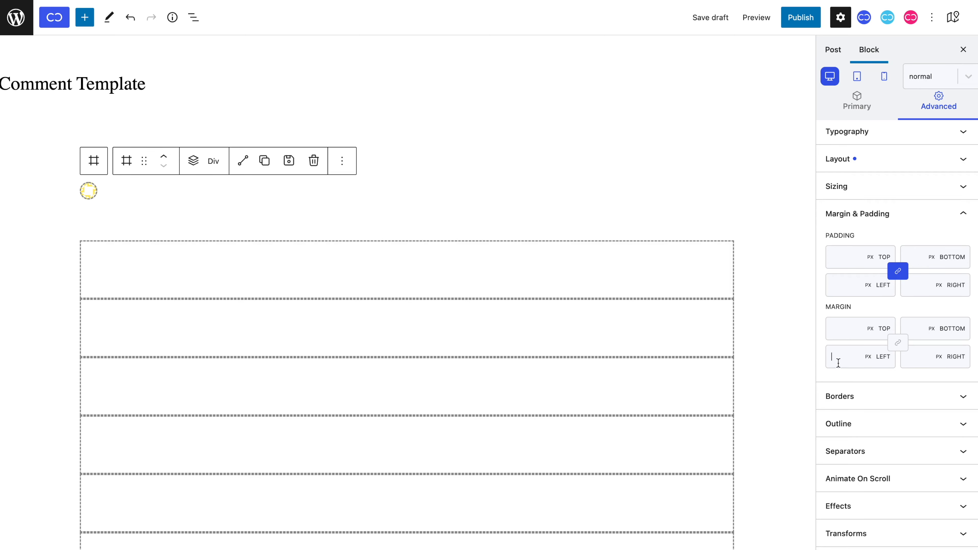
text(40)
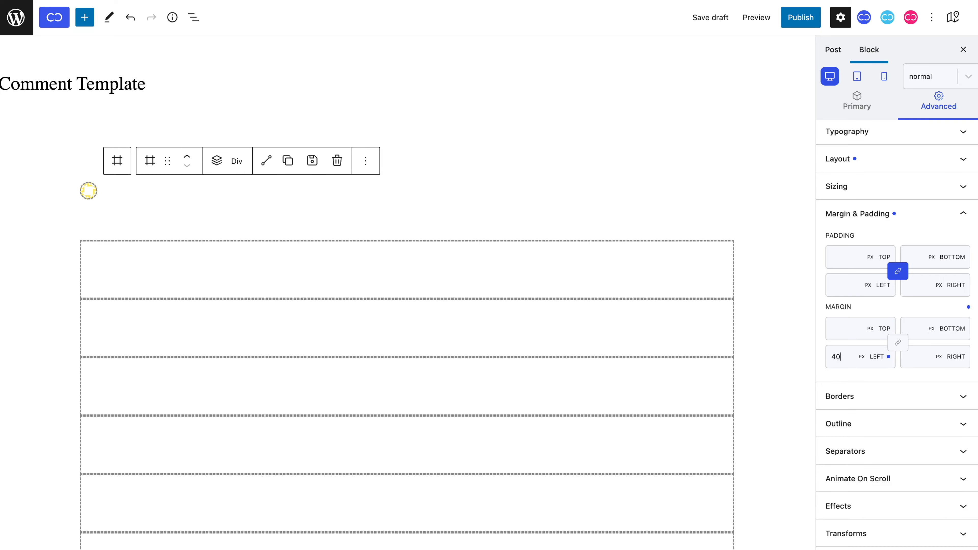
Insert an inner Div block inside the column Div.
click(223, 171)
scroll(194, 339, down, 3)
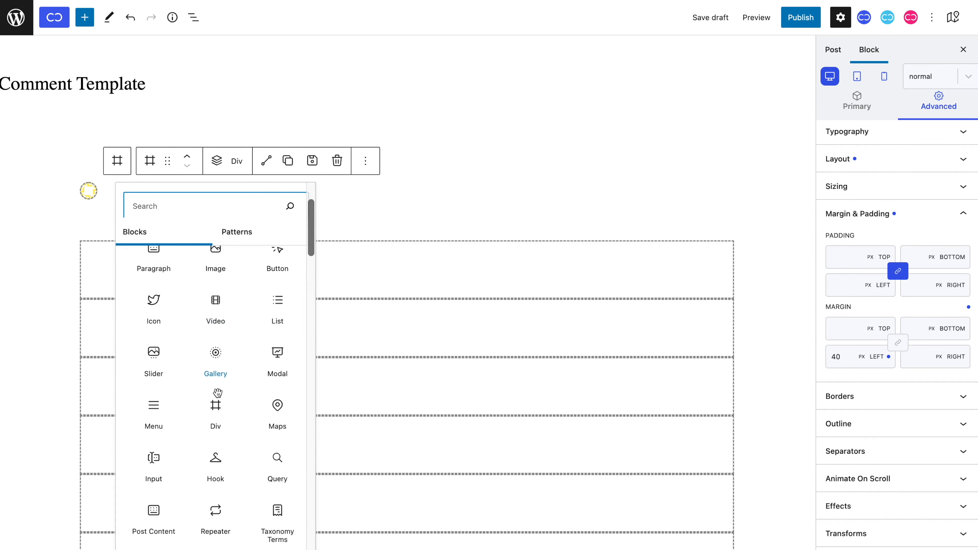
click(221, 409)
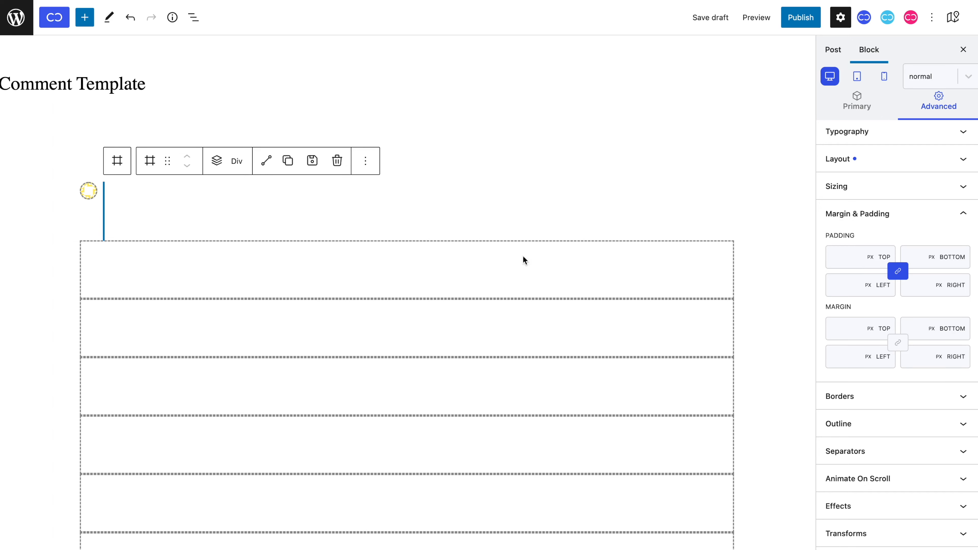
click(837, 107)
scroll(864, 309, down, 2)
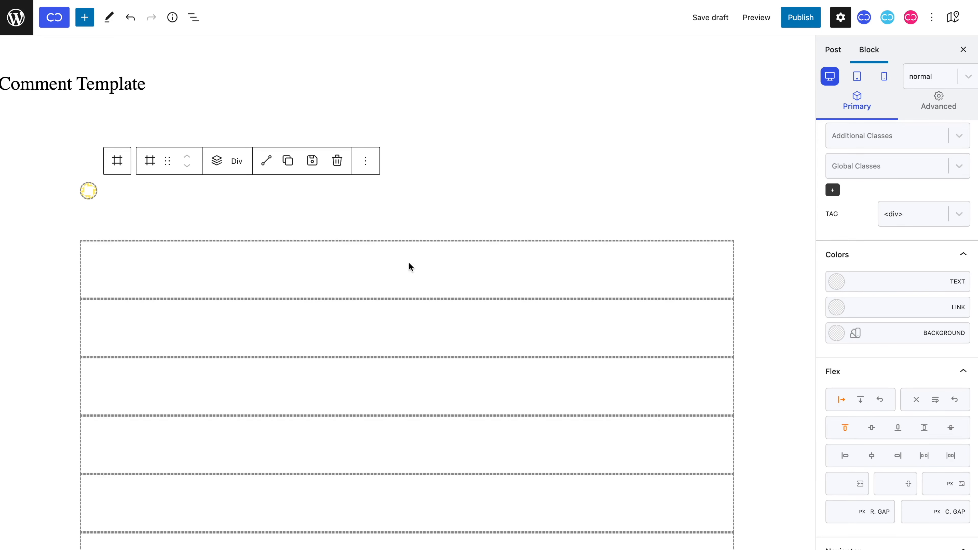
click(217, 161)
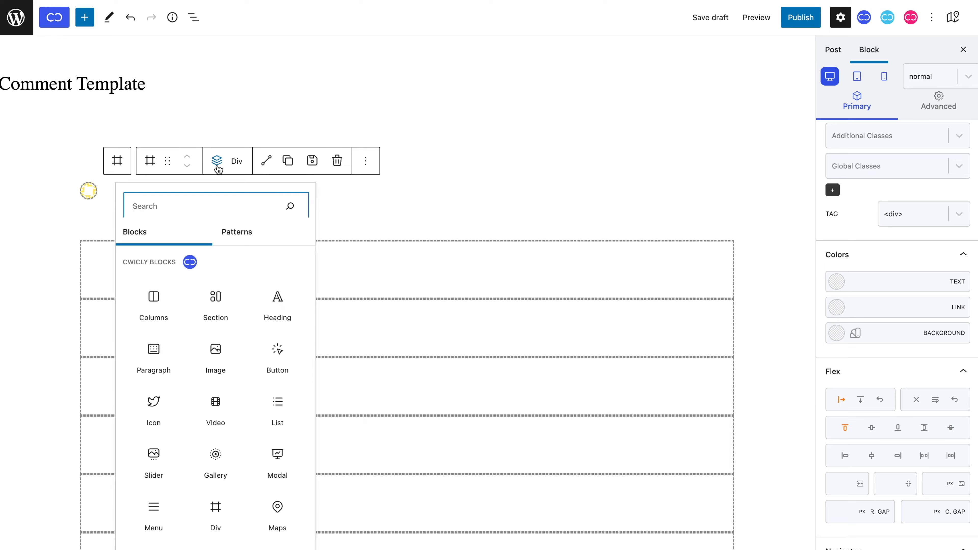
Add a paragraph with 17 px text and font weight 800.
click(167, 356)
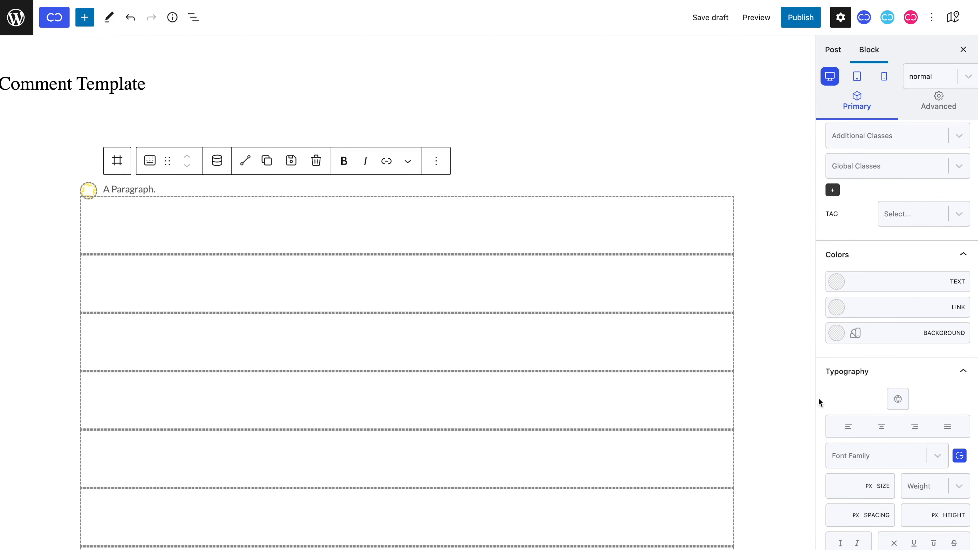
scroll(903, 409, down, 2)
click(841, 454)
text(17)
click(906, 454)
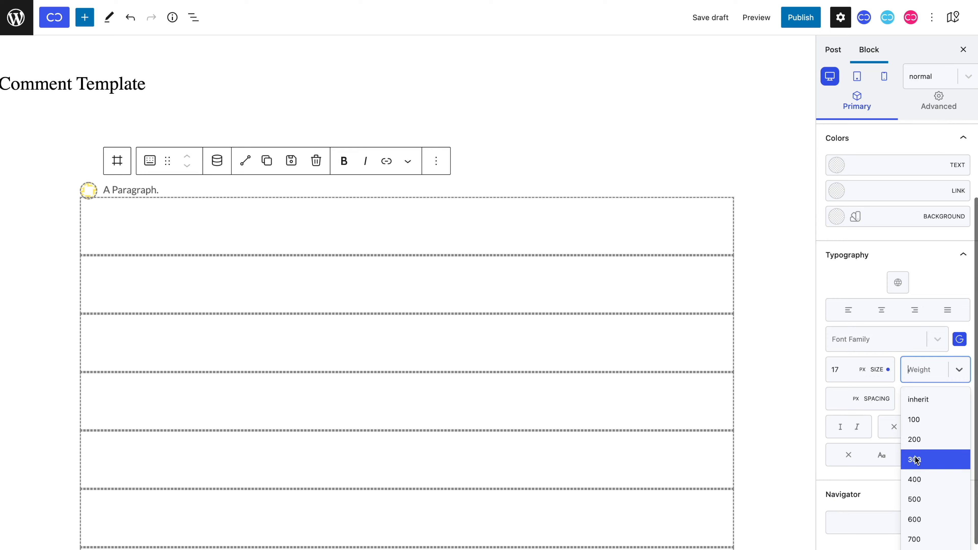
click(924, 529)
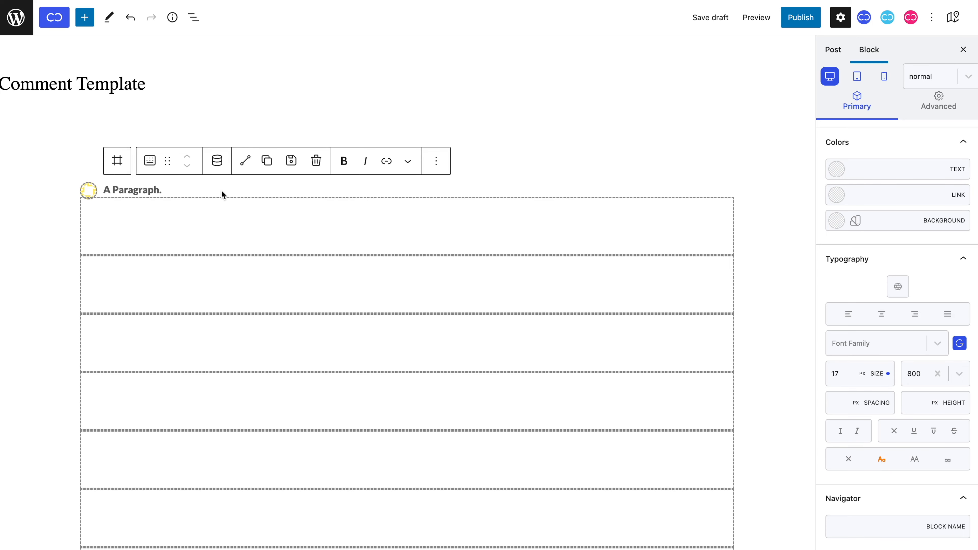
Bind the paragraph's dynamic content to Comment Query > Comment Author.
click(218, 161)
click(304, 222)
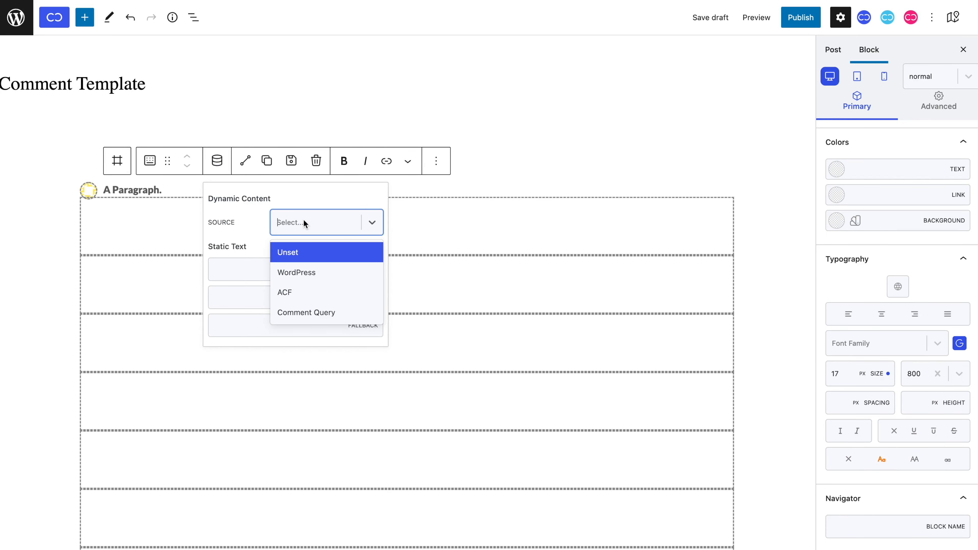
click(311, 316)
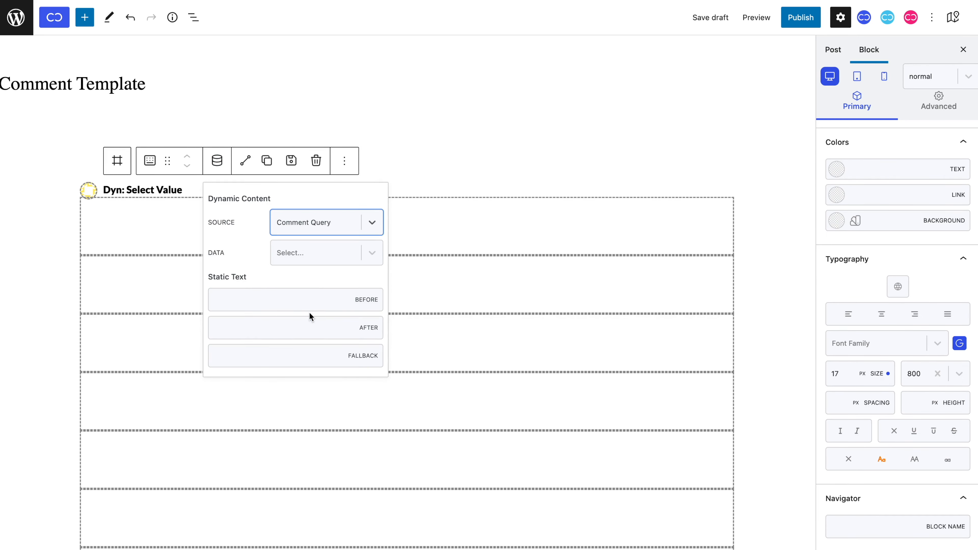
click(317, 254)
click(333, 320)
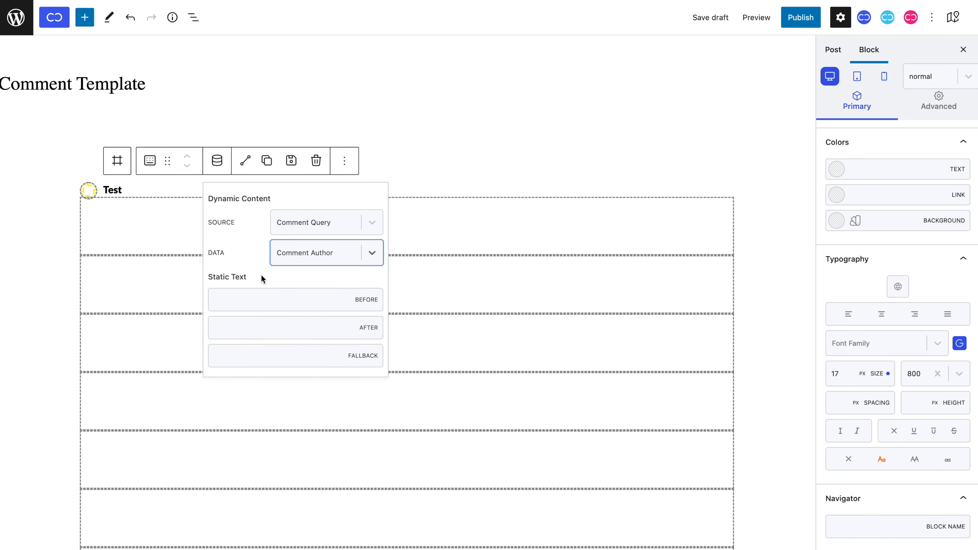
click(127, 169)
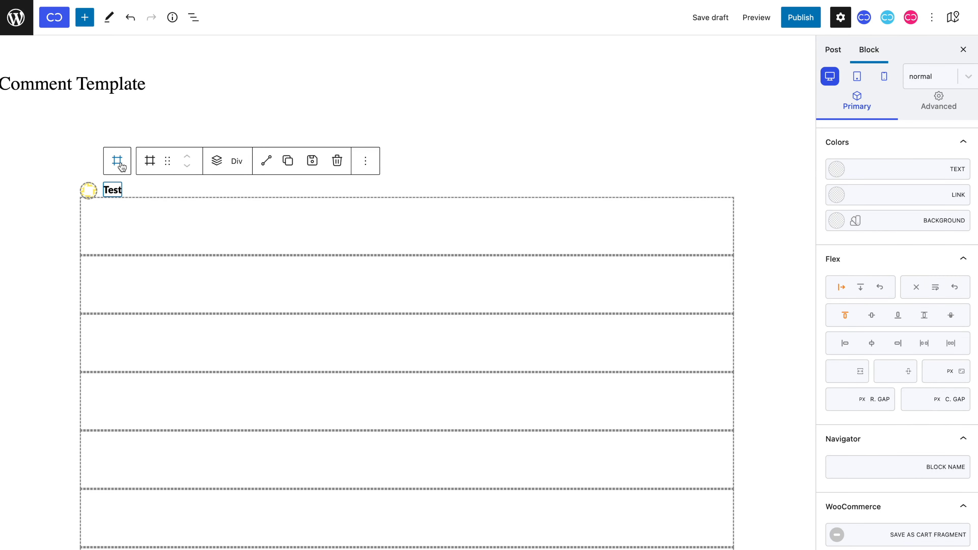
Add a second paragraph beside the author name with a 16 px font size.
click(215, 162)
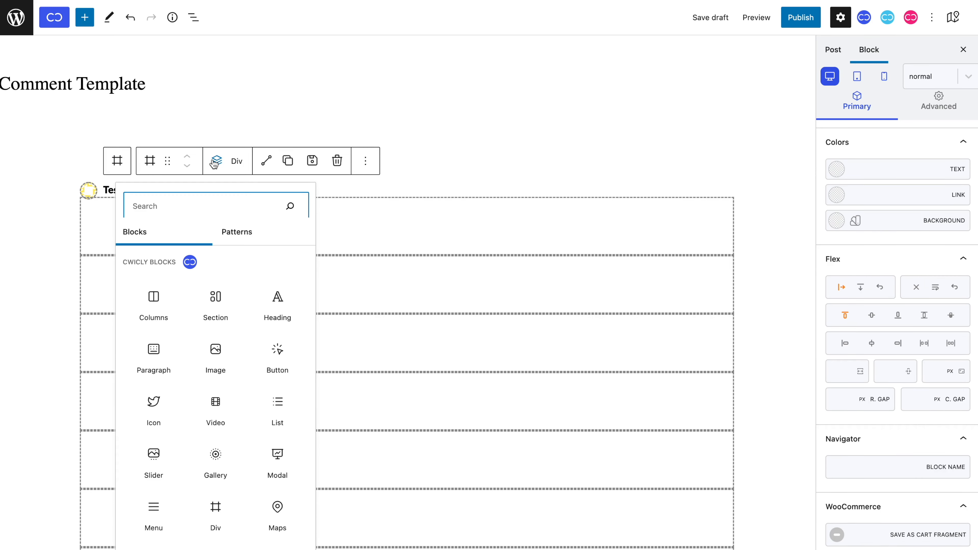
click(154, 346)
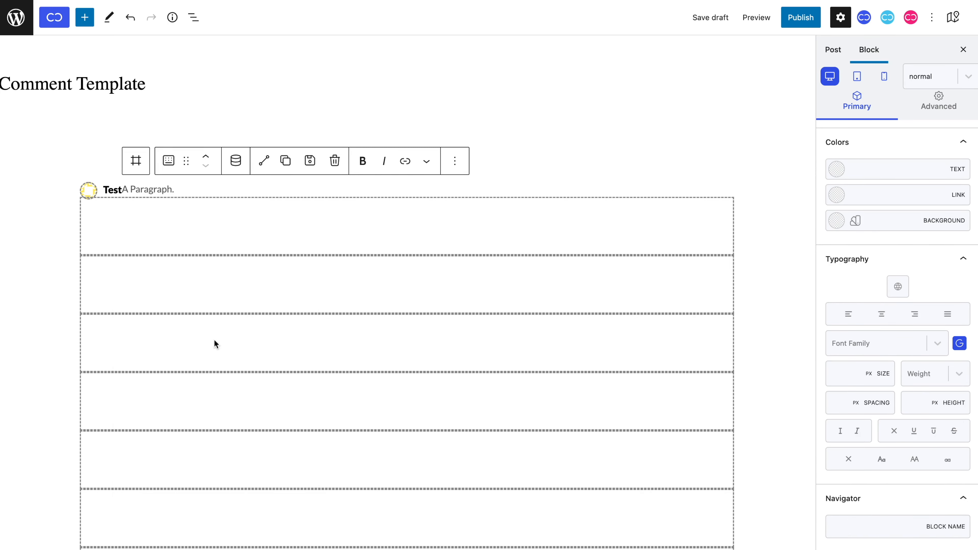
click(841, 378)
text(16)
key(ctrl+s)
Bind the new paragraph's dynamic content to Comment Query > Comment Content.
click(235, 161)
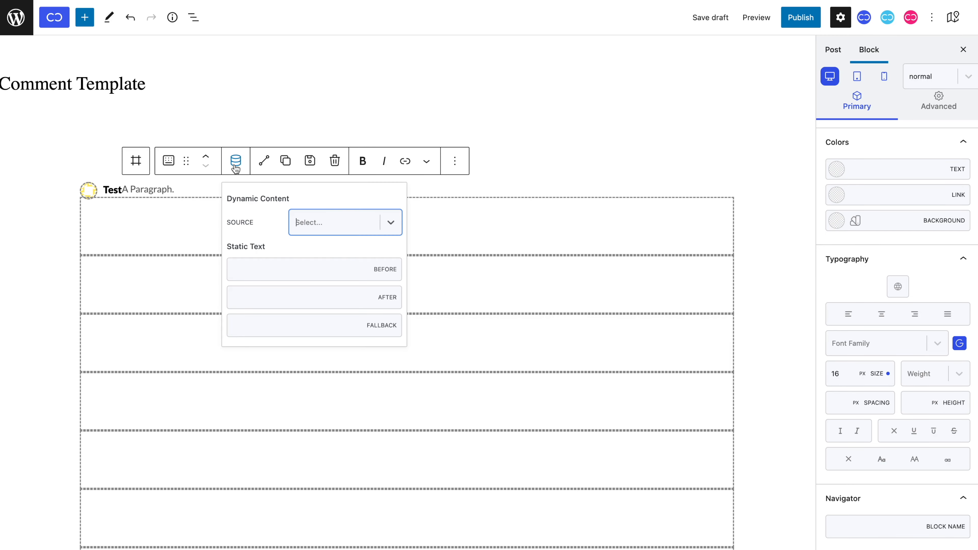
click(327, 228)
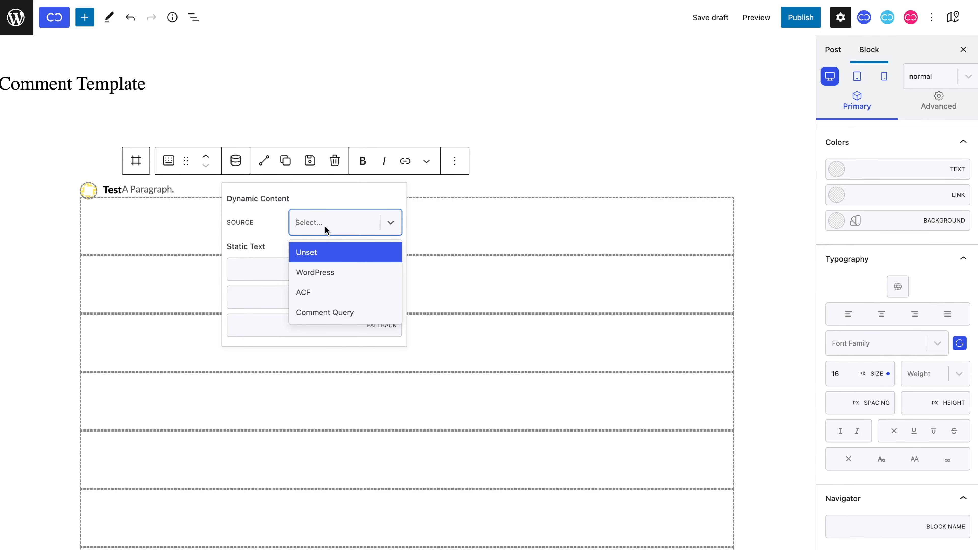
click(332, 310)
click(346, 259)
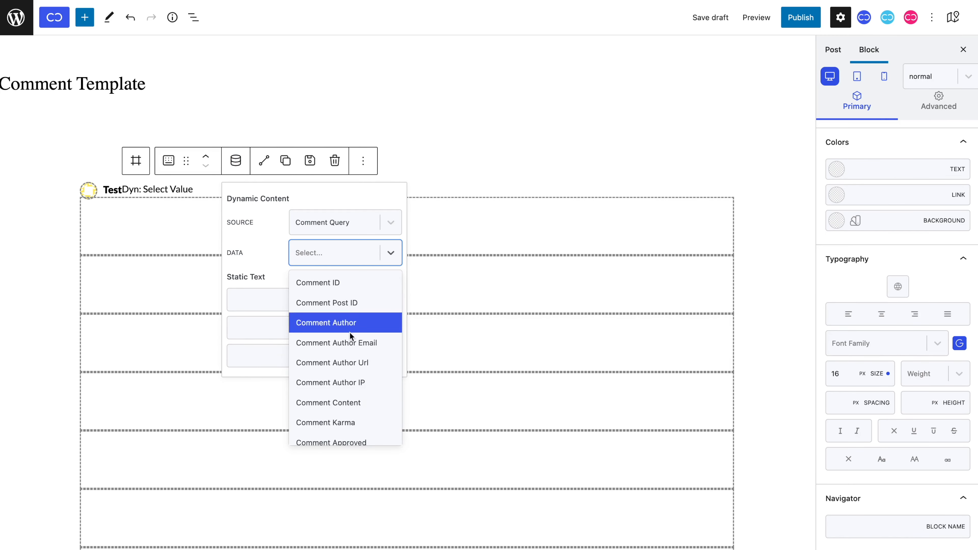
click(357, 407)
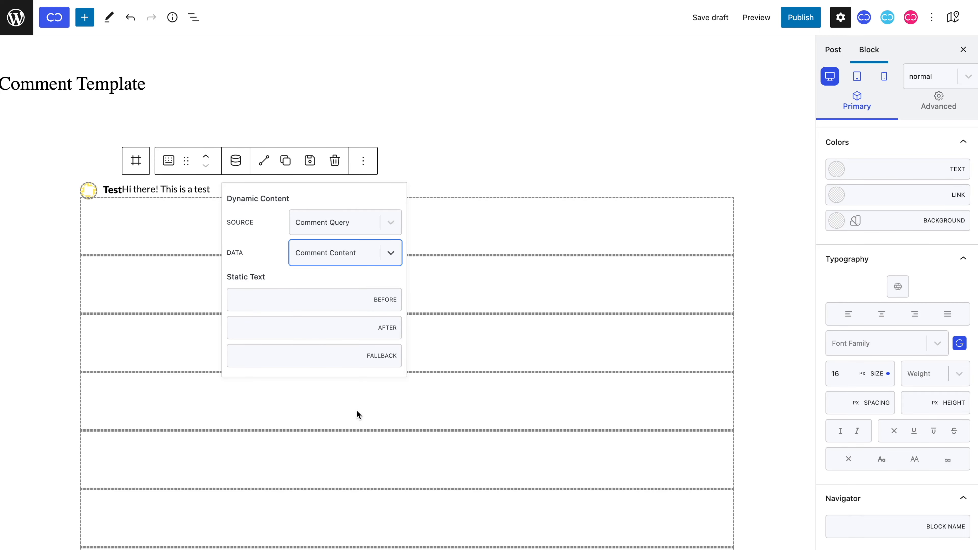
click(177, 247)
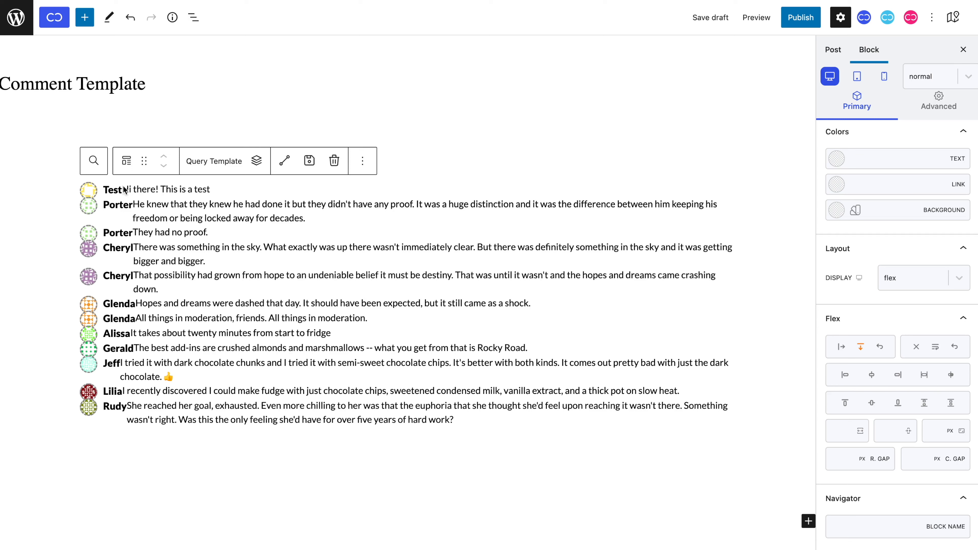
Give the author name paragraph a Margin Right of 10 px in the Advanced settings.
click(114, 205)
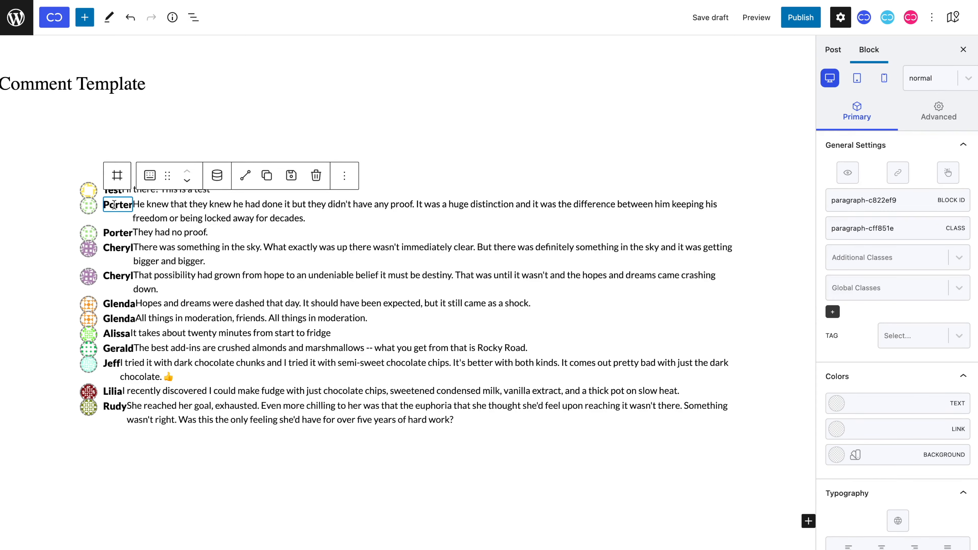
click(944, 113)
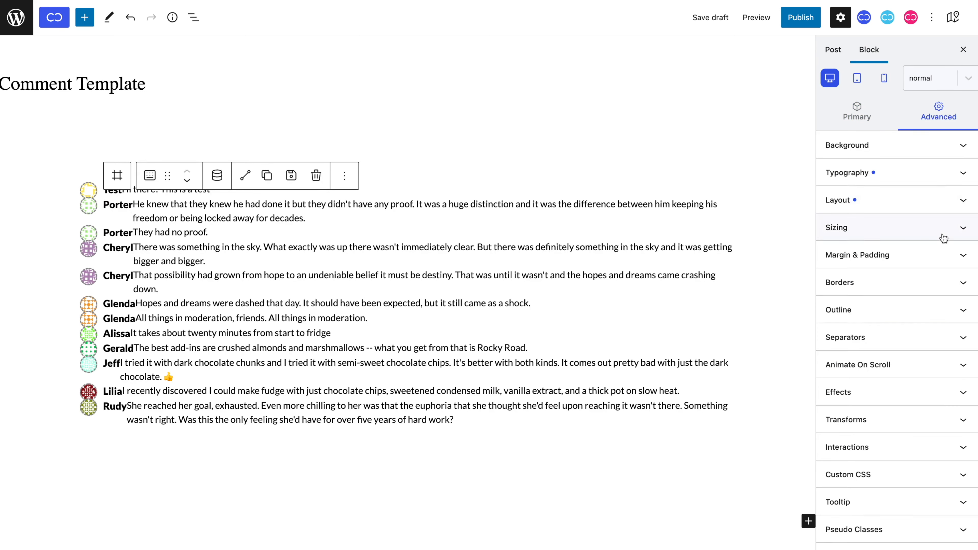
click(943, 258)
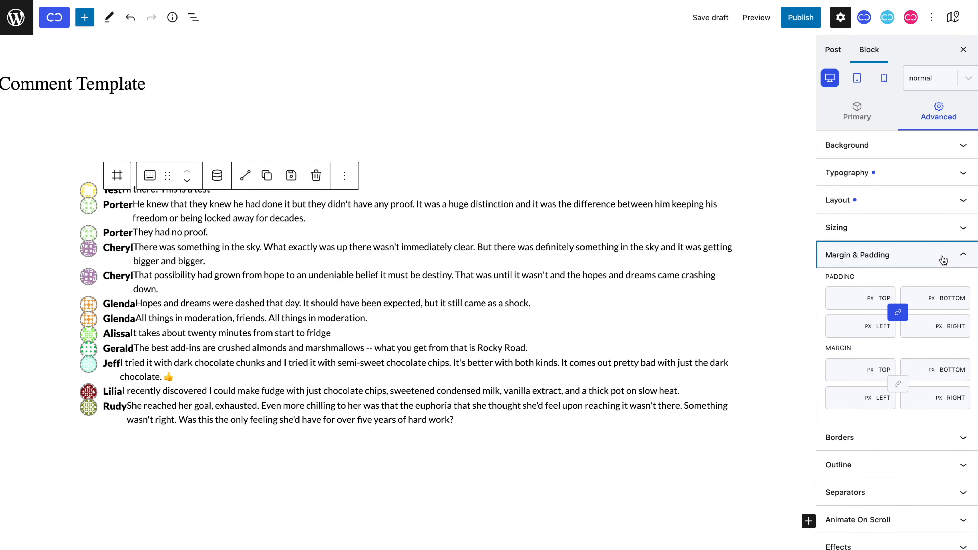
click(920, 395)
text(10)
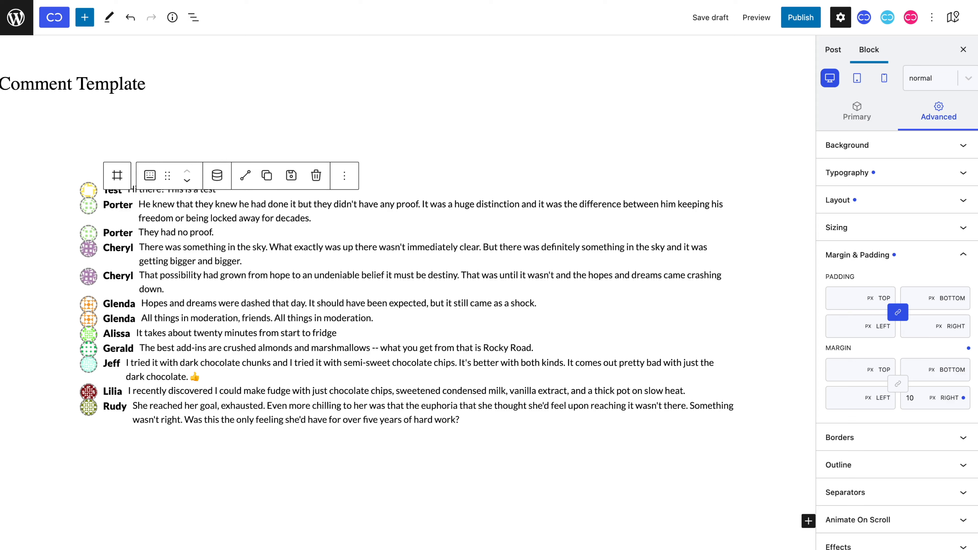
Add a new paragraph below the parent comment container.
click(113, 175)
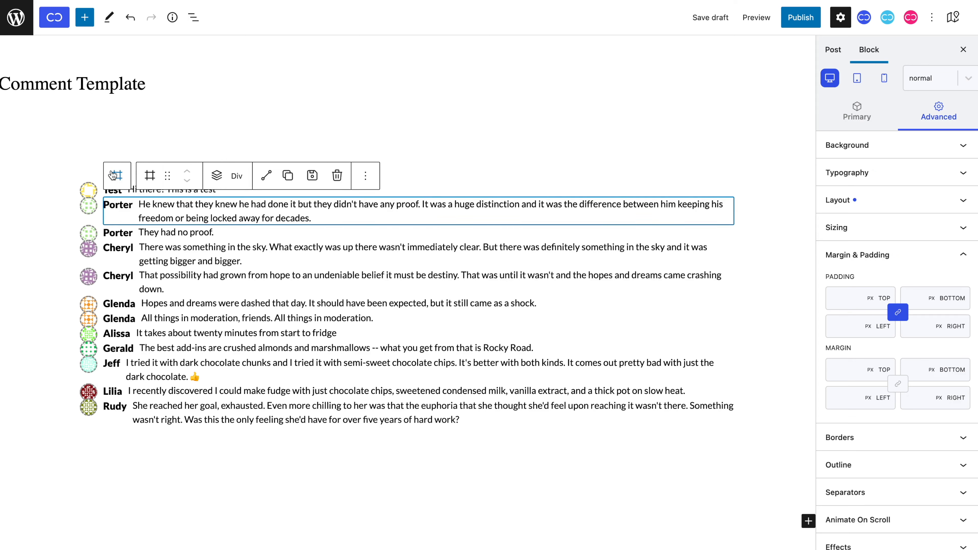
click(216, 175)
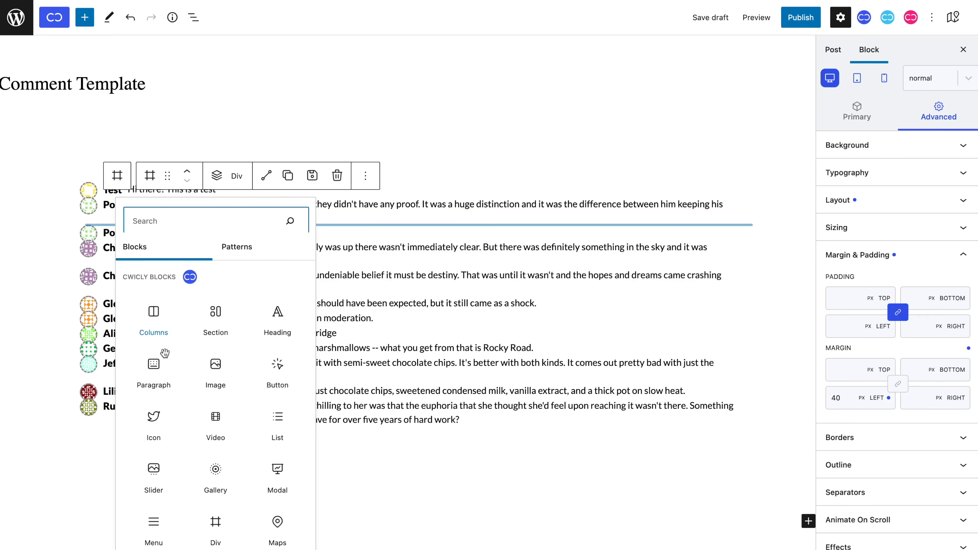
click(156, 384)
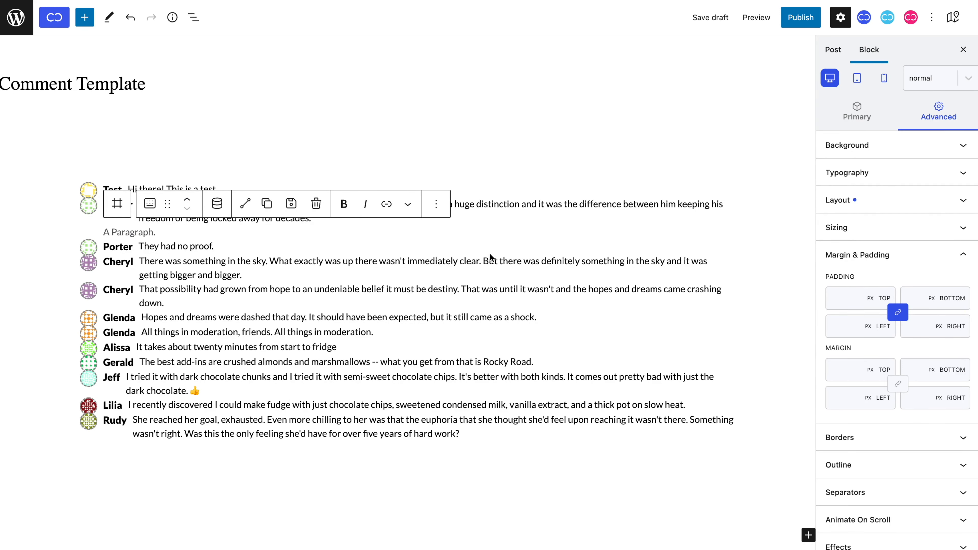
Make the paragraph 15 px italic reading 'Your comment is awaiting moderation.'.
click(827, 126)
scroll(849, 325, down, 5)
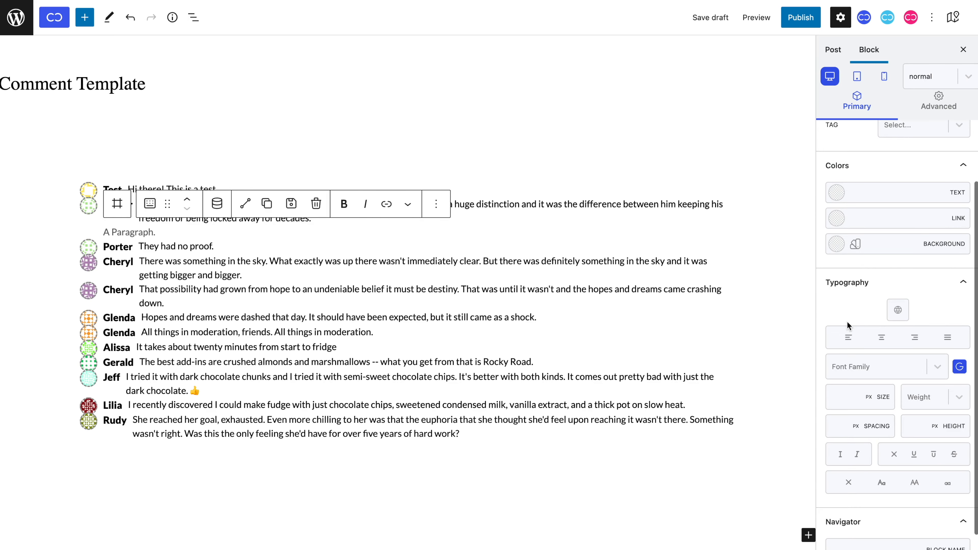
click(846, 395)
text(15)
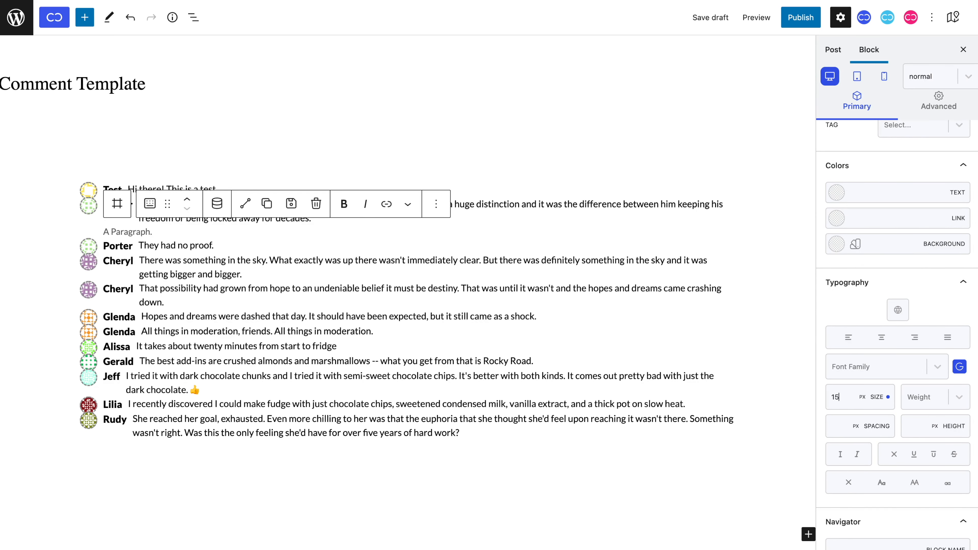
click(856, 455)
text(Your comment is awaiting moderation.)
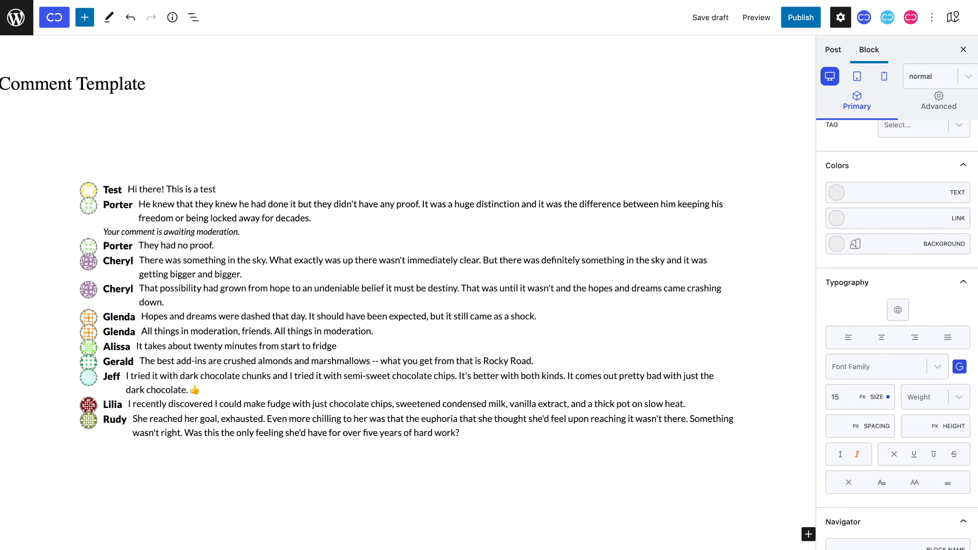
click(158, 295)
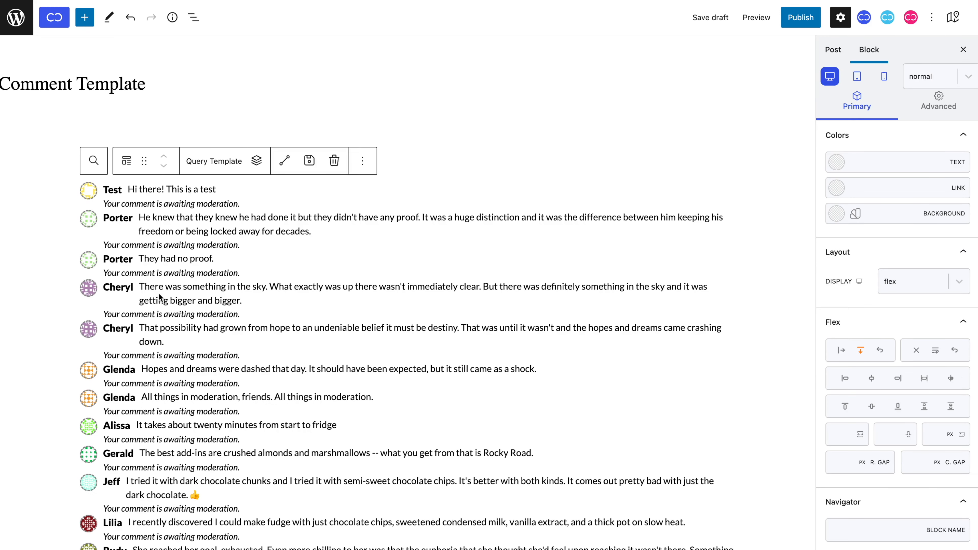
click(150, 243)
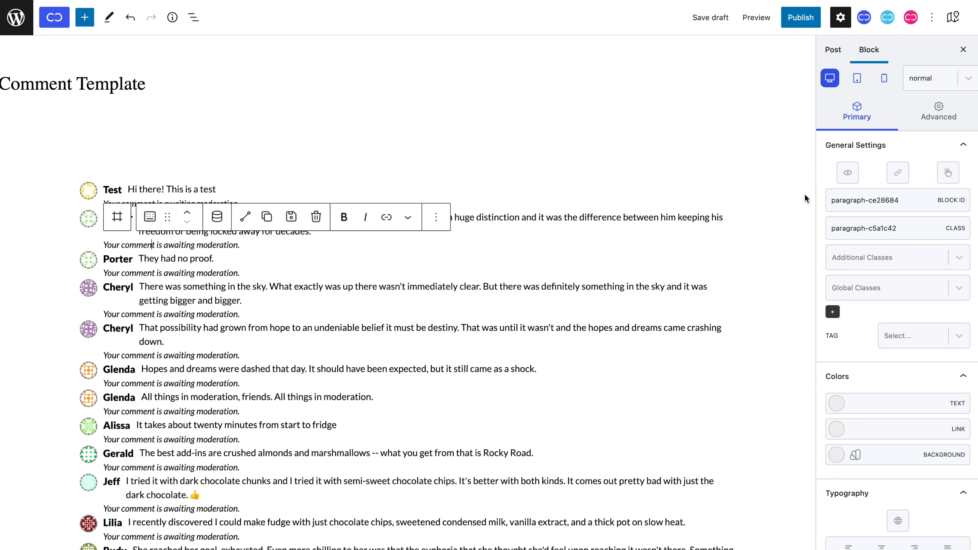
Add a show condition to the notice: Is Comment Author is true.
click(847, 172)
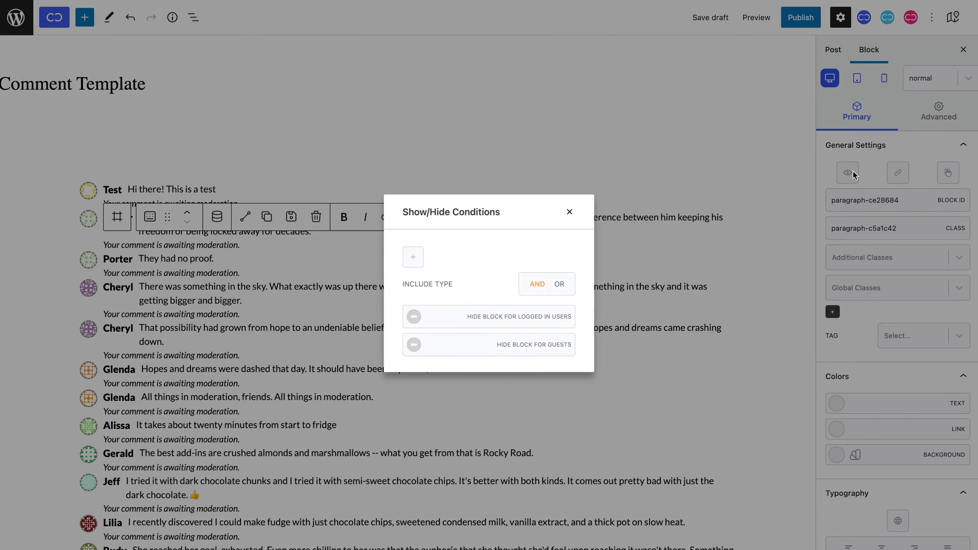
click(414, 253)
click(386, 249)
text(is)
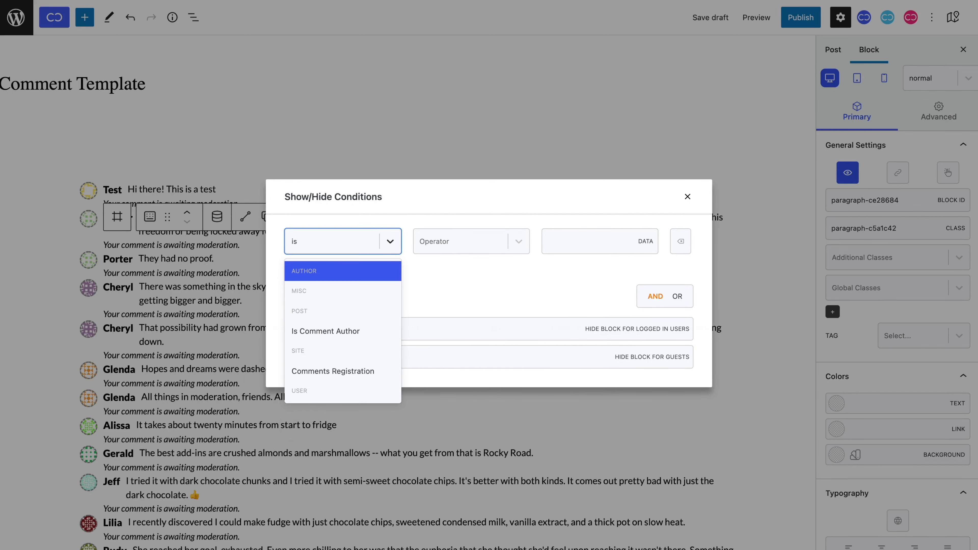
click(381, 330)
click(461, 247)
click(463, 270)
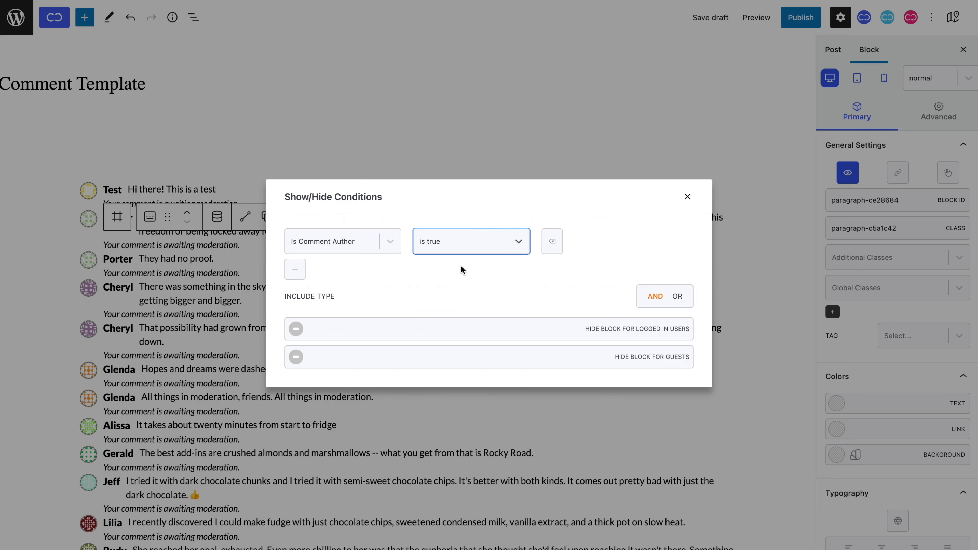
Add a second condition: Comment Approved is false.
click(294, 270)
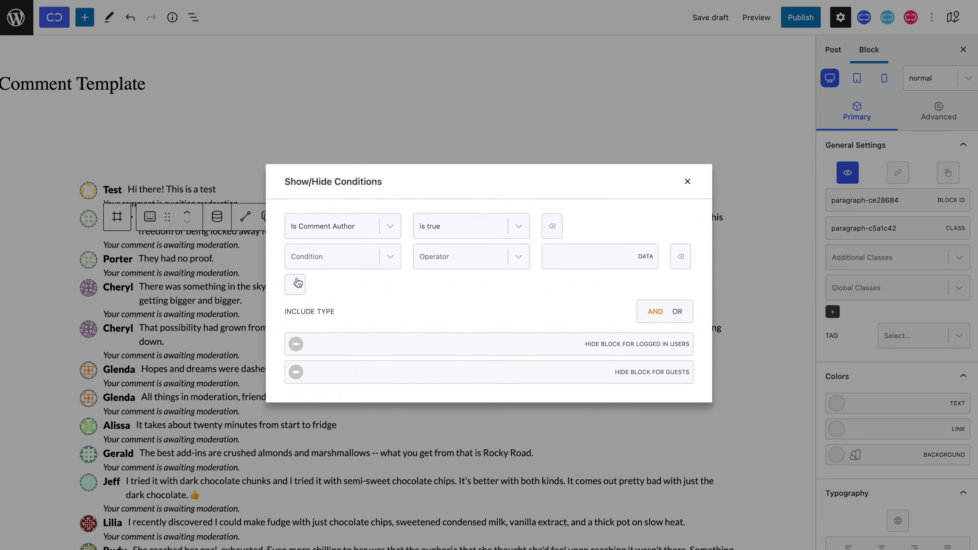
click(317, 266)
text(comme)
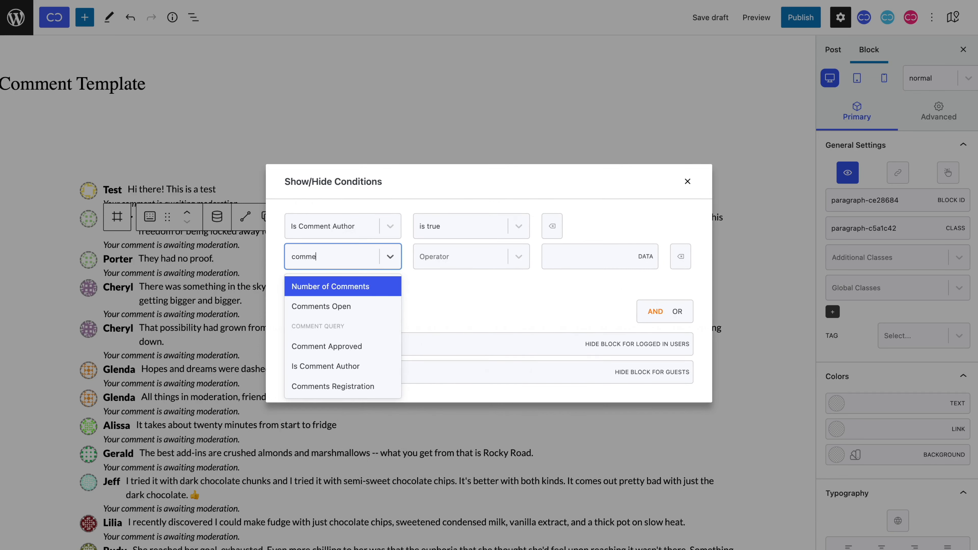
click(322, 346)
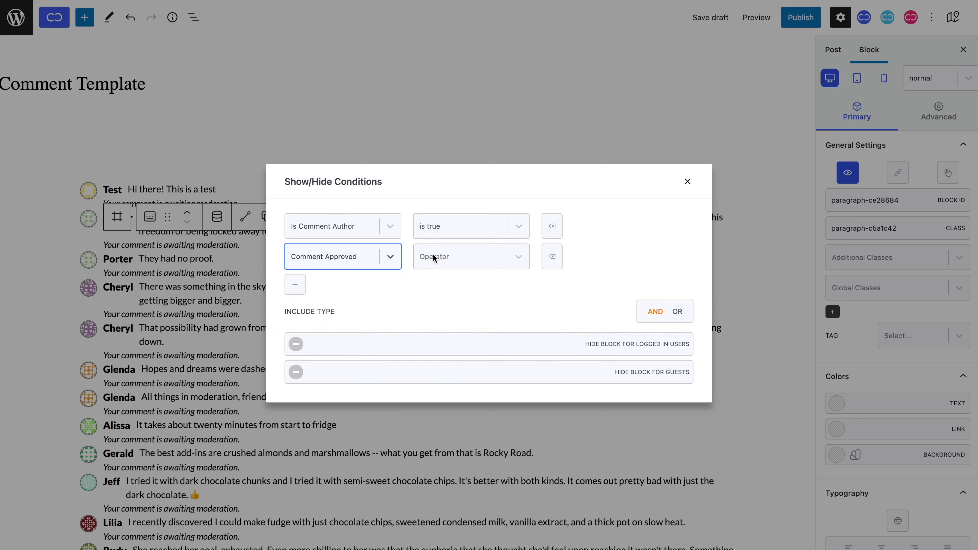
click(448, 249)
click(456, 301)
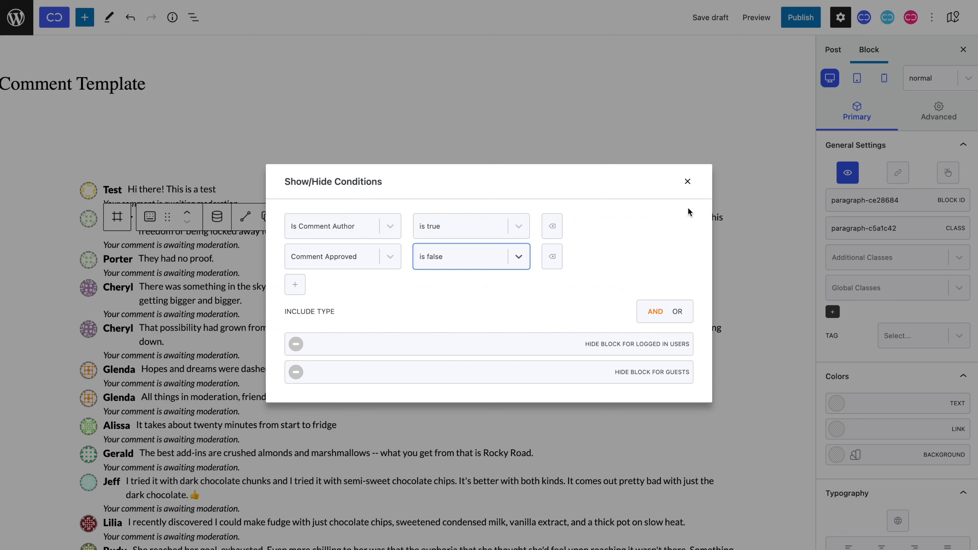
Select the outer comment Div and add the condition Comment Approved is true.
click(688, 182)
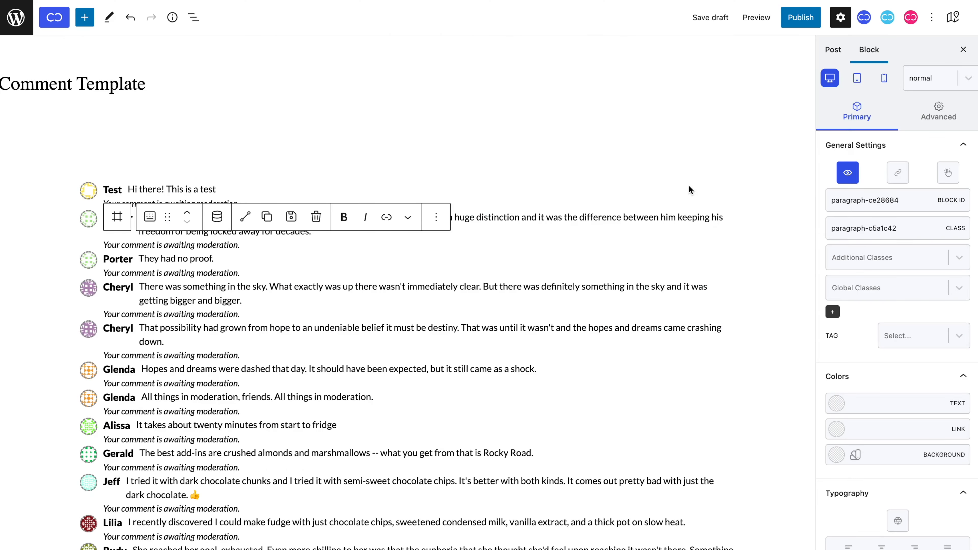
click(117, 217)
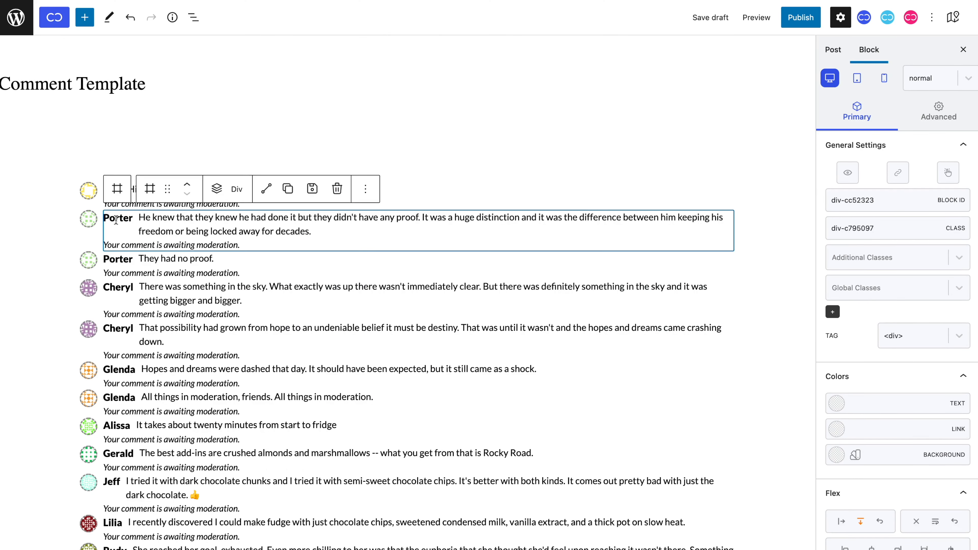
click(117, 195)
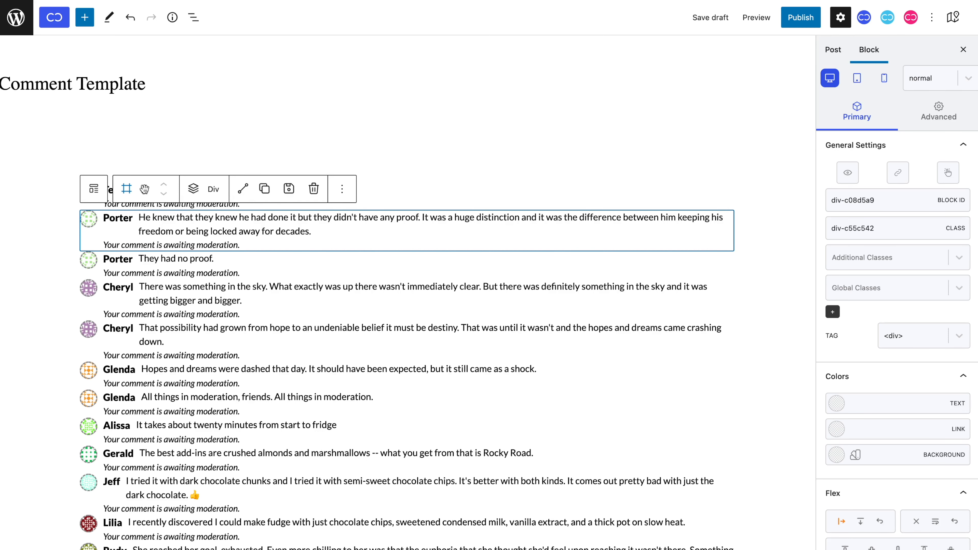
click(840, 171)
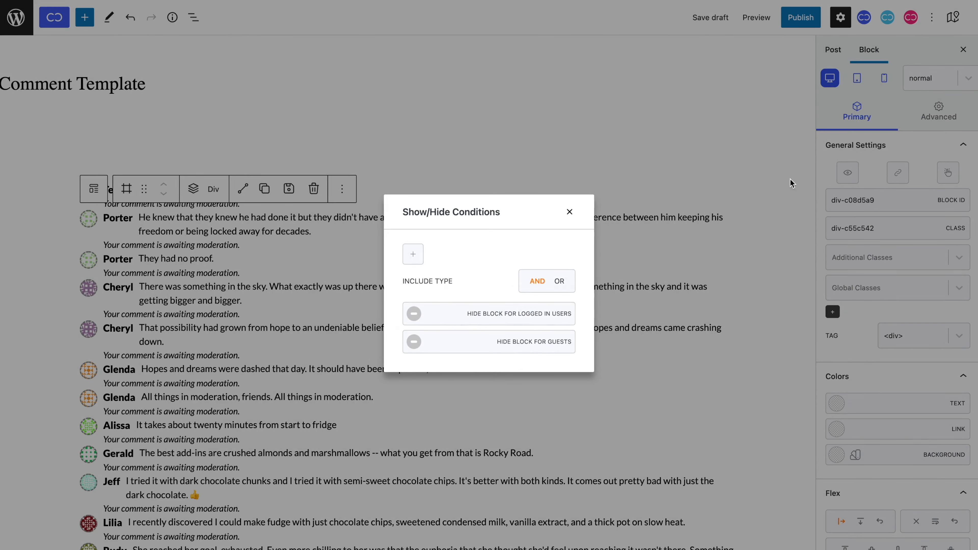
click(413, 255)
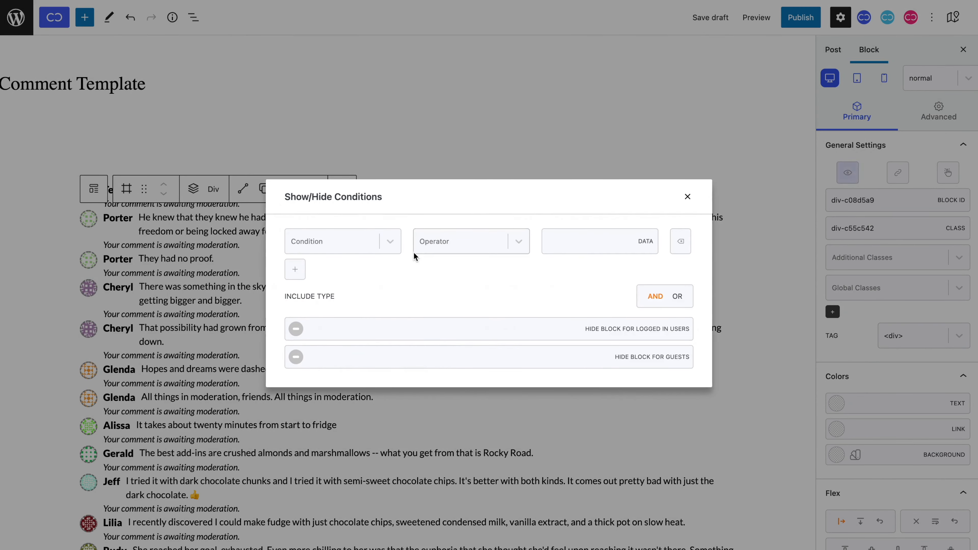
click(374, 242)
text(comme)
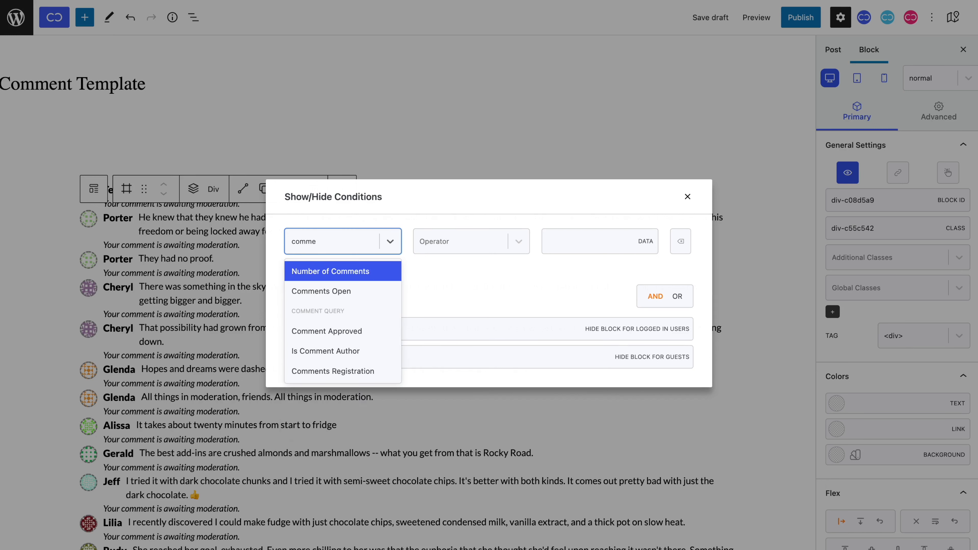
click(371, 332)
click(448, 250)
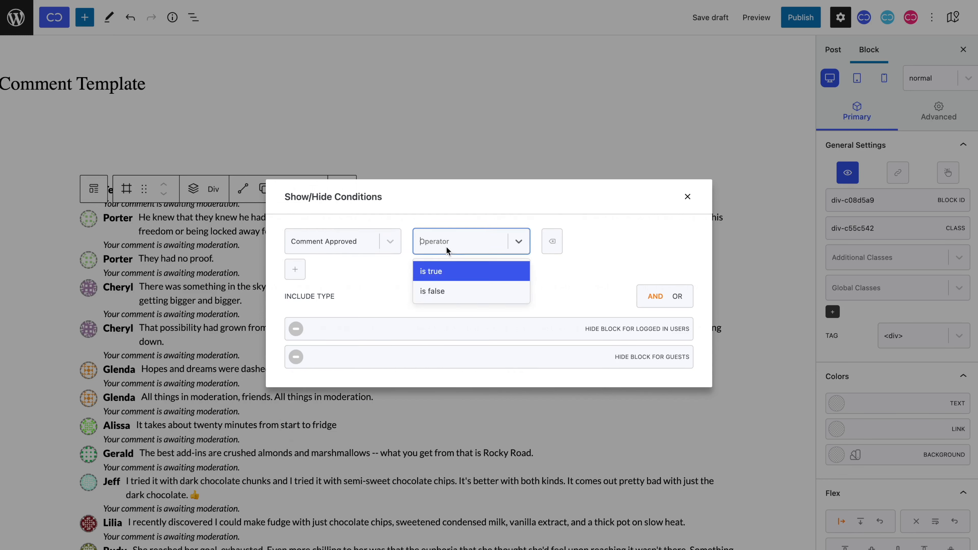
click(447, 270)
Add Is Comment Author is true and switch the condition logic to OR.
click(295, 269)
click(319, 266)
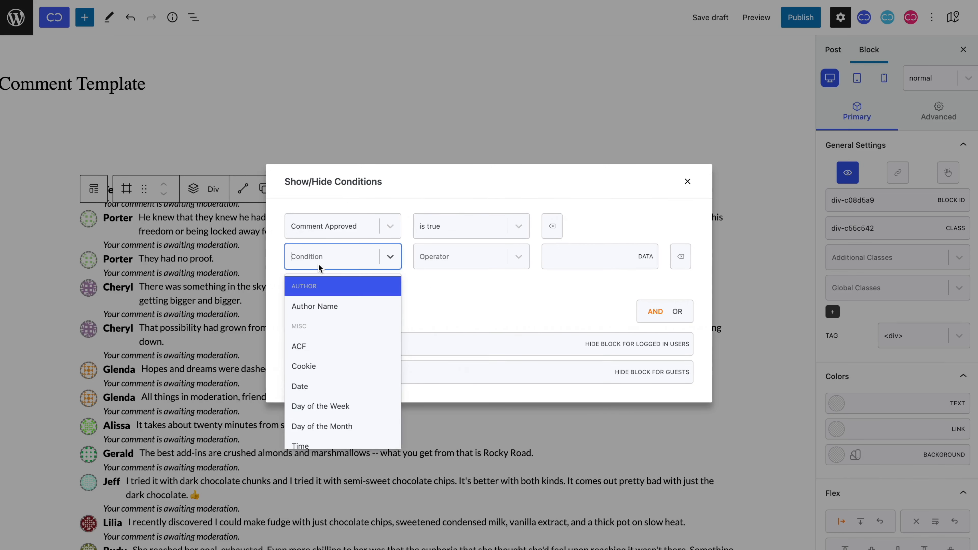
text(comme)
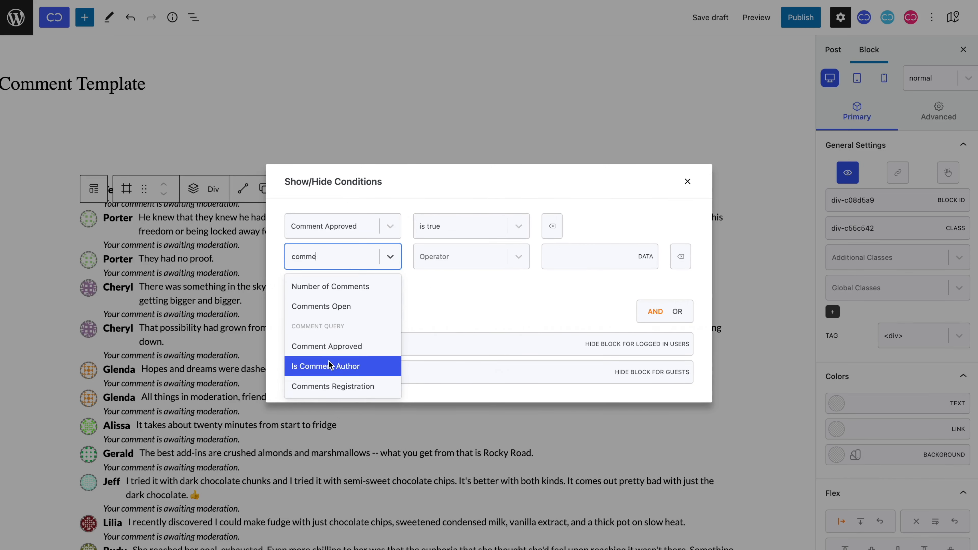
click(330, 365)
click(441, 258)
click(440, 280)
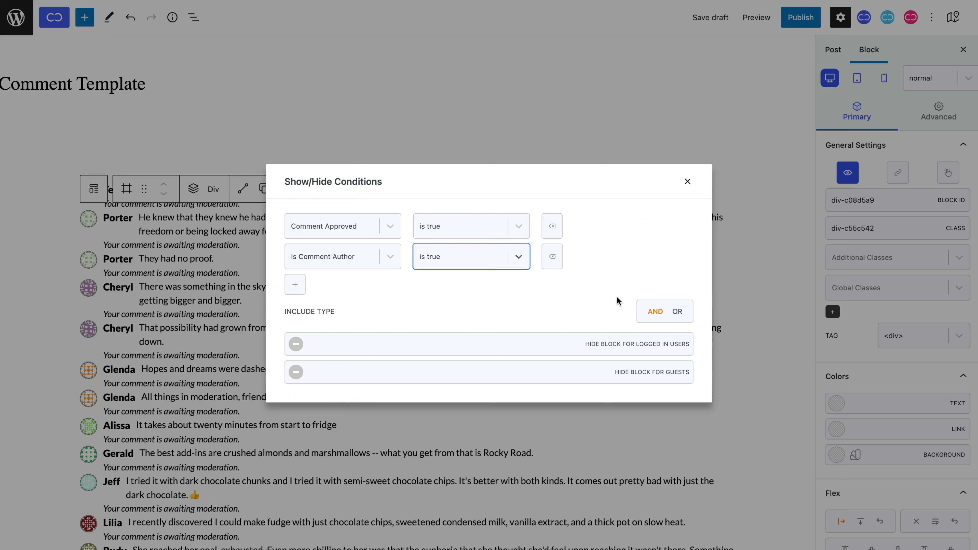
click(675, 313)
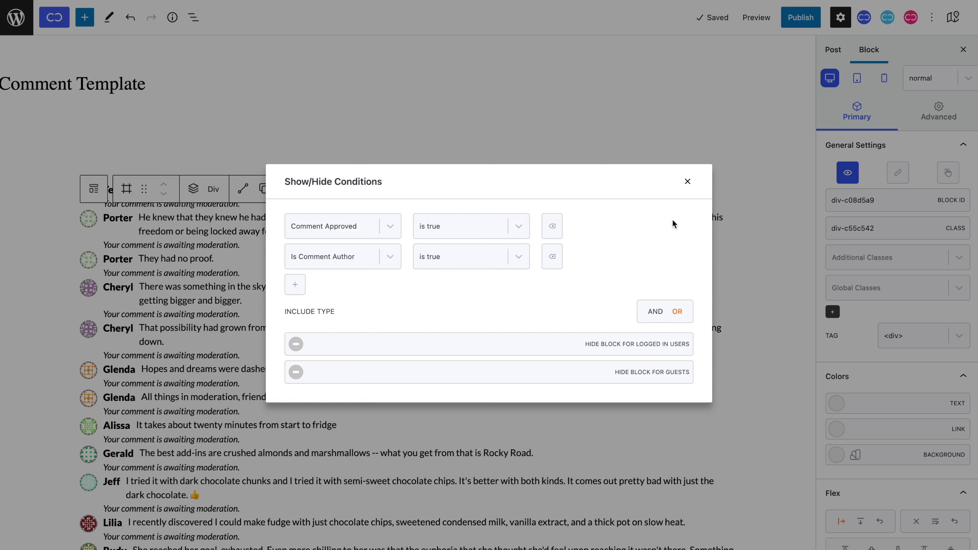
click(688, 183)
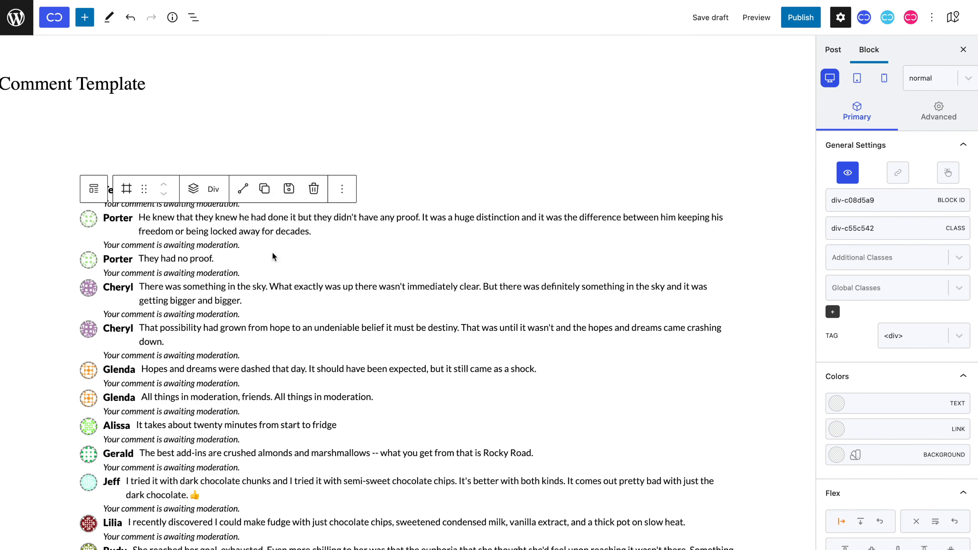
Give the moderation note paragraph a 5 px top and bottom margin.
click(229, 246)
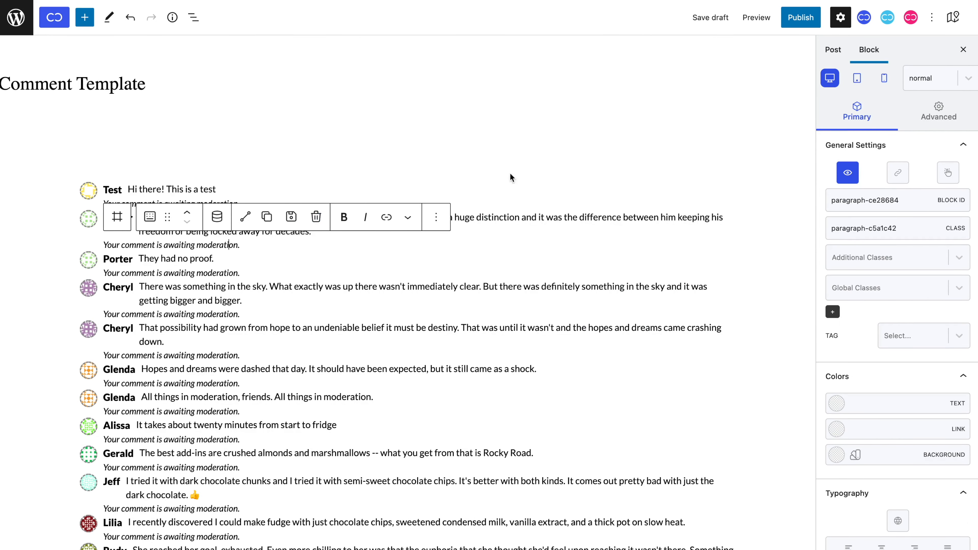
click(923, 114)
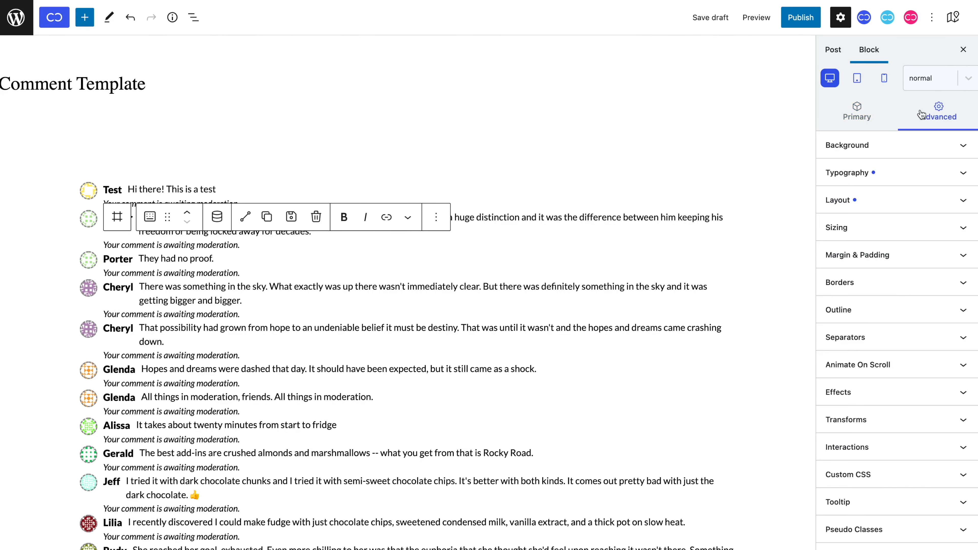
click(928, 255)
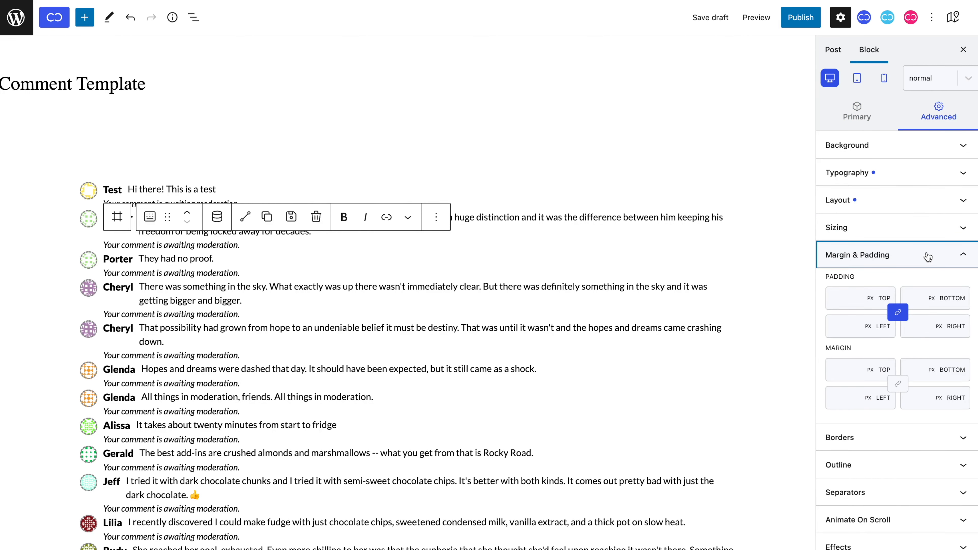
click(851, 369)
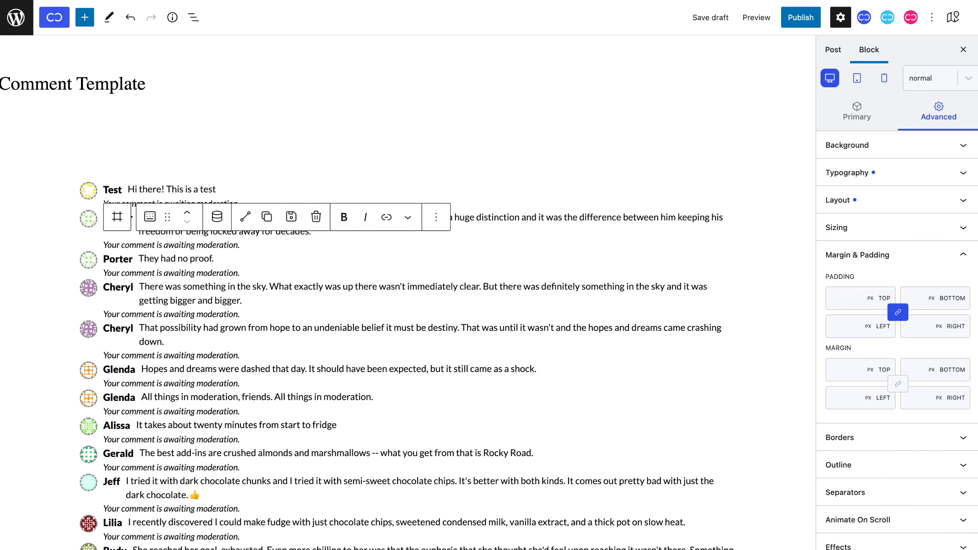
text(5)
key(Tab)
text(5)
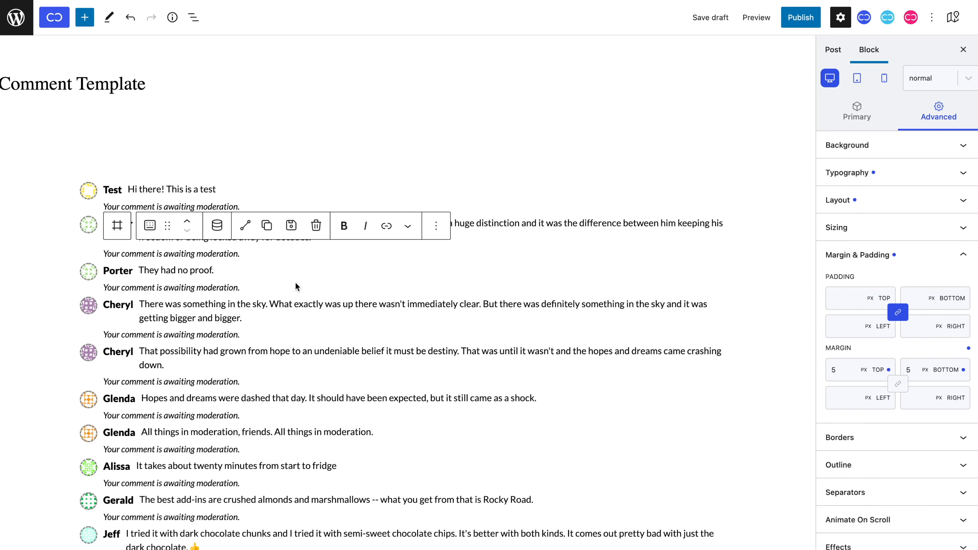
Insert an empty Div below the comment and centre its contents with flex alignment.
click(116, 224)
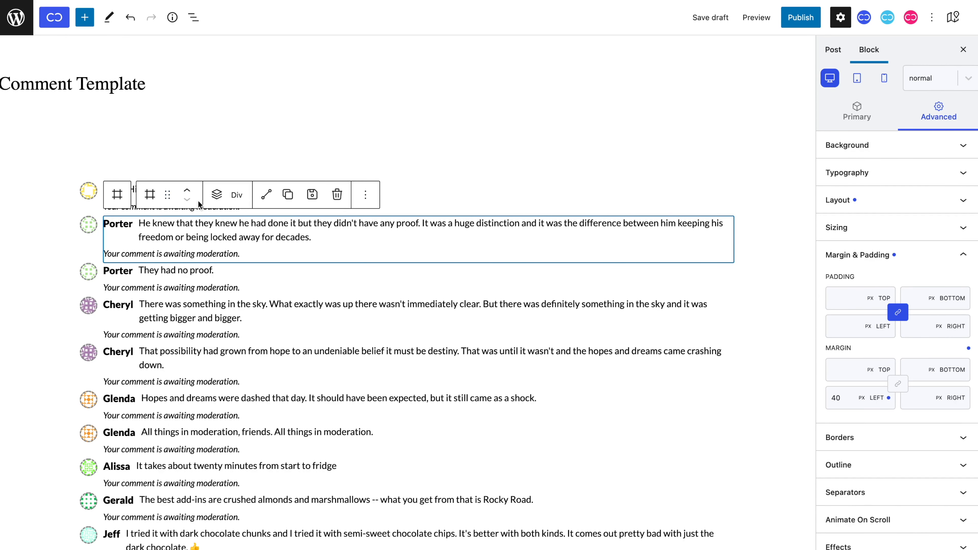
click(216, 195)
scroll(210, 461, down, 1)
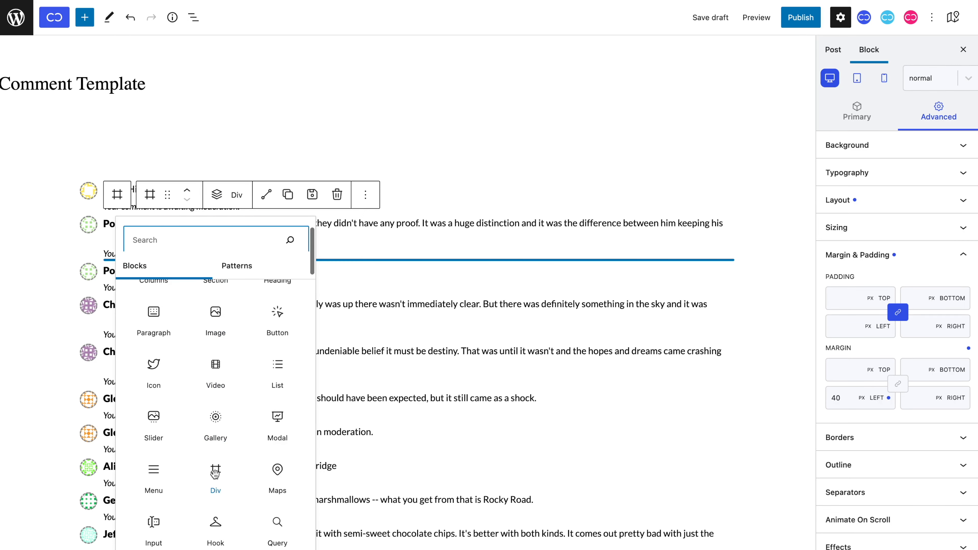
click(216, 477)
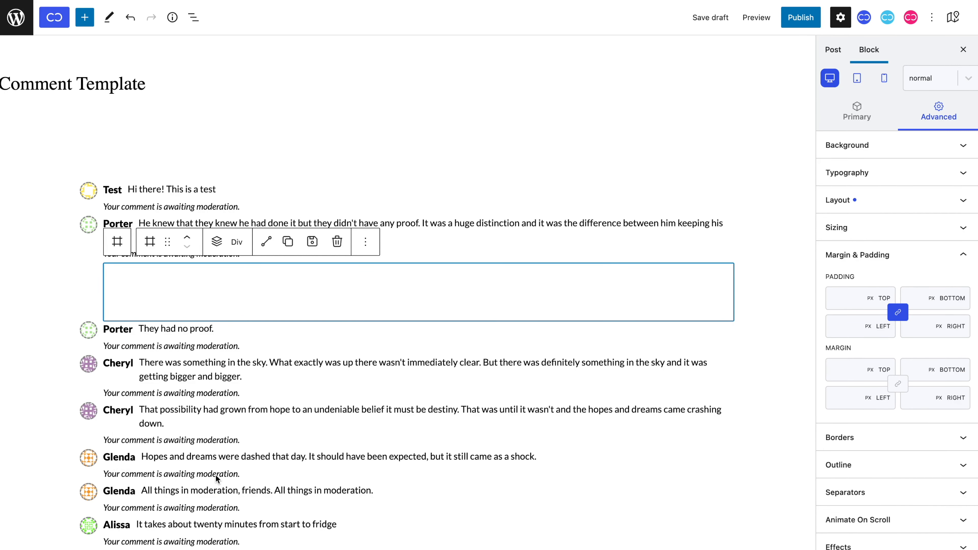
click(843, 129)
scroll(854, 295, down, 4)
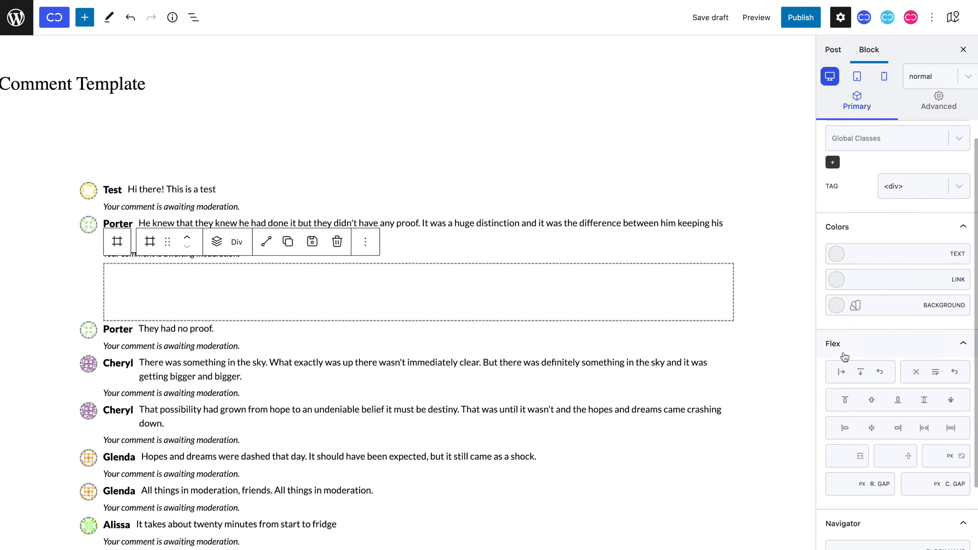
click(873, 400)
Add a 14 px paragraph reading 'Edit' in text colour #909090 inside the new Div.
click(219, 251)
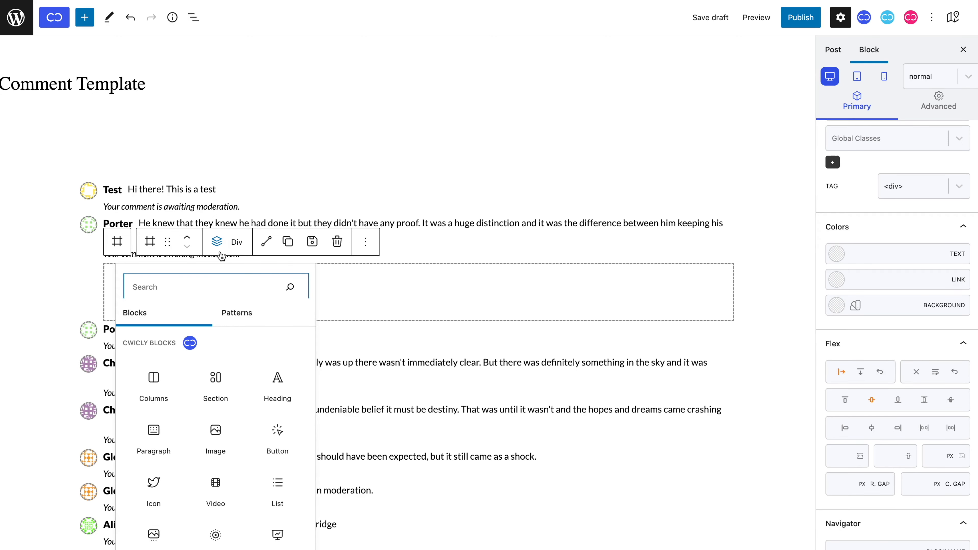
click(154, 432)
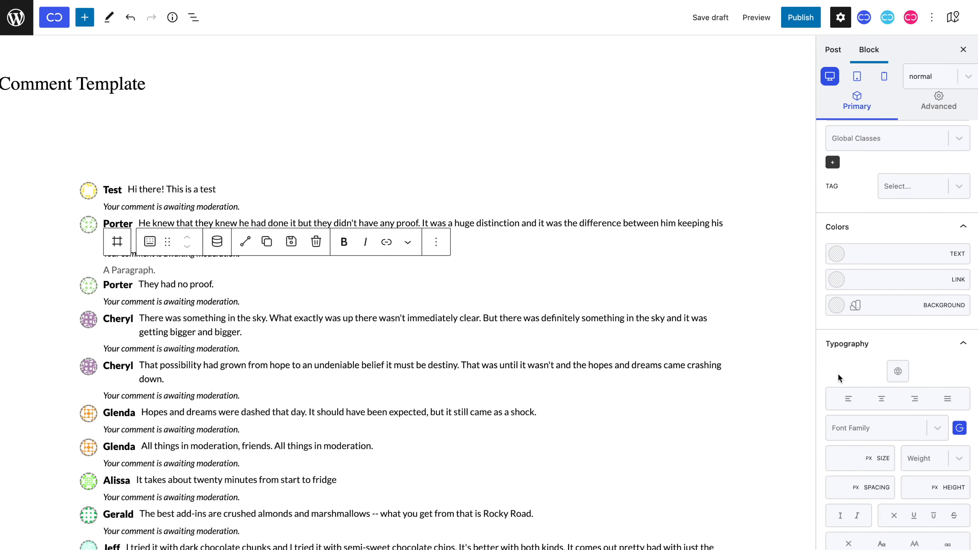
scroll(838, 374, down, 3)
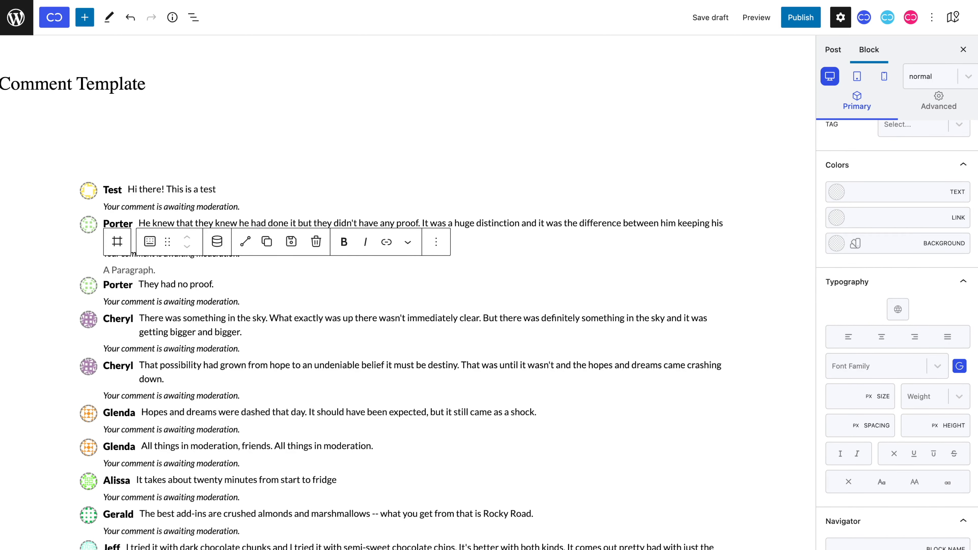
text(14)
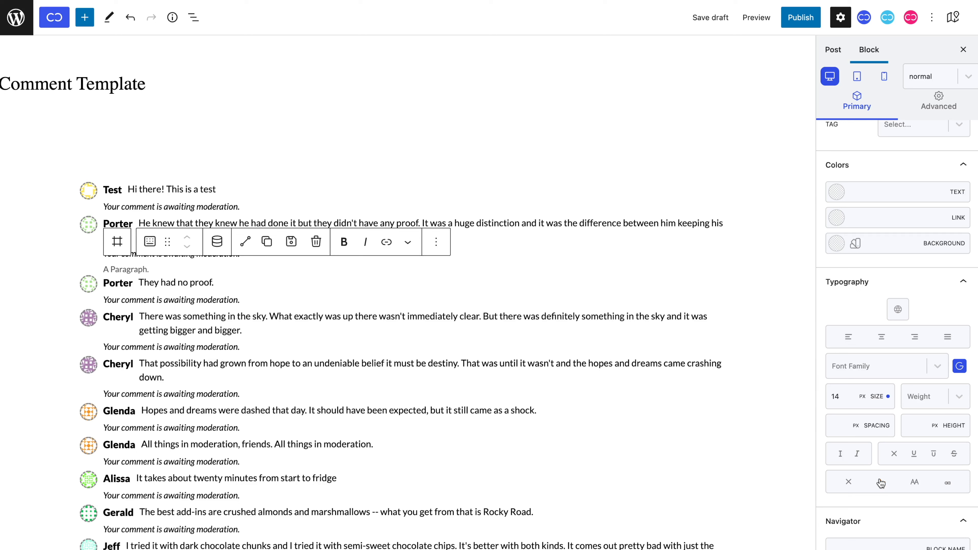
scroll(881, 483, up, 5)
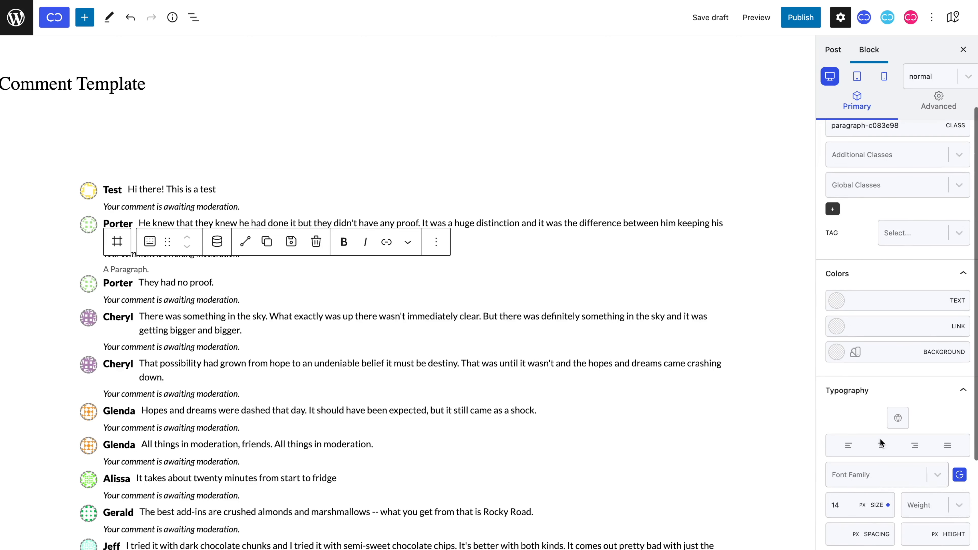
click(889, 304)
text(#909090)
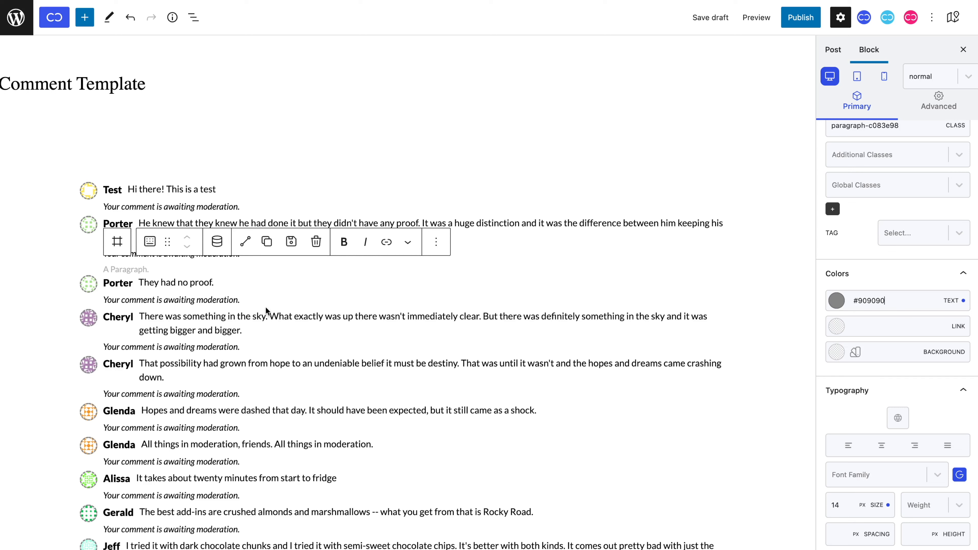
text(Edit)
scroll(841, 249, up, 5)
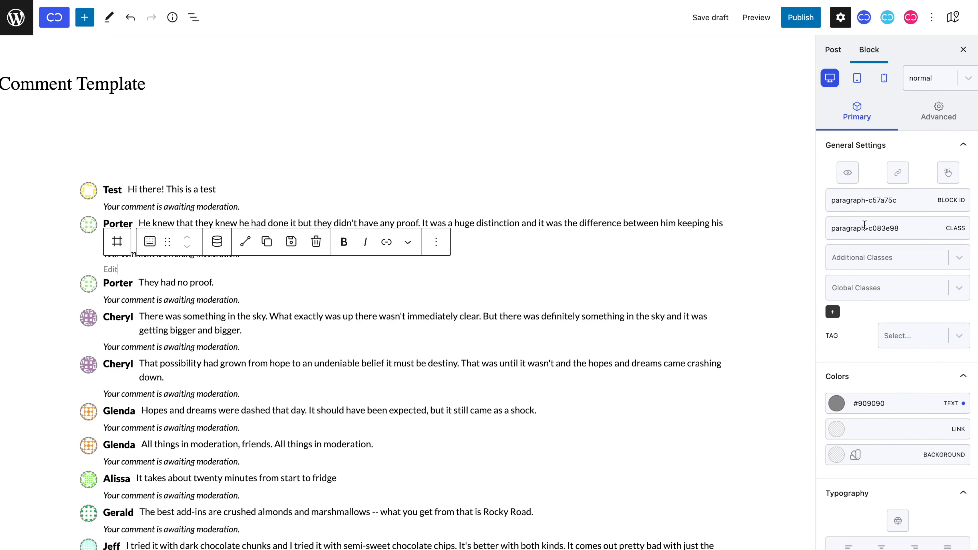
Turn on the Edit paragraph's link wrapper with dynamic data Edit Comment URL, then reselect it.
click(898, 179)
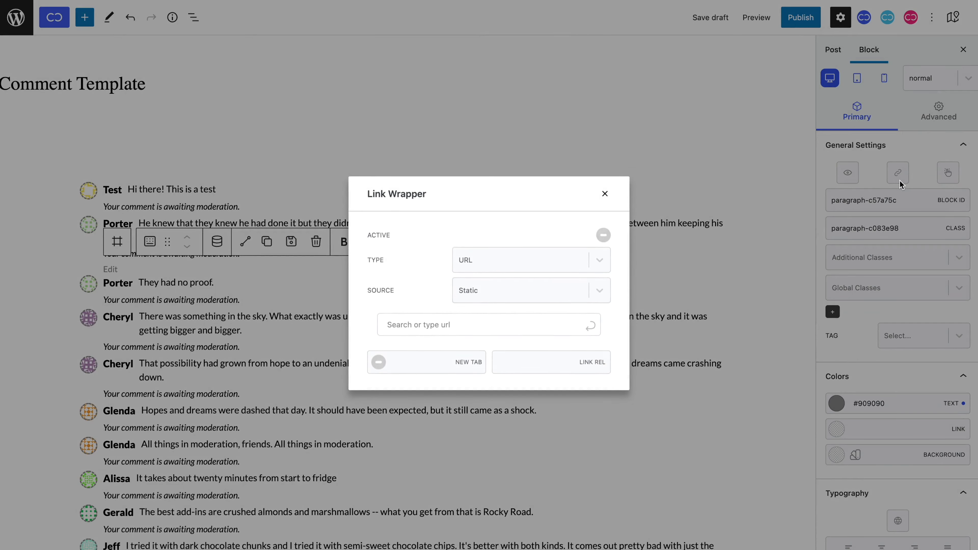
click(603, 233)
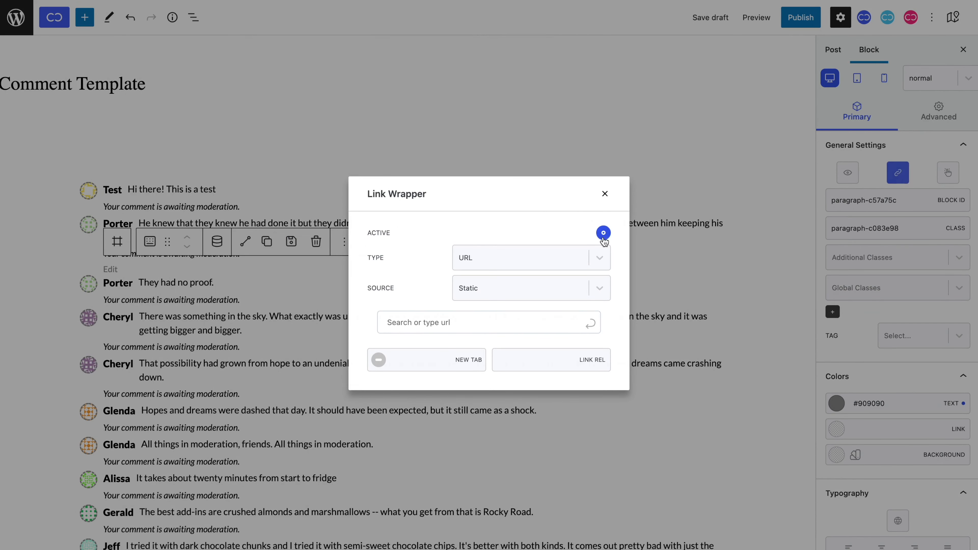
click(605, 288)
click(603, 334)
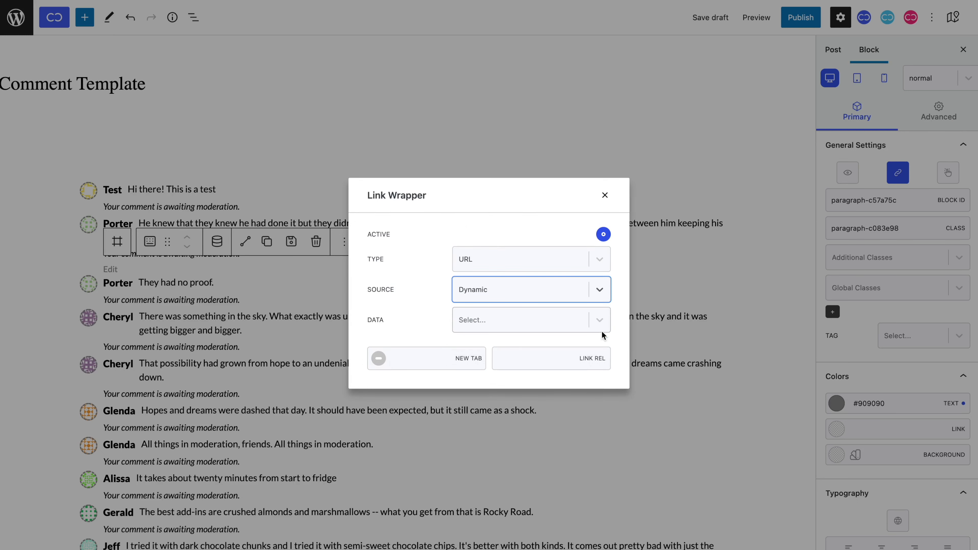
click(590, 319)
text(edi)
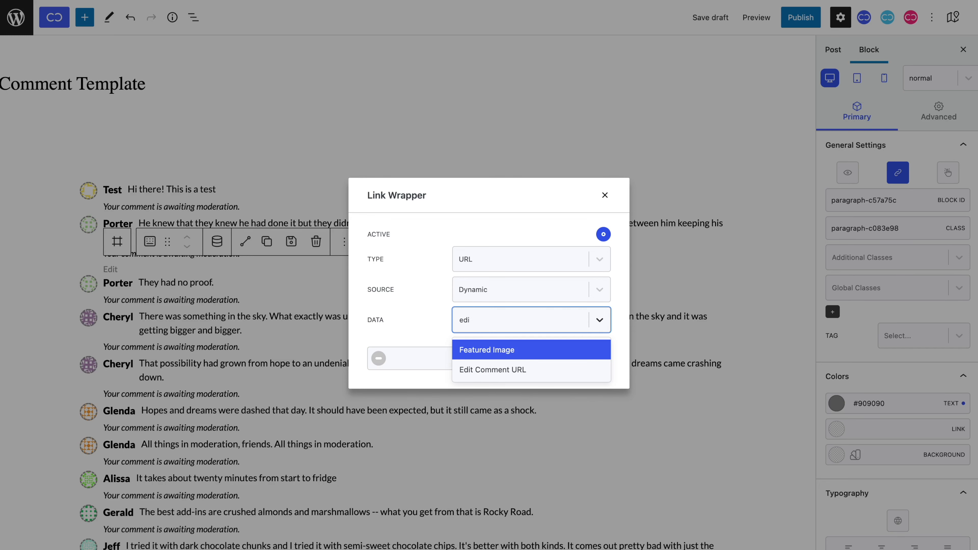
key(Down)
key(Return)
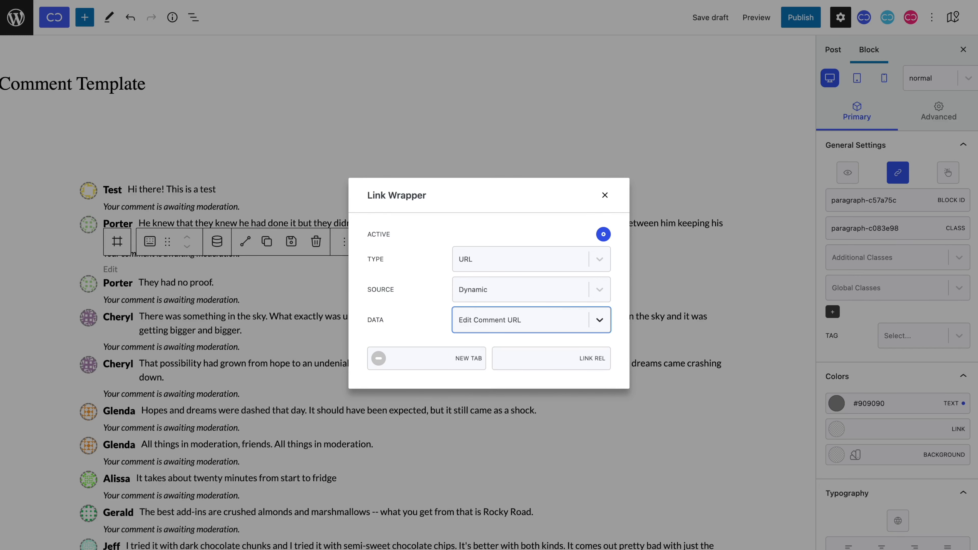
click(607, 195)
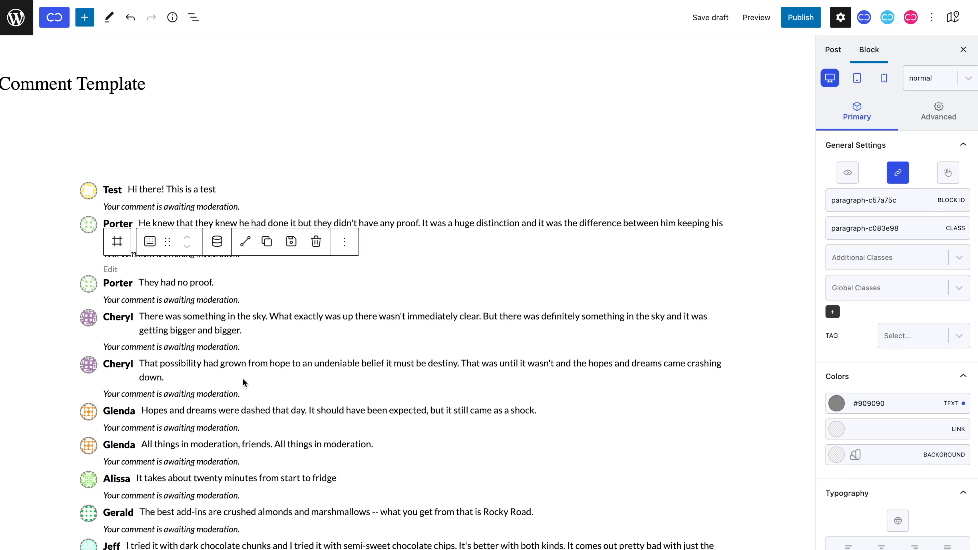
click(214, 375)
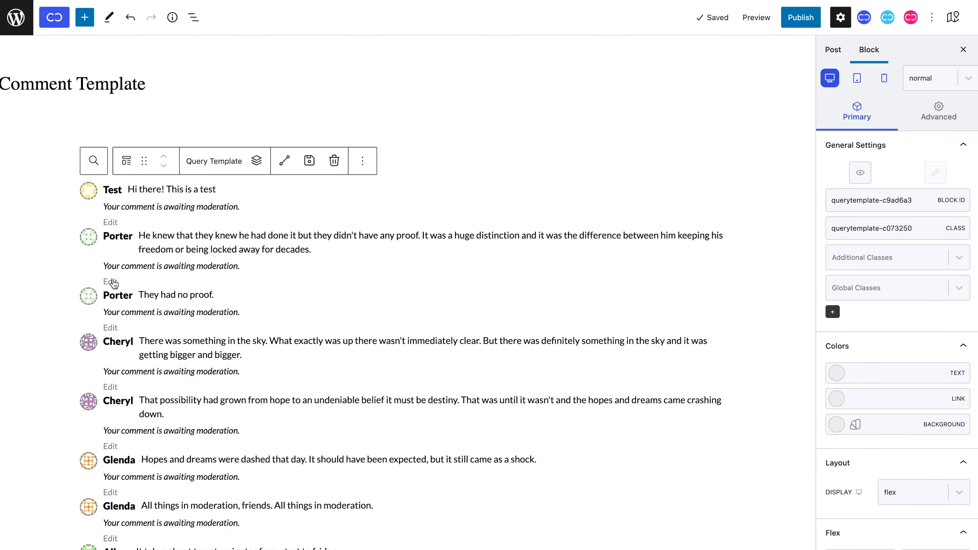
click(114, 284)
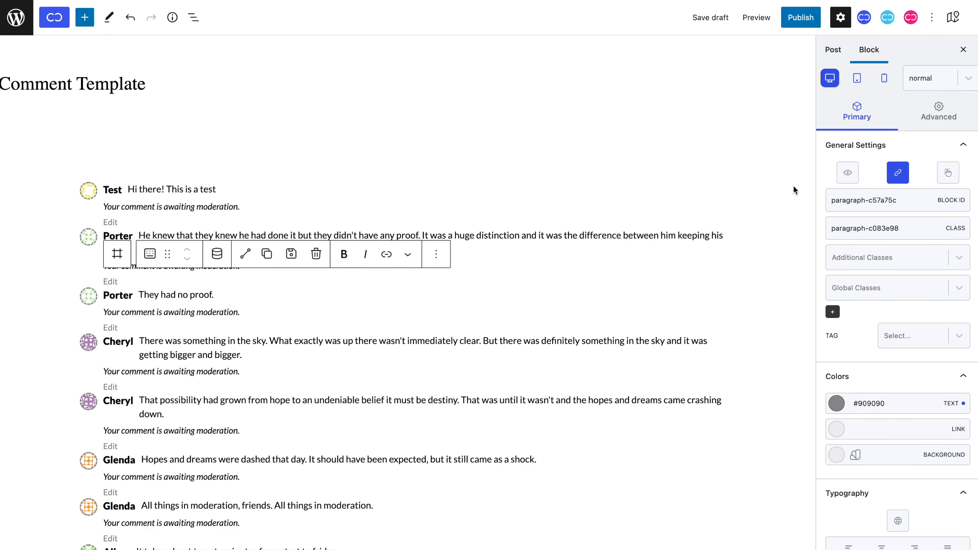
Add a show/hide condition on the Edit paragraph: User Role equals Administrator.
click(847, 173)
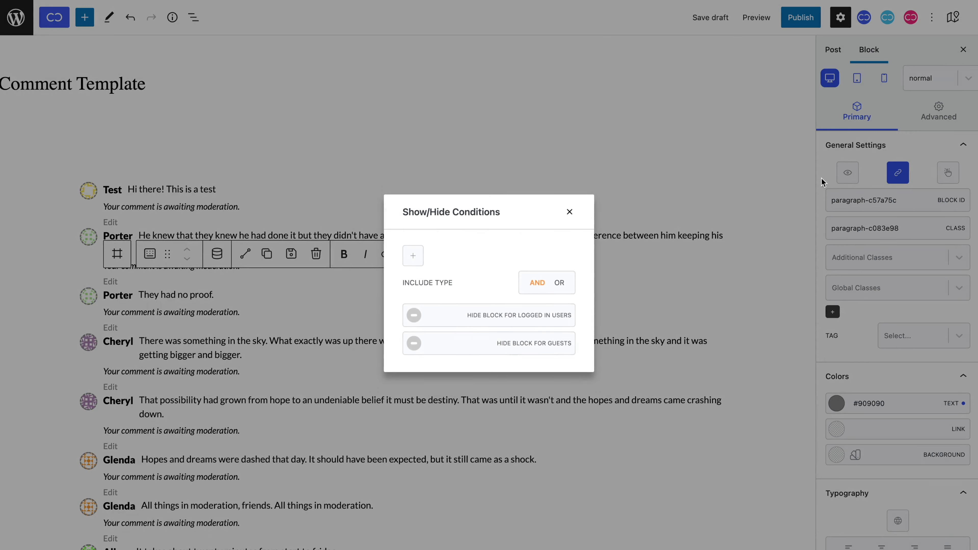
click(419, 253)
click(374, 247)
text(user)
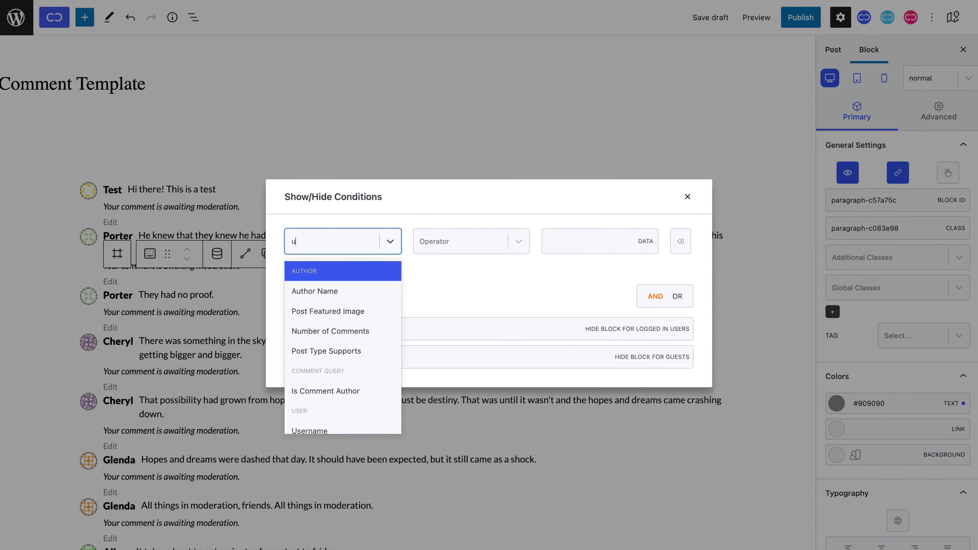
key(Down)
key(Down)
key(Down)
key(Down)
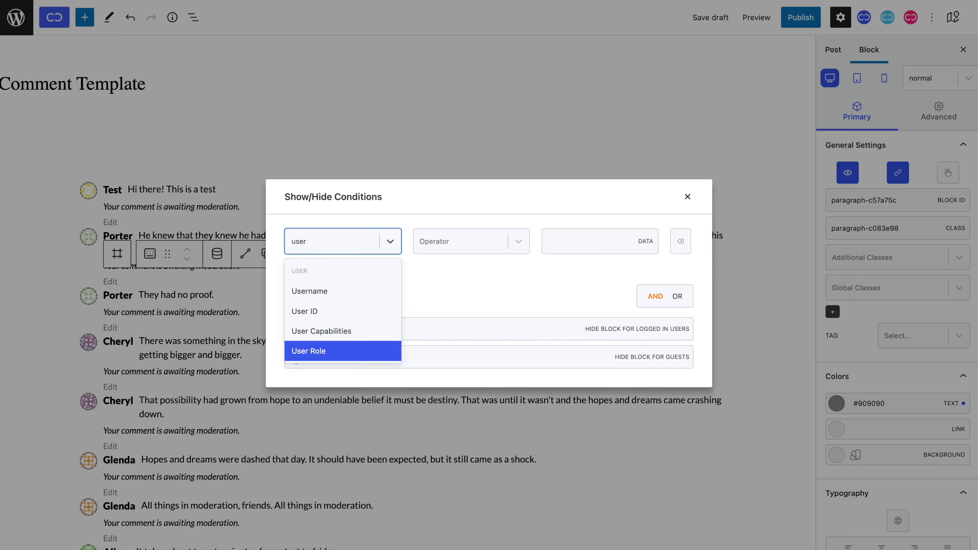
key(Return)
click(454, 236)
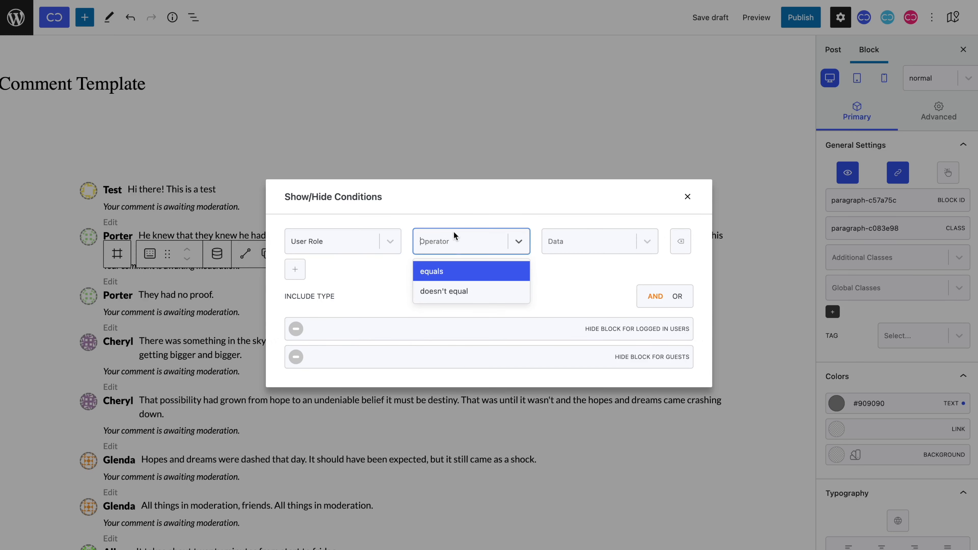
click(464, 271)
click(563, 254)
click(566, 284)
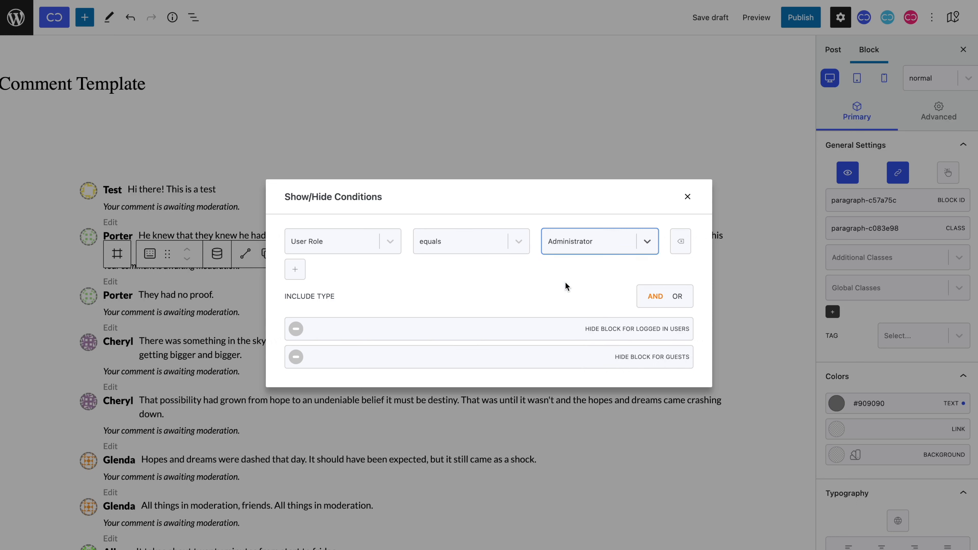
click(591, 253)
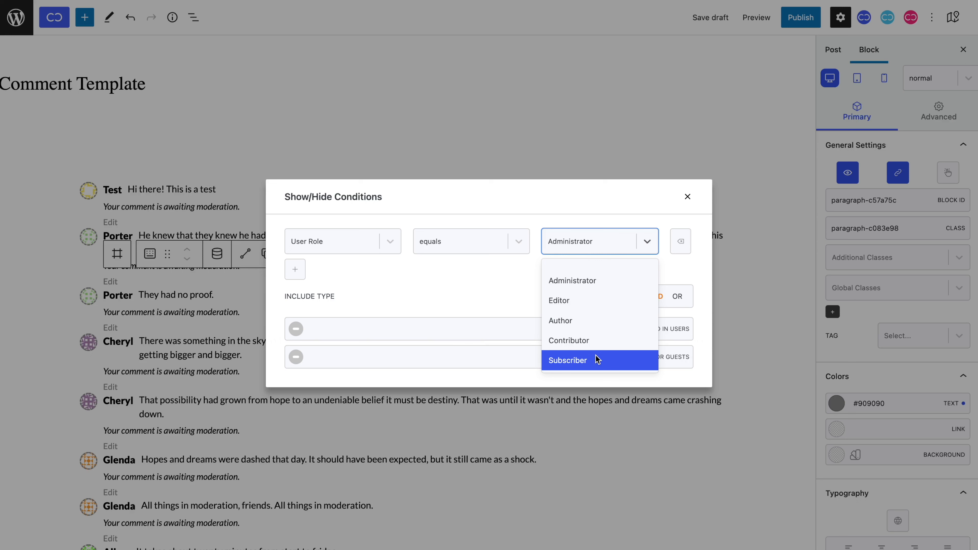
Make the Edit link's hover text colour black #000000.
click(692, 206)
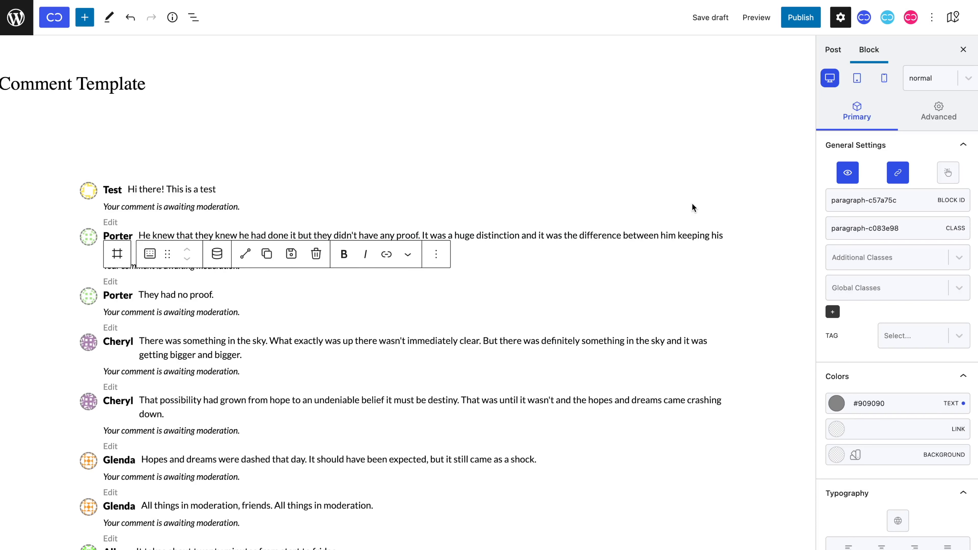
click(919, 84)
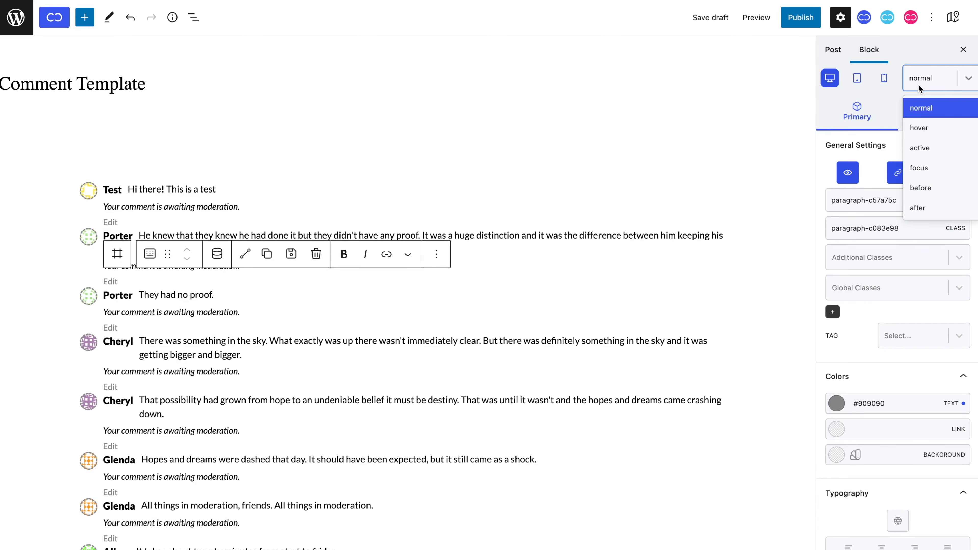
click(919, 129)
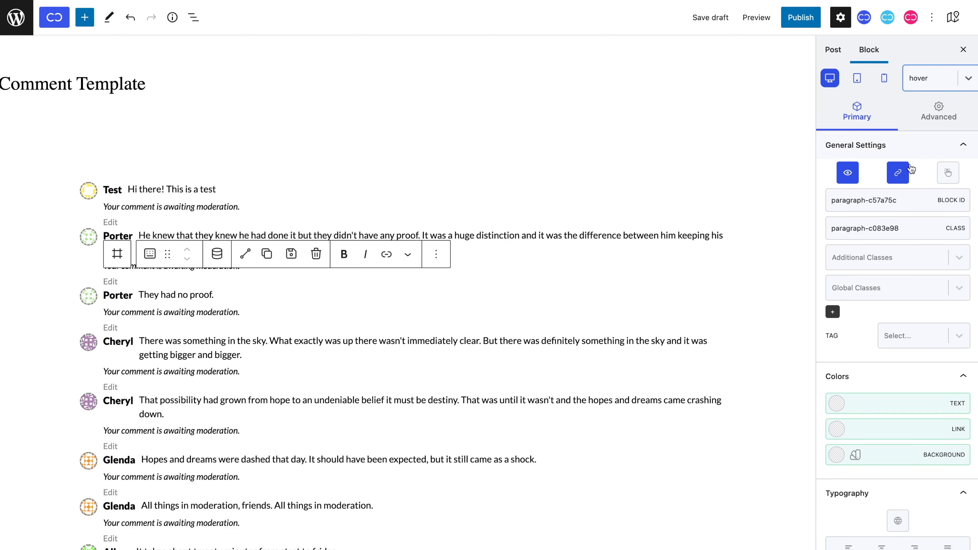
click(837, 404)
click(850, 231)
drag(850, 232, 817, 280)
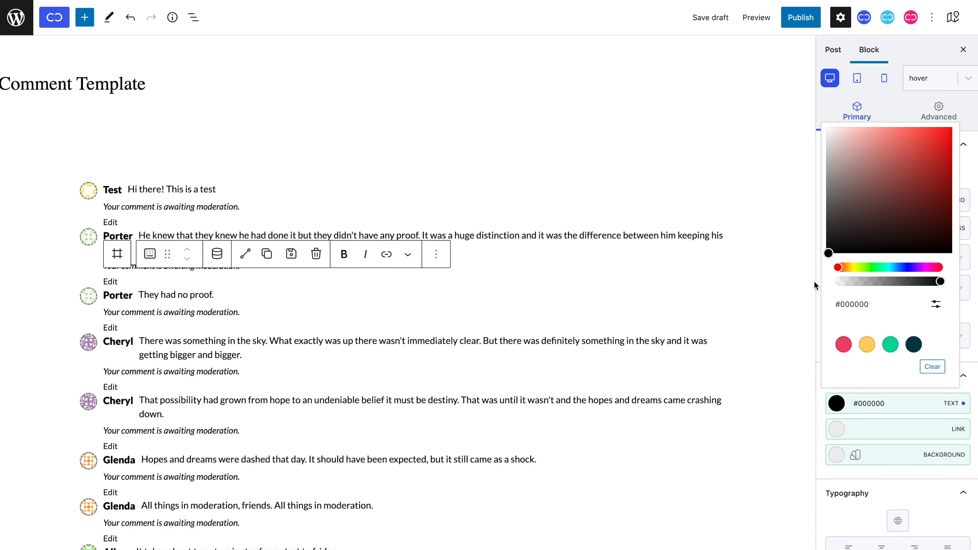
click(926, 86)
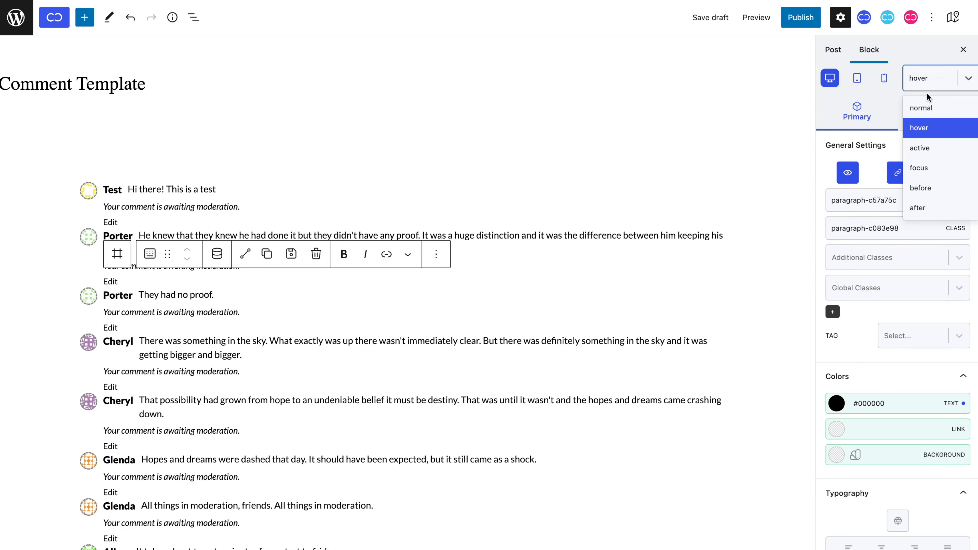
click(930, 105)
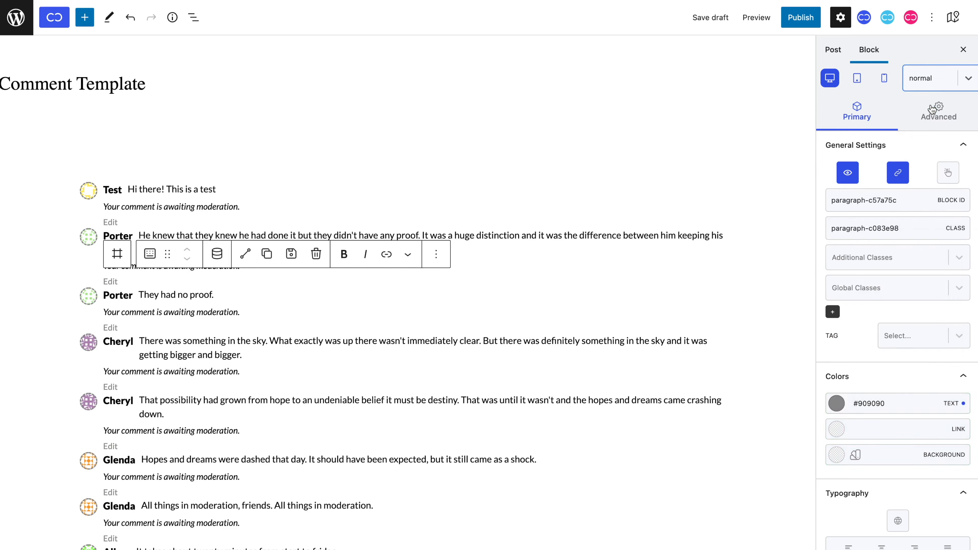
Add a 0,5 transition to the Edit link under Advanced Effects.
click(932, 110)
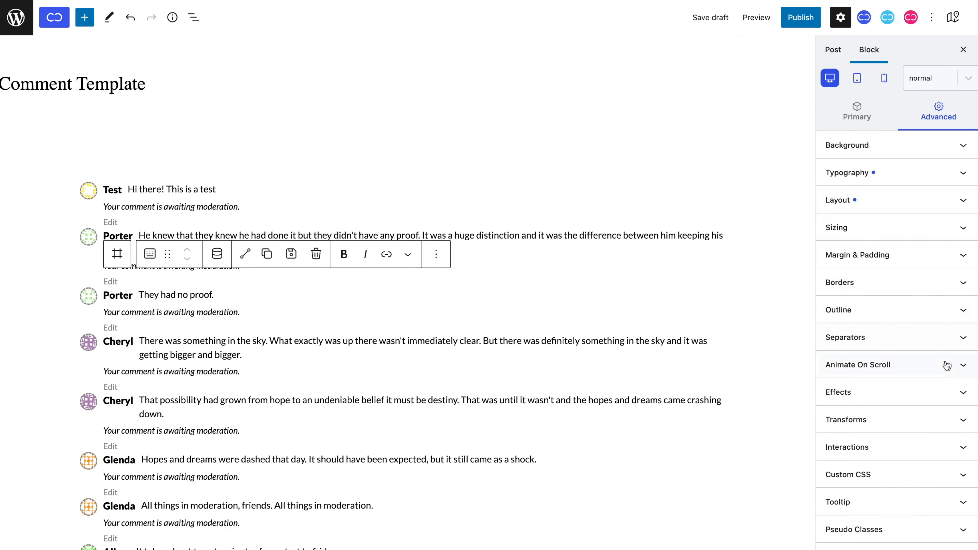
click(952, 395)
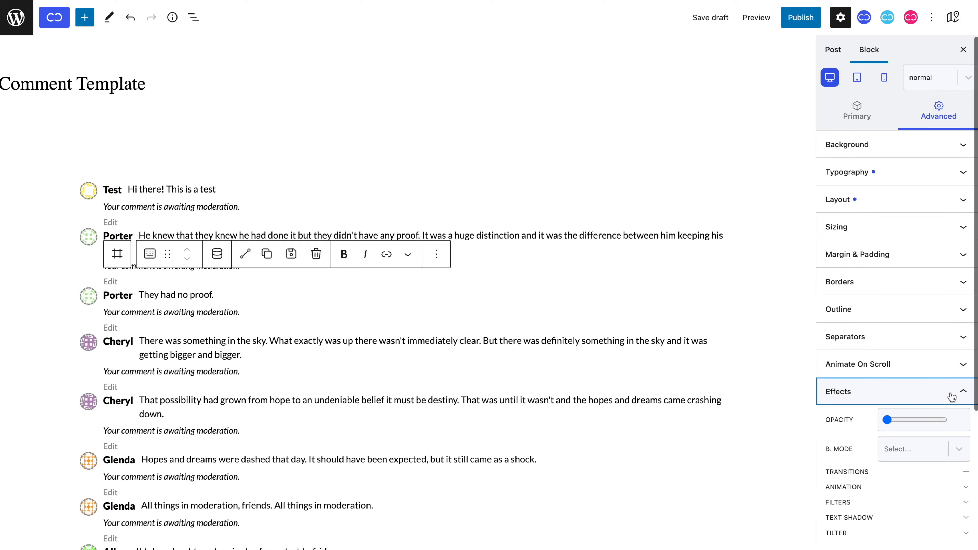
click(966, 472)
scroll(969, 479, down, 2)
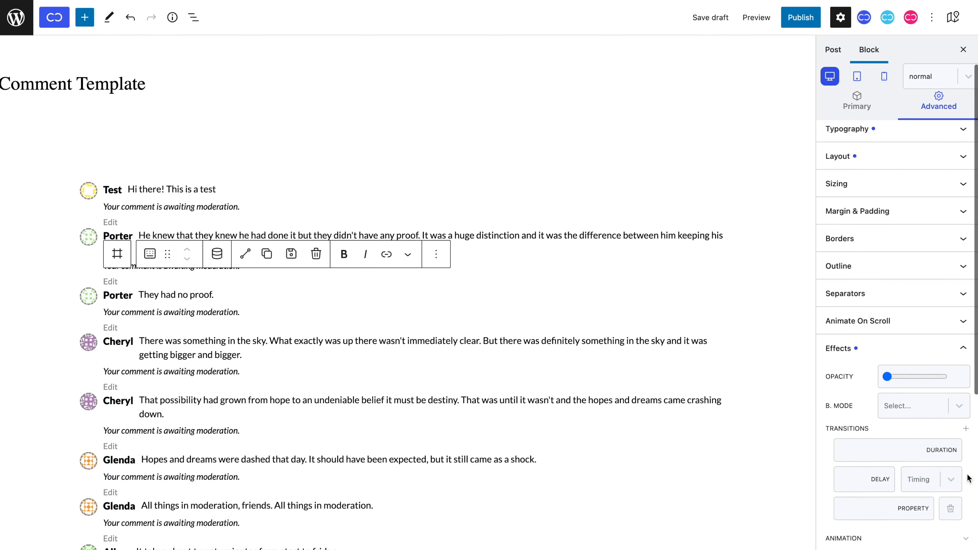
click(896, 452)
text(0,5)
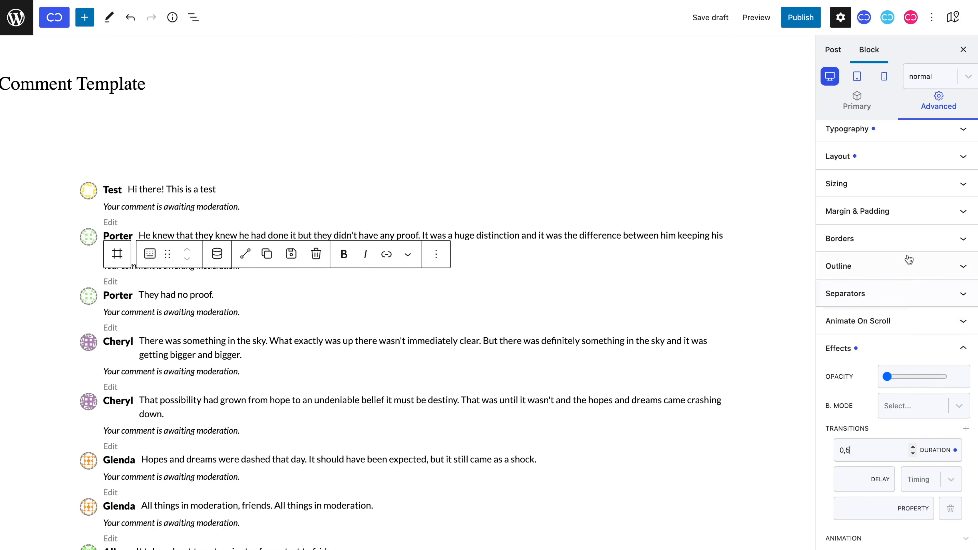
Give the Edit link a 5 px right margin and save the draft.
click(906, 224)
click(920, 359)
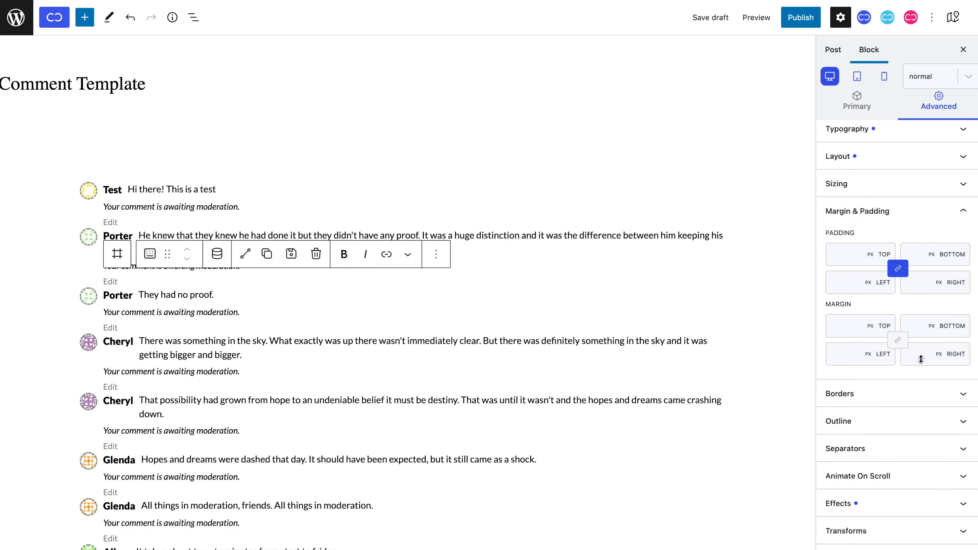
text(5)
key(ctrl+s)
click(864, 111)
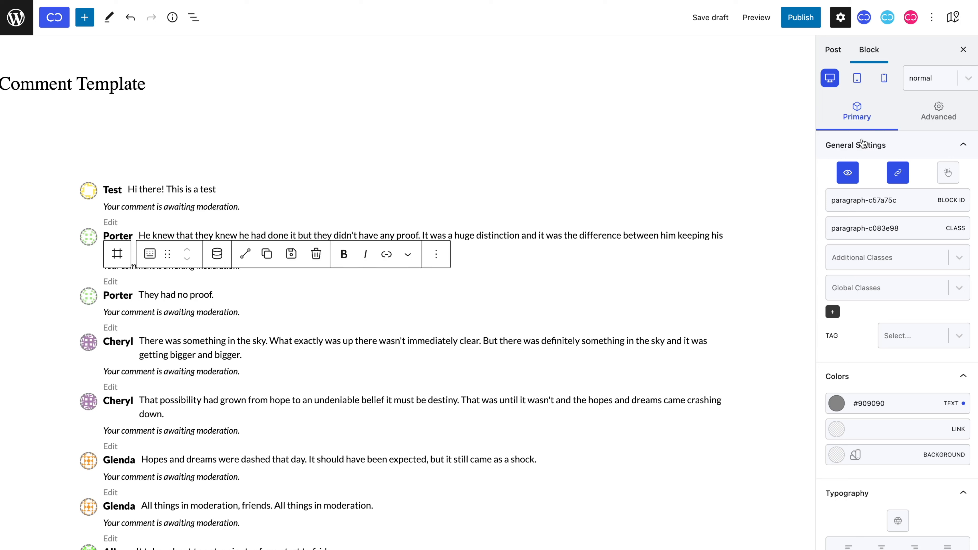
Create a linked copy of the Edit paragraph reading 'Reply'.
key(super+shift+l)
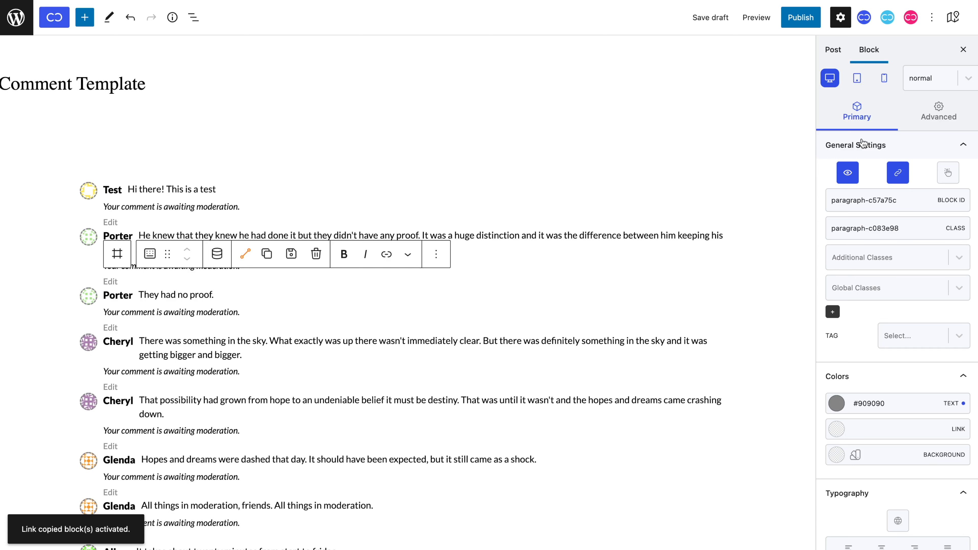
key(ctrl+c)
key(ctrl+v)
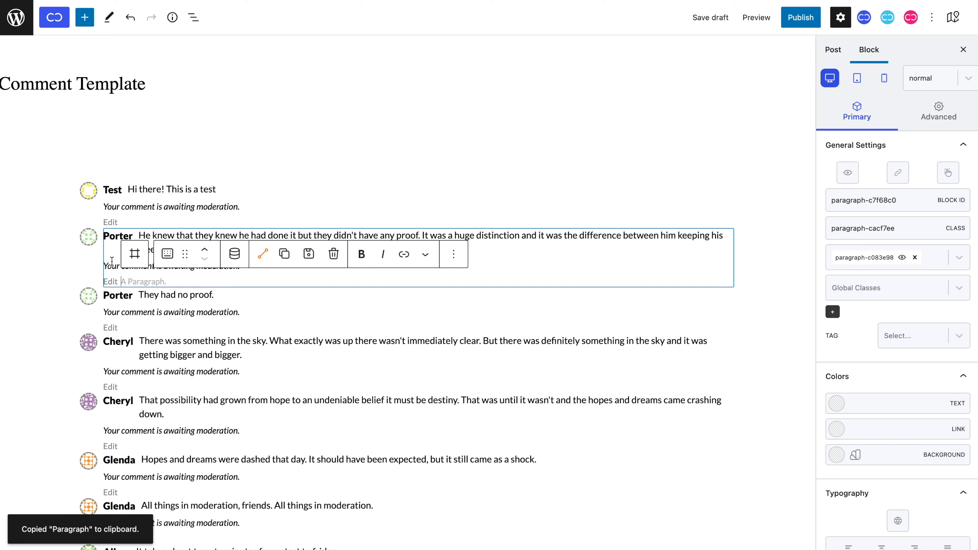
text(Reply)
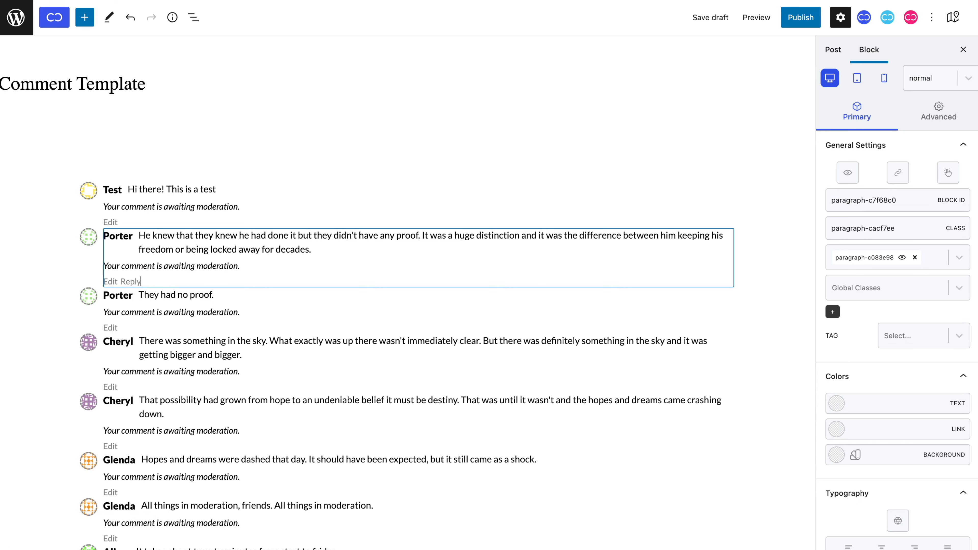
Enlarge the Edit and Reply text to 16 px, keeping the grey #909090 colour.
click(110, 282)
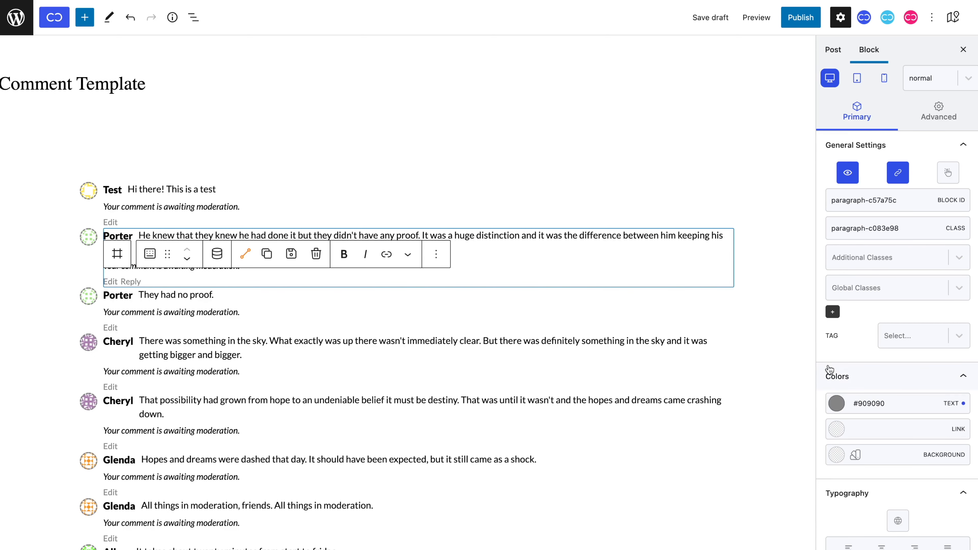
scroll(827, 369, down, 5)
drag(844, 431, 846, 432)
scroll(846, 433, up, 2)
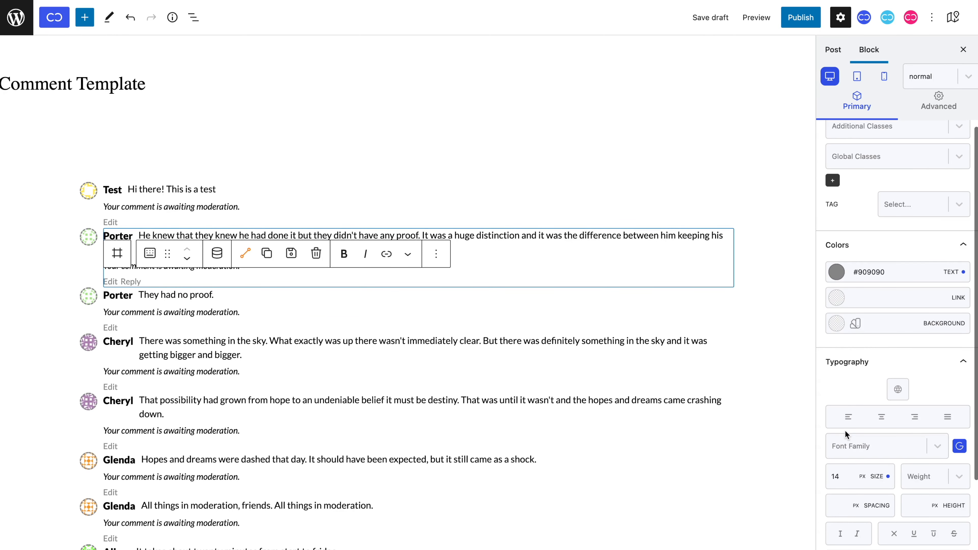
click(836, 272)
mouse_move(877, 313)
mouse_down()
mouse_move(914, 297)
mouse_move(887, 301)
mouse_move(894, 308)
mouse_up()
click(882, 263)
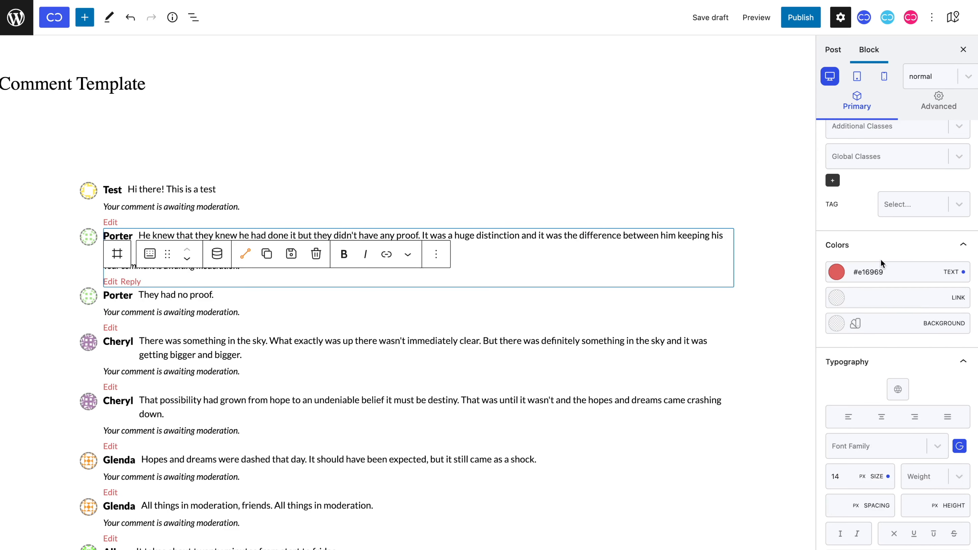
key(super+z)
scroll(864, 262, up, 2)
scroll(863, 260, up, 2)
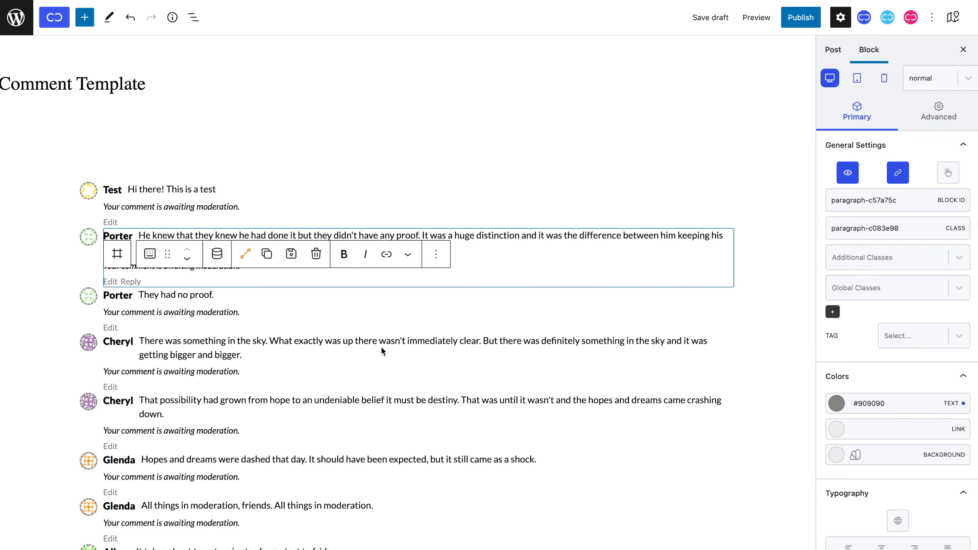
Give the Reply paragraph an active dynamic link wrapper pointing to the comment URL.
click(211, 370)
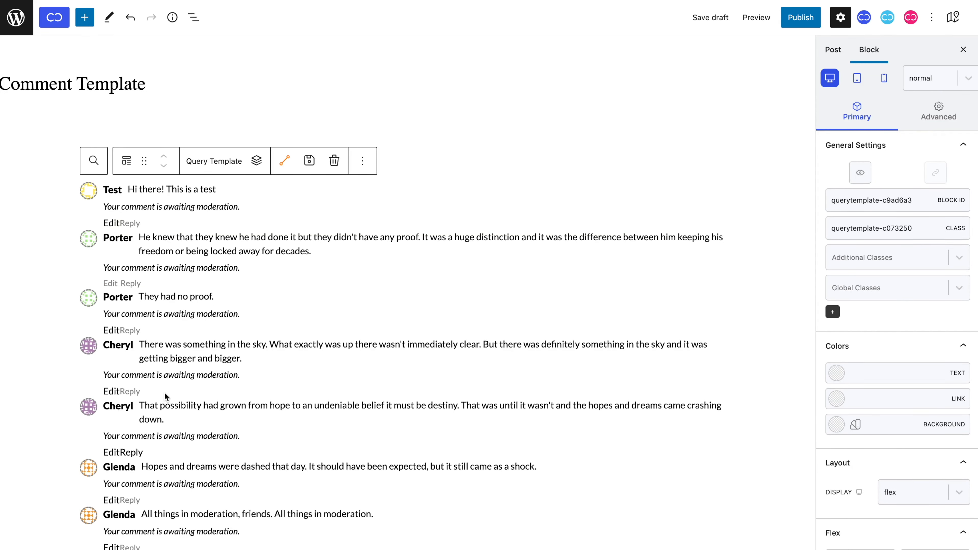
click(130, 281)
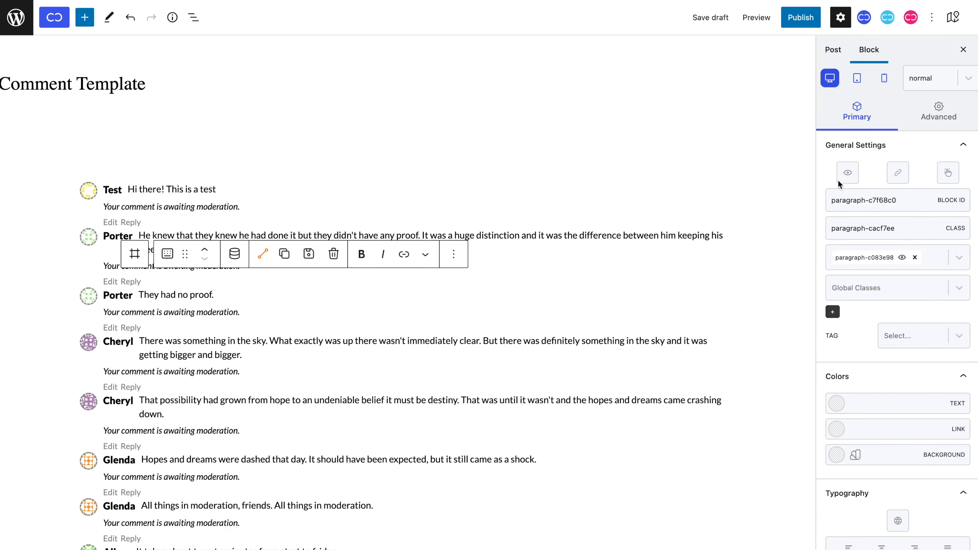
click(897, 174)
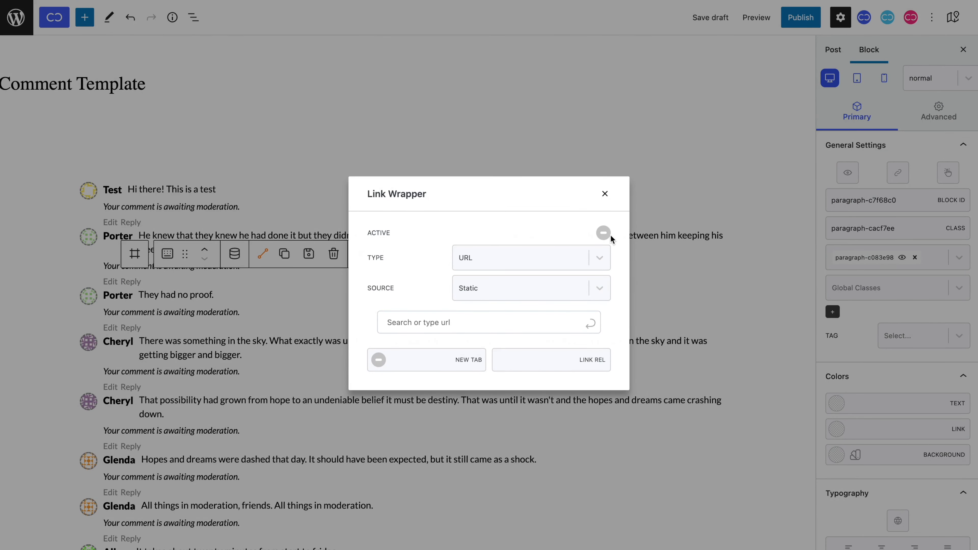
click(602, 234)
click(576, 286)
click(563, 335)
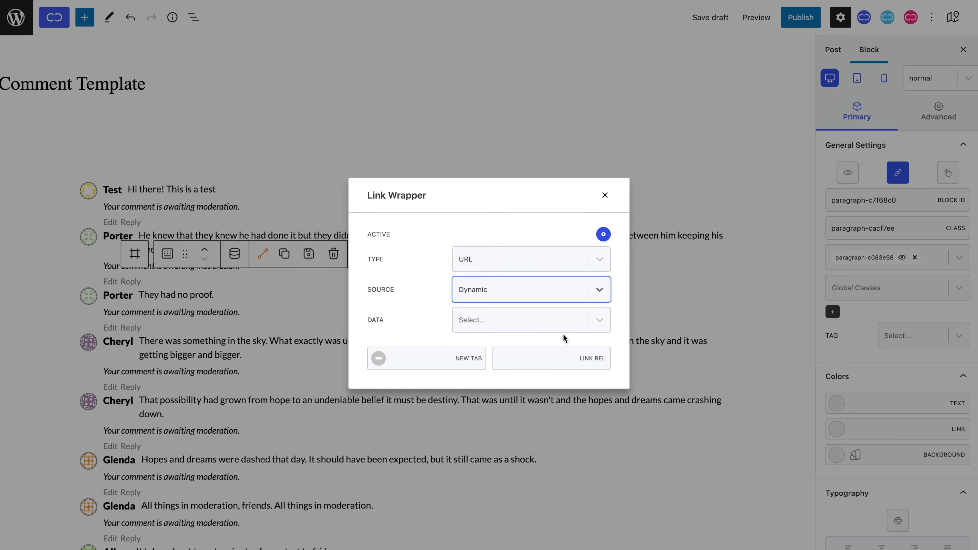
click(550, 330)
text(comme)
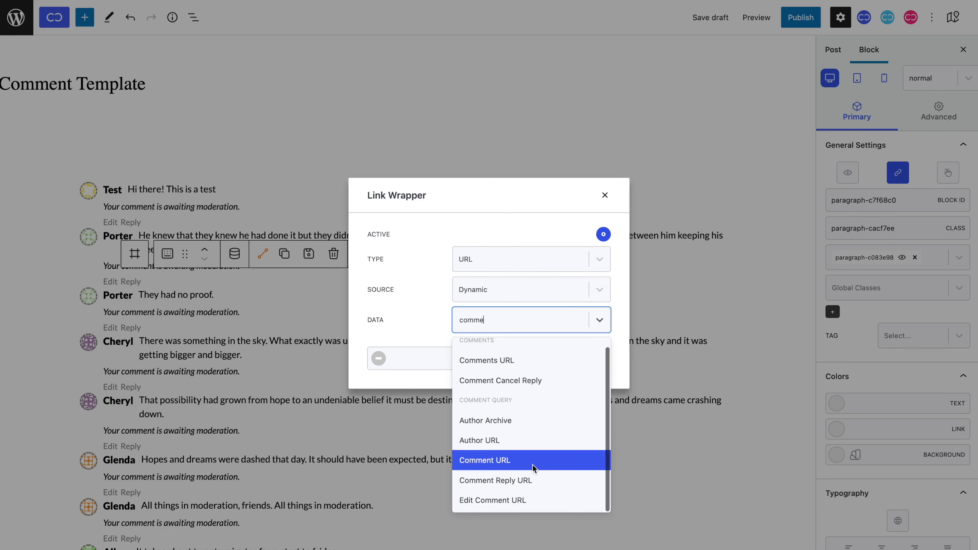
click(533, 473)
click(605, 194)
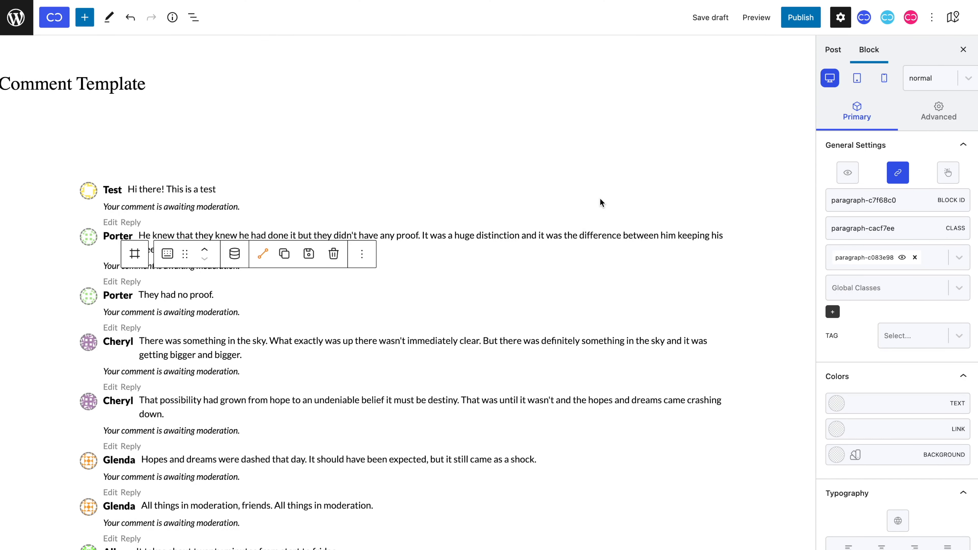
Paste a copy of the Edit paragraph into the Edit/Reply row.
click(117, 283)
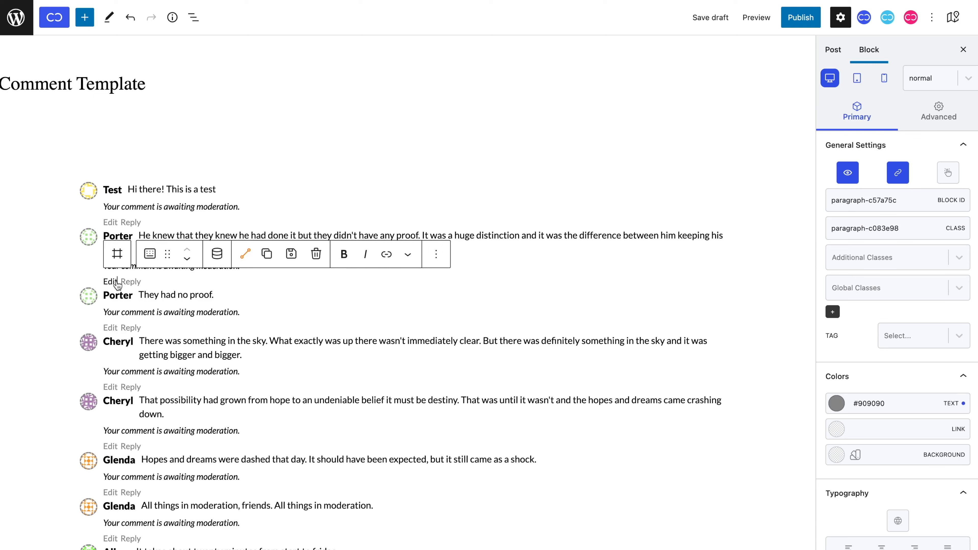
key(ctrl+c)
click(117, 253)
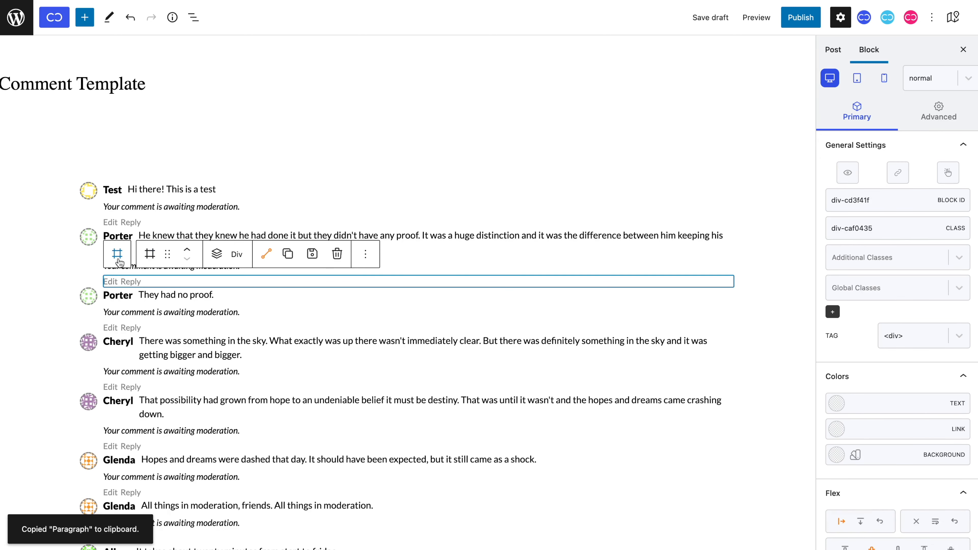
key(ctrl+v)
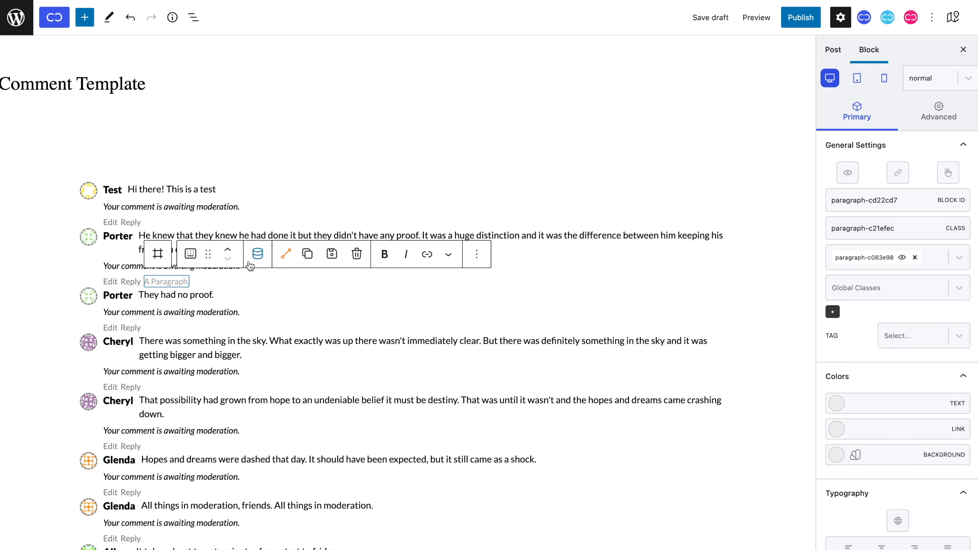
Set its dynamic content to Comment Query > Comment Time, Human Time format, with 'ago' after.
click(257, 253)
click(331, 316)
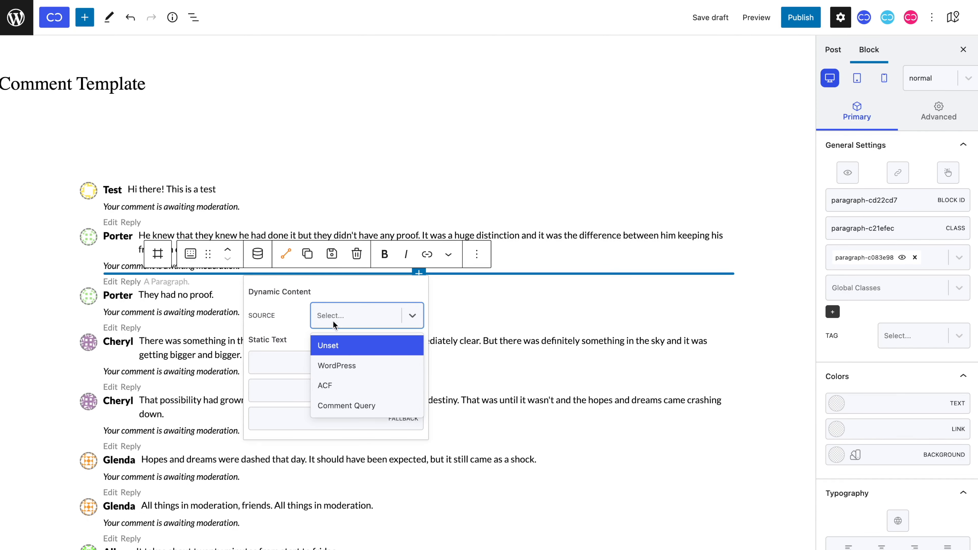
click(351, 404)
click(377, 354)
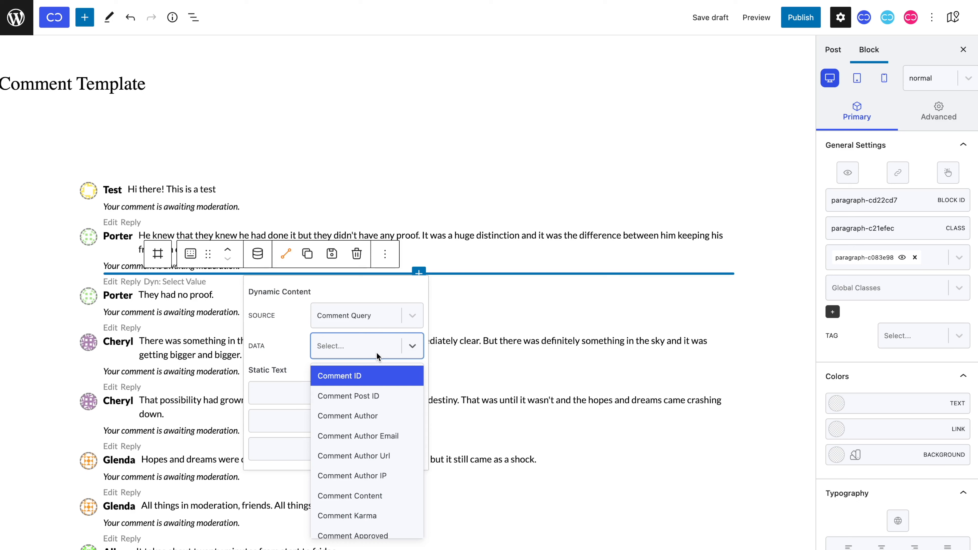
scroll(369, 381, down, 5)
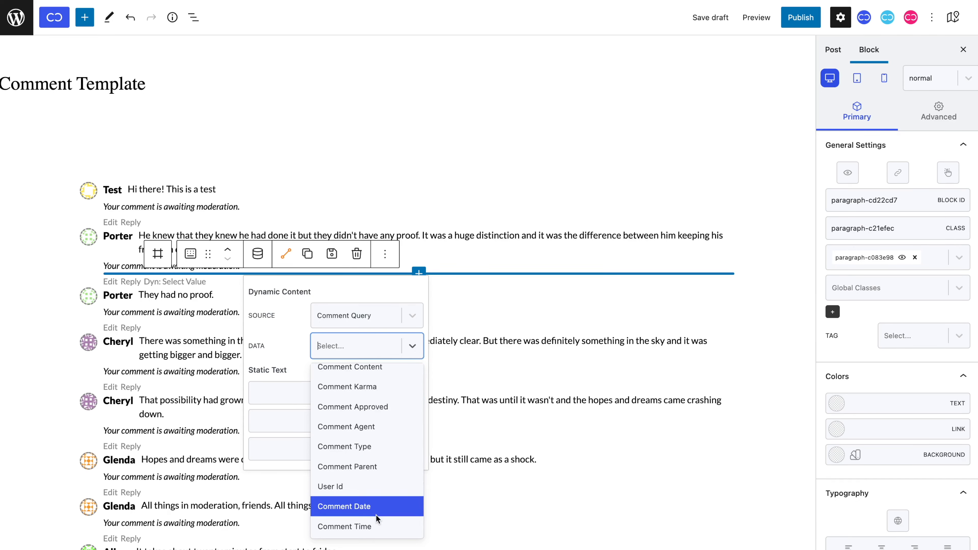
click(376, 525)
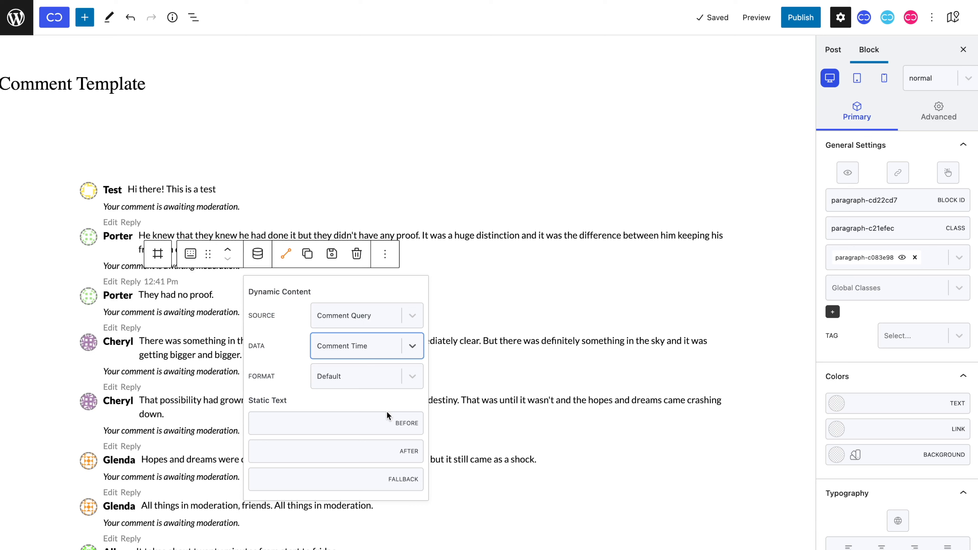
click(386, 383)
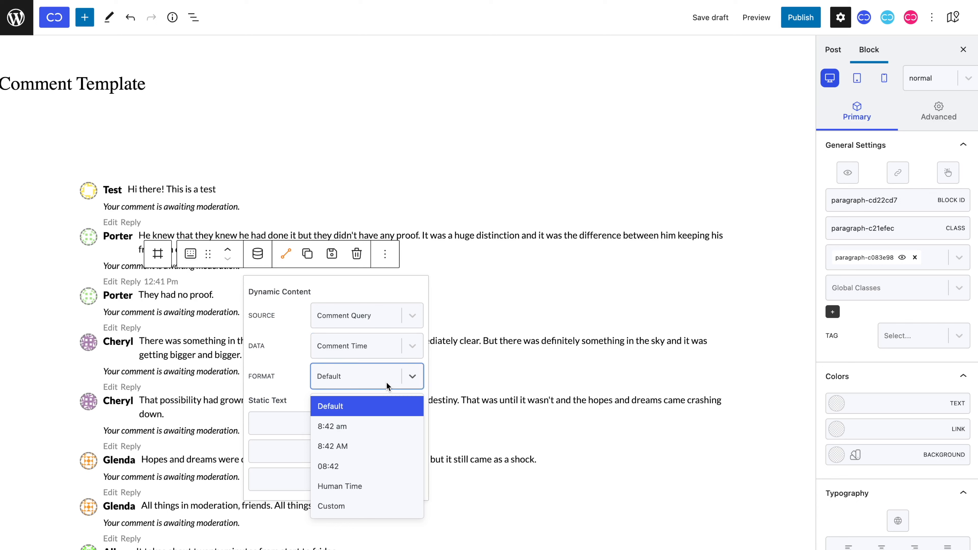
click(383, 486)
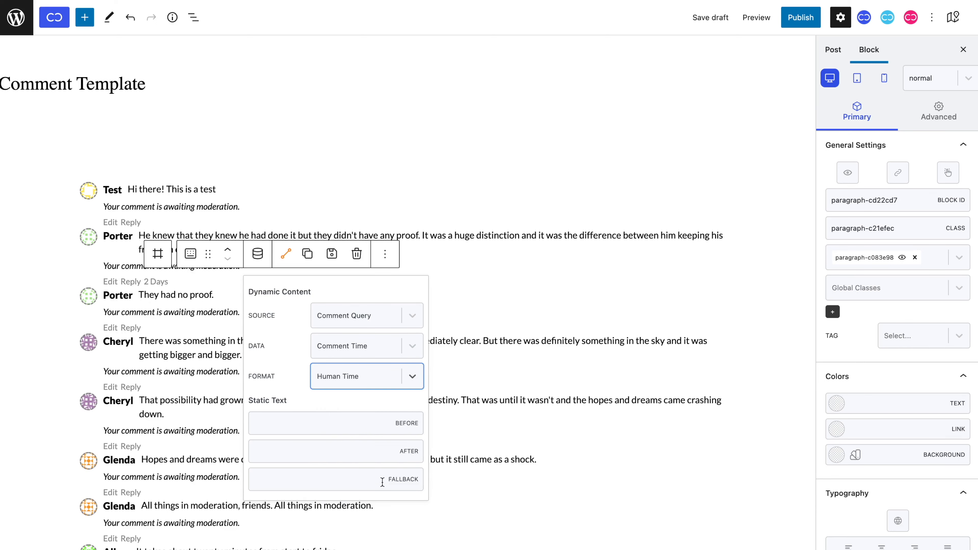
click(367, 450)
text(ago)
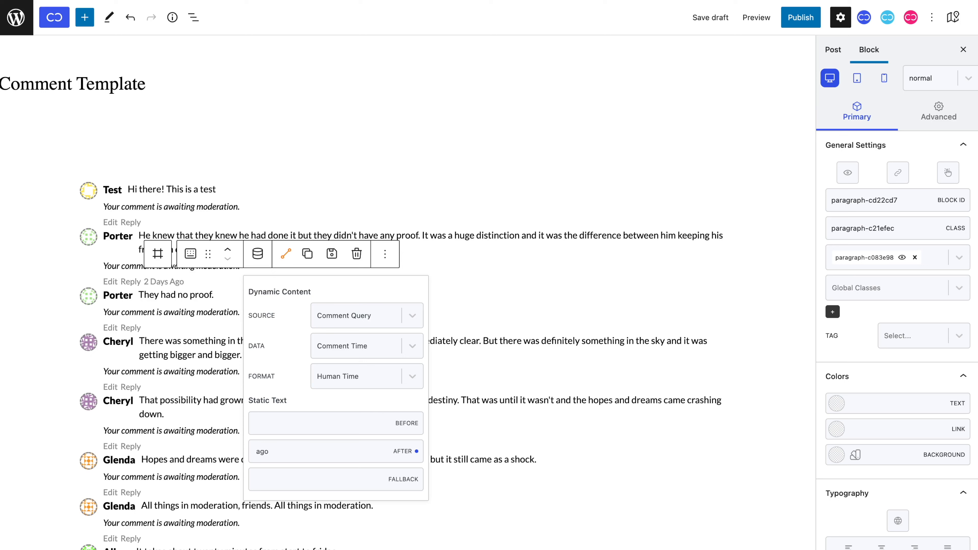
scroll(882, 390, down, 5)
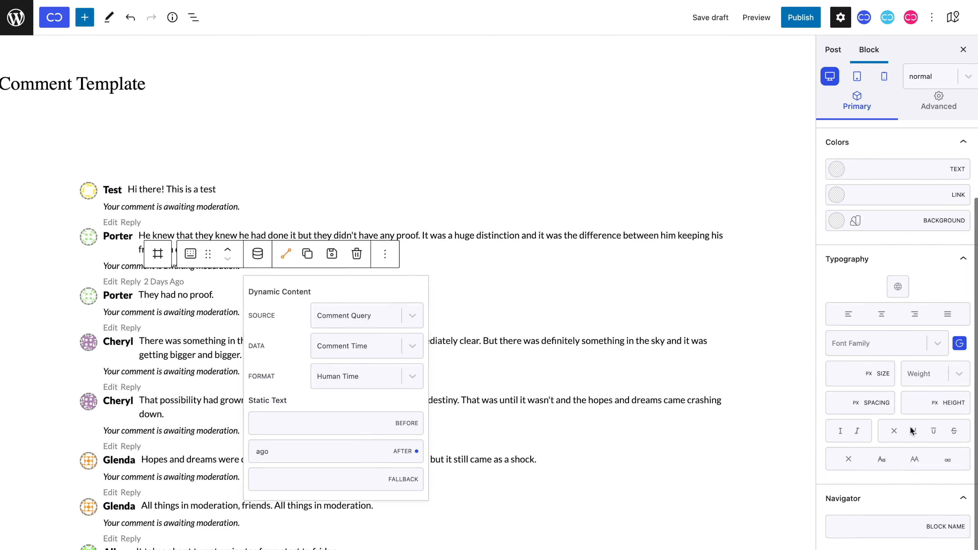
Apply lowercase text-transform to the comment time, then select the first comment's container.
click(950, 461)
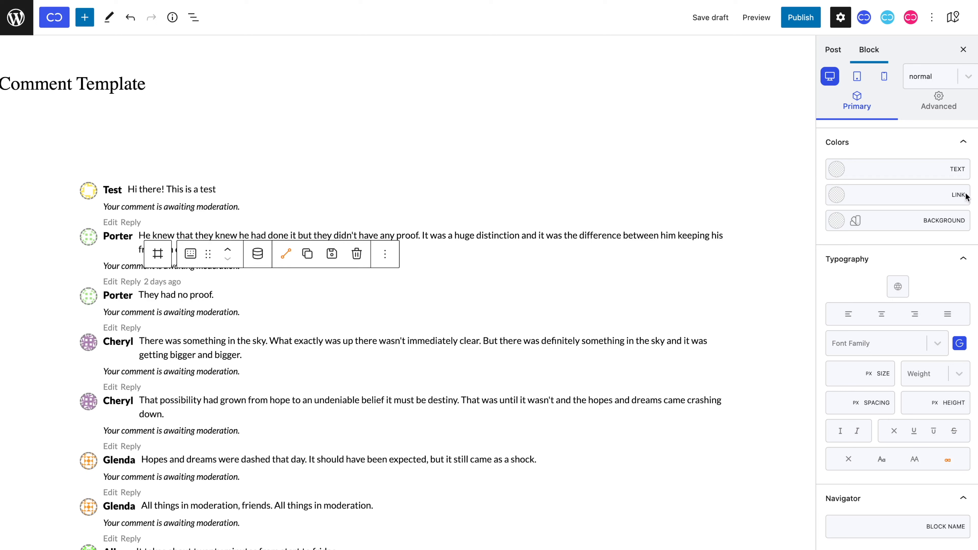
click(961, 82)
click(959, 126)
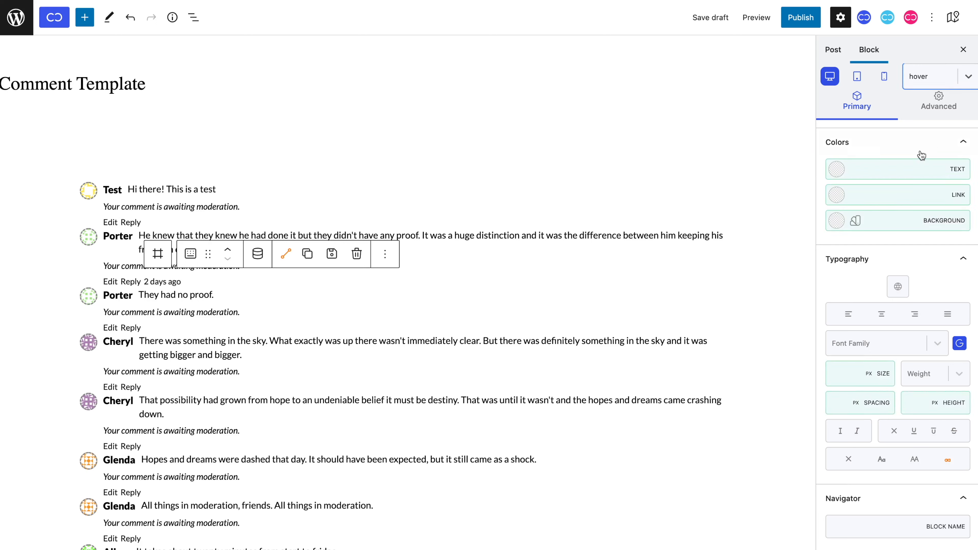
scroll(884, 175, up, 3)
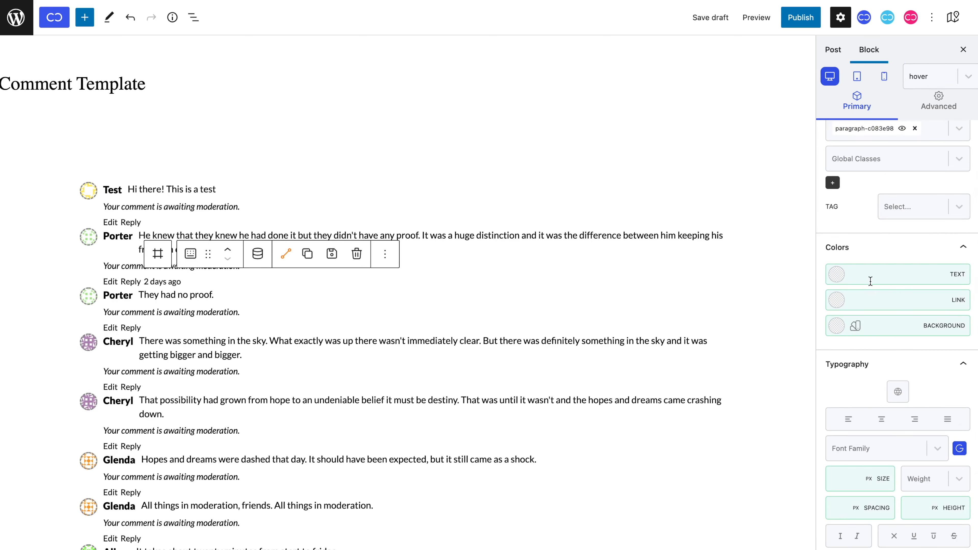
click(915, 86)
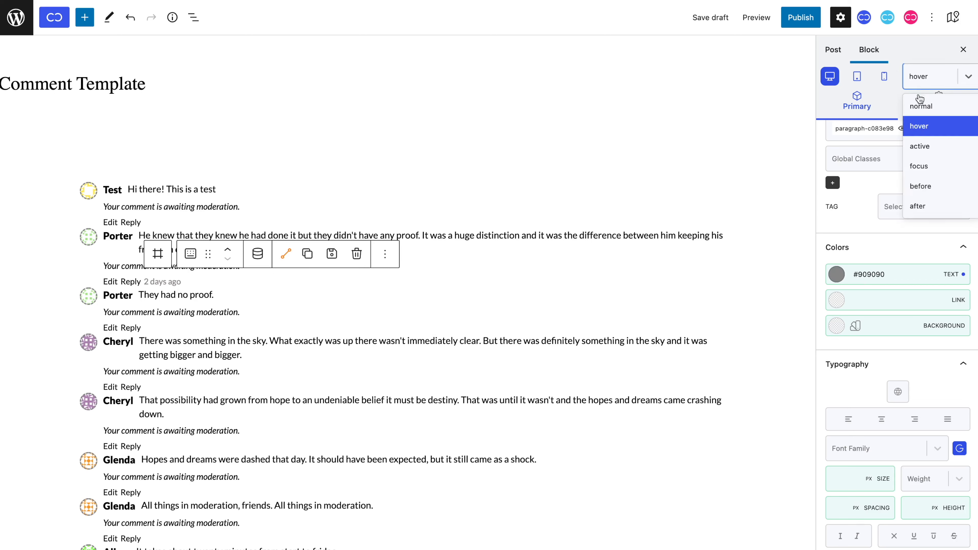
click(920, 106)
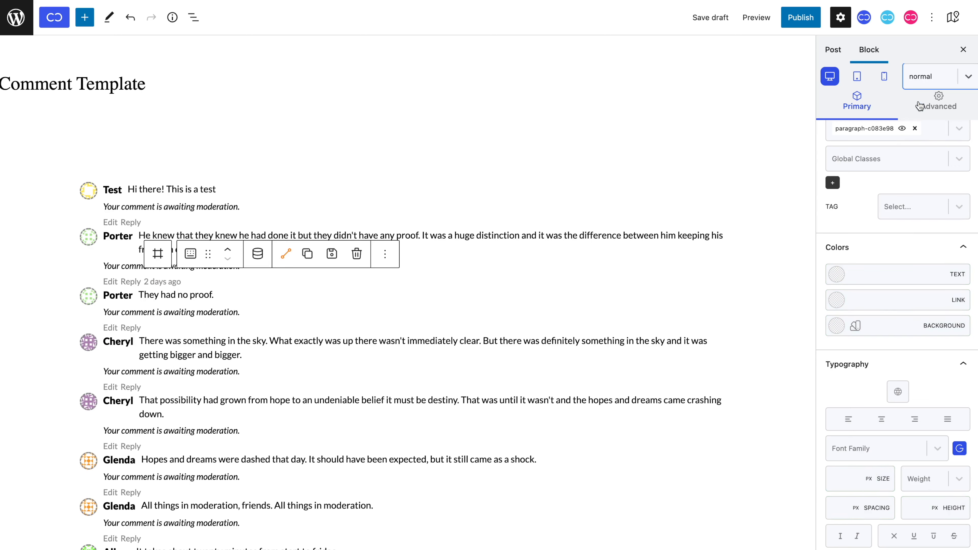
click(236, 328)
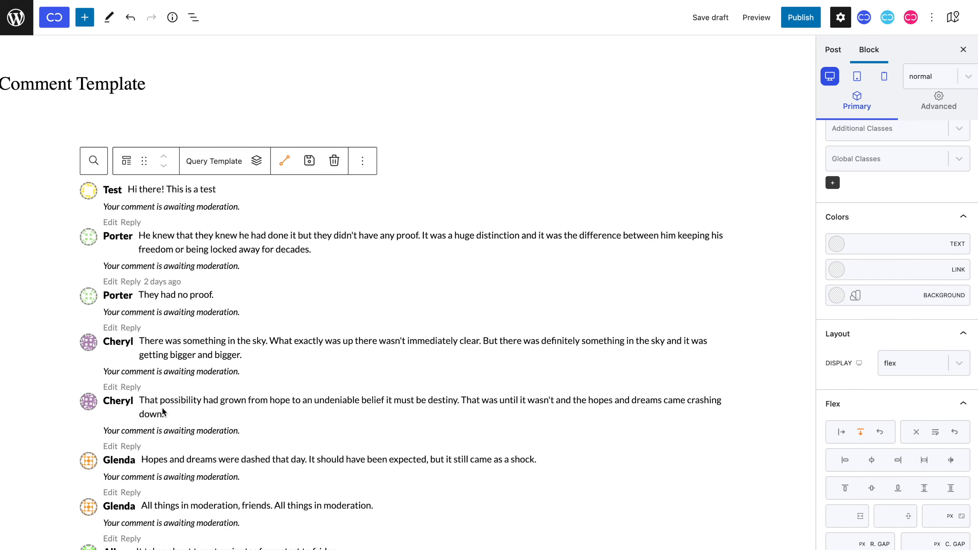
click(159, 430)
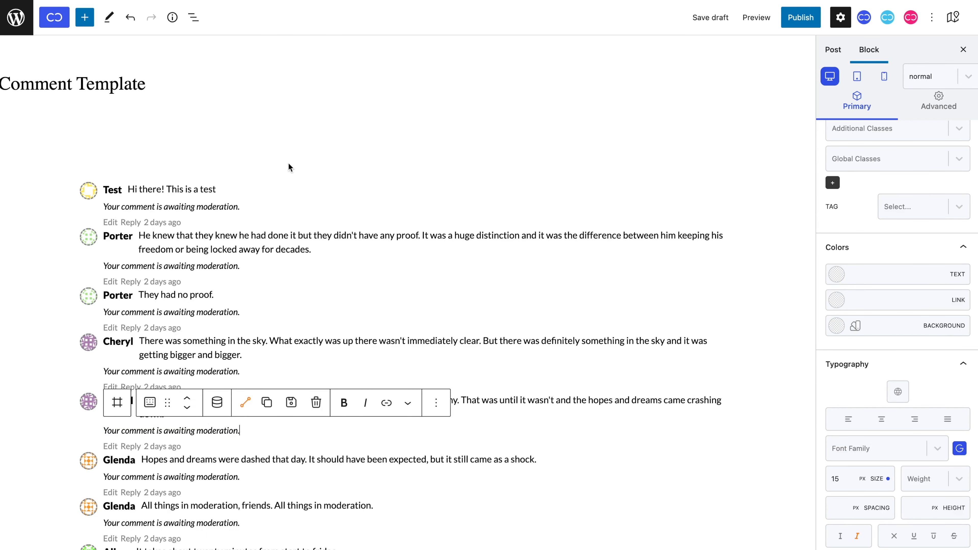
click(526, 189)
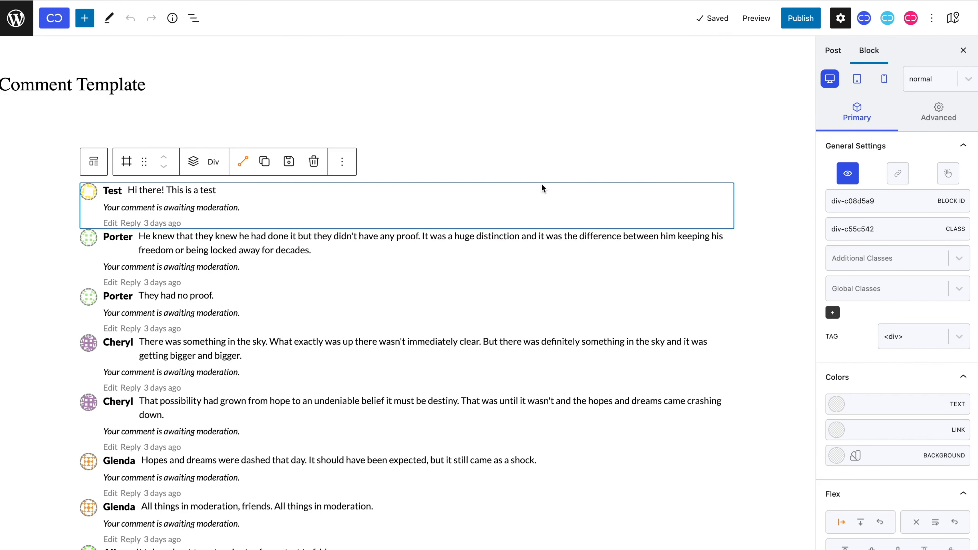
Give the comment container a 7 px top and bottom margin, then select the Query Template.
click(935, 118)
click(926, 261)
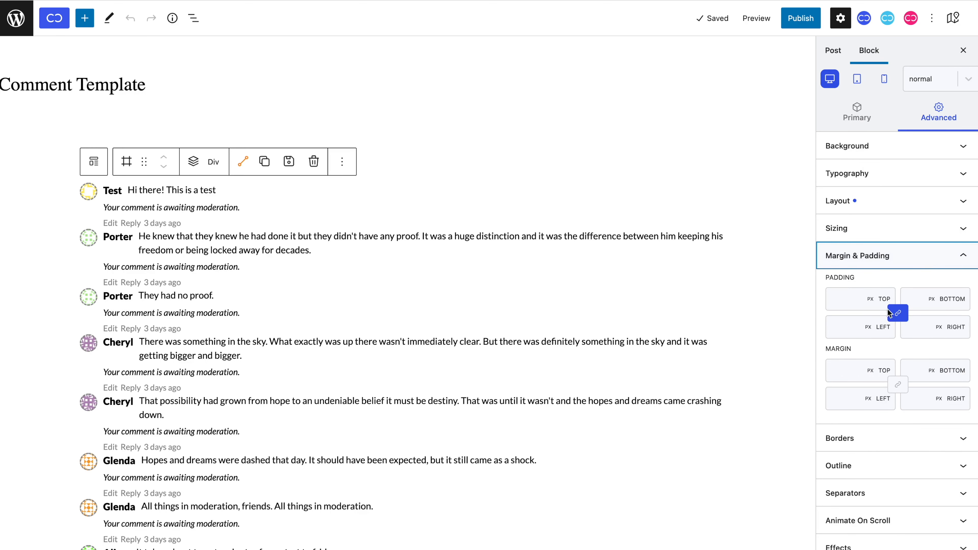
click(843, 368)
text(7)
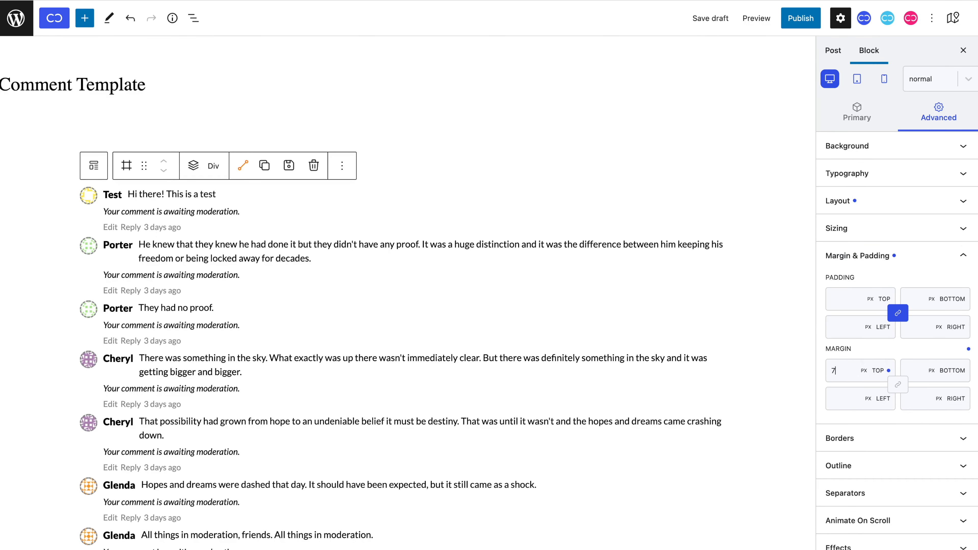
click(919, 363)
text(7)
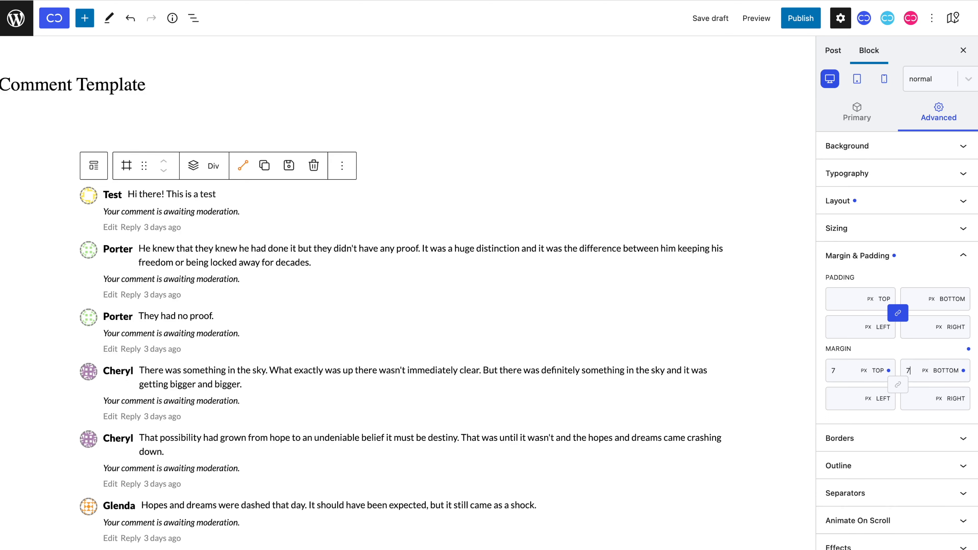
scroll(716, 365, down, 4)
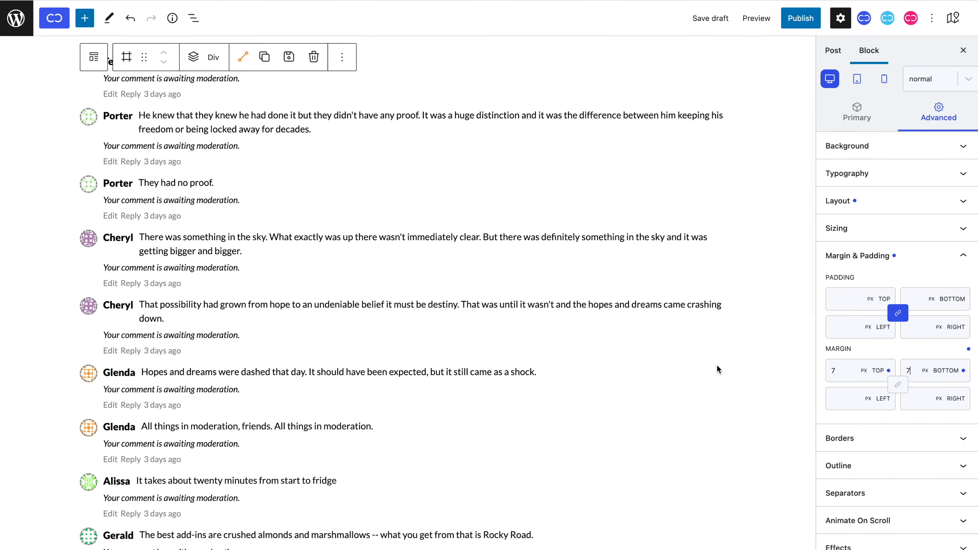
scroll(717, 365, up, 2)
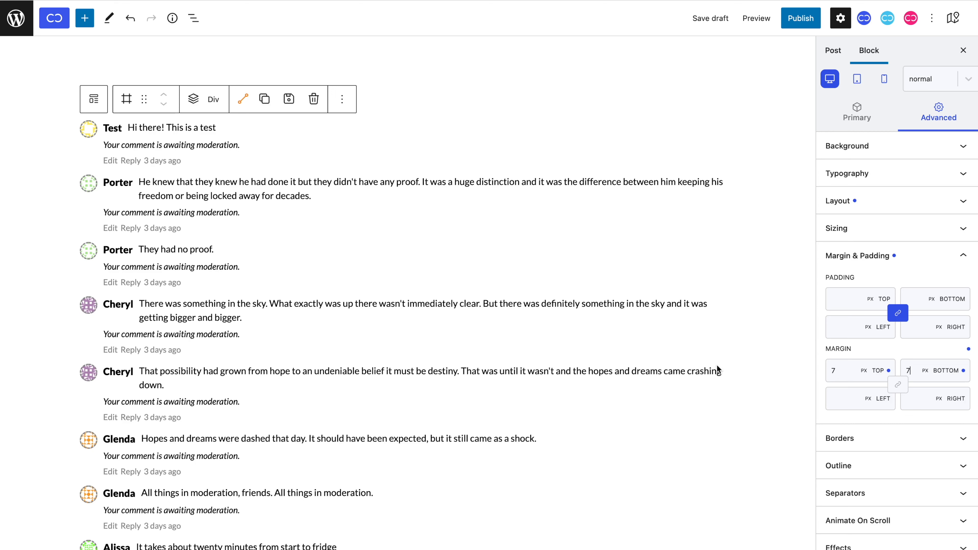
click(606, 240)
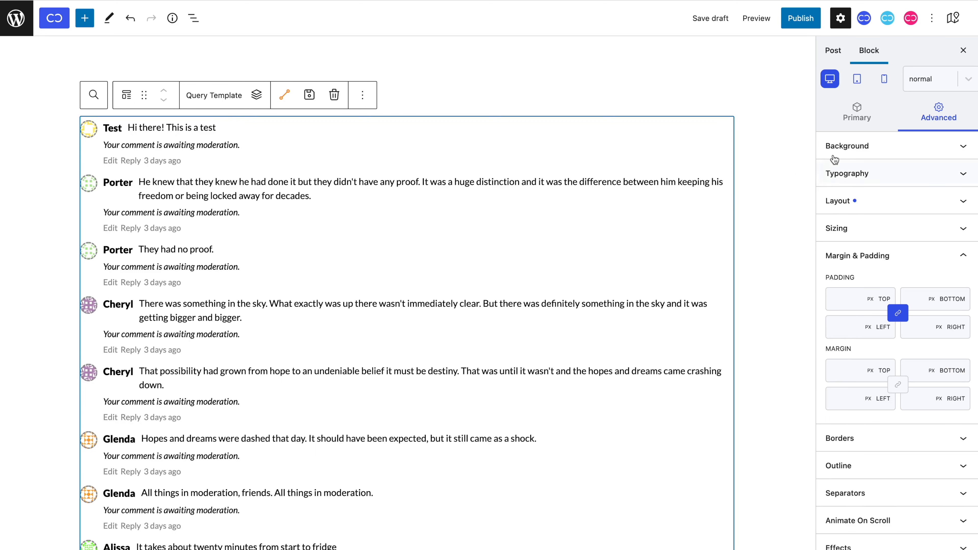
Add a relative style to the Query Template and name it 'Nested Comment'.
click(856, 128)
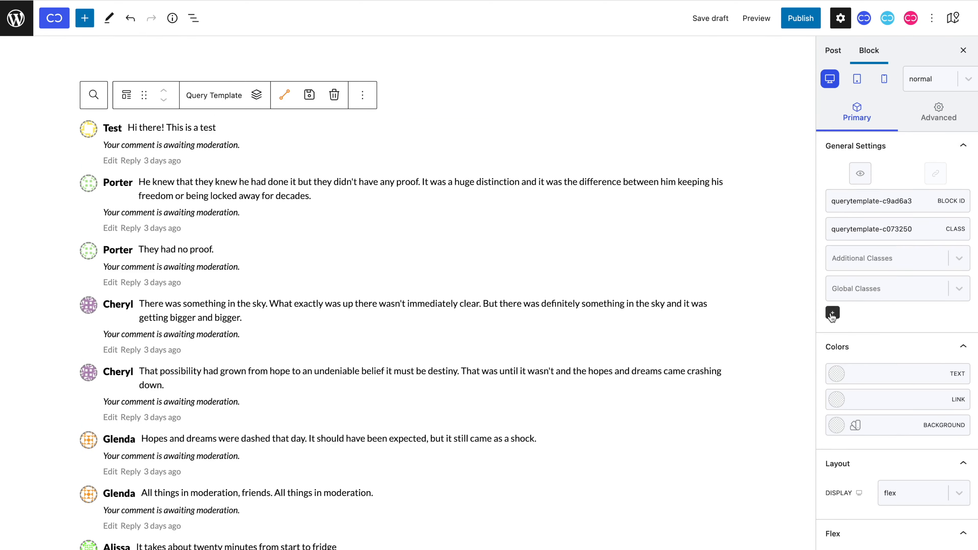
click(832, 314)
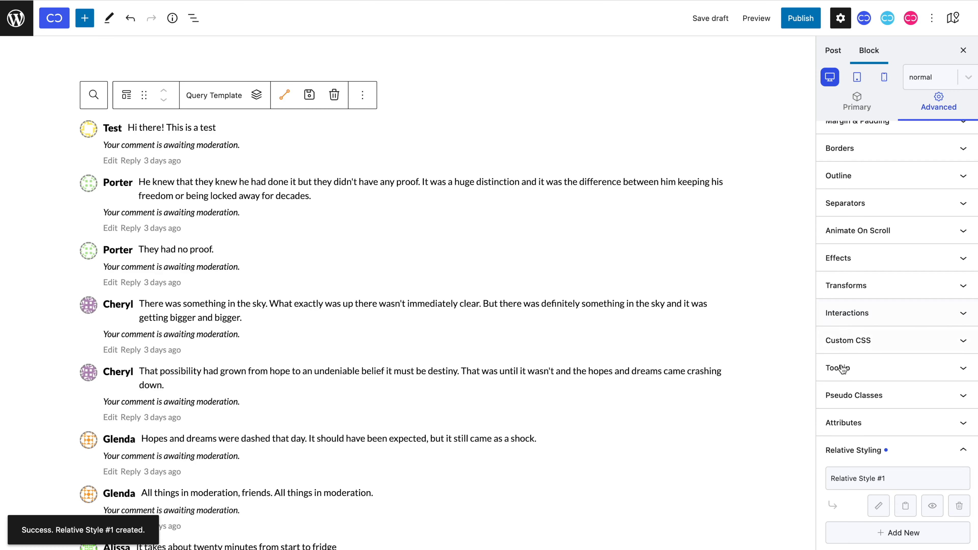
click(872, 505)
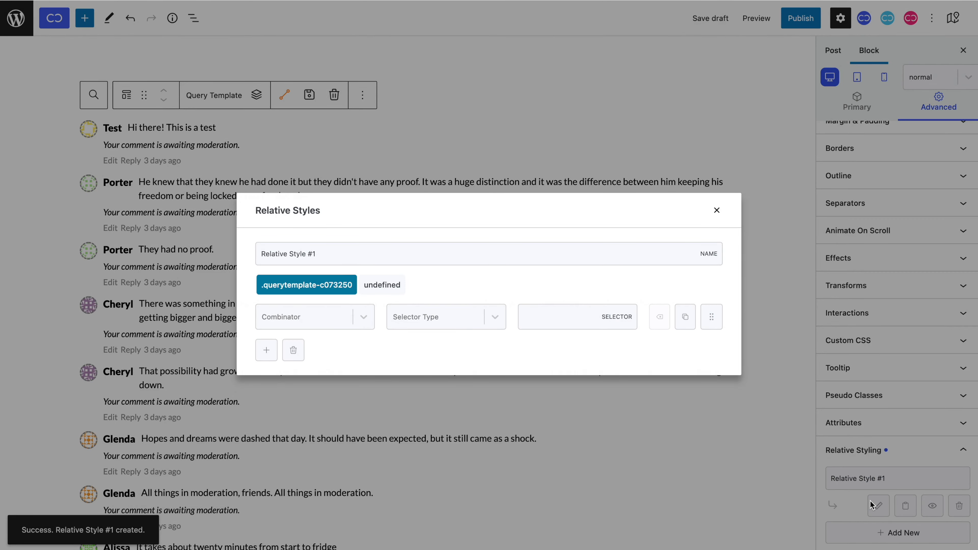
click(655, 253)
key(super+a)
text(Nested Co)
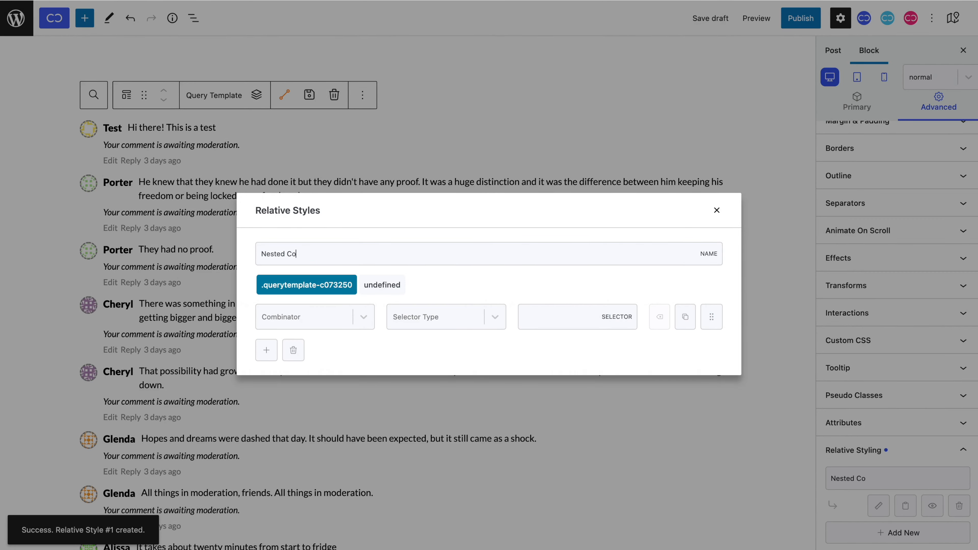
text(mment)
Set the style's combinator to Descendant, targeting class cc-query-child.
click(362, 315)
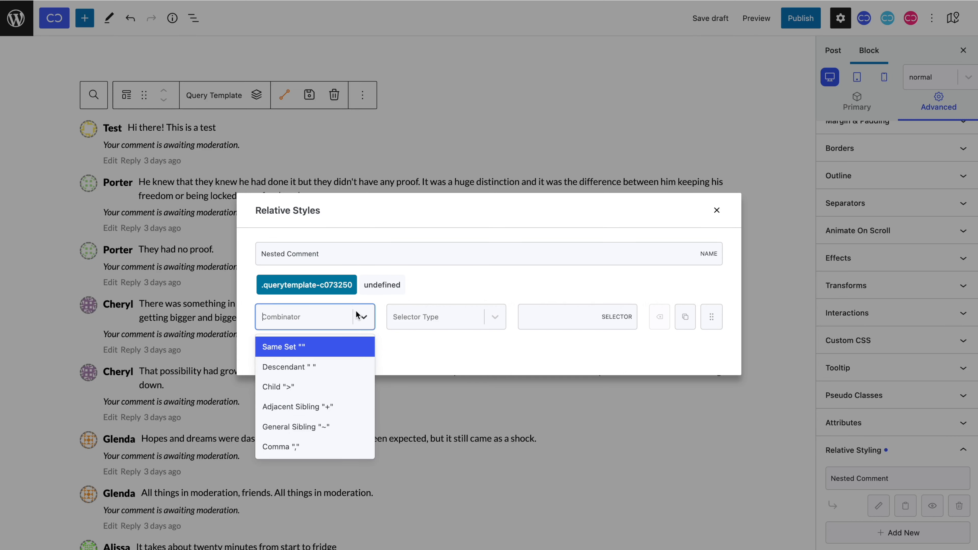
click(354, 364)
click(424, 326)
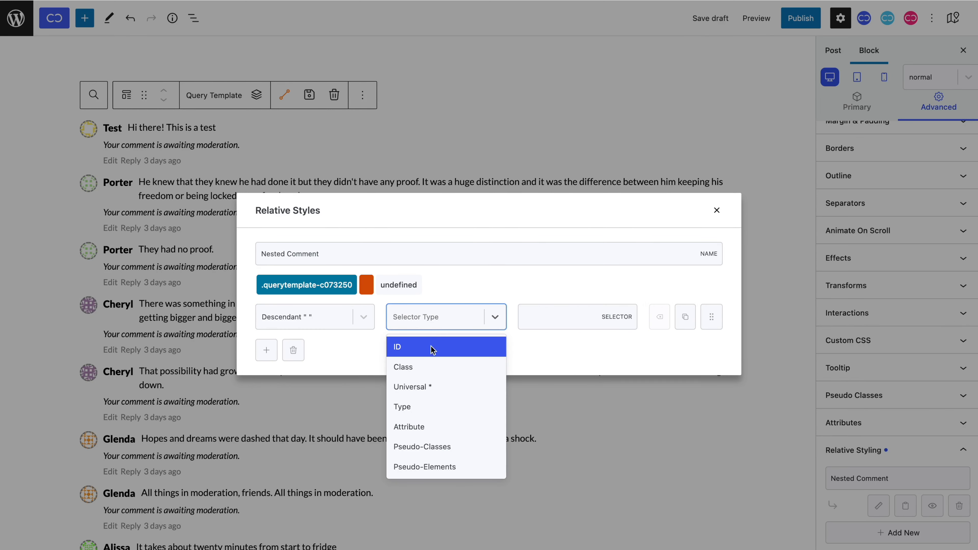
click(430, 366)
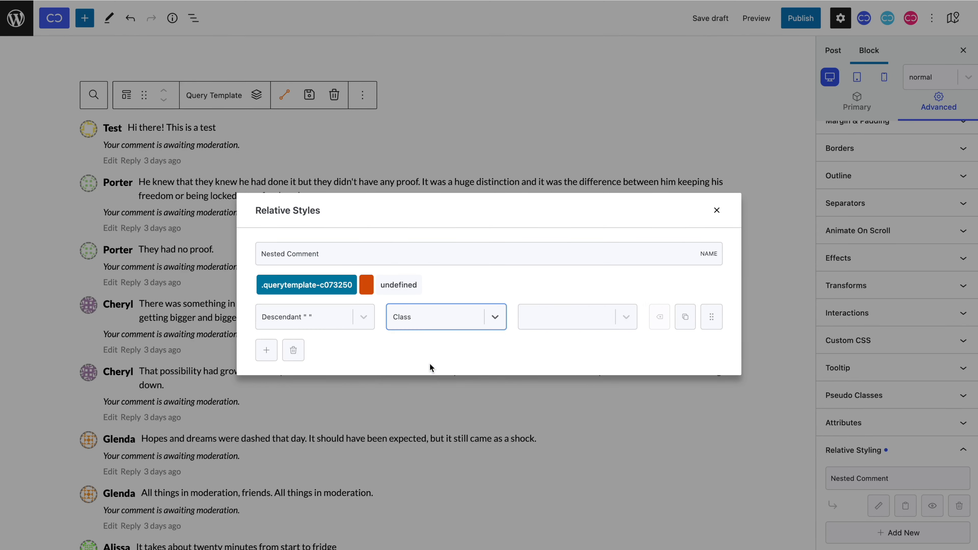
click(583, 318)
text(cc-)
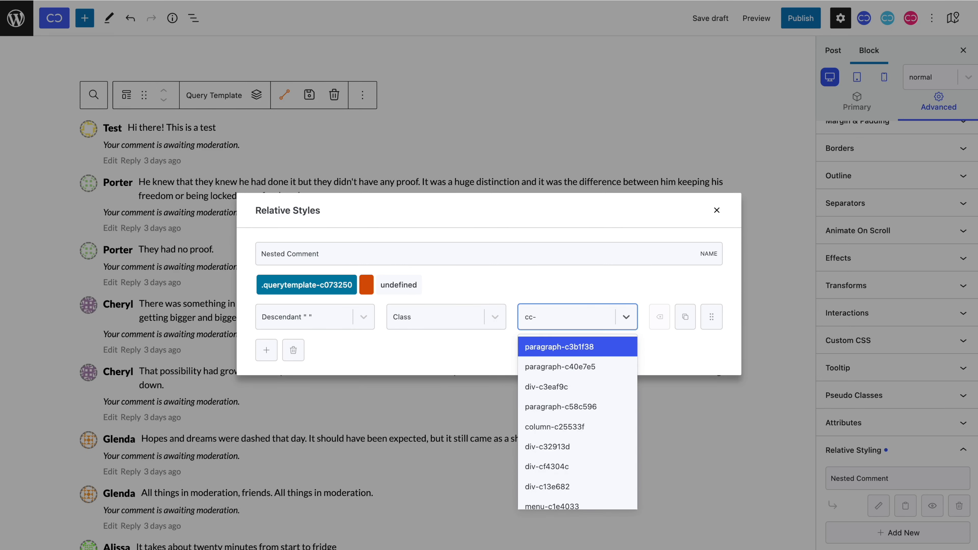
text(query-chi)
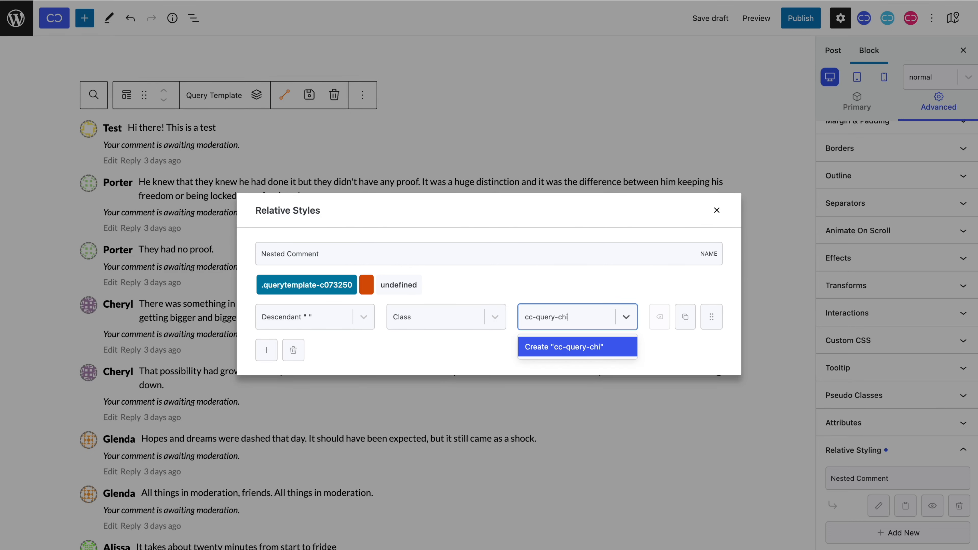
text(ld)
key(Return)
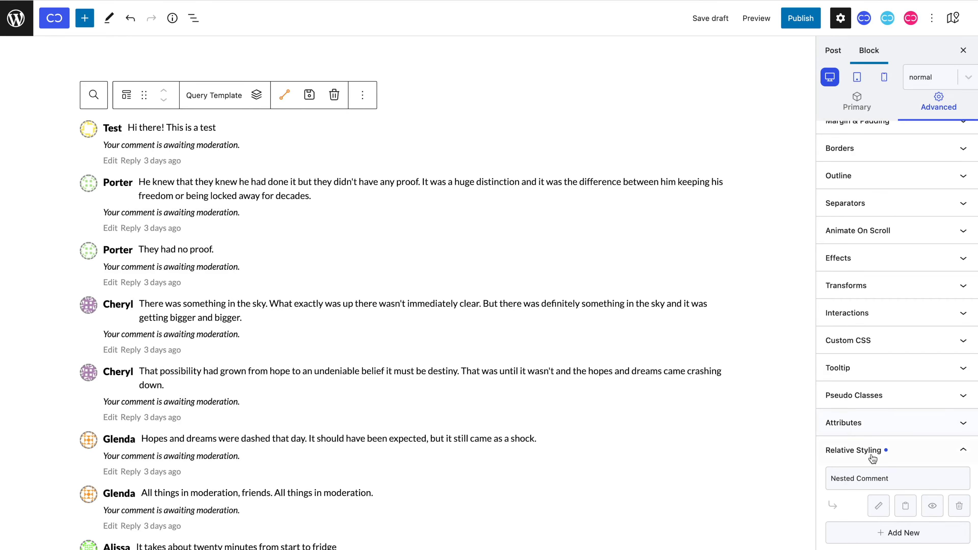
Enter 28 in the Nested Comment style's left margin field.
click(906, 512)
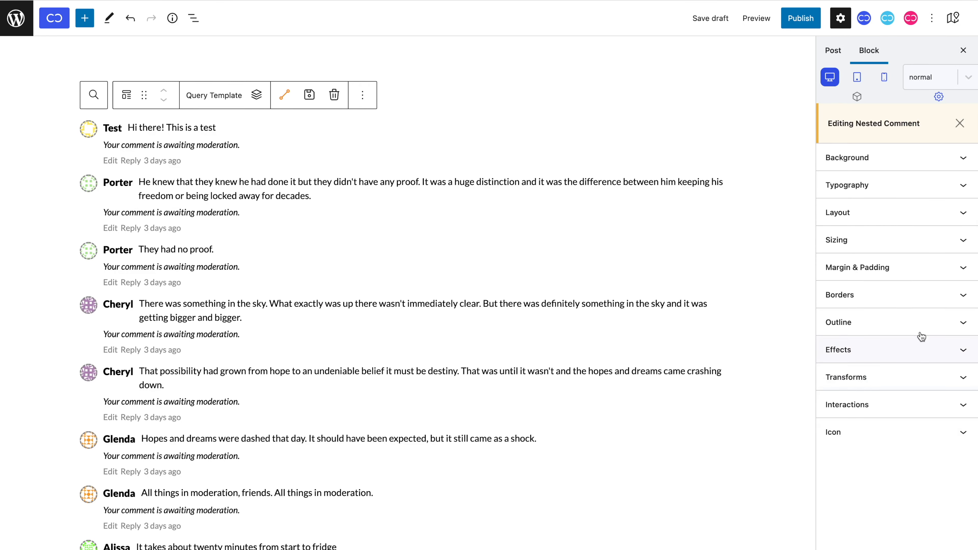
click(926, 278)
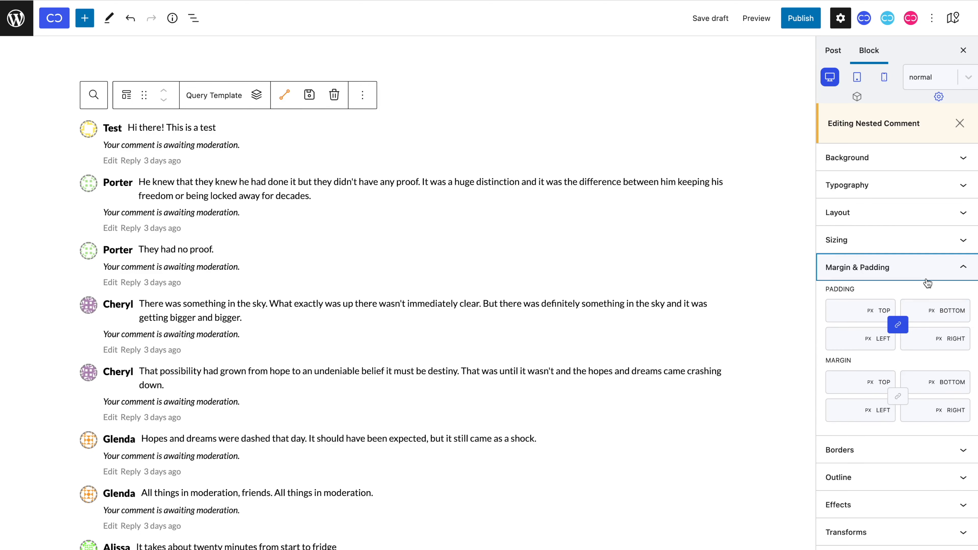
click(836, 413)
text(28)
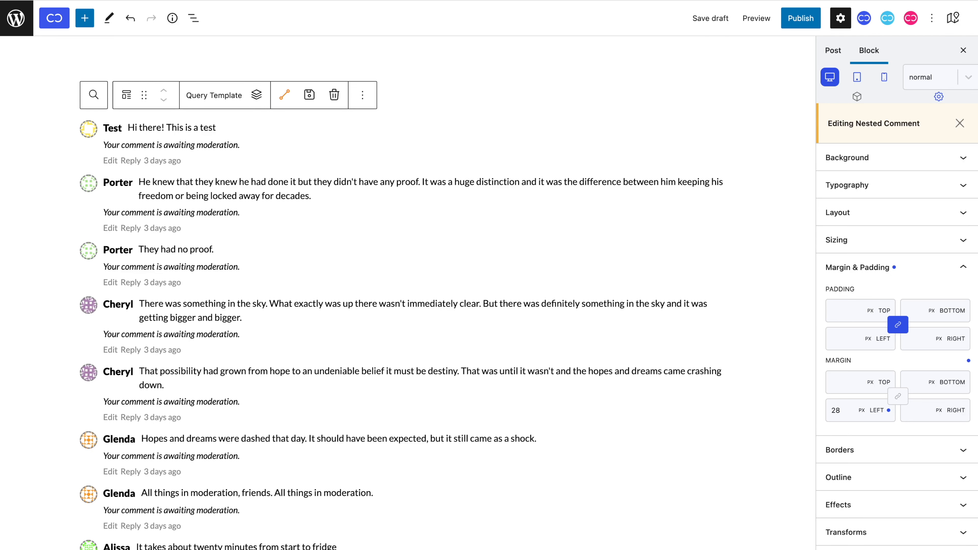
scroll(778, 438, down, 2)
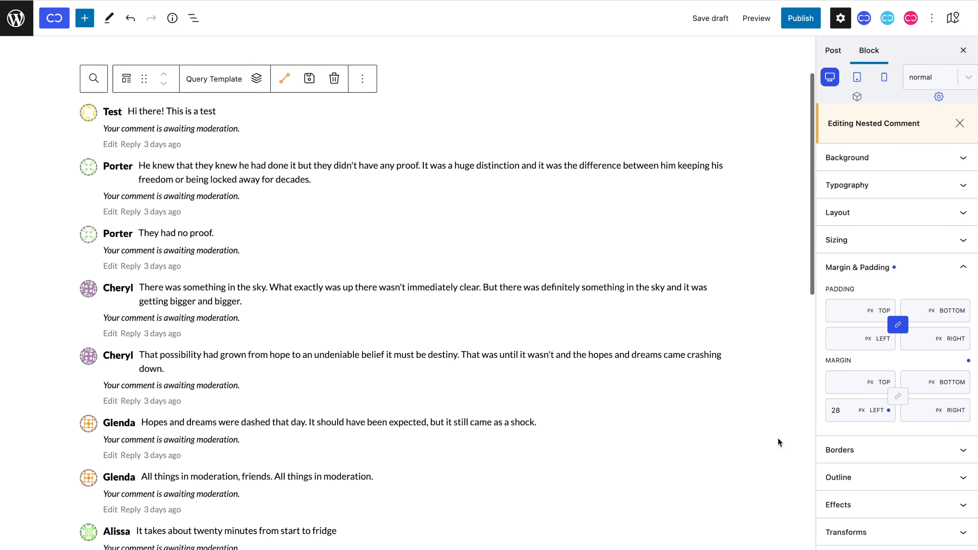
scroll(777, 438, up, 1)
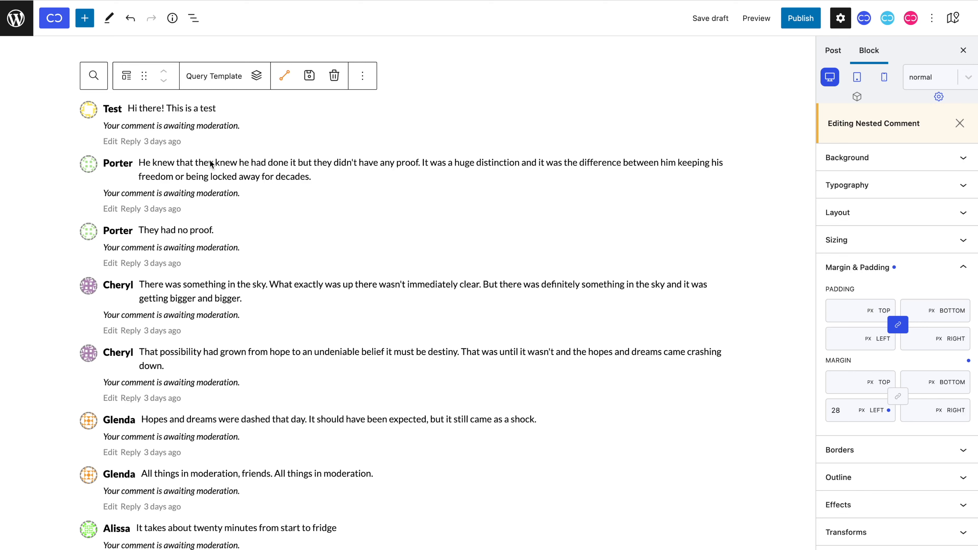
Switch on Hierarchical in the parent Query block's Comments query settings.
click(126, 75)
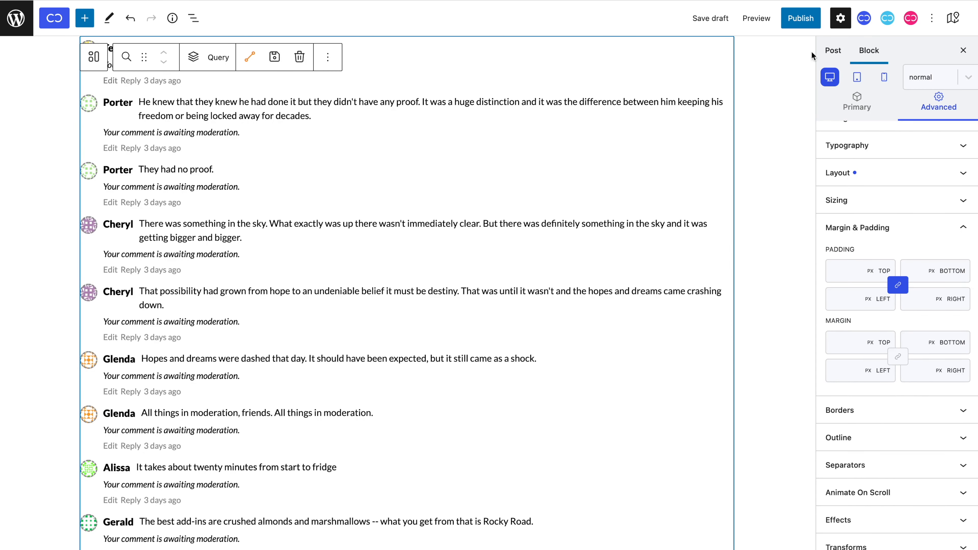
click(868, 103)
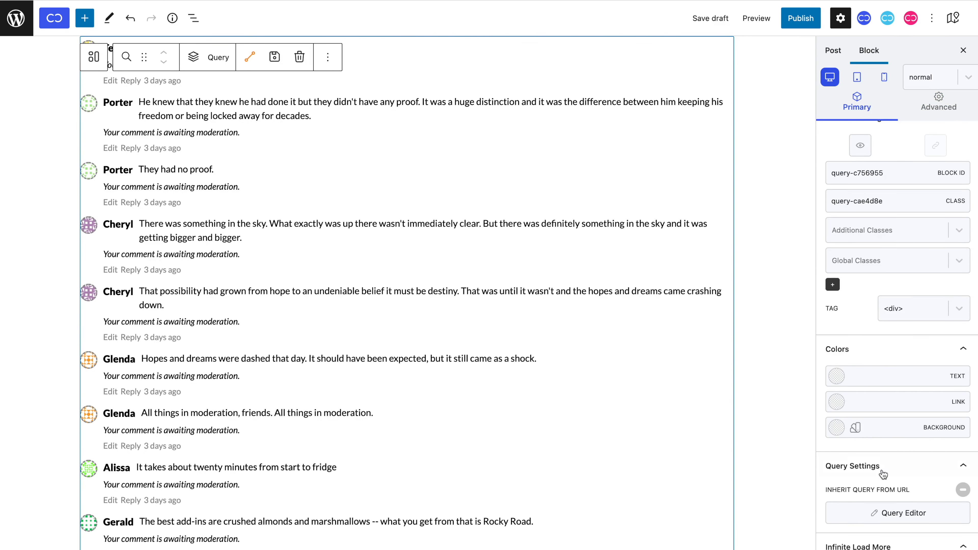
click(886, 517)
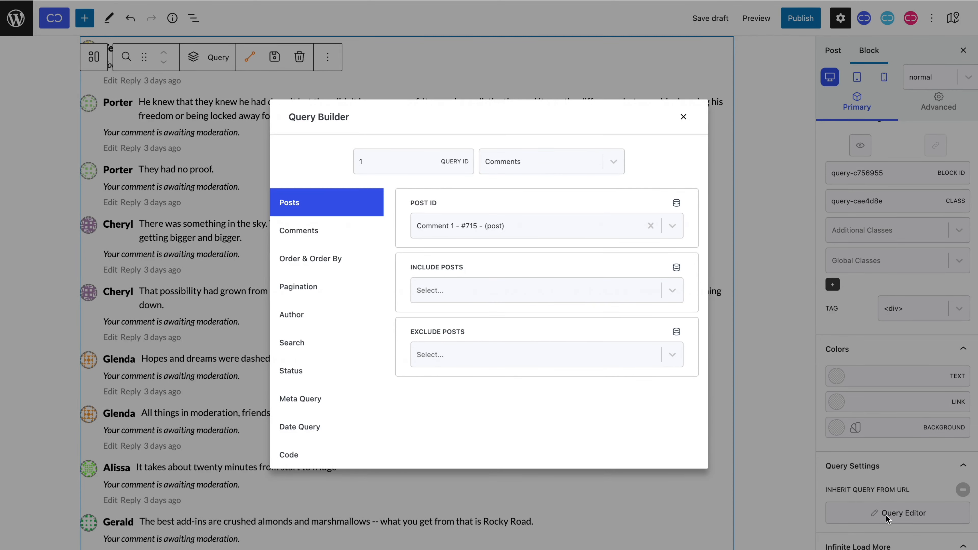
click(358, 236)
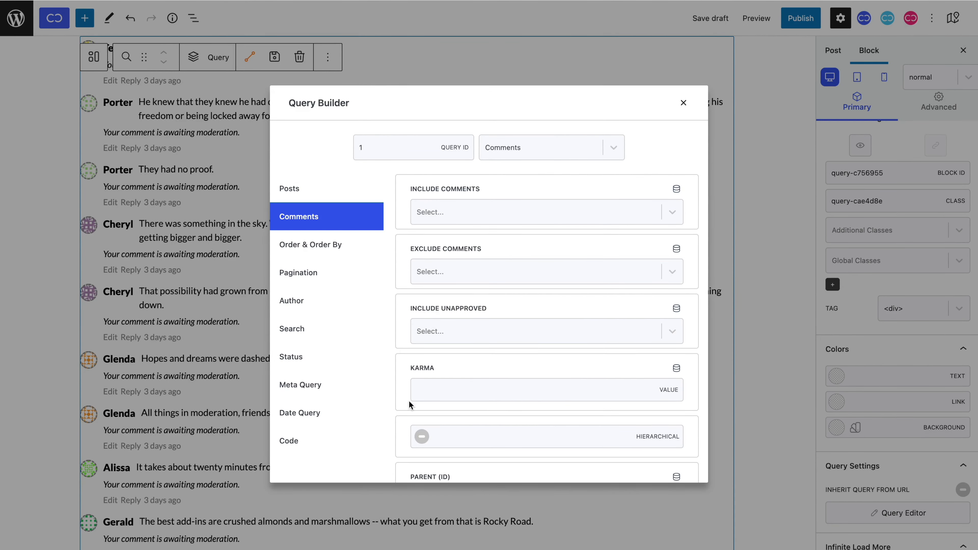
click(422, 438)
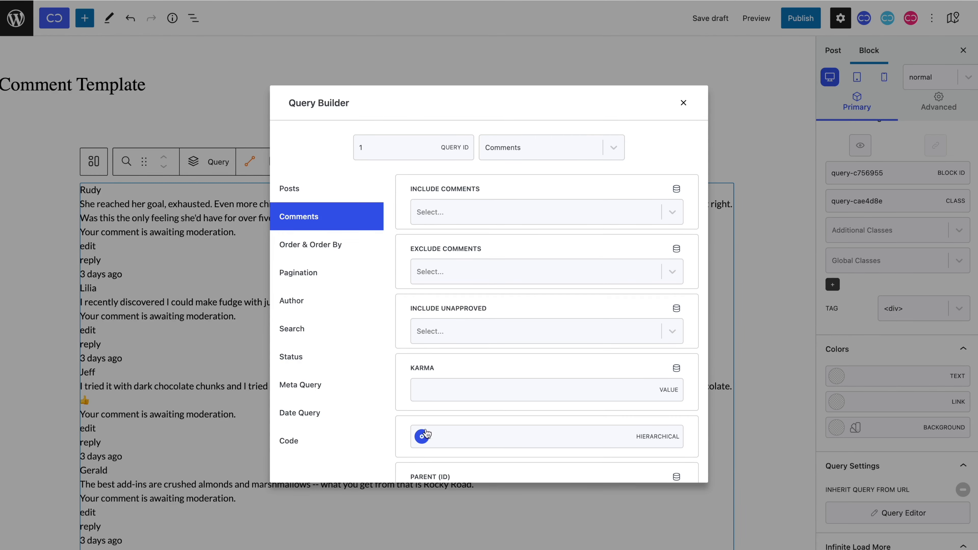
click(683, 102)
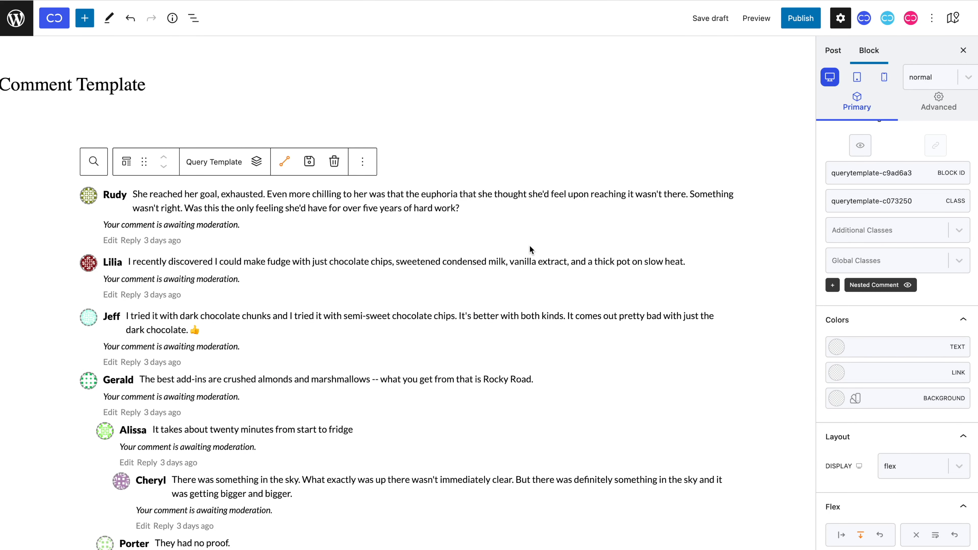
Try a pink background and a solid border on Nested Comment, then remove both.
scroll(529, 249, down, 5)
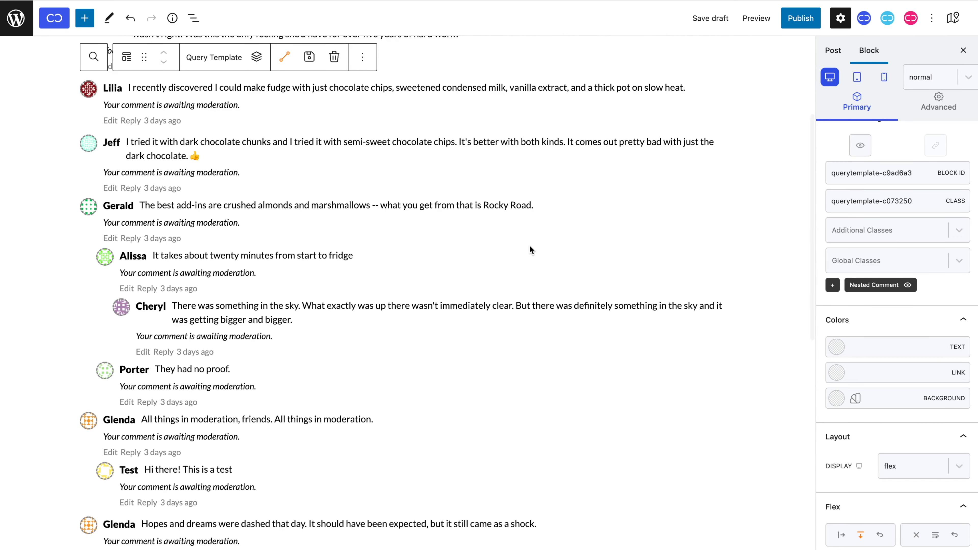
click(862, 286)
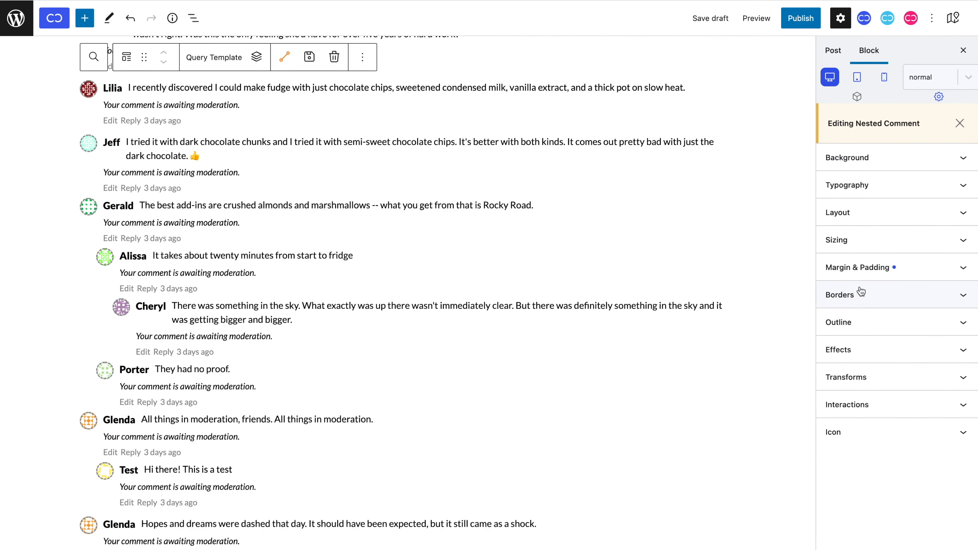
click(894, 167)
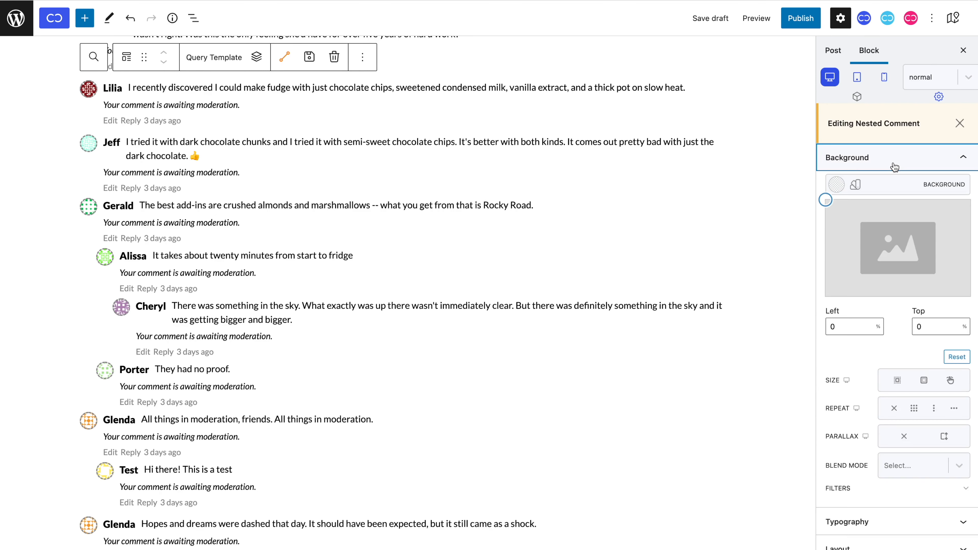
click(837, 184)
drag(880, 248, 865, 184)
click(963, 185)
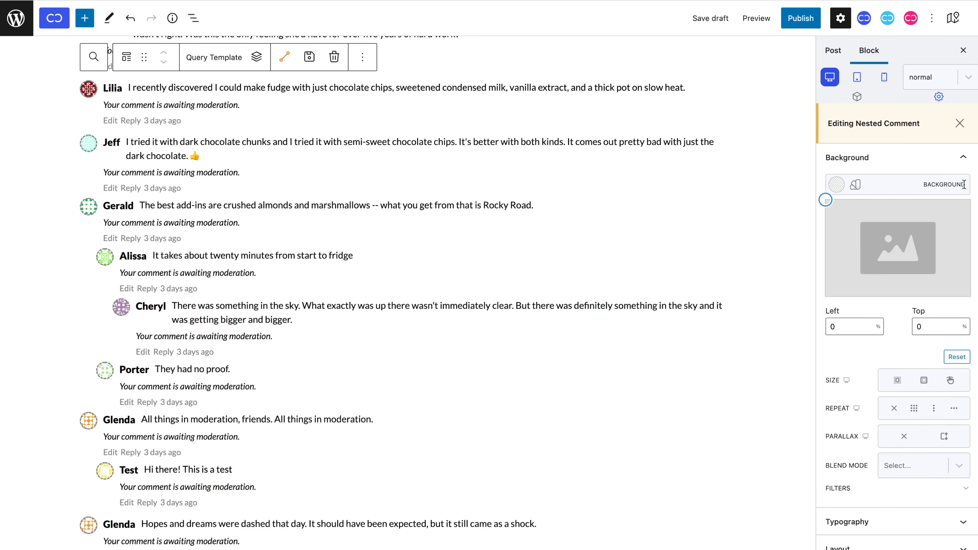
click(961, 165)
click(940, 297)
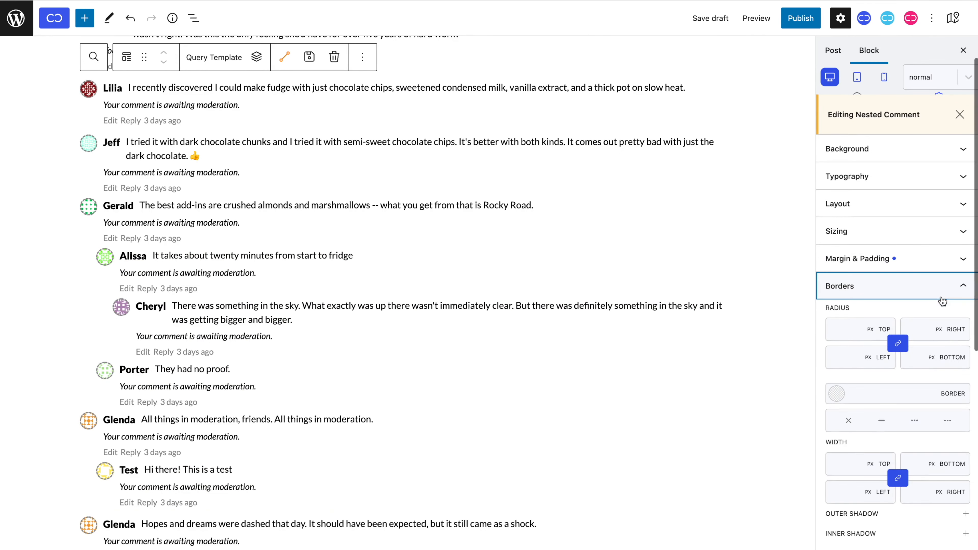
click(882, 422)
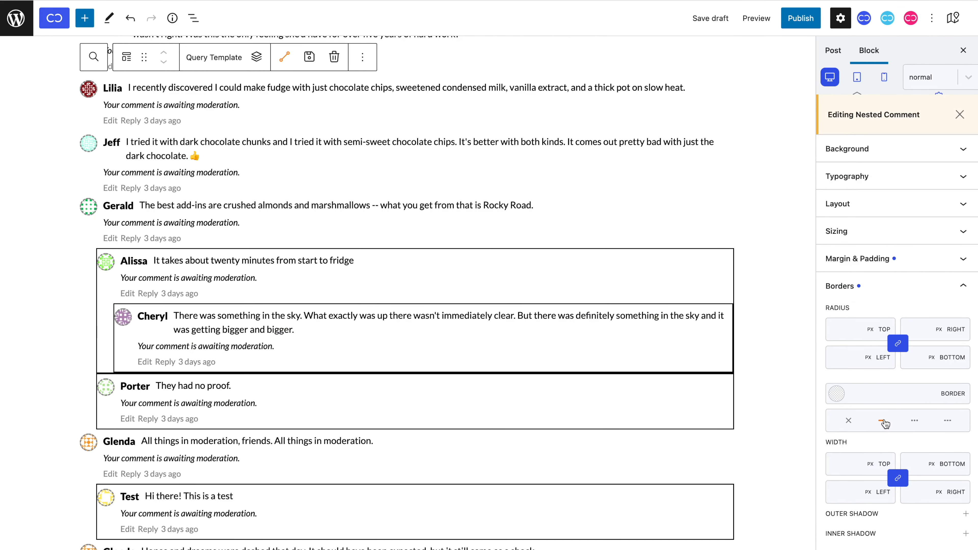
click(882, 421)
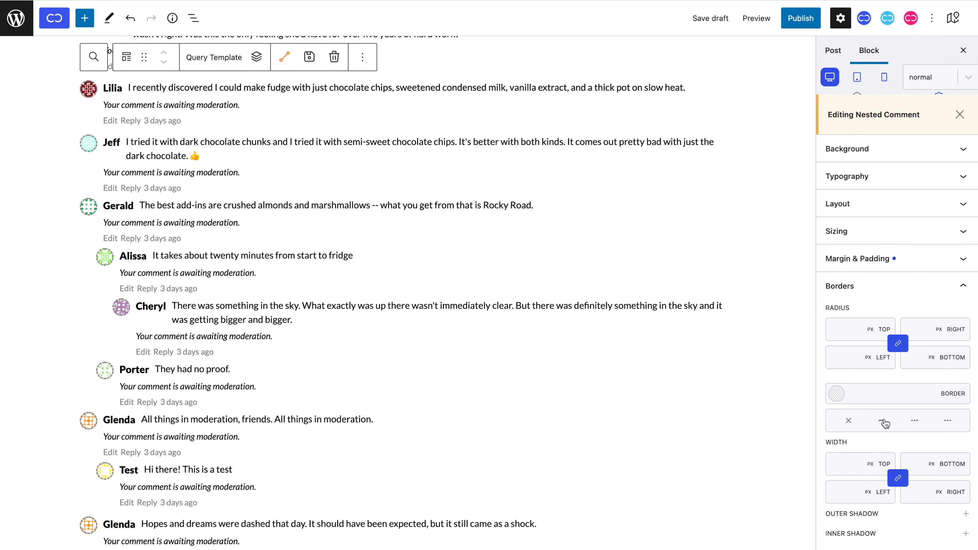
Insert an empty Div block into the parent Query below the comment list.
click(961, 115)
click(879, 112)
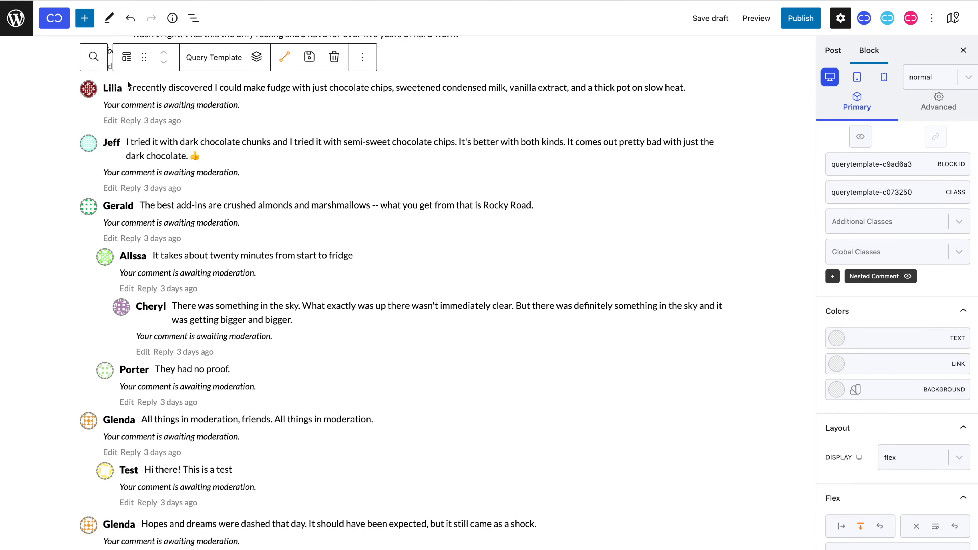
click(93, 59)
click(126, 59)
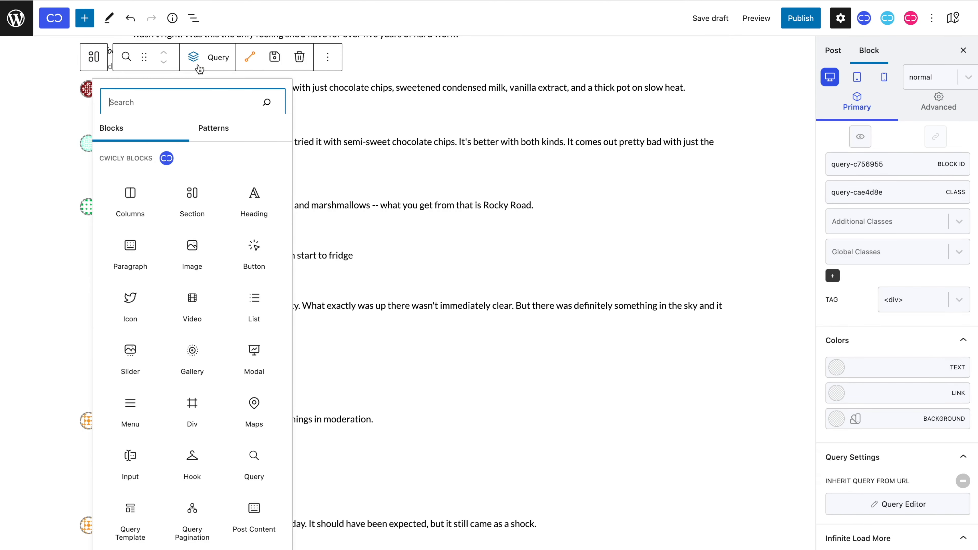
click(192, 404)
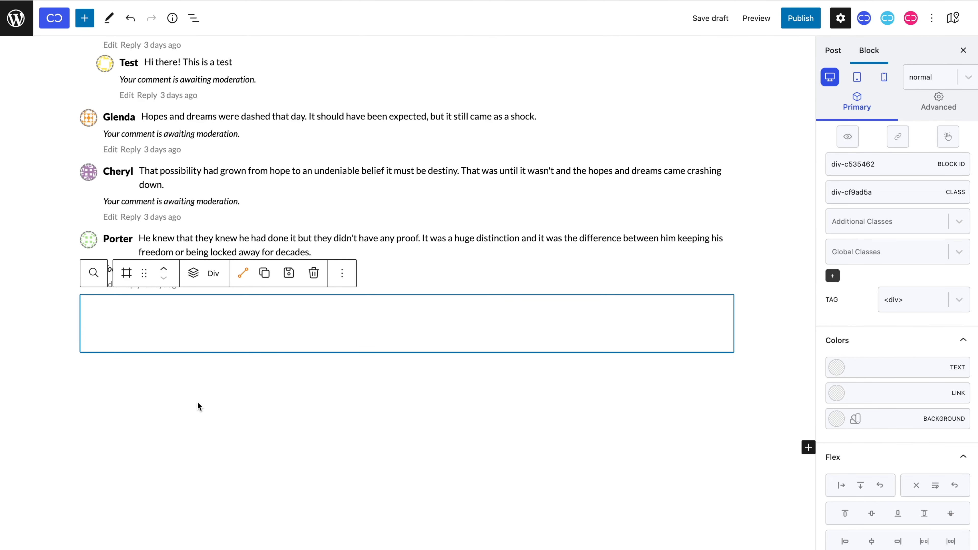
Turn the Div into a form element whose action is Comment.
click(900, 305)
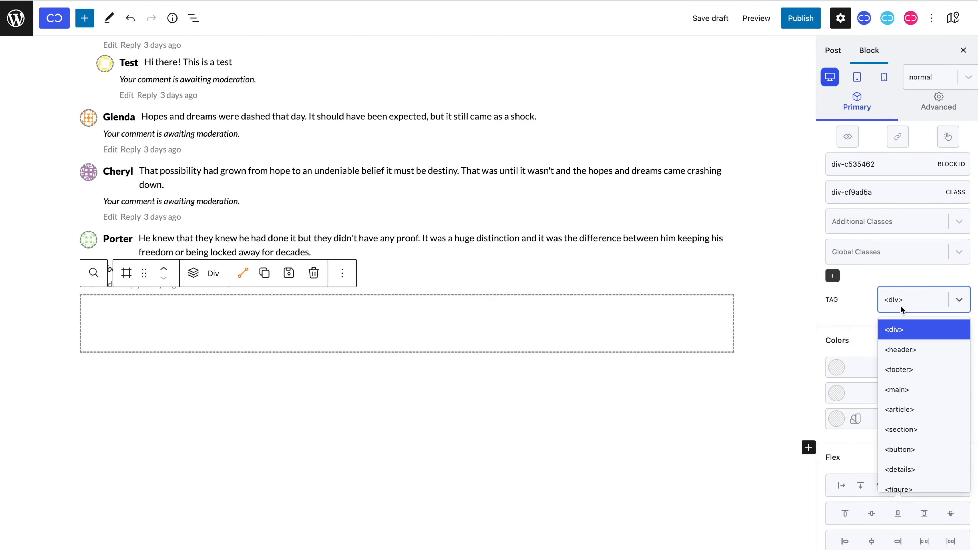
text(for)
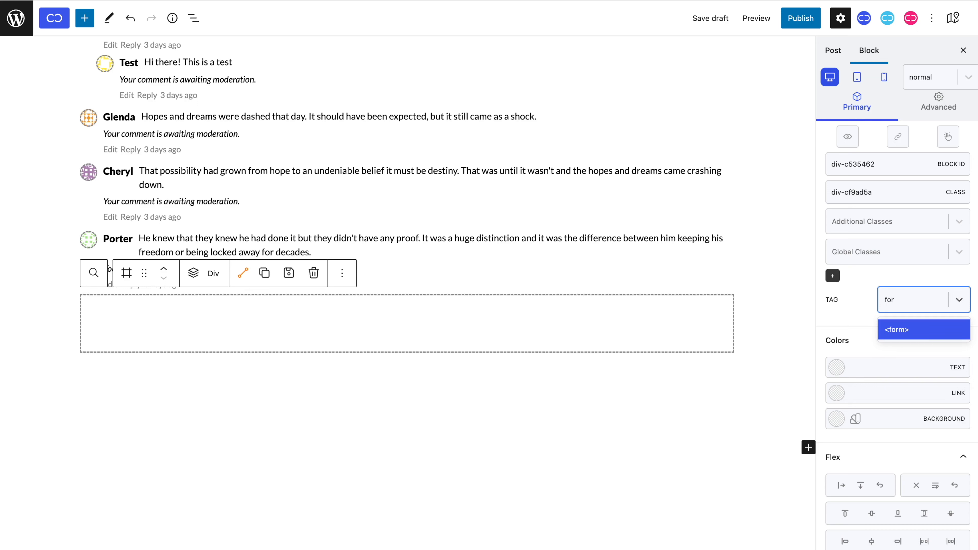
click(909, 330)
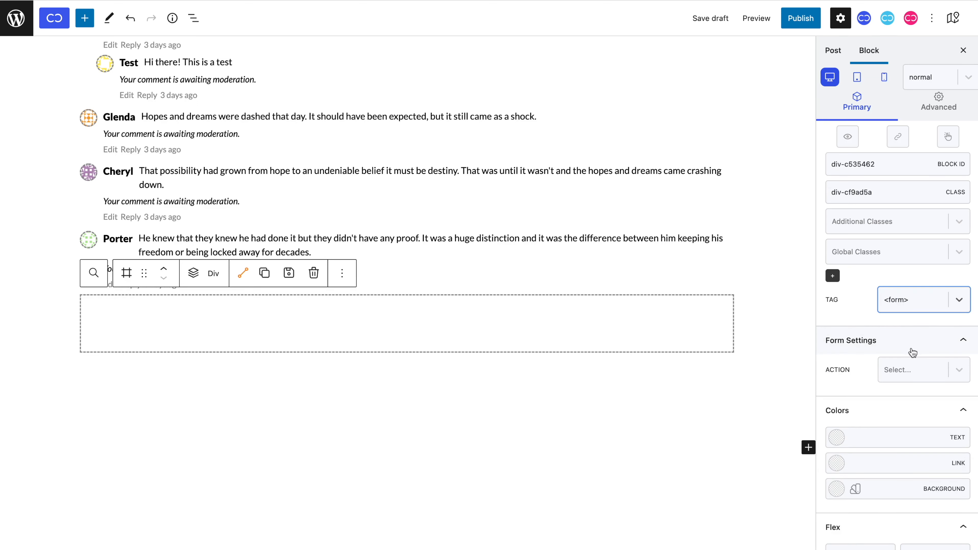
click(912, 375)
click(916, 475)
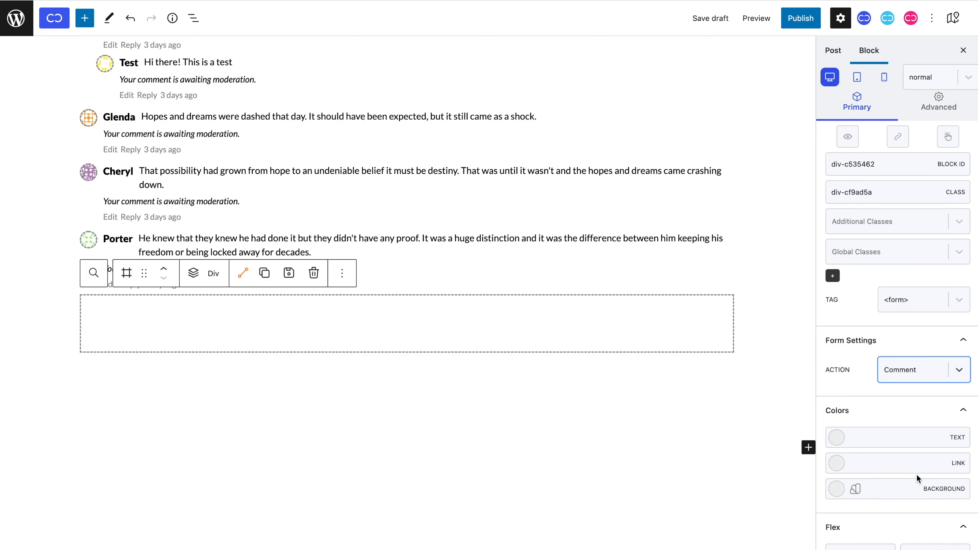
Stack the form's contents in a column and set its block ID to 'respond'.
scroll(916, 474, down, 5)
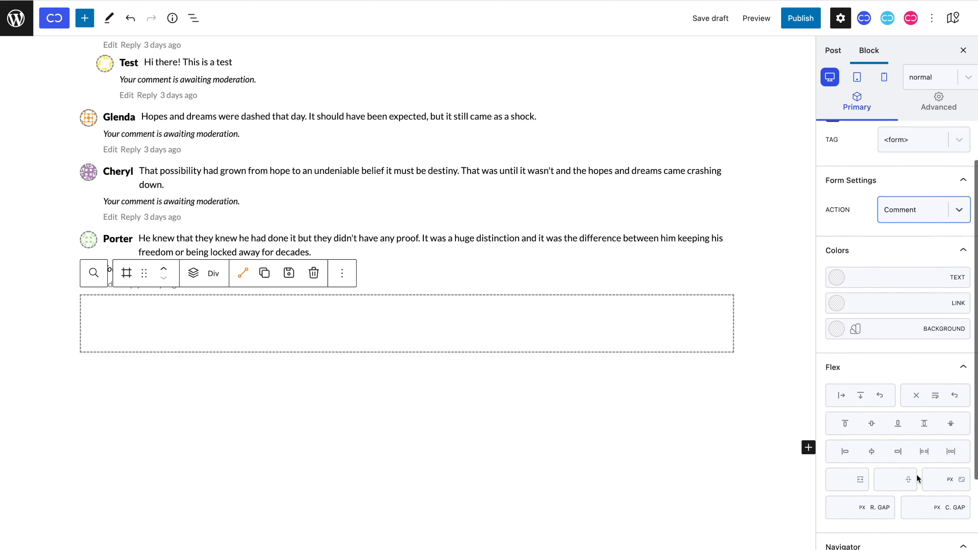
click(862, 398)
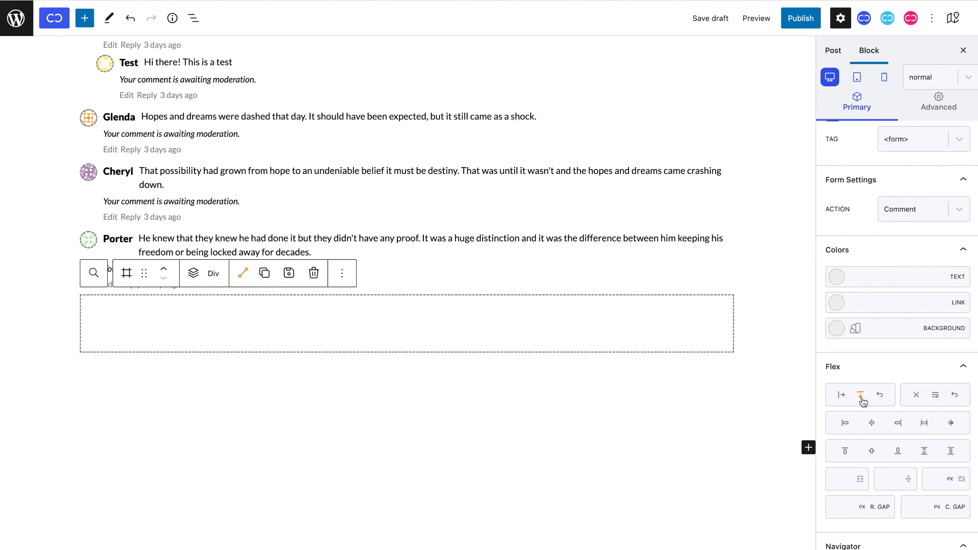
scroll(862, 400, up, 6)
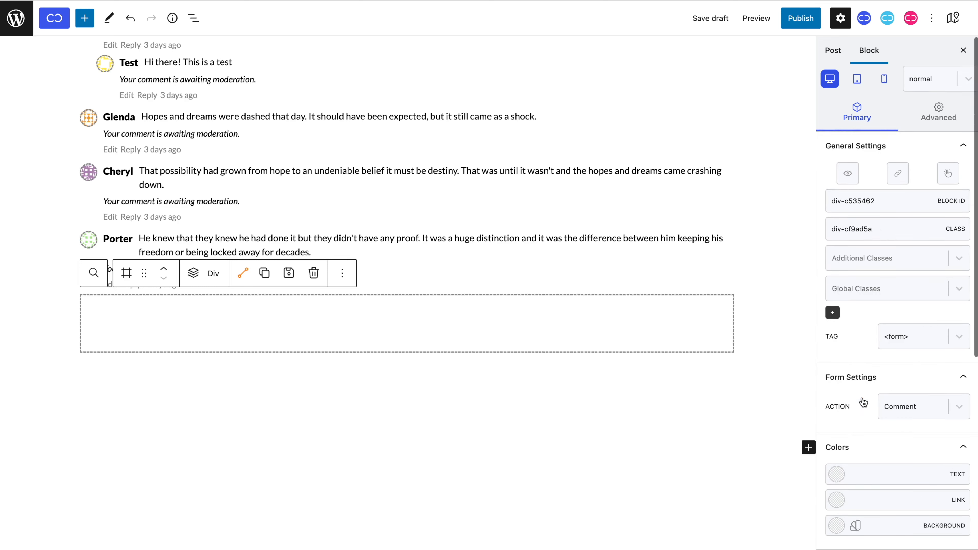
triple_click(880, 201)
text(respond)
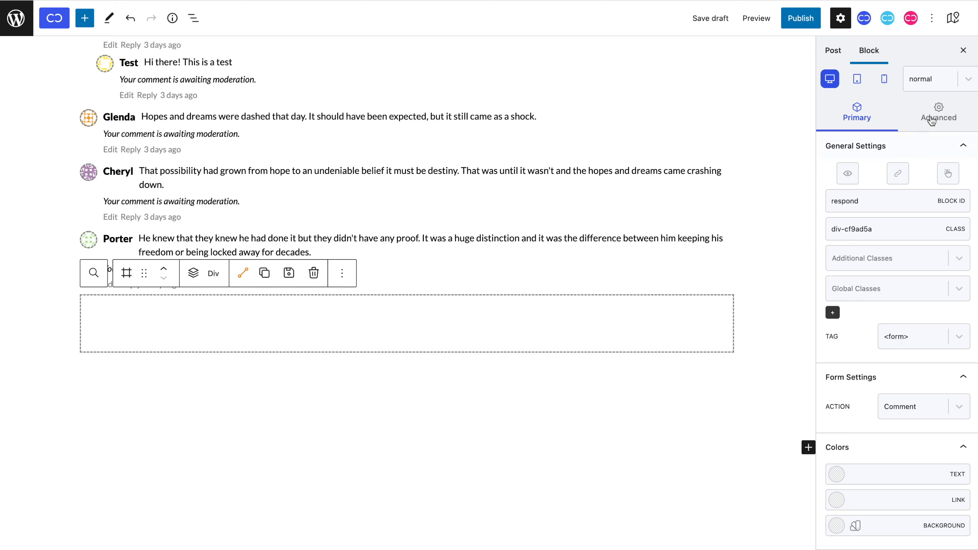
Enter 4 in the form's Advanced margin TOP and BOTTOM fields.
click(940, 112)
click(933, 257)
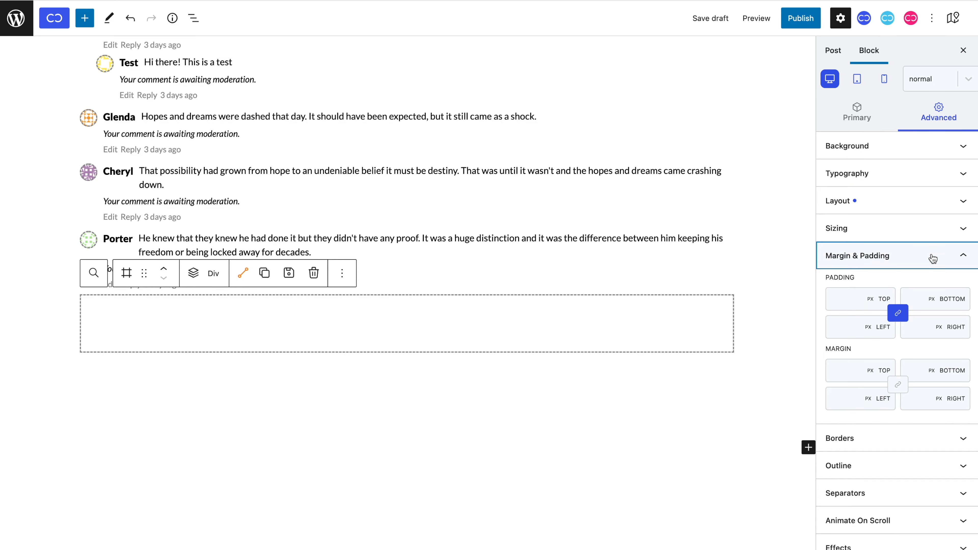
click(847, 371)
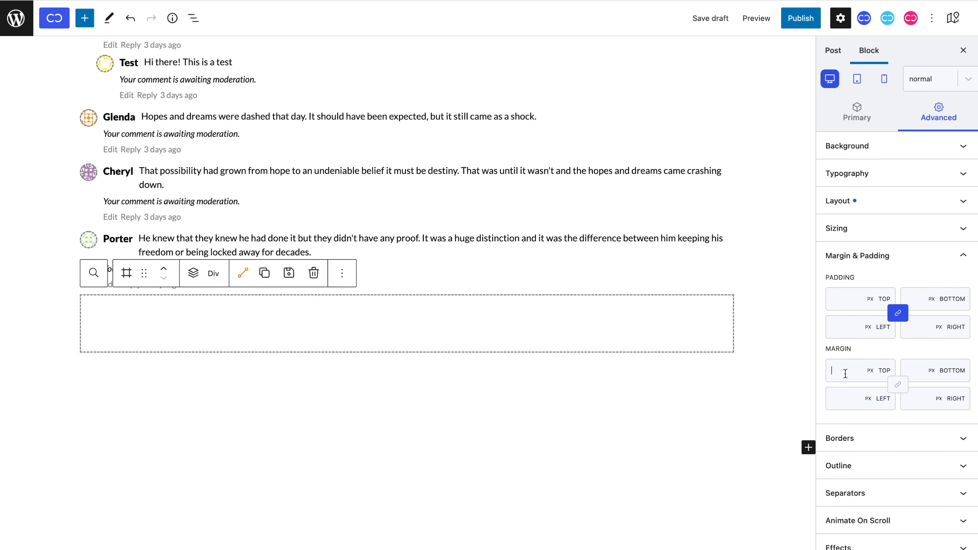
text(4)
click(909, 371)
text(4)
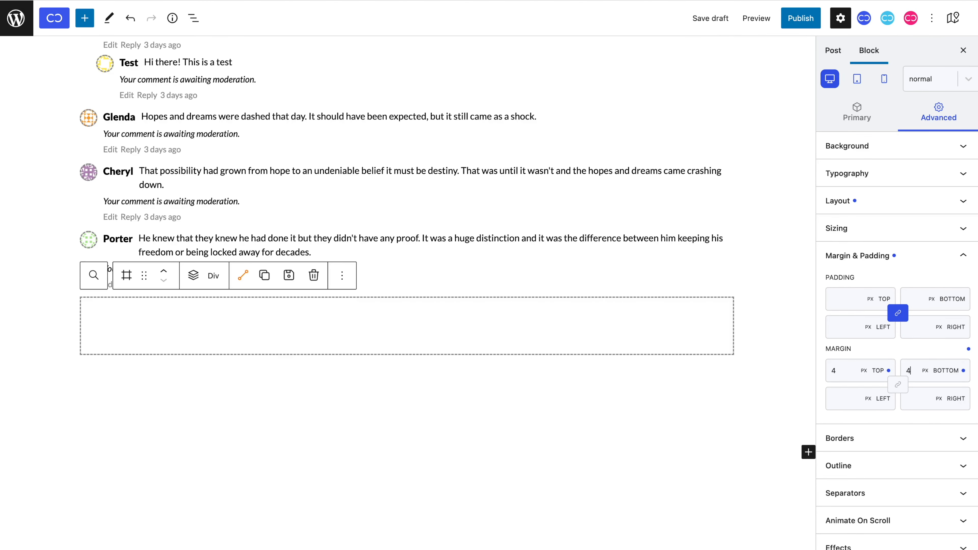
Add a Div inside the form with a column flex direction.
click(191, 275)
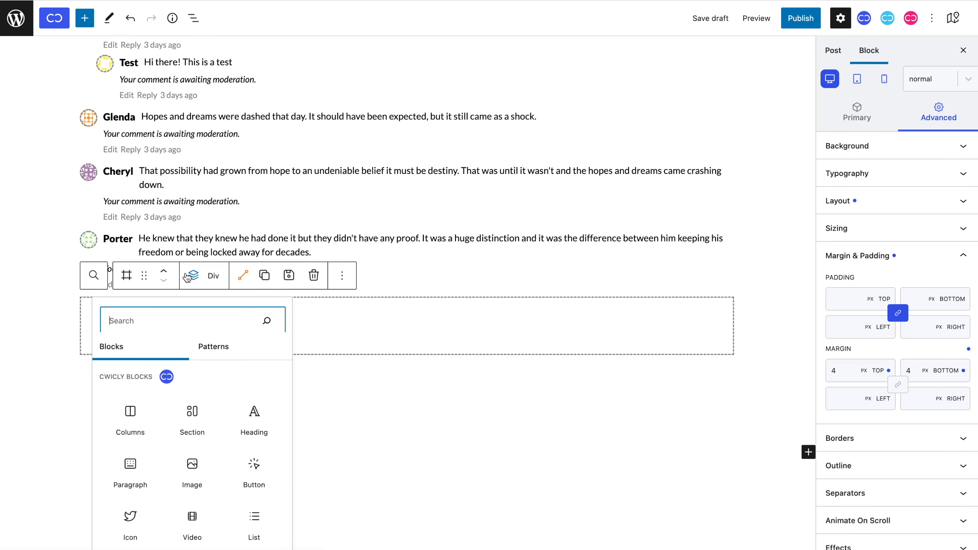
scroll(196, 435, down, 4)
click(192, 490)
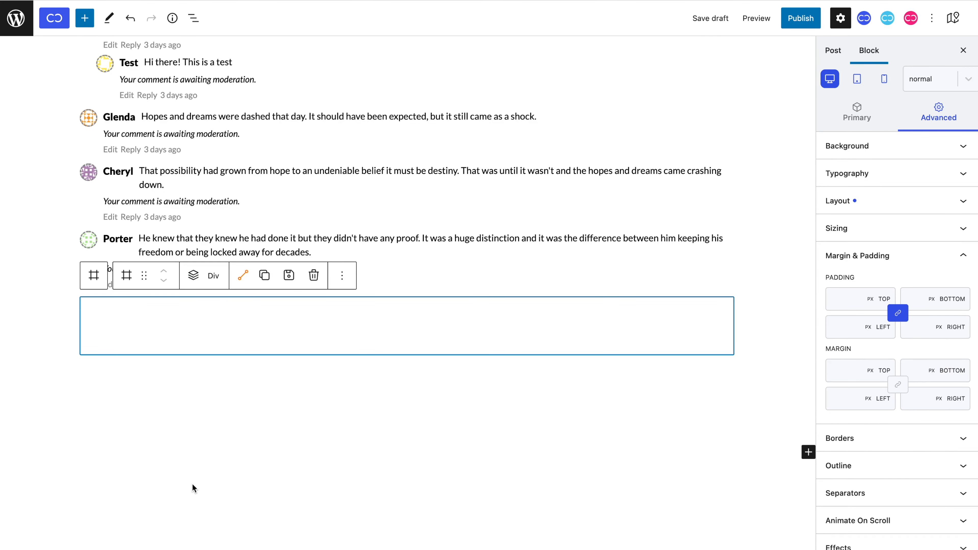
click(853, 106)
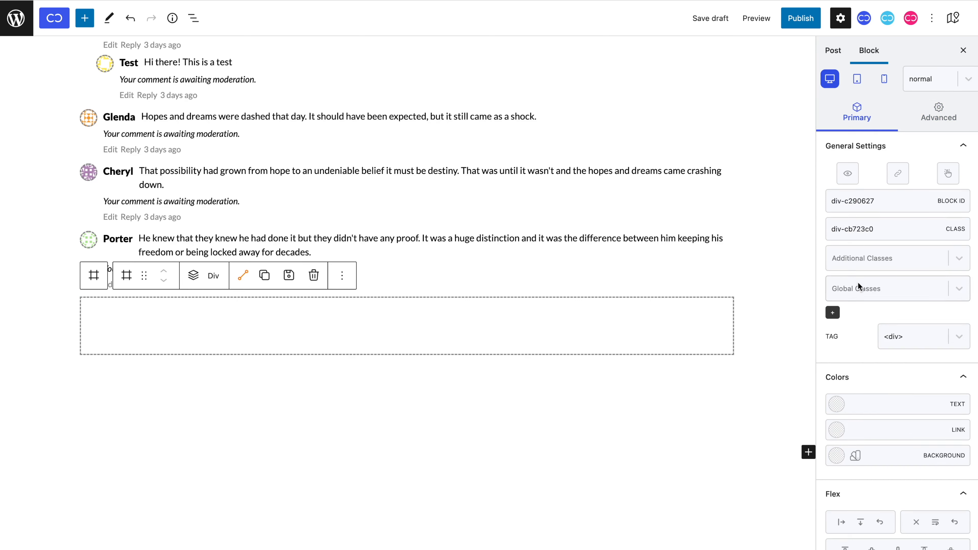
scroll(858, 286, down, 3)
click(861, 405)
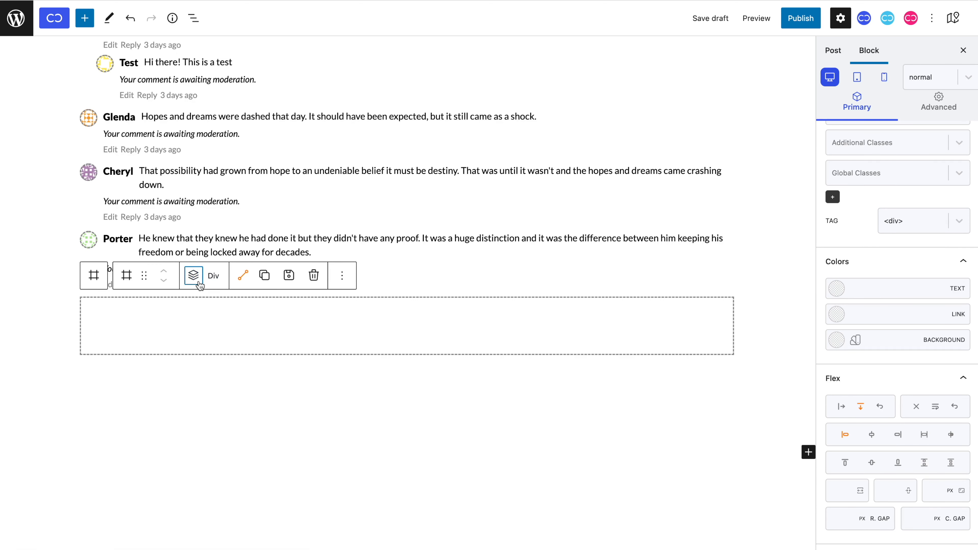
Nest two row-layout Divs inside it, the inner one with items centred.
click(193, 275)
scroll(192, 385, down, 5)
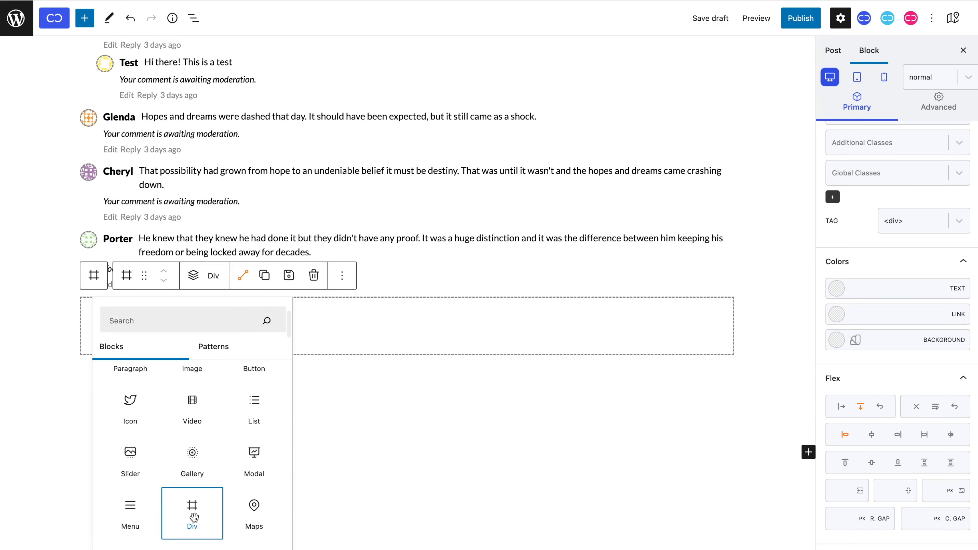
click(193, 517)
click(842, 409)
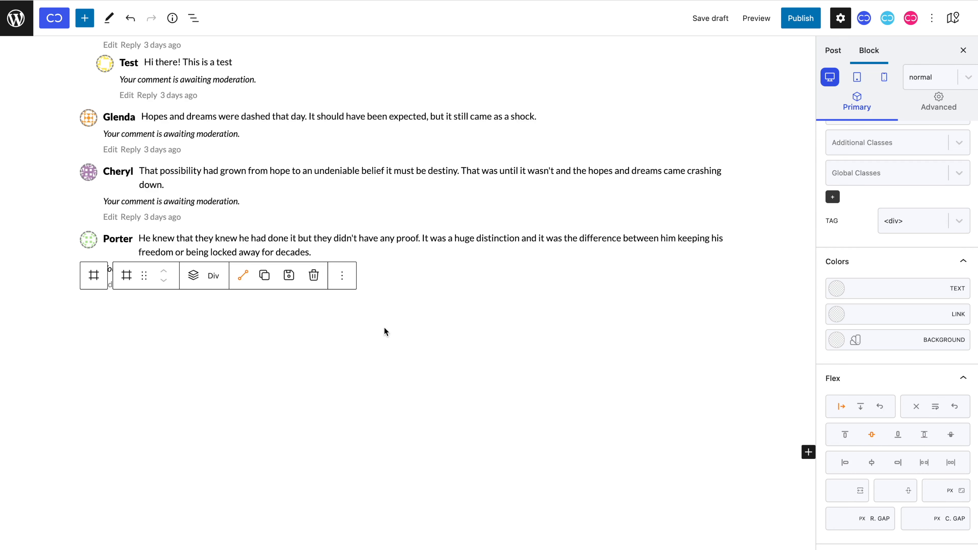
click(193, 275)
scroll(190, 424, down, 3)
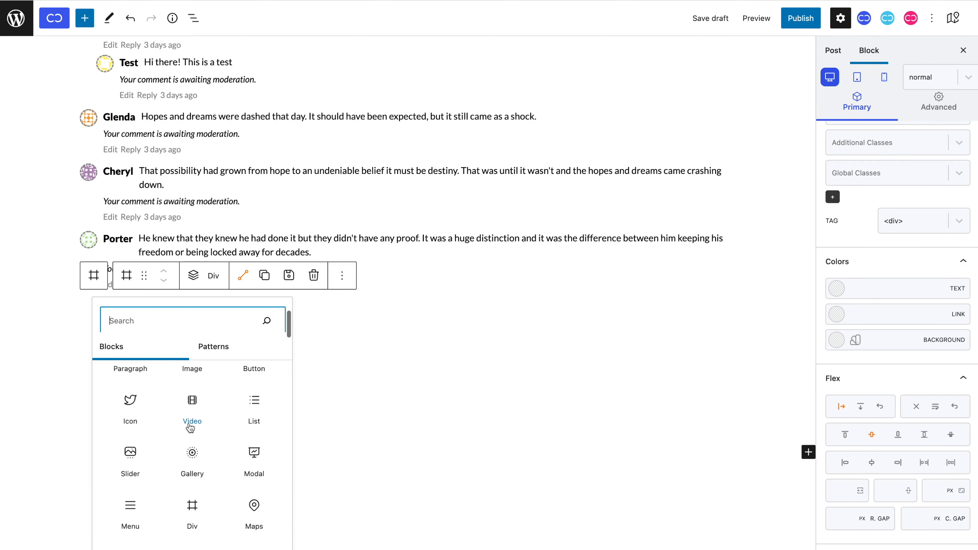
click(187, 509)
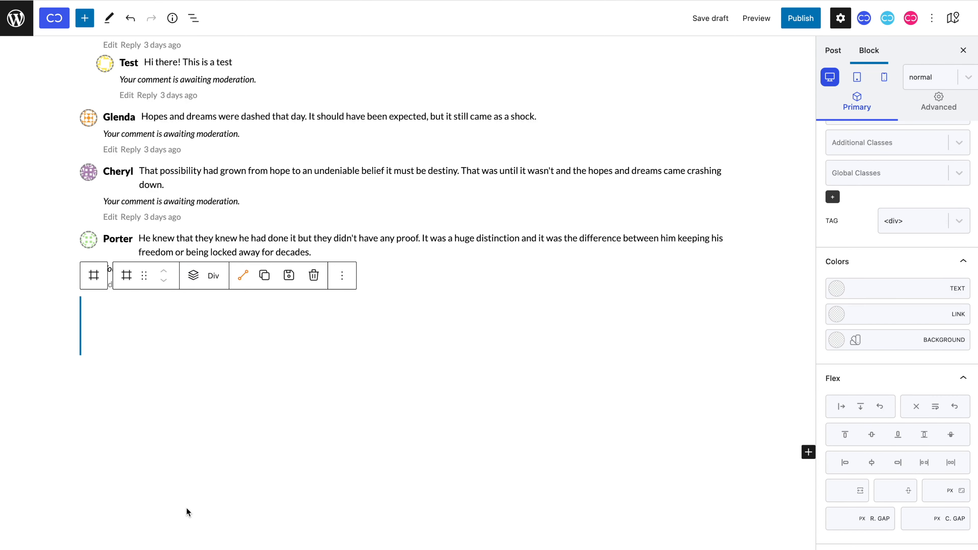
click(841, 407)
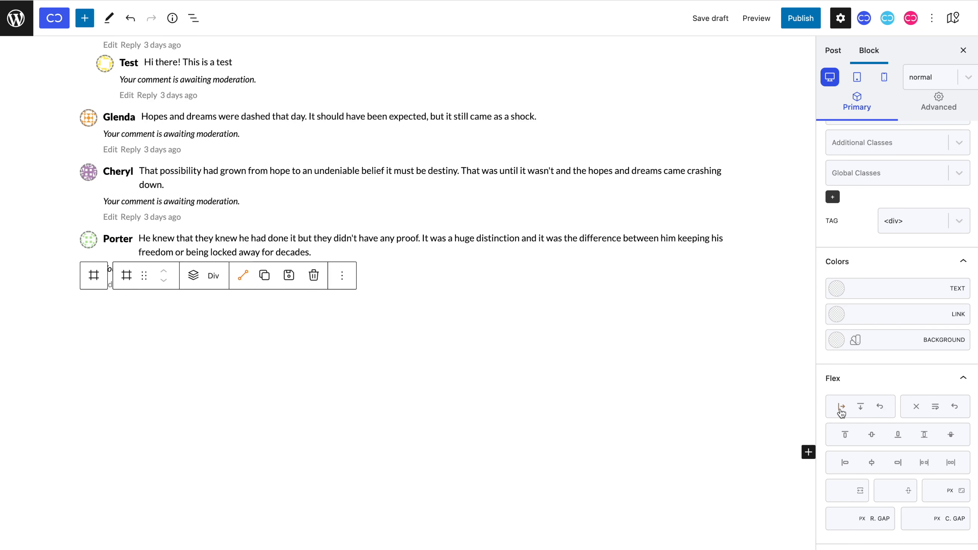
click(874, 435)
Insert an empty Input block into the centred row.
click(198, 286)
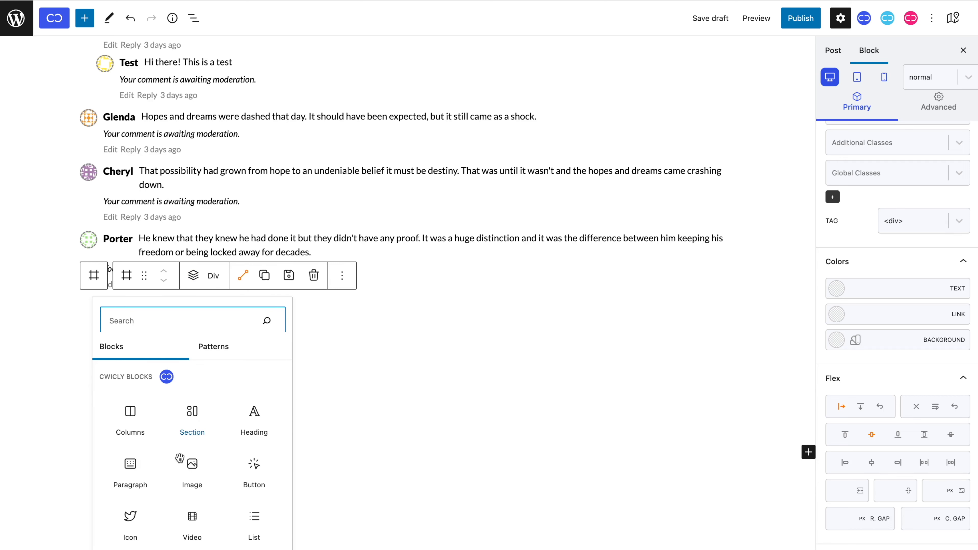
scroll(180, 462, down, 5)
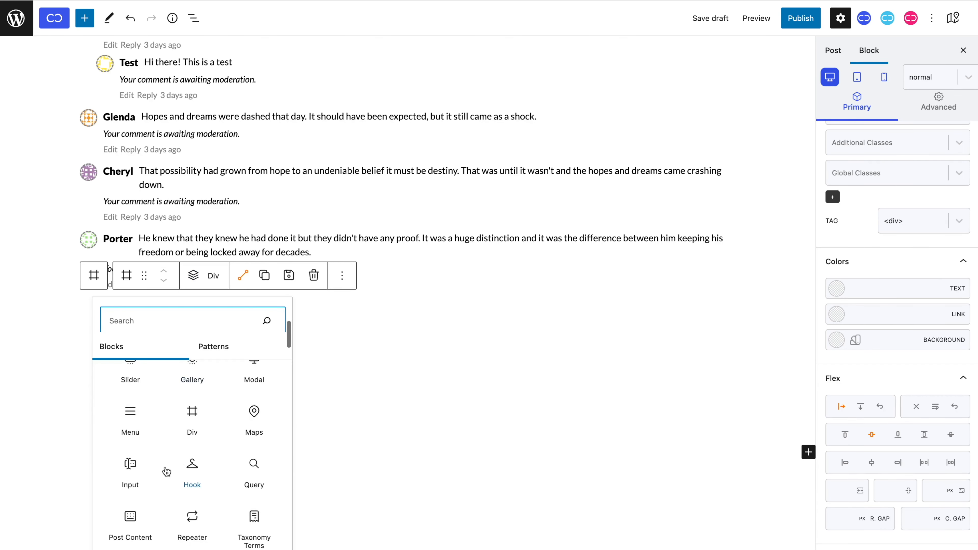
click(133, 467)
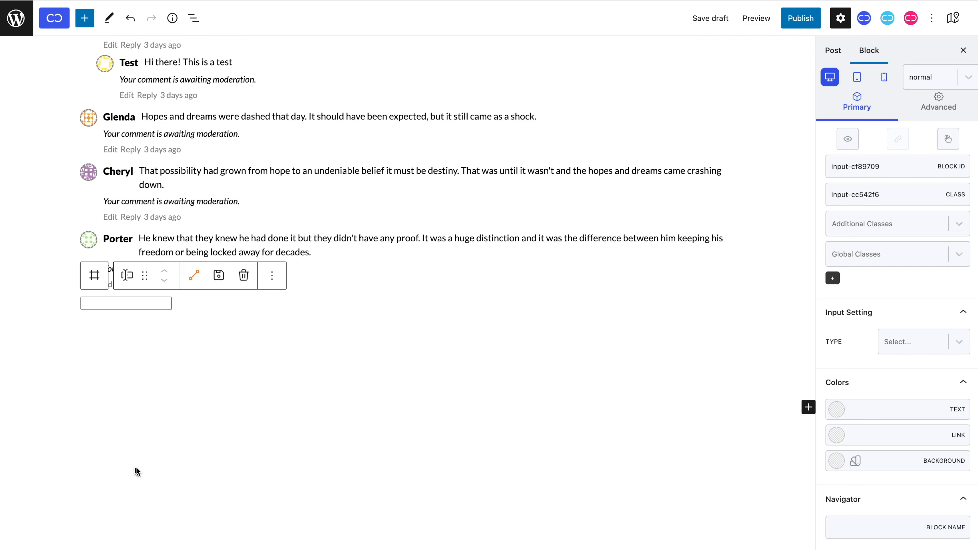
Make the input a Guest Name field with placeholder 'name' and background #f7f7f7.
click(889, 342)
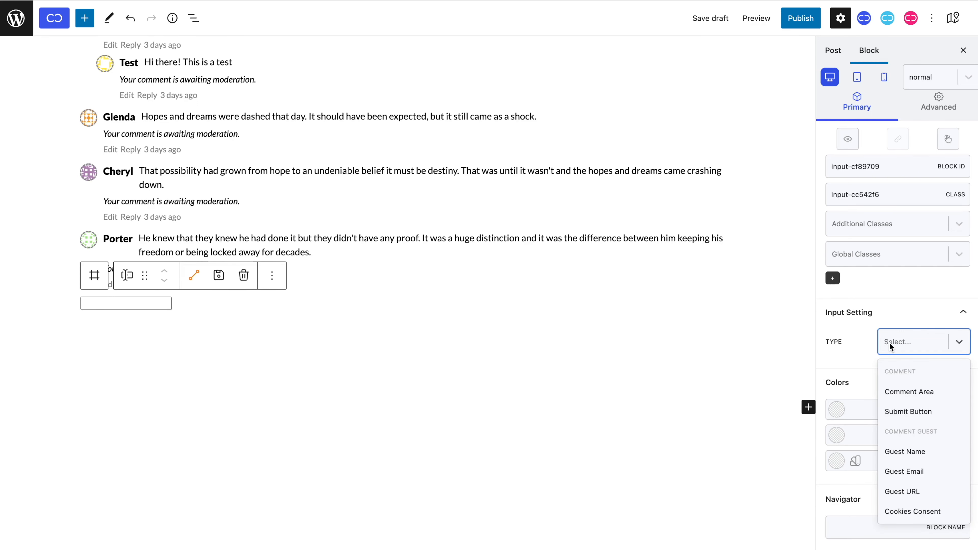
click(901, 452)
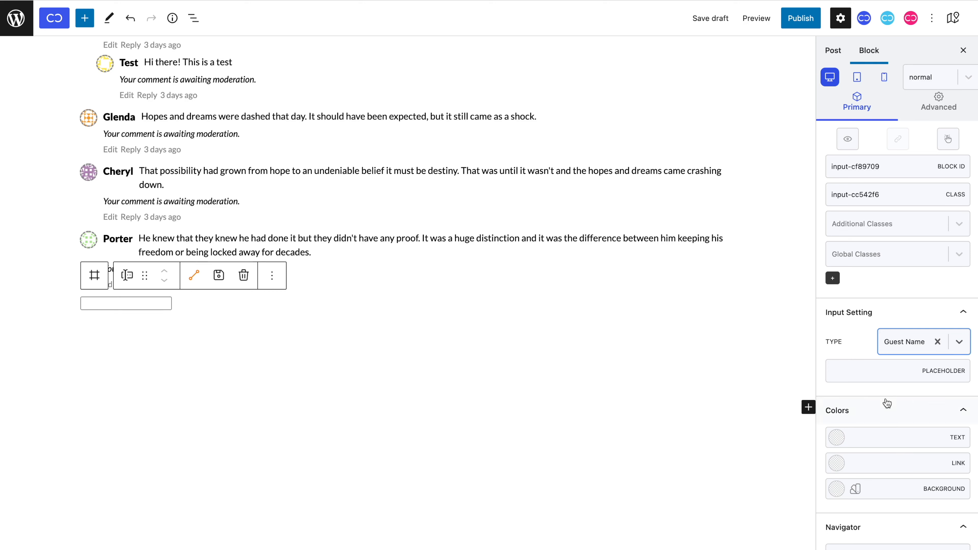
click(882, 376)
text(name)
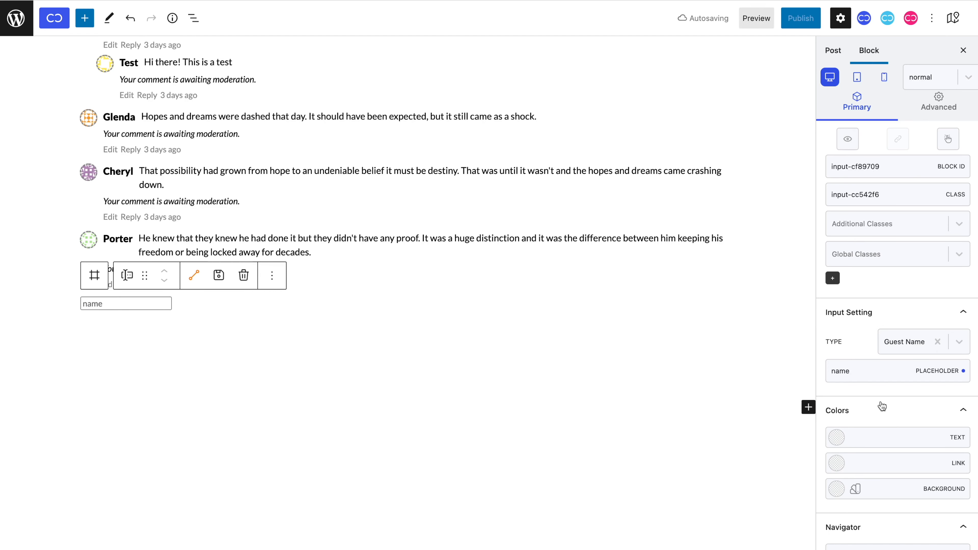
click(888, 489)
text(#f7f7f7)
Give the input 13 px capitalised text so the placeholder reads Name.
click(958, 104)
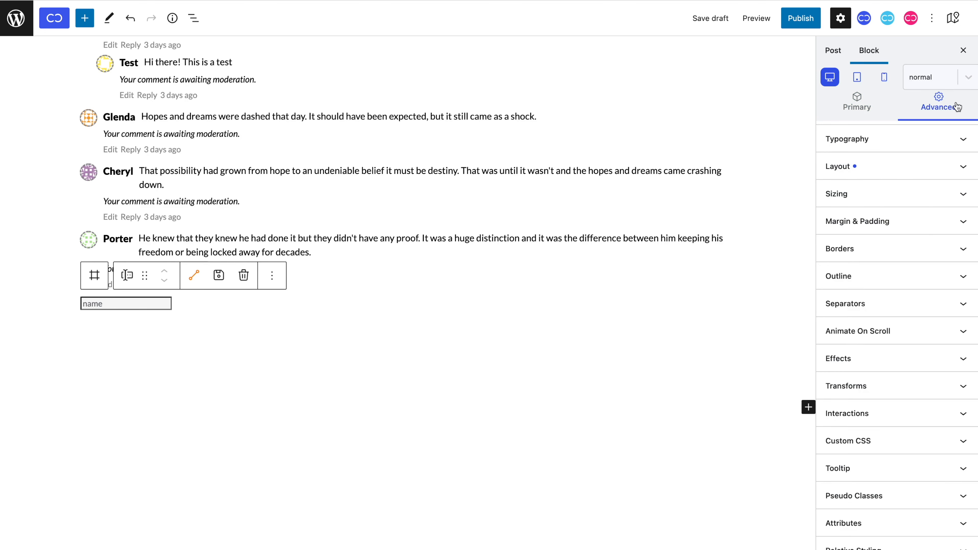
click(942, 148)
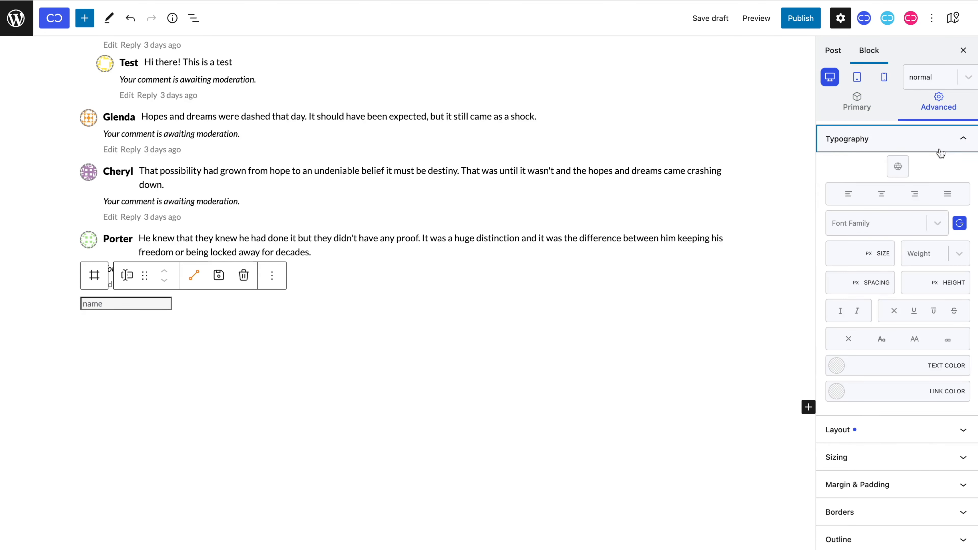
click(854, 255)
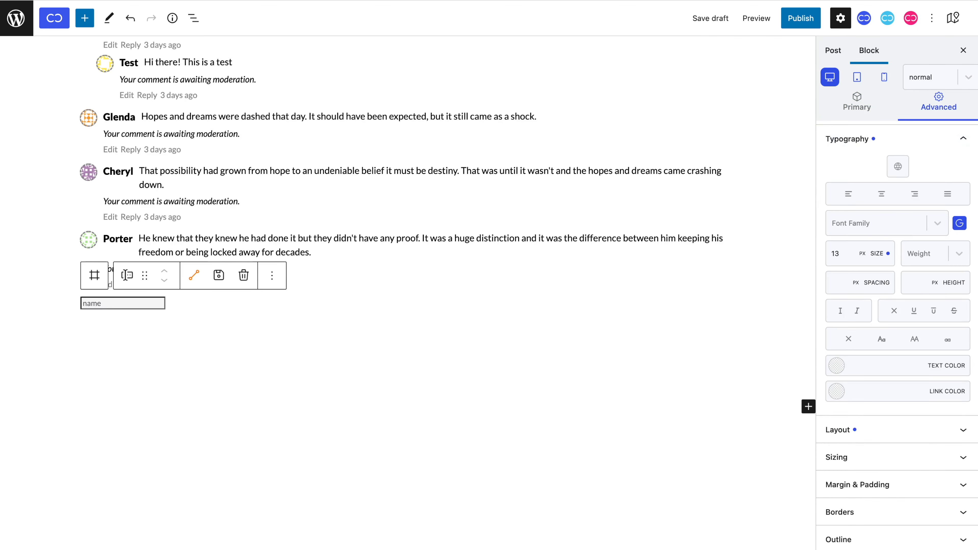
click(882, 341)
Give the input 8 px padding, 2 px corner radius and no border.
click(895, 486)
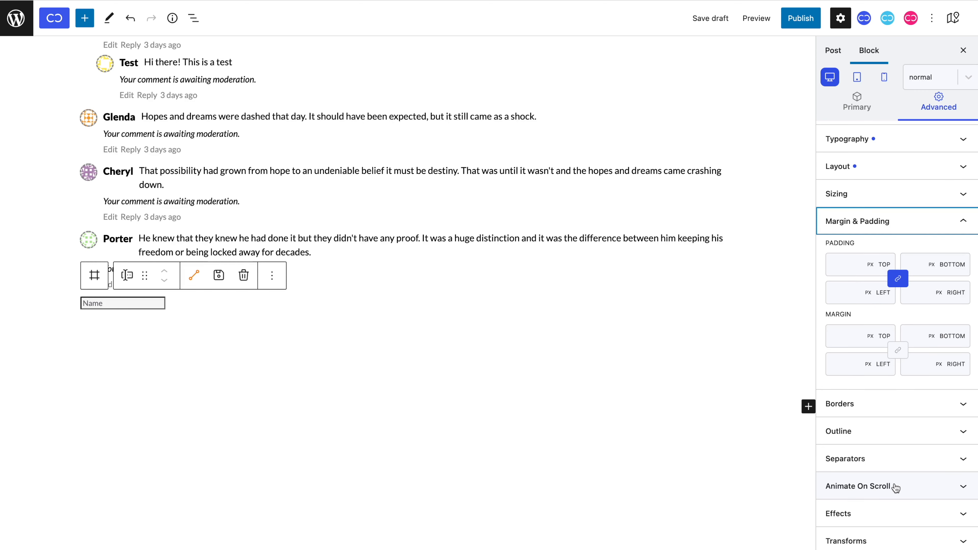
click(854, 273)
text(8)
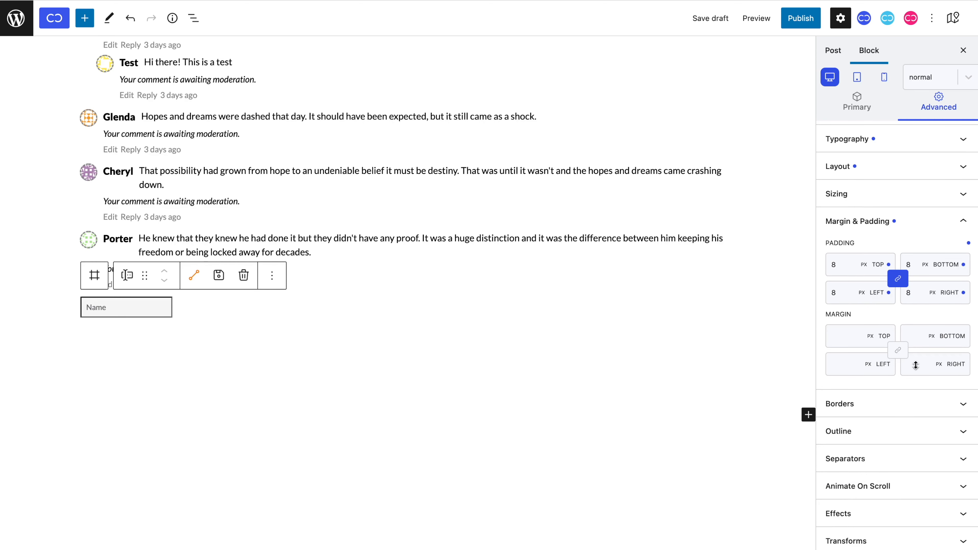
text(10)
click(922, 404)
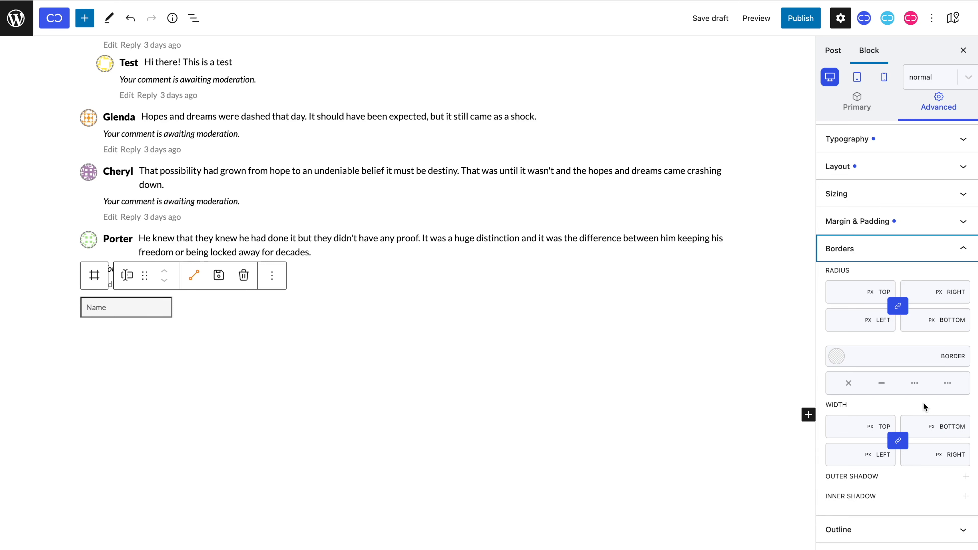
click(847, 296)
text(2)
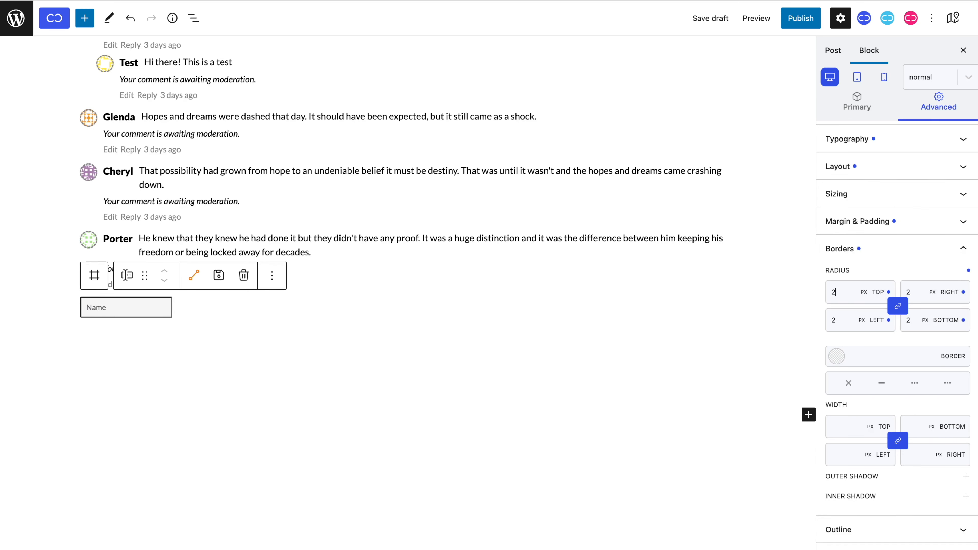
click(848, 384)
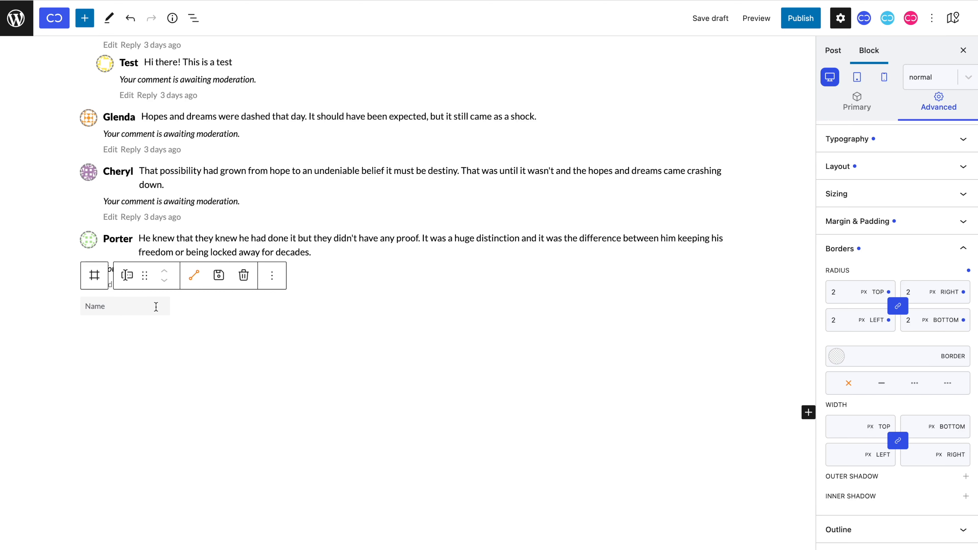
Paste two copies of the Name input into the row.
click(96, 275)
key(ctrl+v)
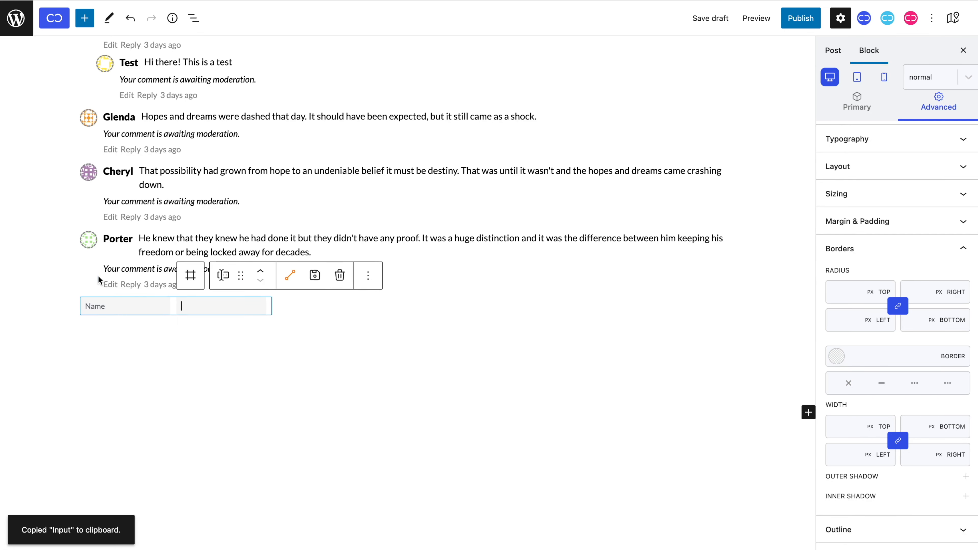
key(ctrl+v)
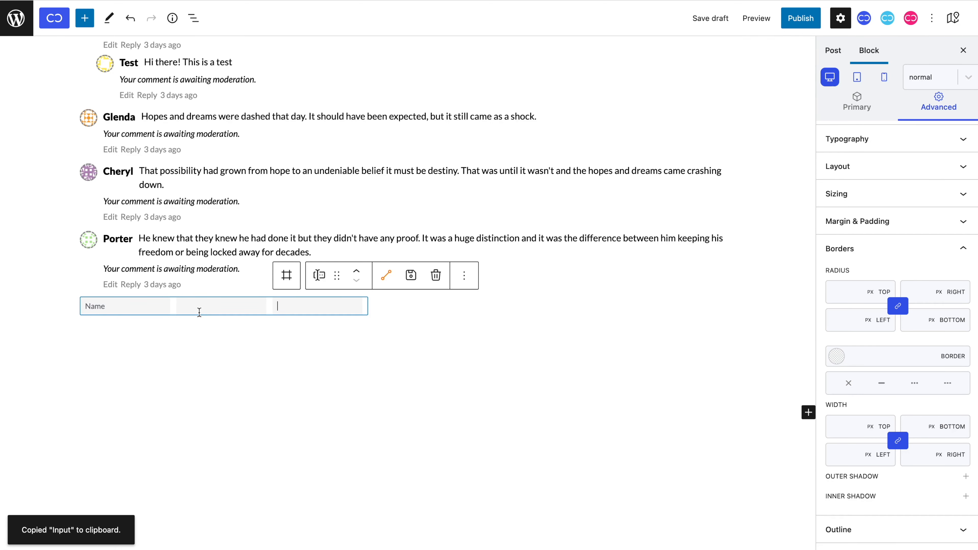
Make the second input a Guest Email field with placeholder 'E-mail'.
click(212, 305)
click(857, 102)
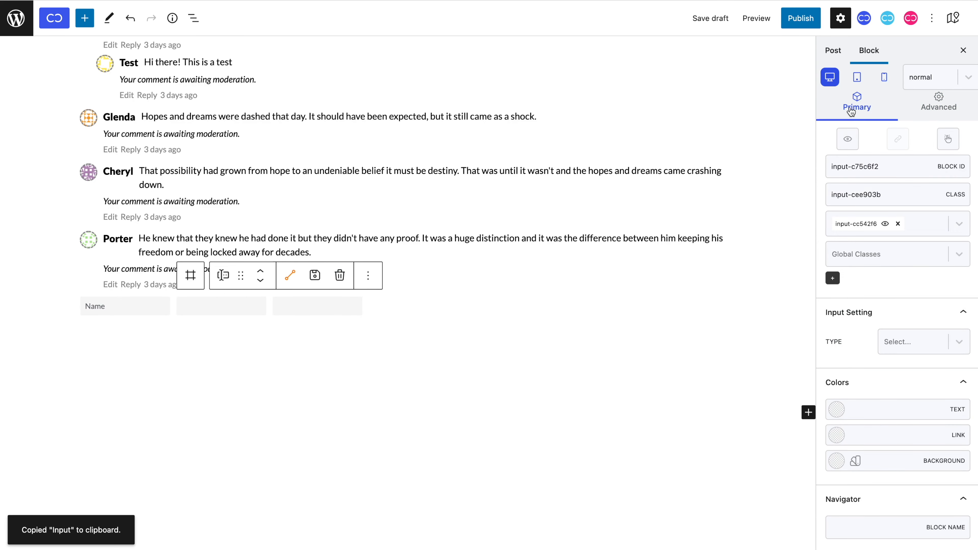
click(891, 351)
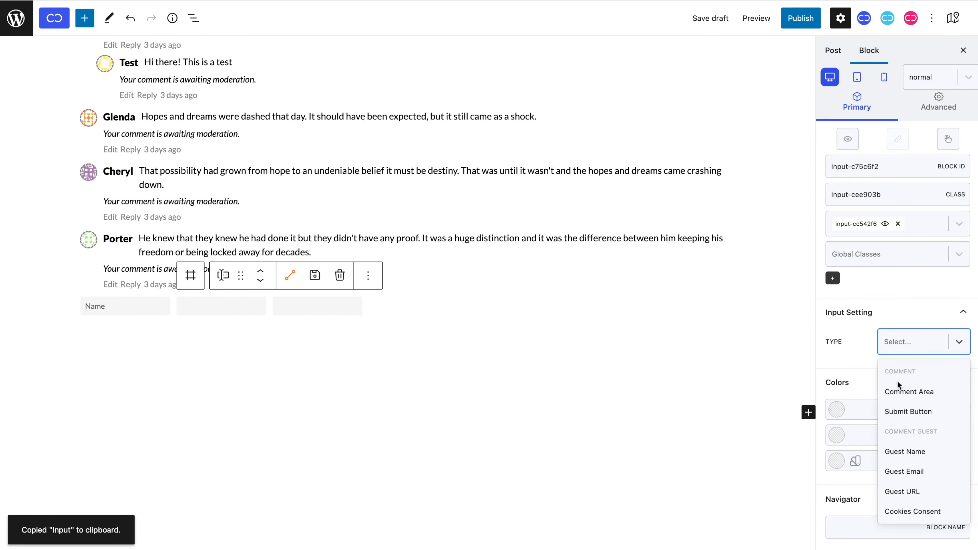
click(905, 471)
click(885, 371)
text(E-mail)
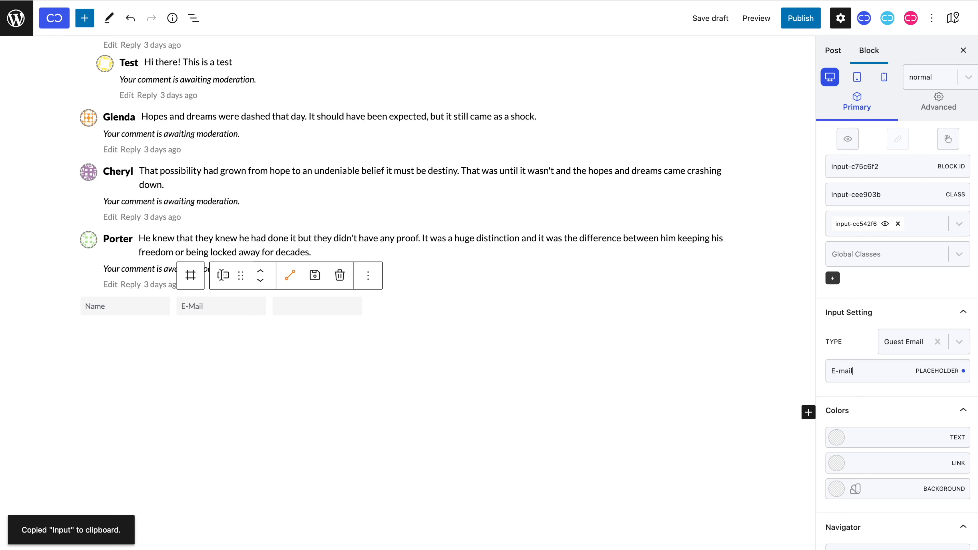
Make the third input a Guest URL field with placeholder 'your website'.
click(348, 307)
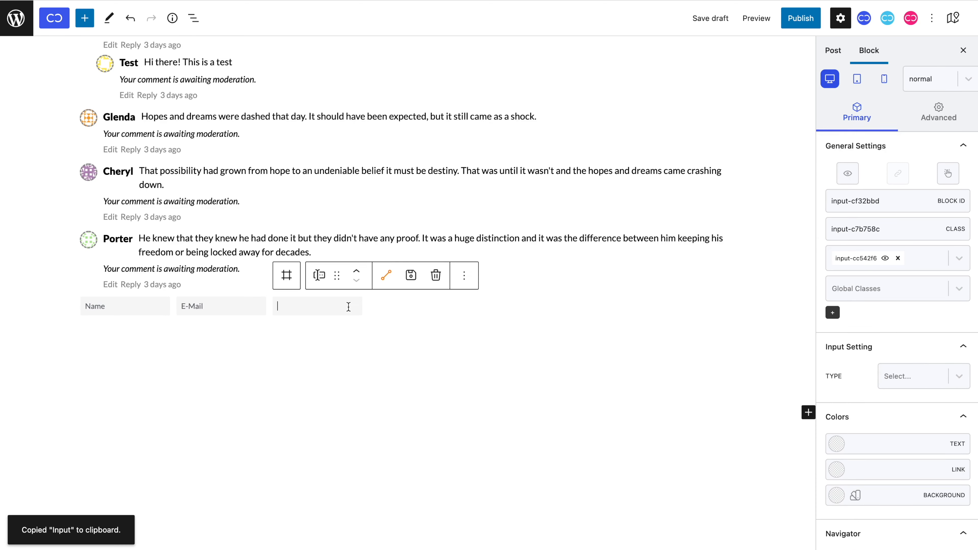
click(900, 381)
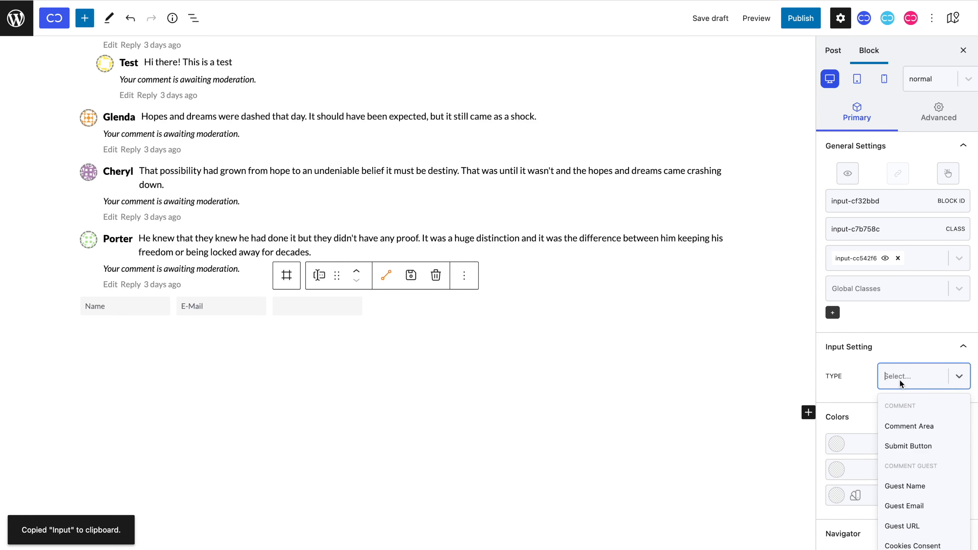
click(902, 525)
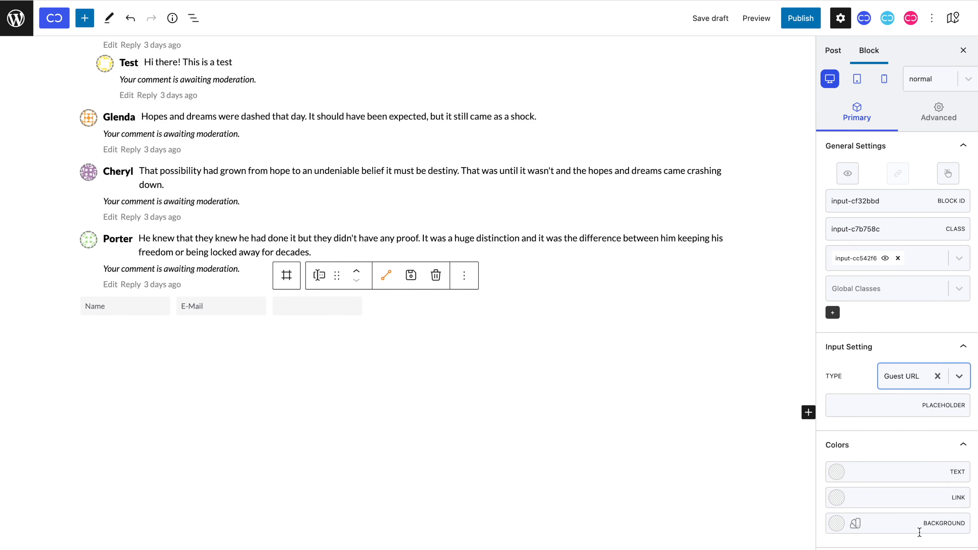
click(871, 406)
text(your website)
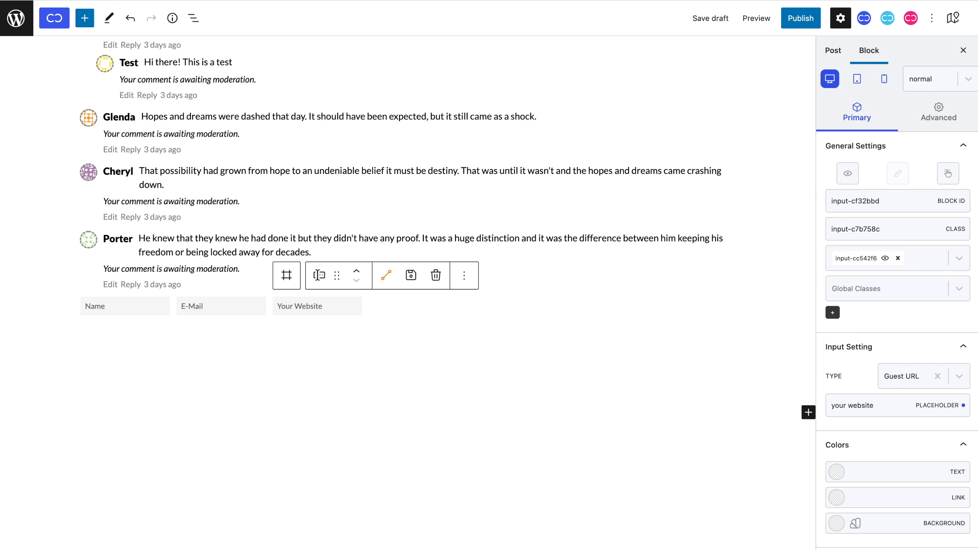
click(385, 307)
Add a 13 px paragraph to the container beside the inputs.
click(193, 276)
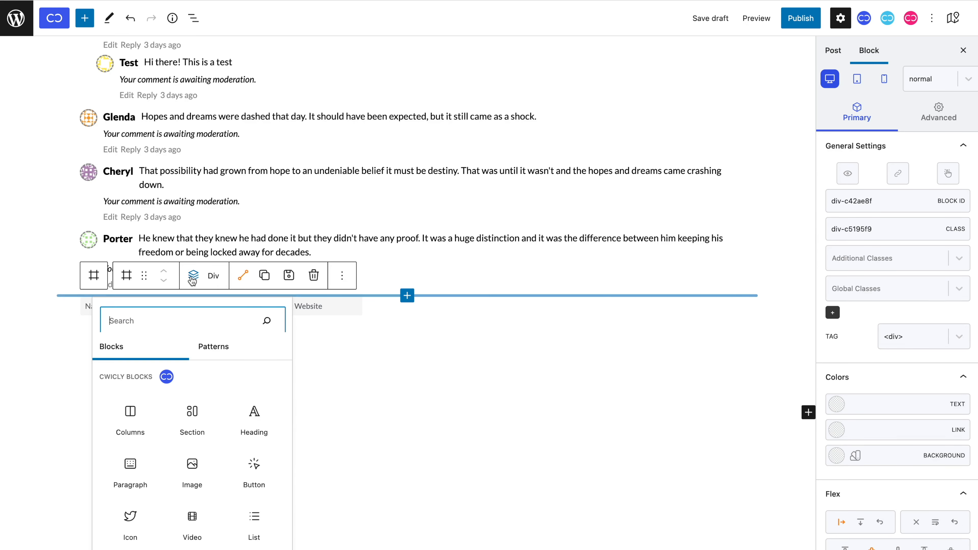
click(147, 467)
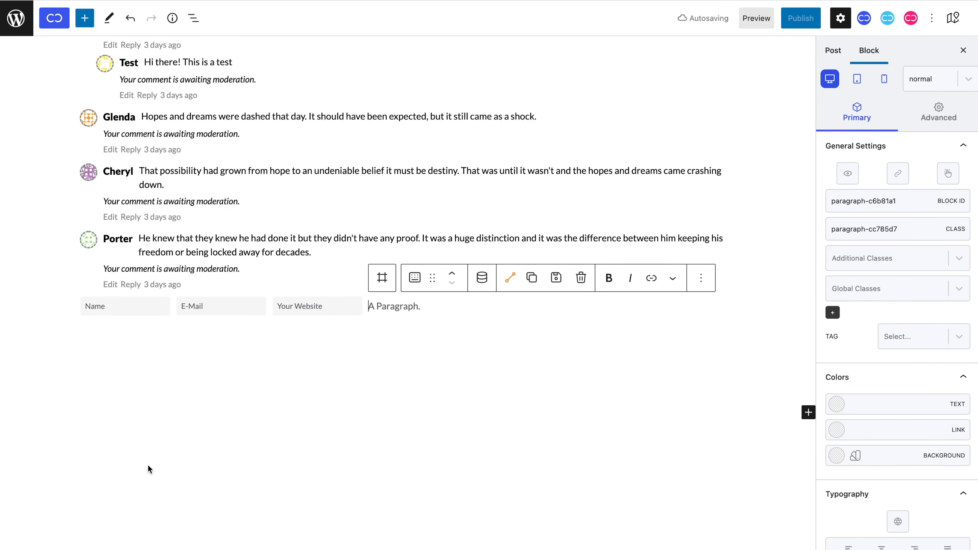
scroll(876, 398, down, 3)
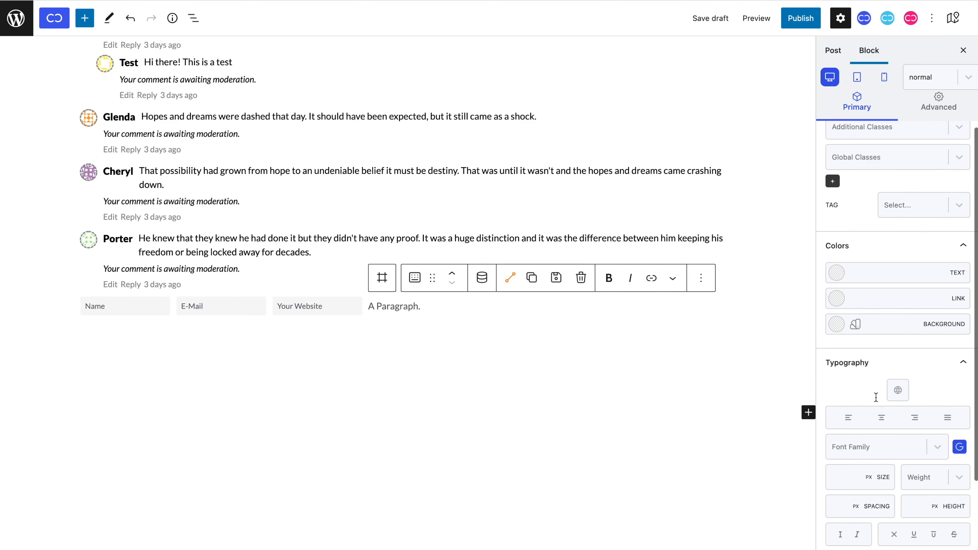
click(845, 471)
text(13)
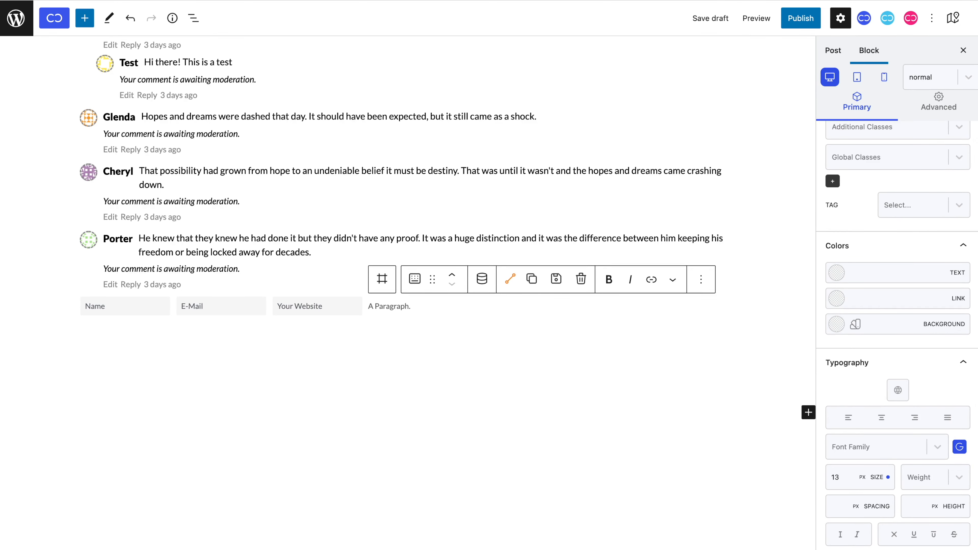
scroll(858, 468, up, 3)
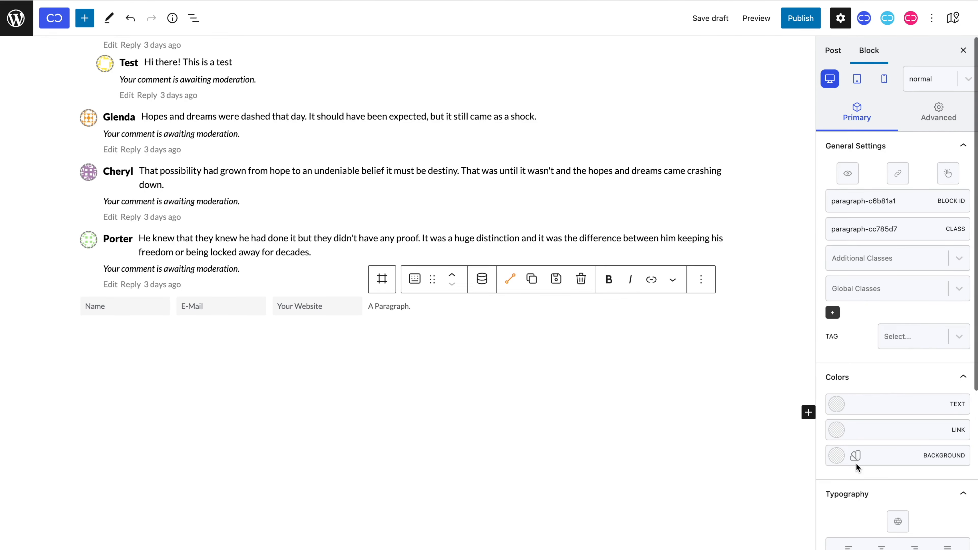
Link the paragraph dynamically to Login, redirecting to current page, reading 'or Login to comment'.
click(898, 173)
click(603, 234)
click(587, 288)
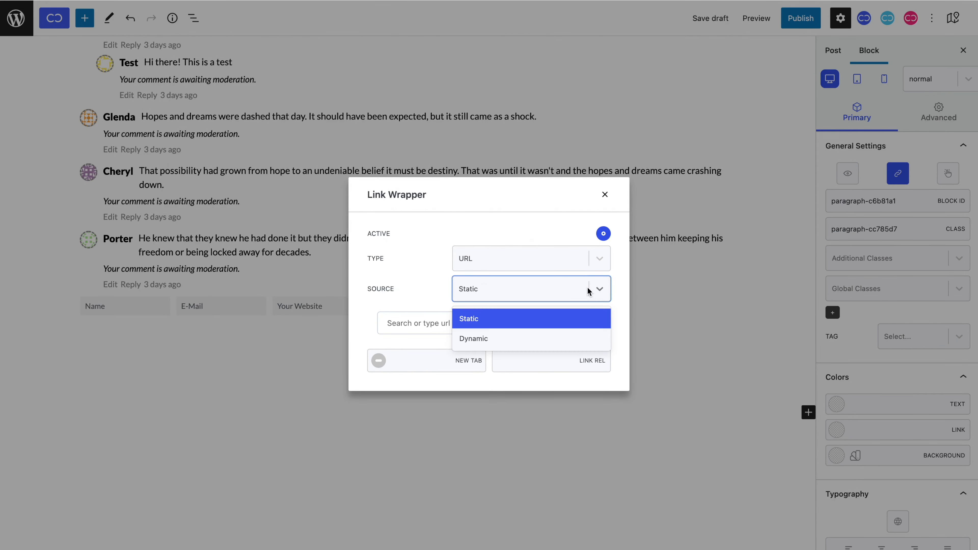
click(579, 335)
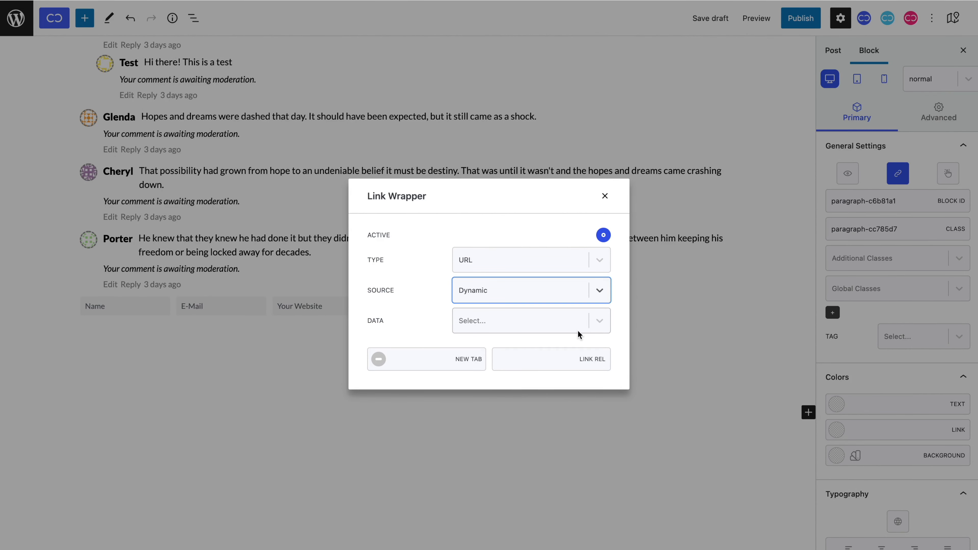
click(577, 331)
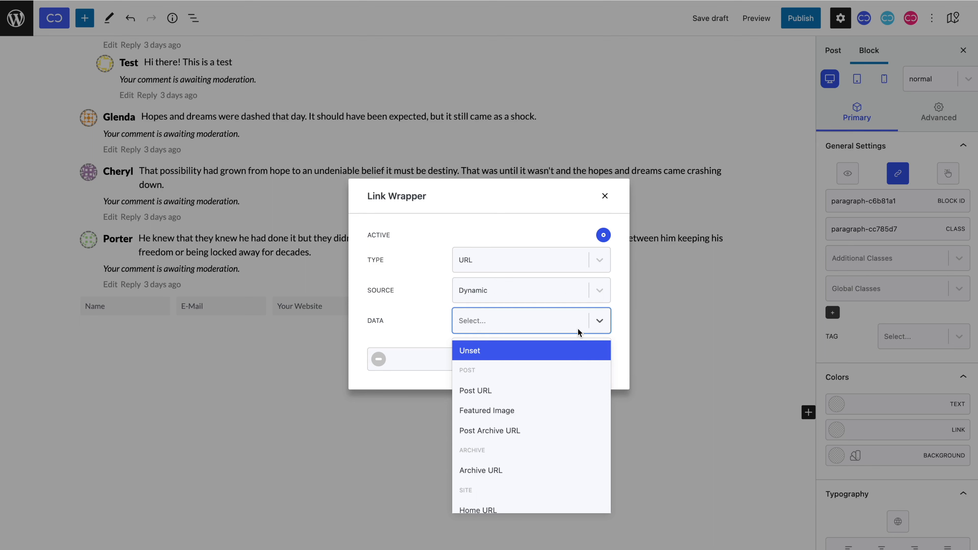
text(lo)
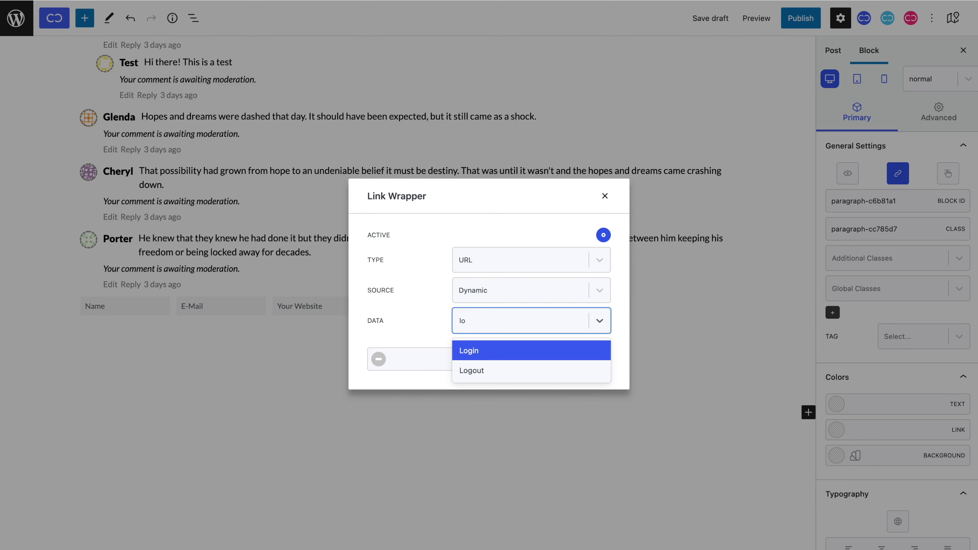
click(578, 347)
click(575, 342)
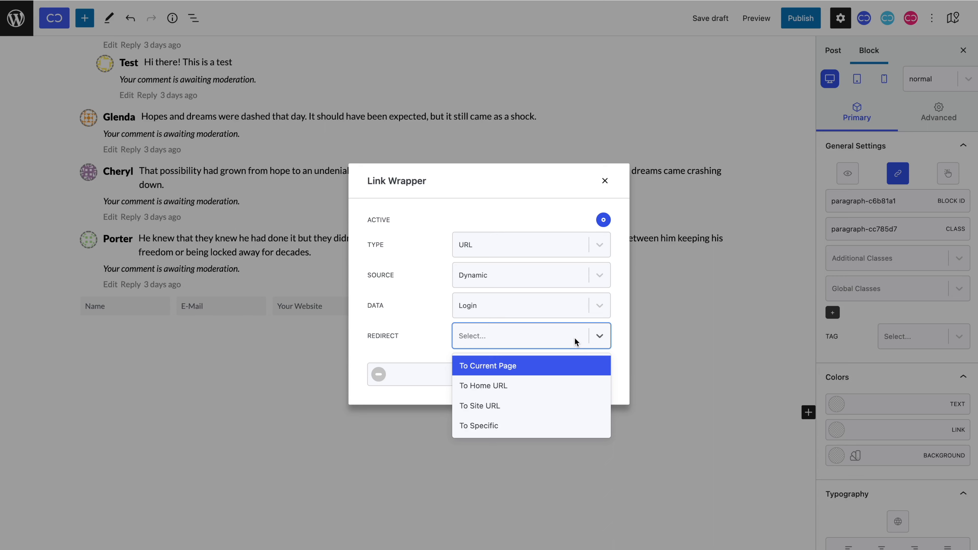
click(573, 366)
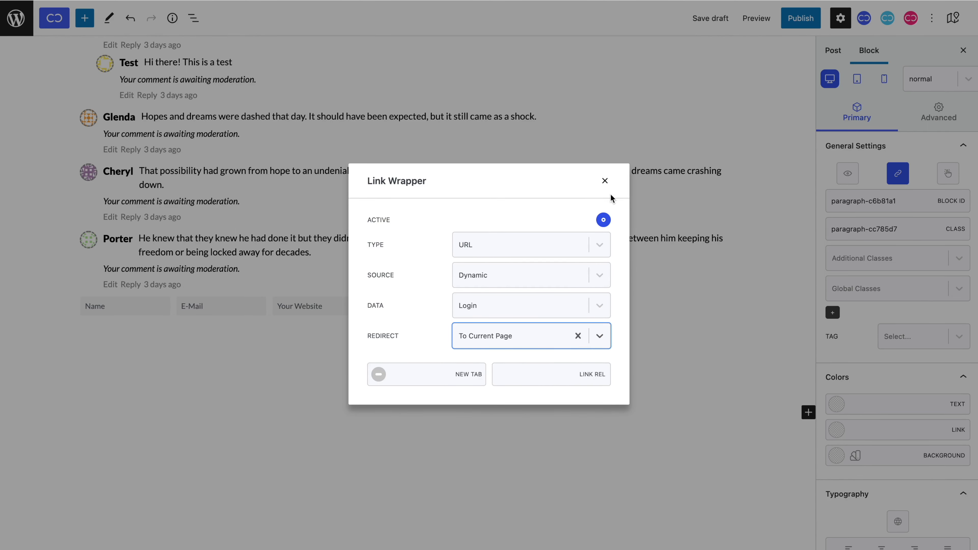
click(605, 181)
text(or Login to comment)
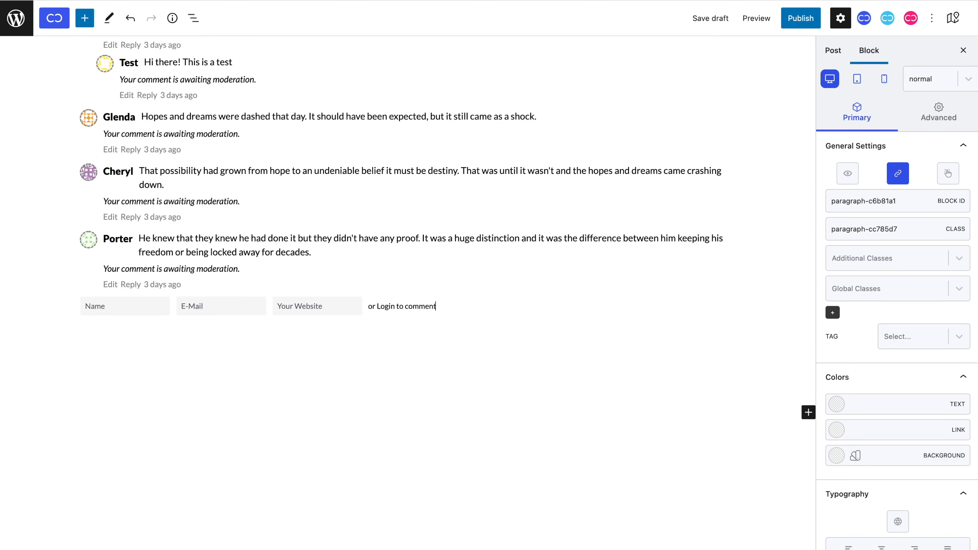
Add a new row-layout Div below the form row in the outer container.
click(372, 289)
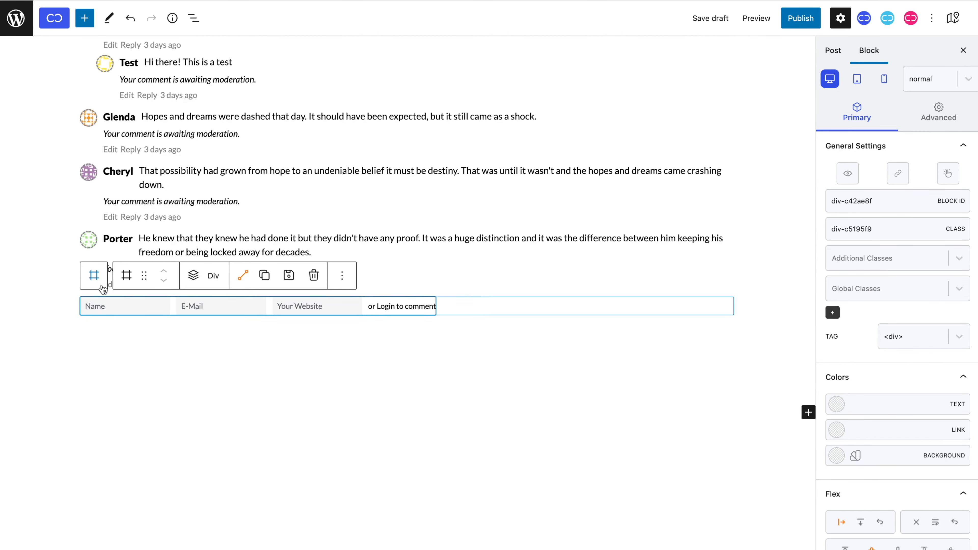
click(94, 274)
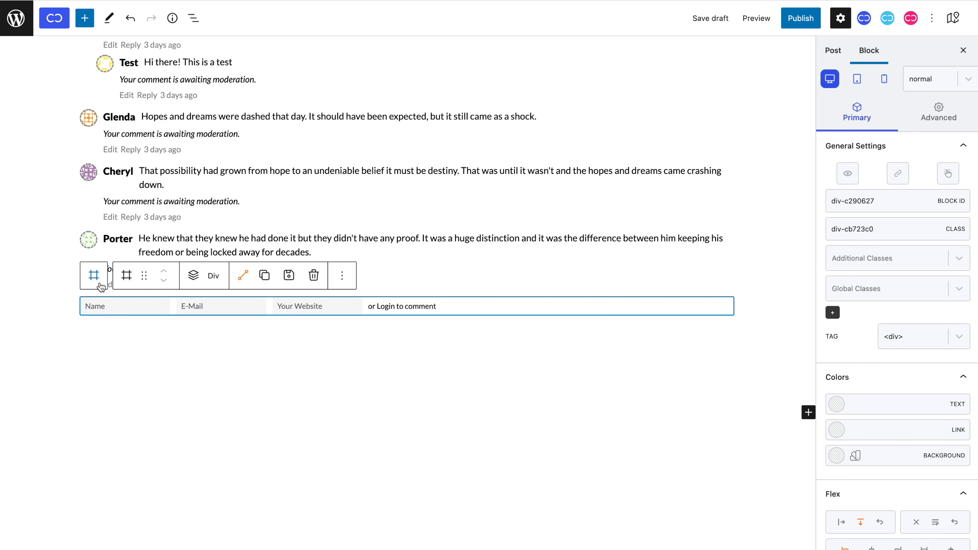
click(194, 276)
scroll(192, 485, down, 3)
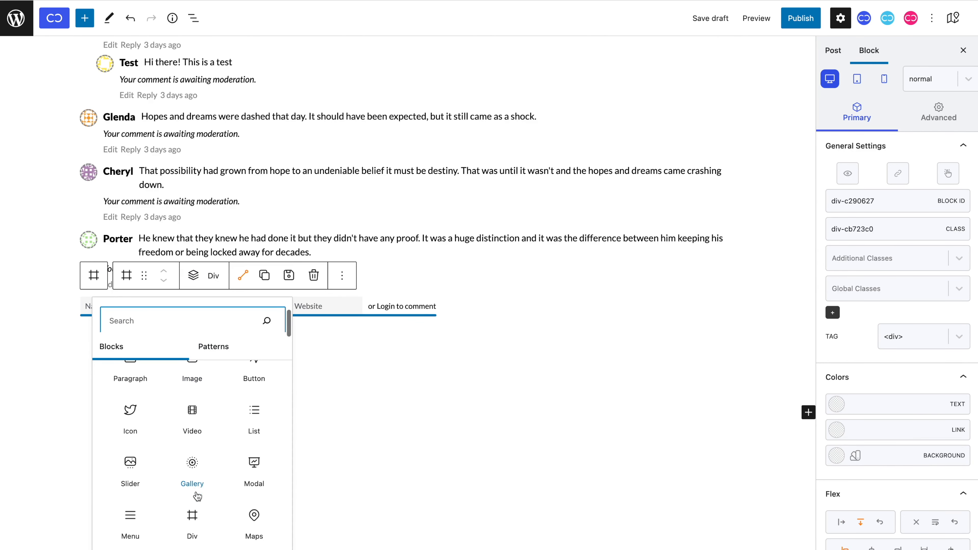
click(192, 508)
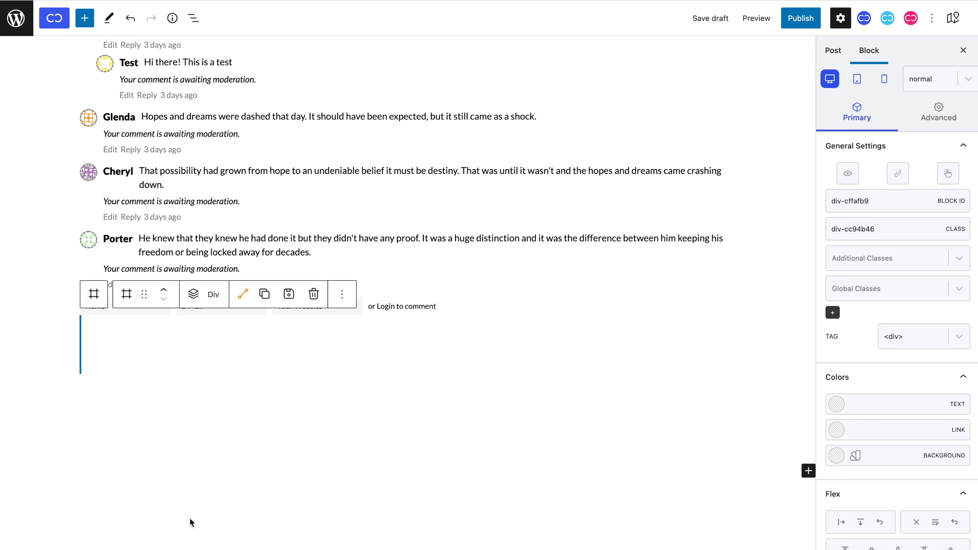
scroll(882, 428, down, 3)
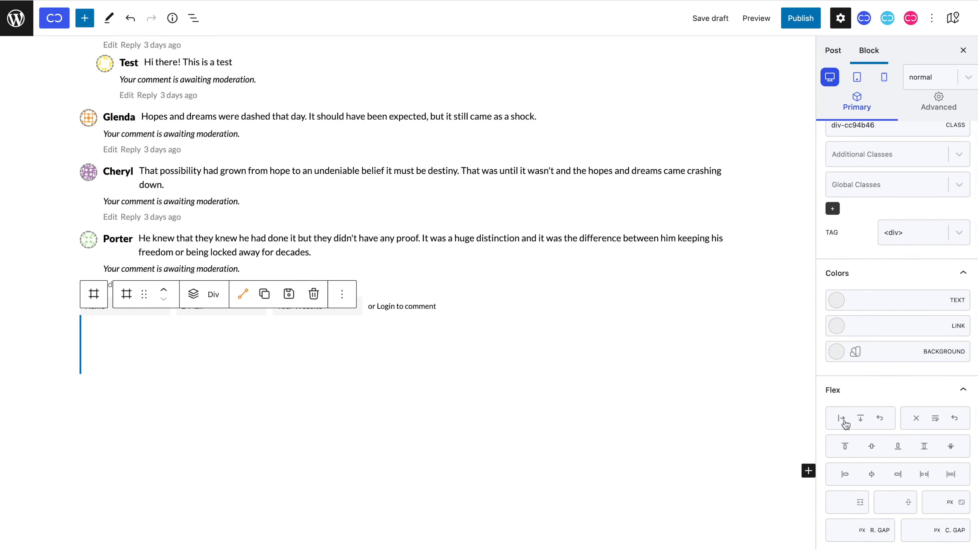
click(844, 421)
Insert an Input block into it and make it a Cookies Consent checkbox.
click(198, 298)
scroll(190, 242, down, 3)
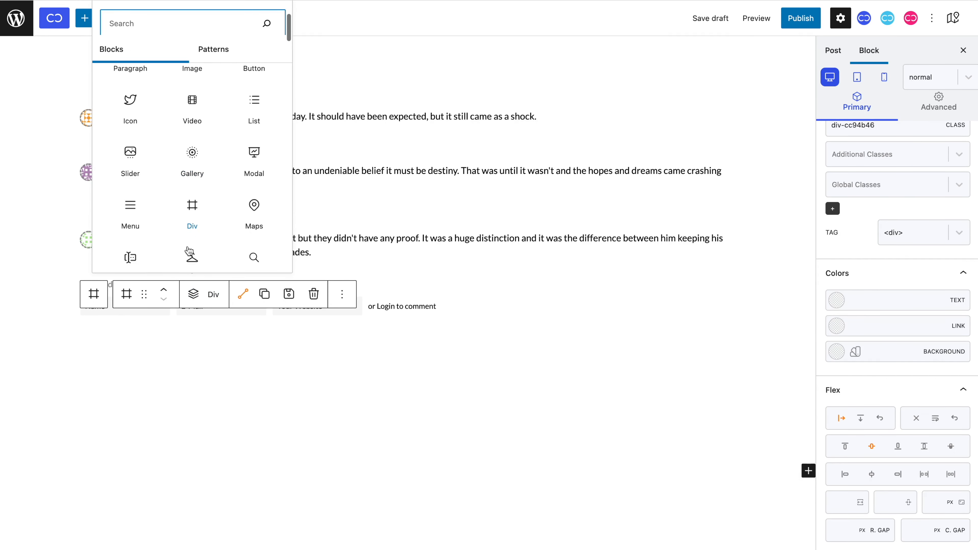
click(131, 256)
click(131, 256)
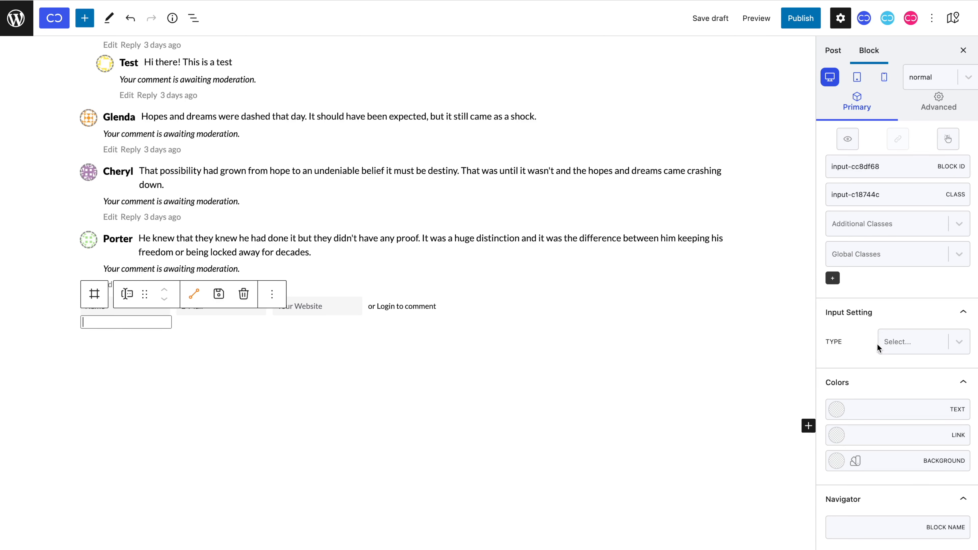
click(920, 344)
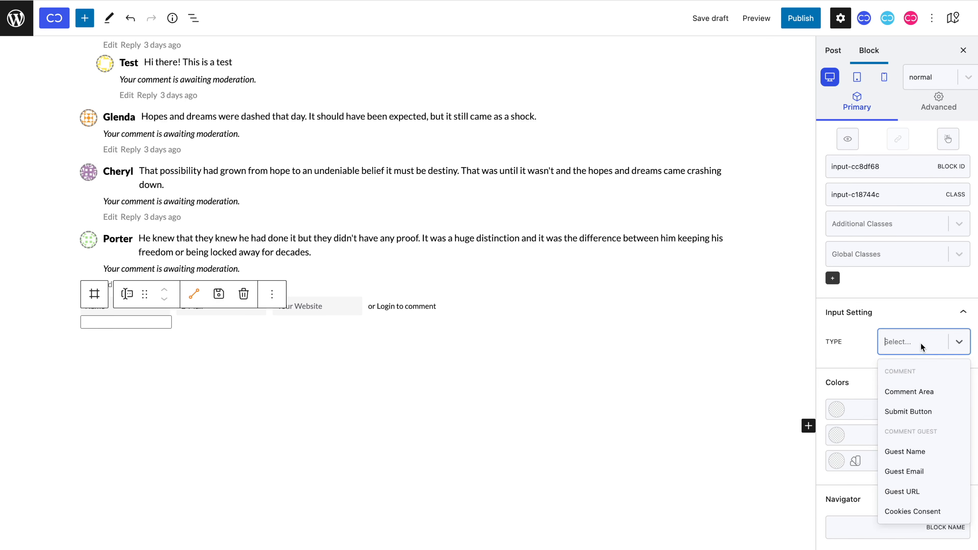
click(930, 512)
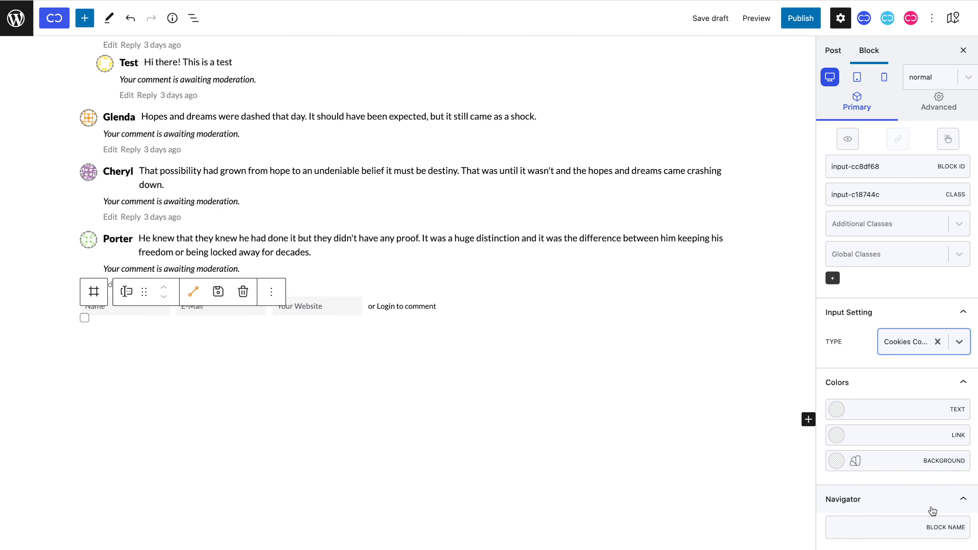
Give the checkbox a 5 px right margin and 0 px top margin.
click(951, 111)
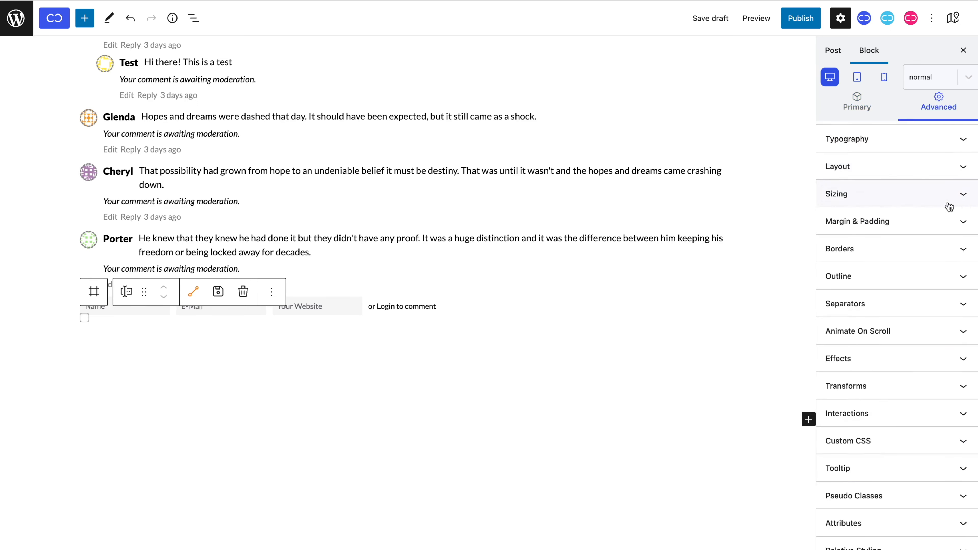
click(948, 225)
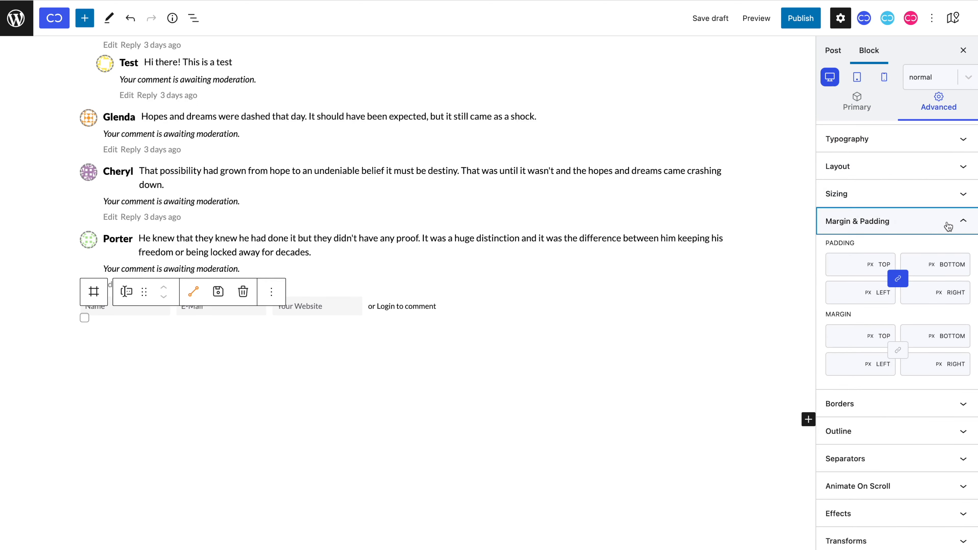
click(909, 364)
text(5)
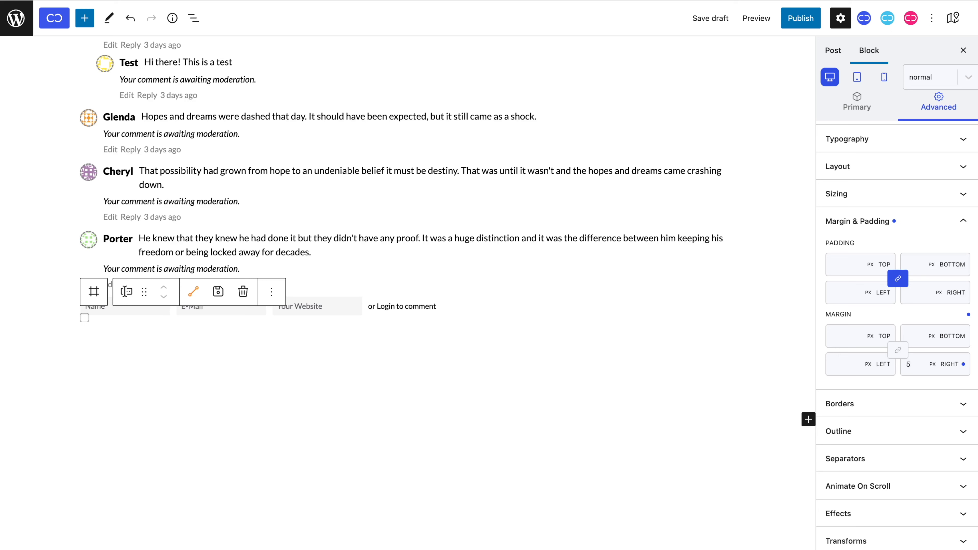
click(847, 335)
text(0)
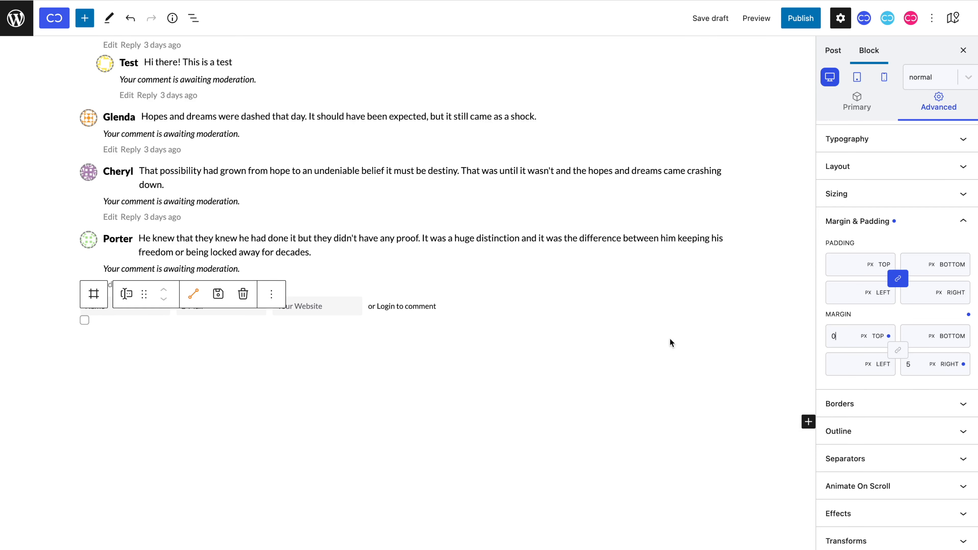
click(94, 294)
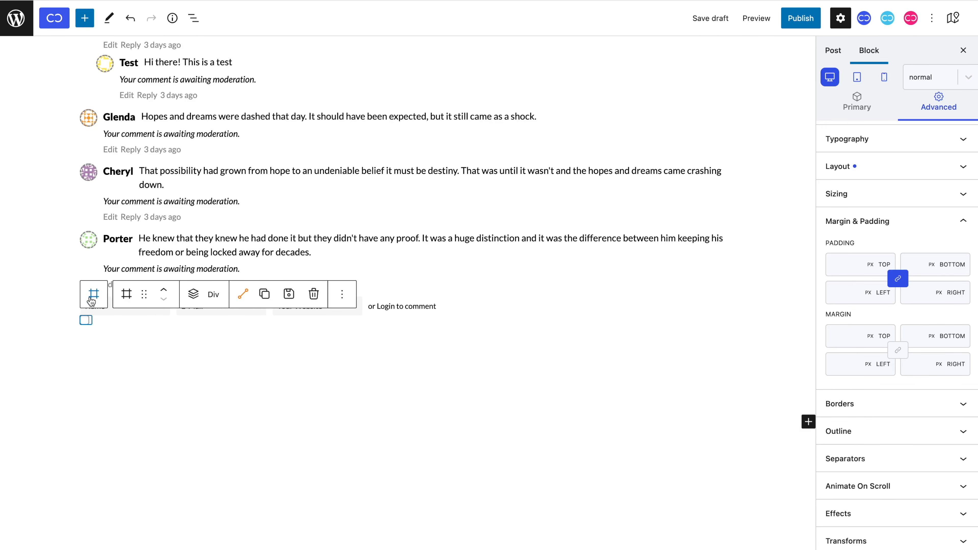
Add a paragraph beside the checkbox with 13 px font size and a <label> tag.
click(198, 305)
click(129, 181)
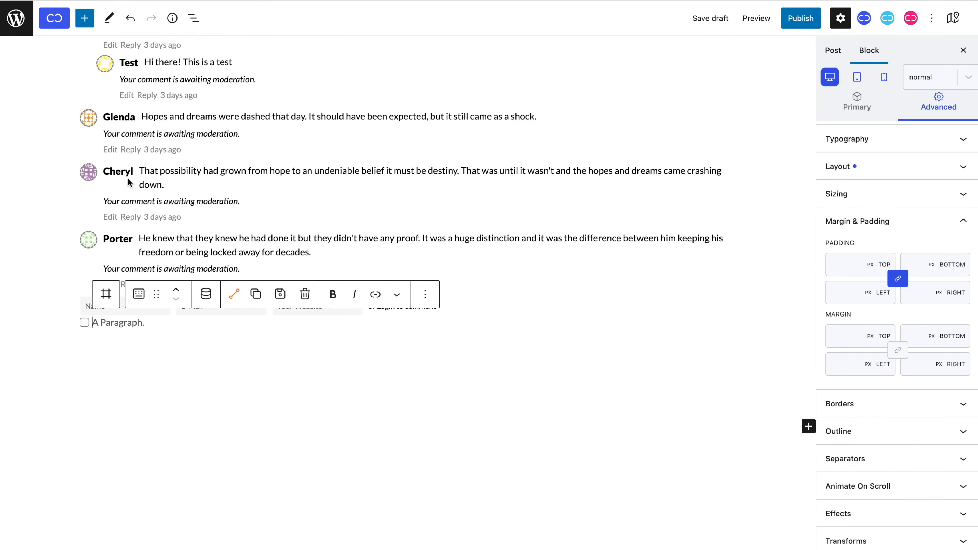
click(853, 103)
scroll(893, 308, down, 3)
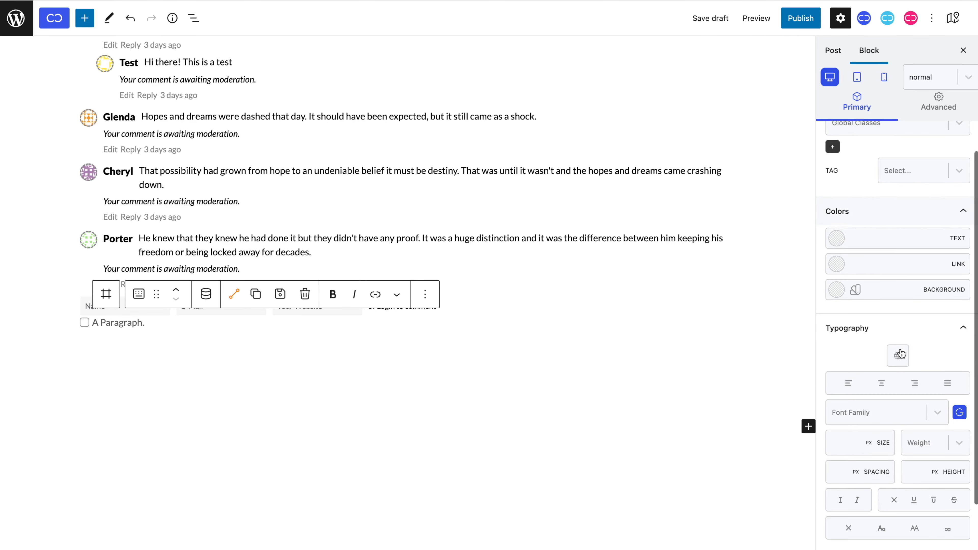
click(842, 443)
text(13)
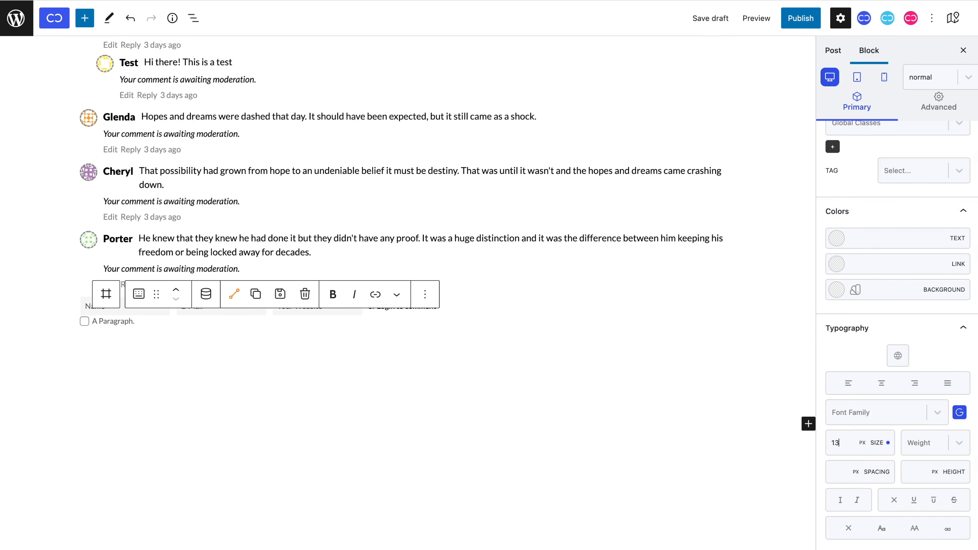
scroll(897, 308, up, 4)
click(895, 332)
text(labe)
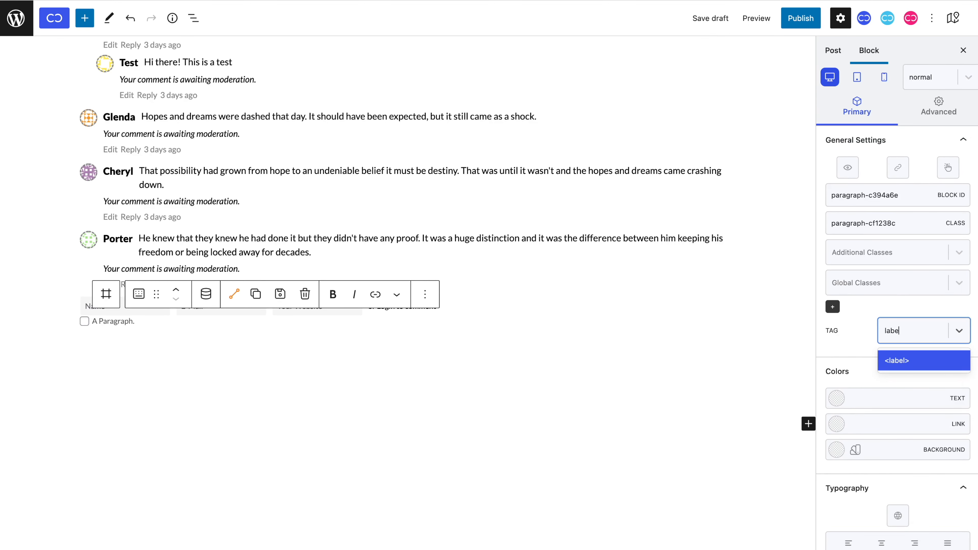
key(Return)
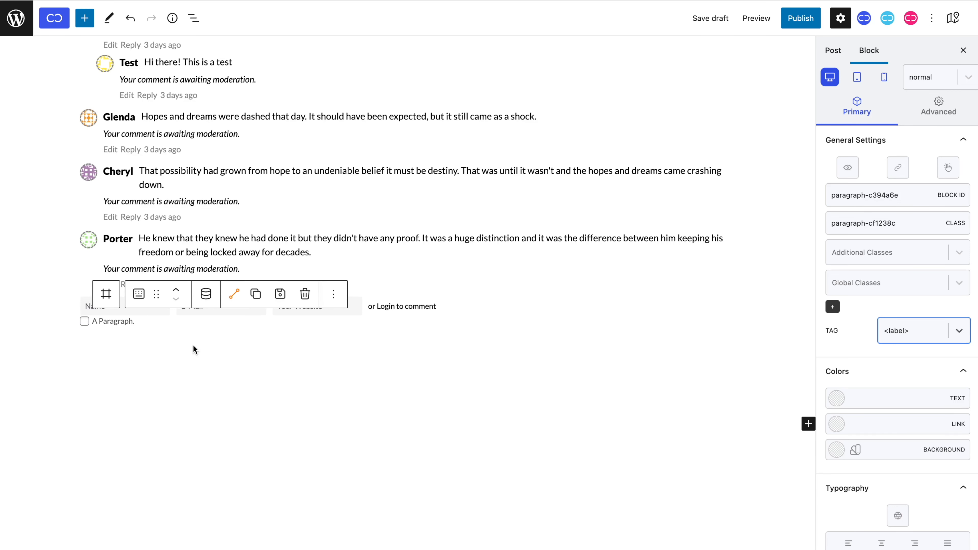
Paste the save-my-name-email-website consent sentence into the label.
click(109, 321)
text(Save my name, email, and website in this browser for the next time I comment.)
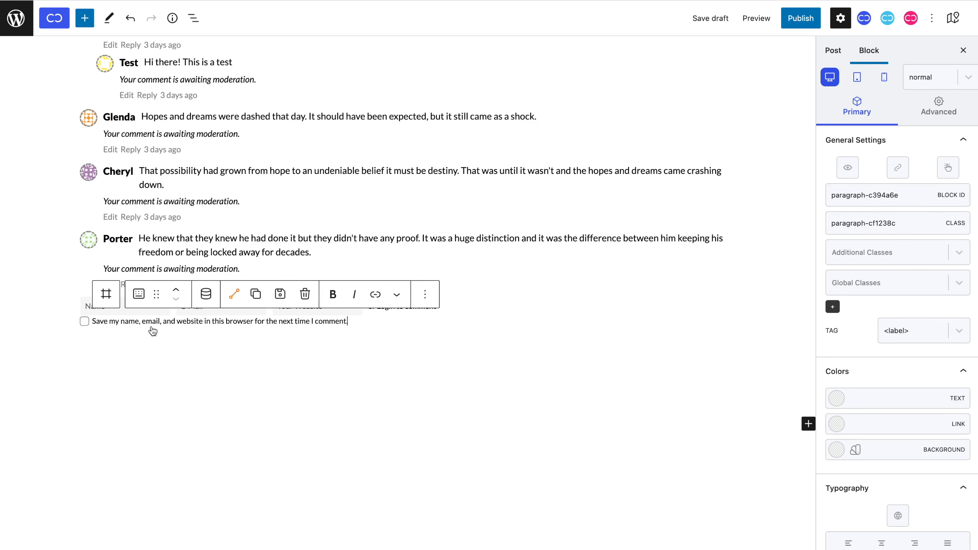
key(BackSpace)
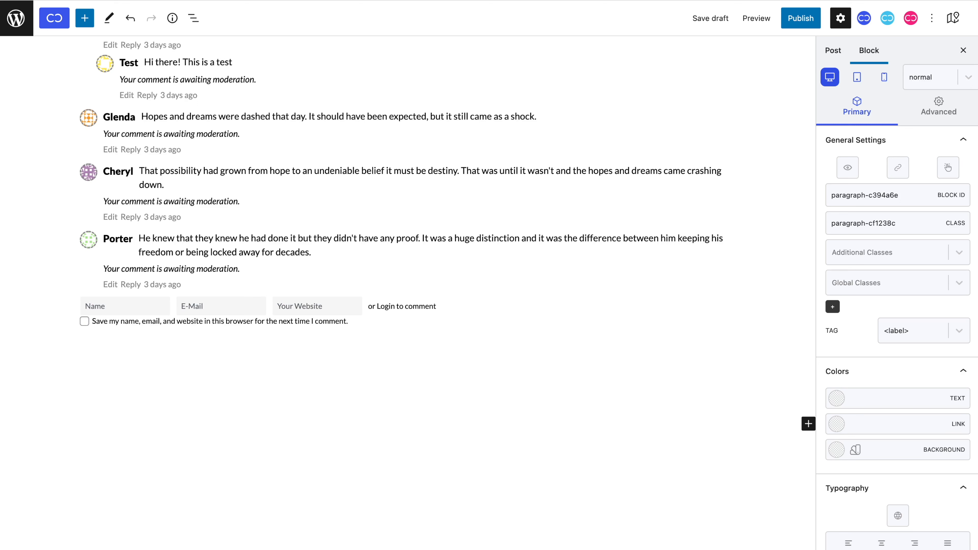
Give the Name, E-Mail, Website fields row a 10 px bottom margin.
click(101, 300)
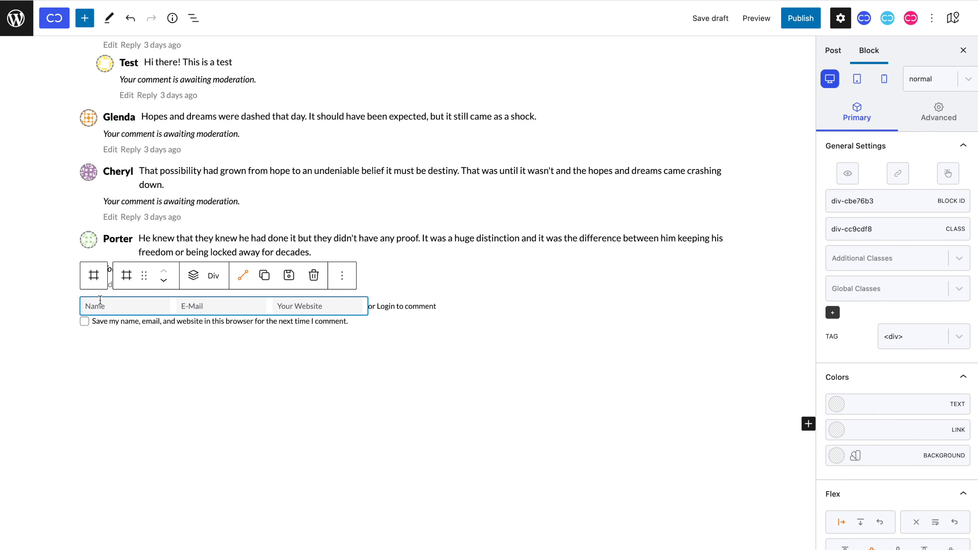
click(918, 123)
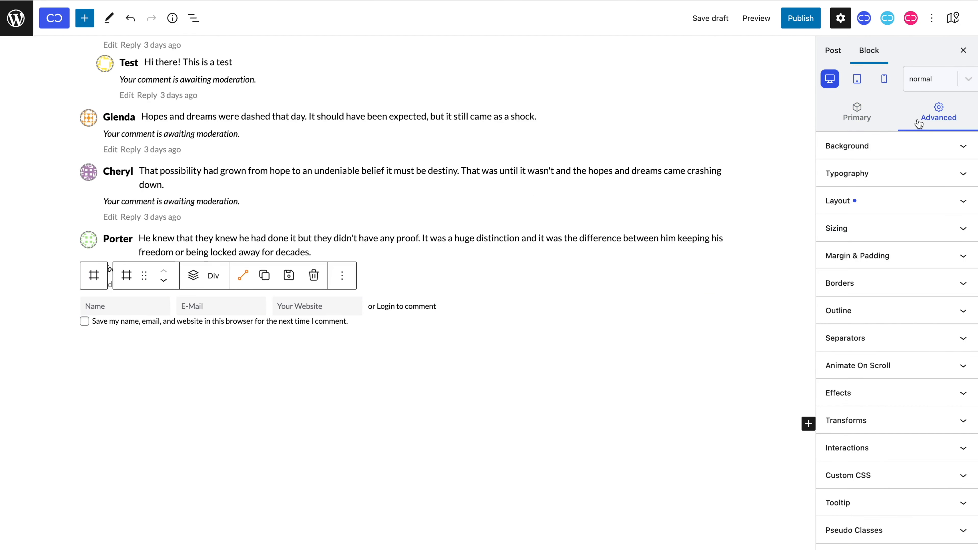
click(921, 255)
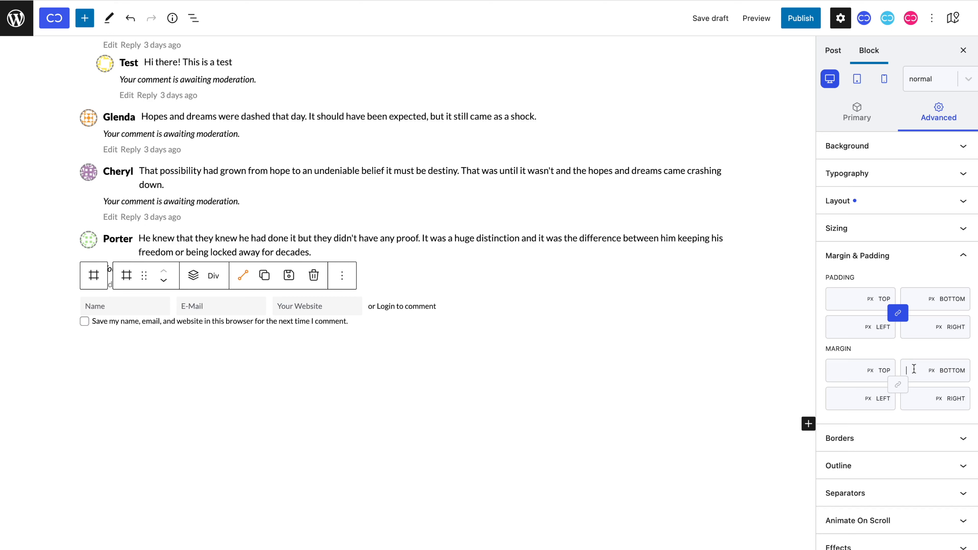
text(10)
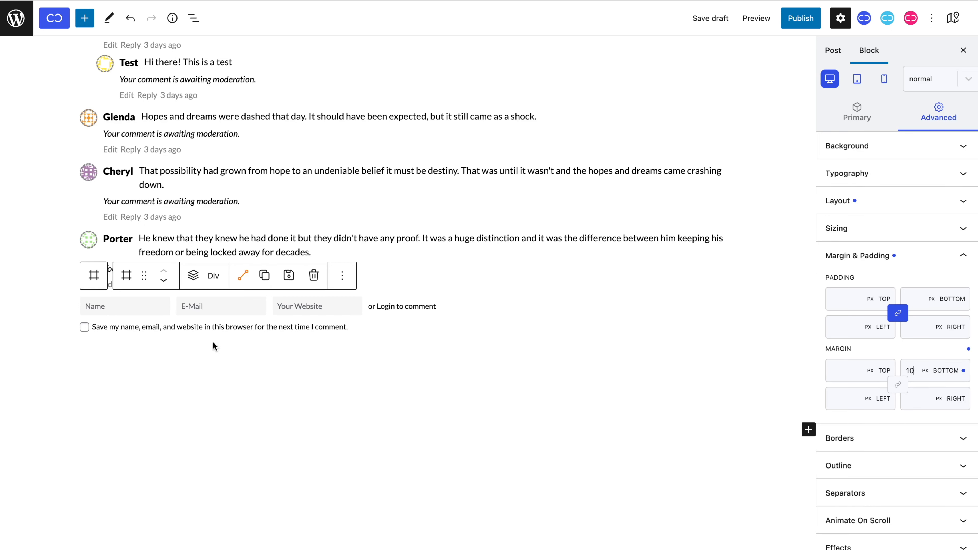
click(94, 275)
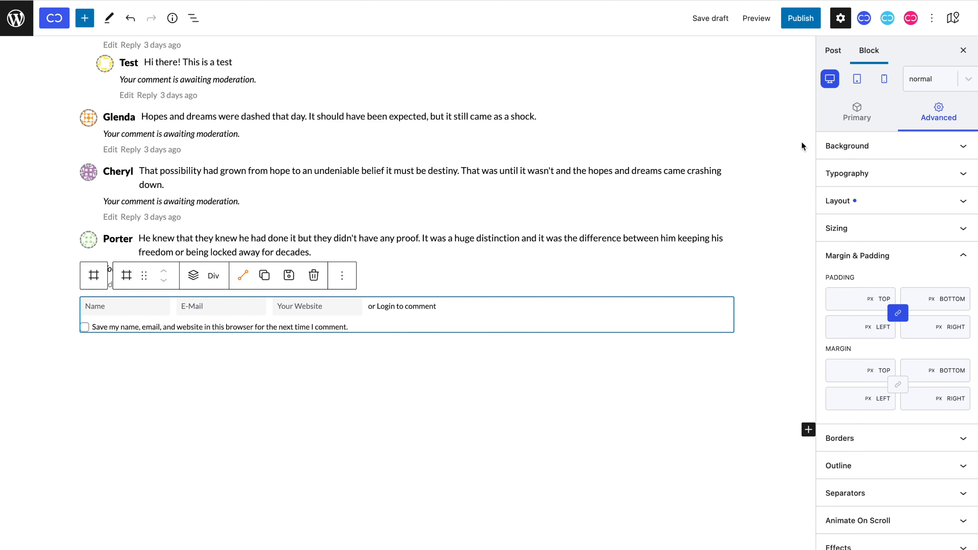
click(829, 130)
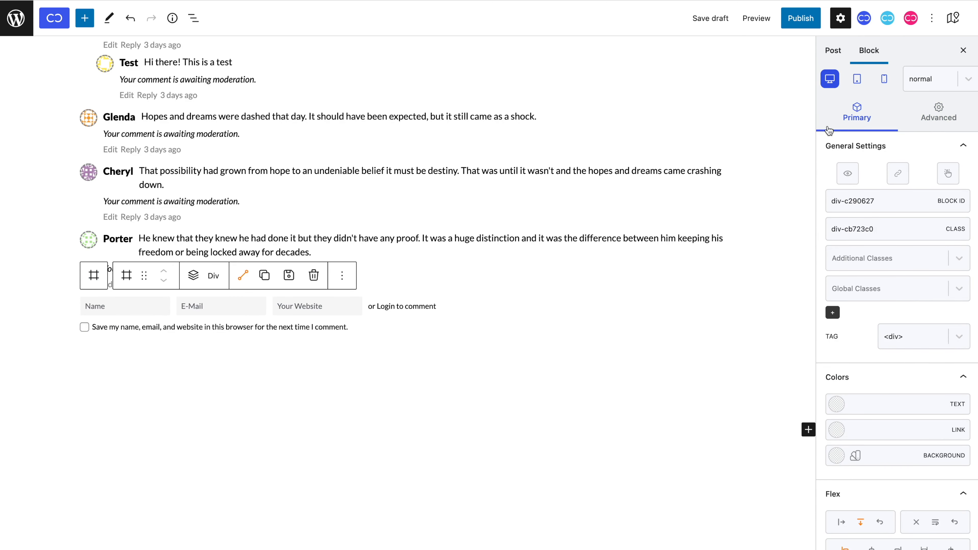
Show the group only when Comments Registration is false, hiding it for logged-in users.
click(847, 173)
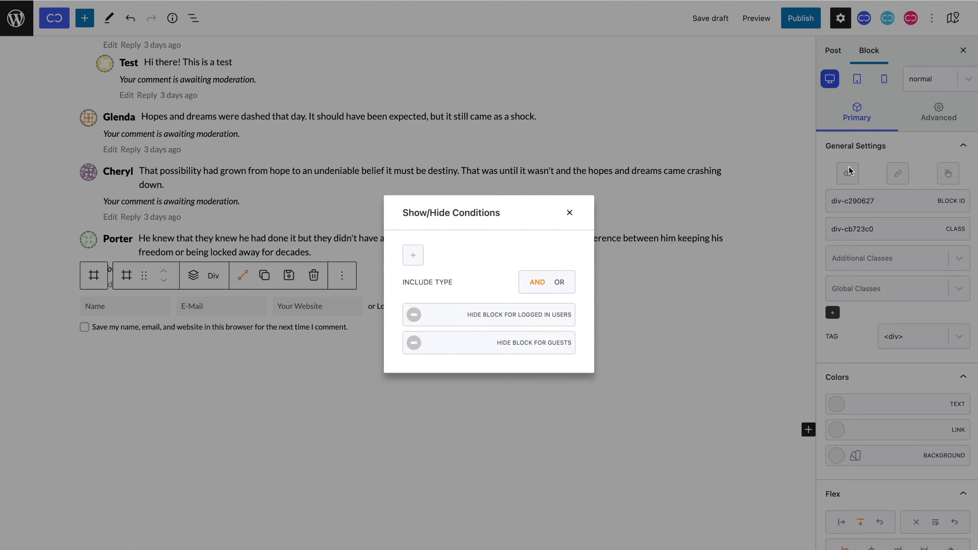
click(422, 254)
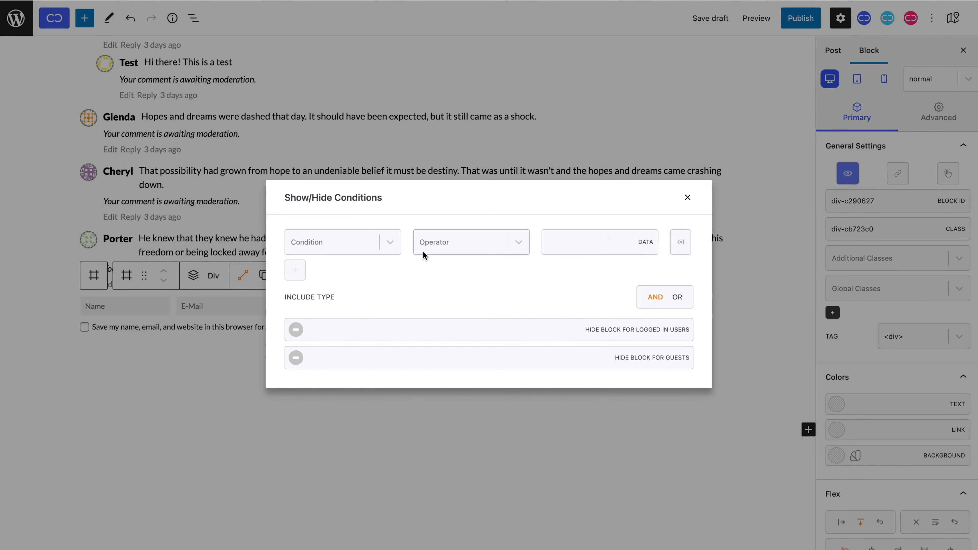
click(377, 248)
text(comme)
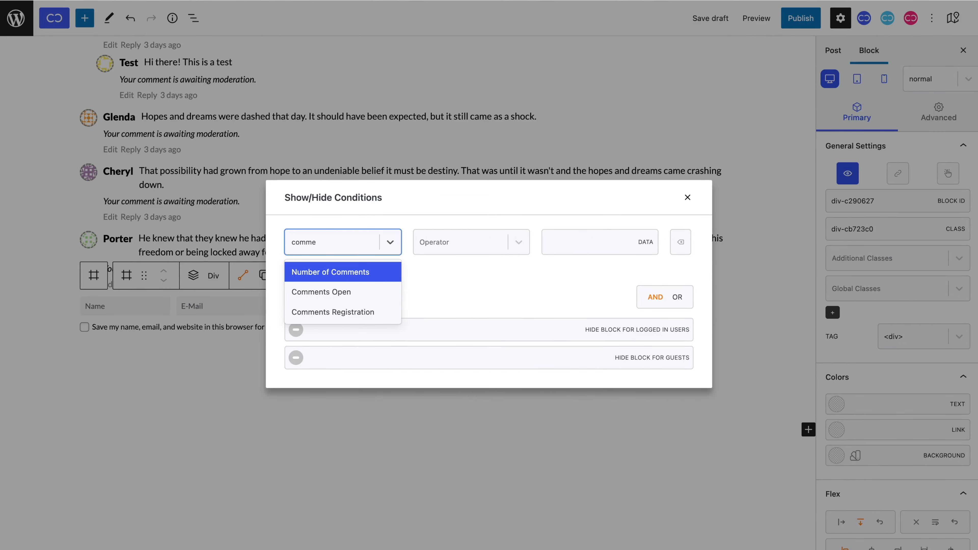
click(387, 312)
click(470, 239)
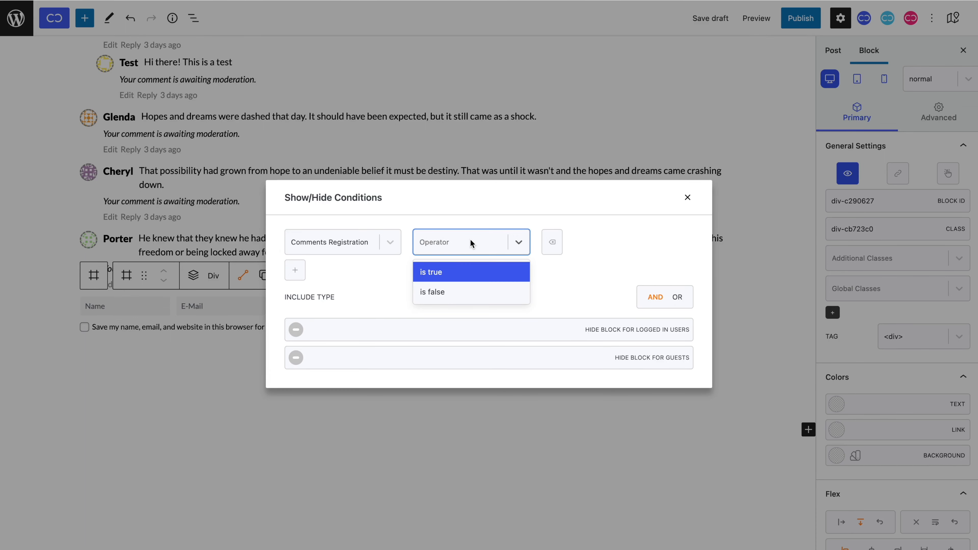
click(457, 292)
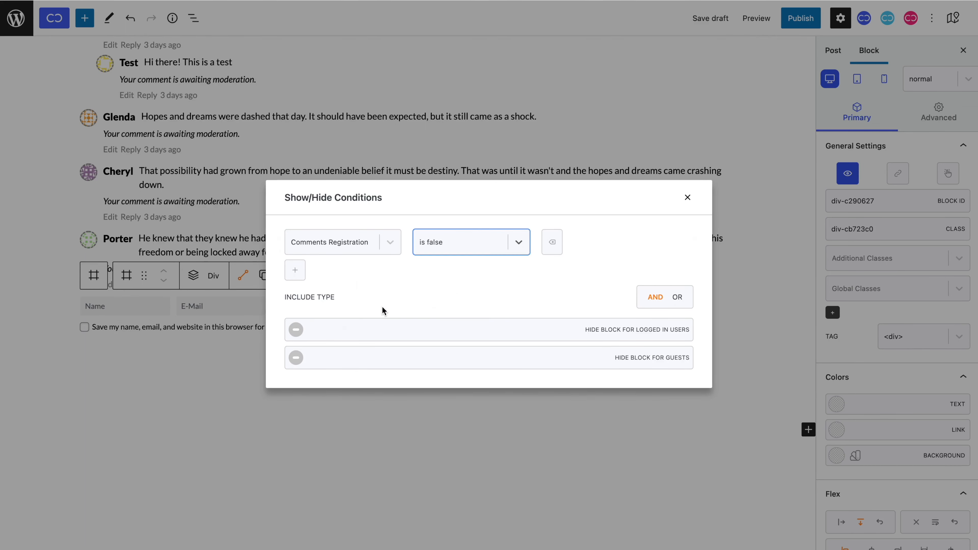
click(296, 330)
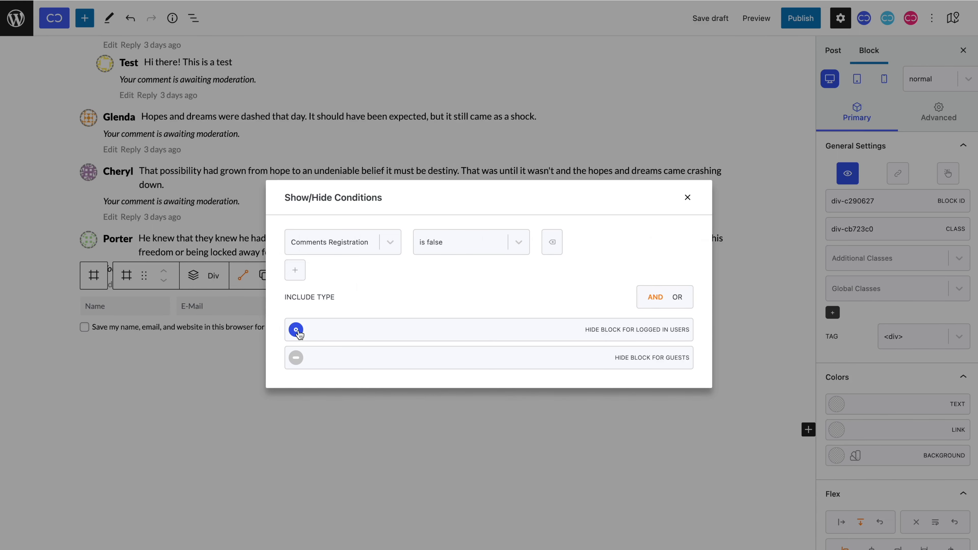
click(688, 197)
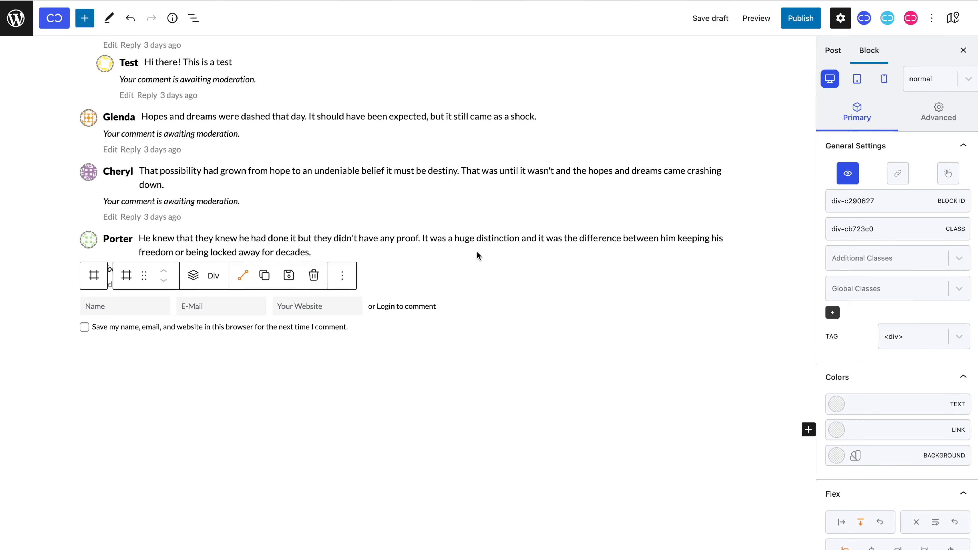
Insert a new empty Div block into the comment form.
click(87, 292)
click(197, 278)
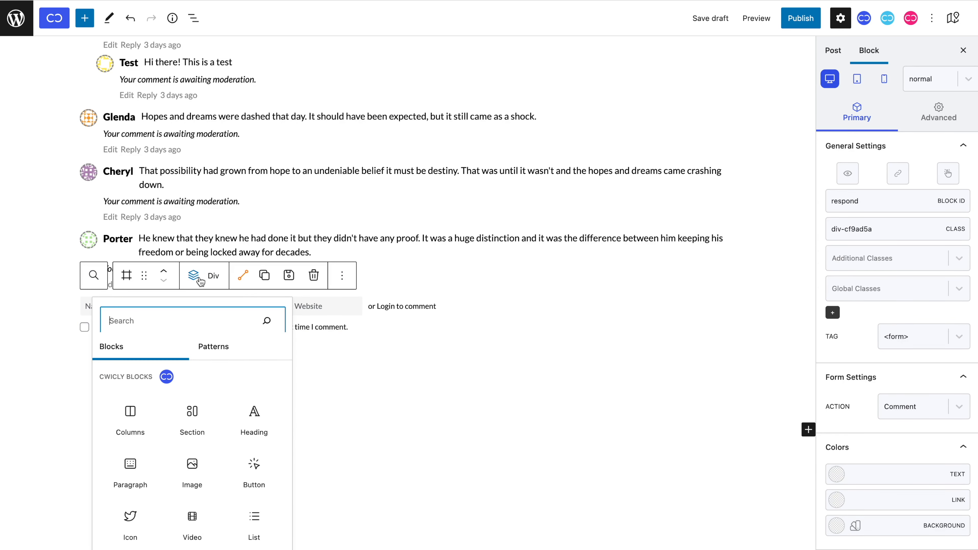
scroll(207, 454, down, 3)
click(190, 511)
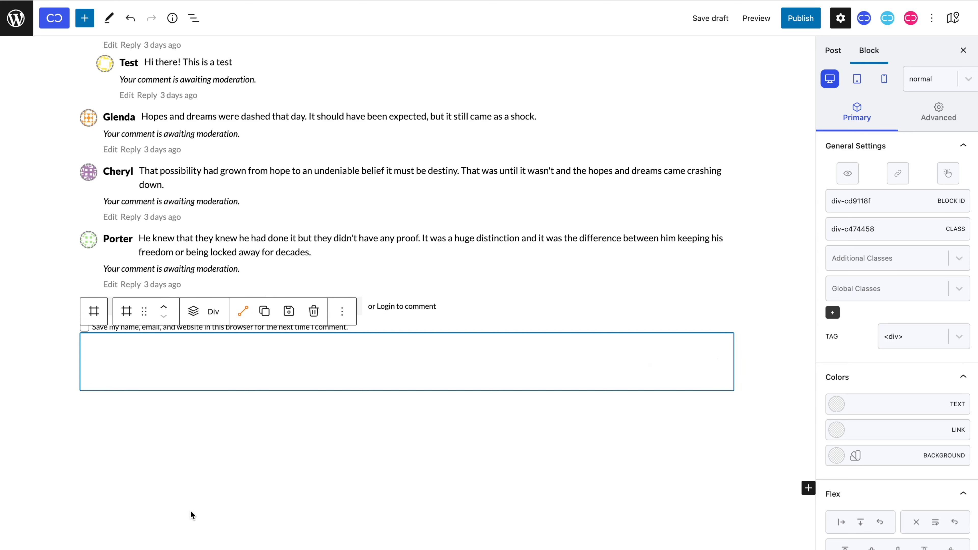
Lay out the empty Div as a flex row with items centered.
scroll(860, 397, down, 5)
click(844, 400)
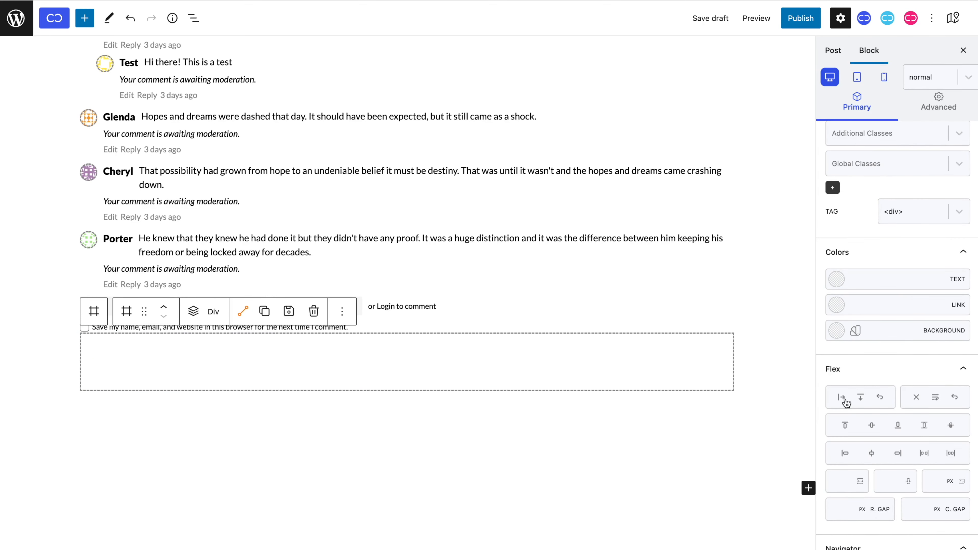
click(871, 427)
Copy the comment avatar block to paste inside the new Div.
click(96, 242)
click(96, 242)
key(ctrl+c)
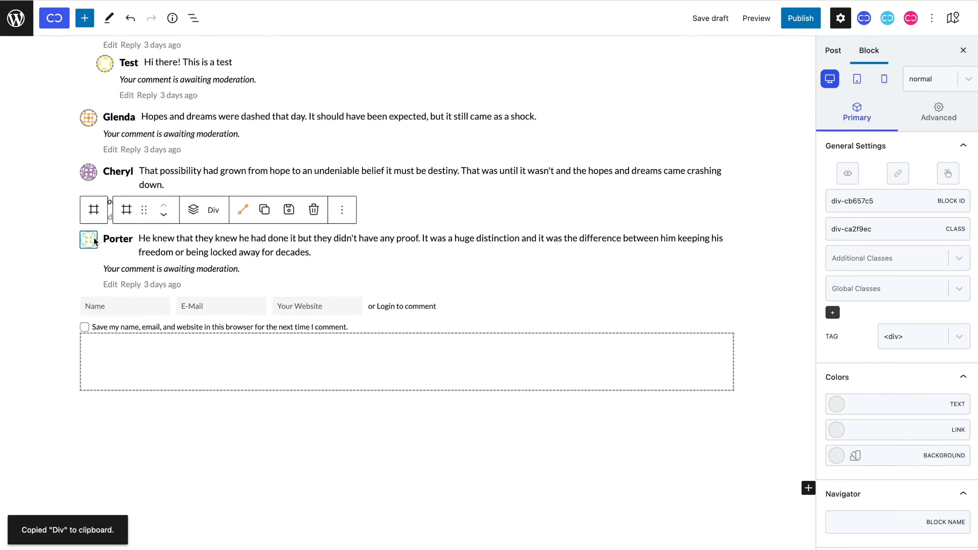
scroll(142, 366, down, 3)
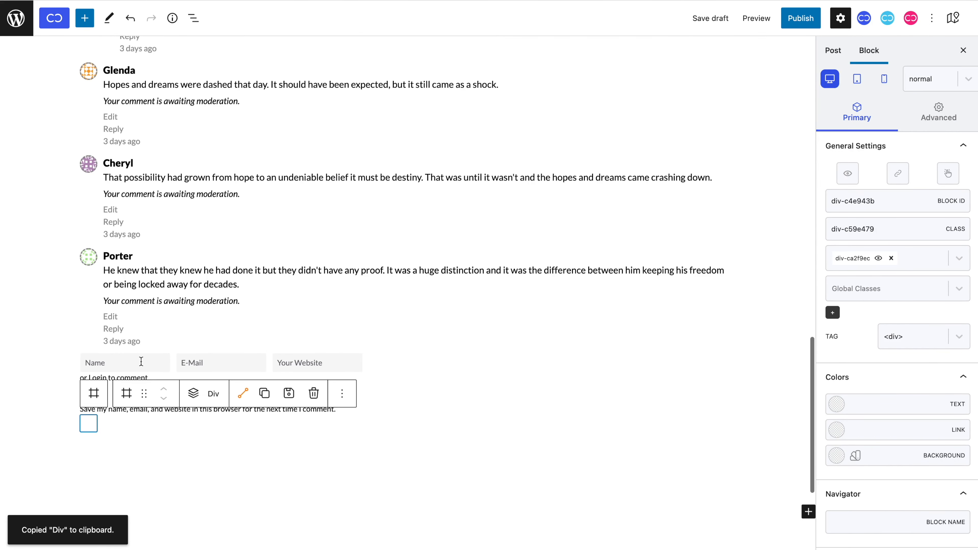
Set the Div's background to a dynamic image from WordPress User Picture.
click(938, 125)
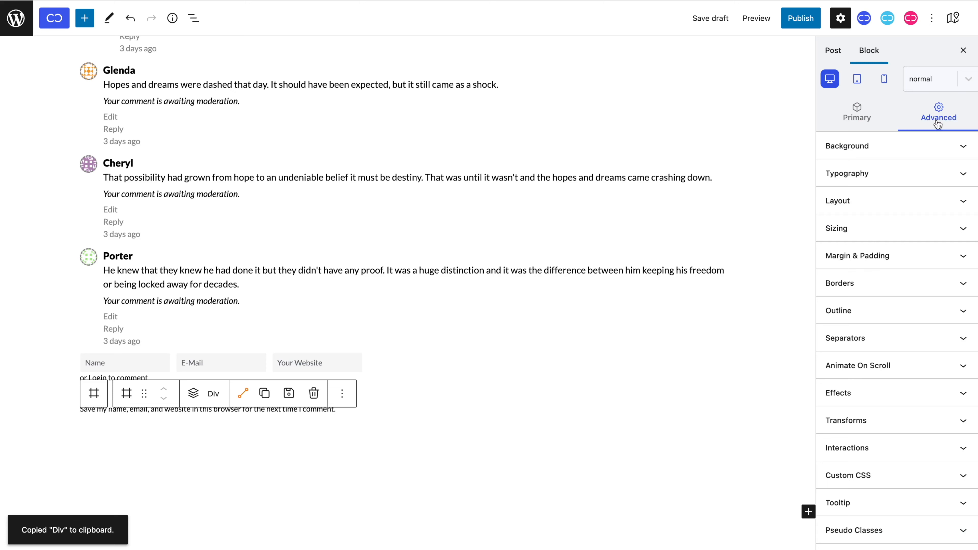
click(937, 147)
click(903, 225)
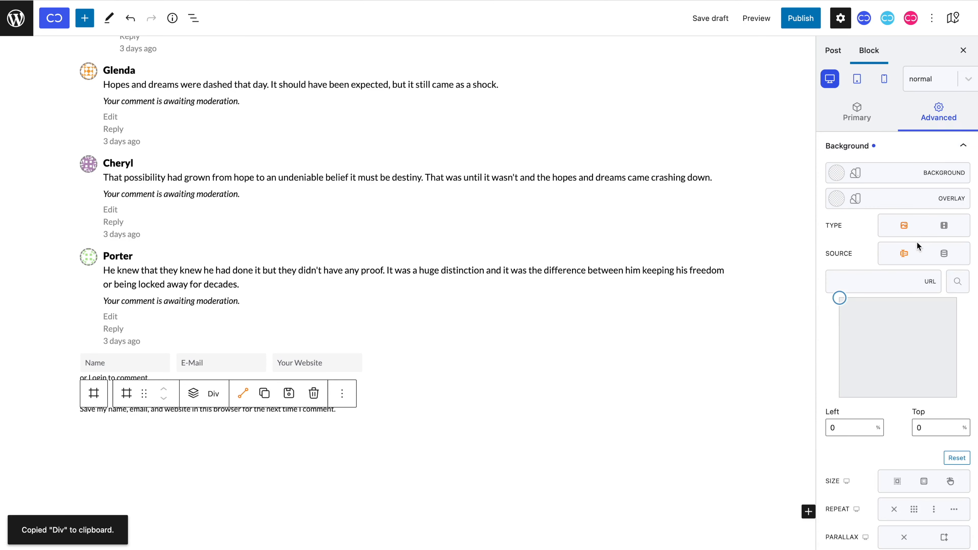
click(945, 254)
click(937, 280)
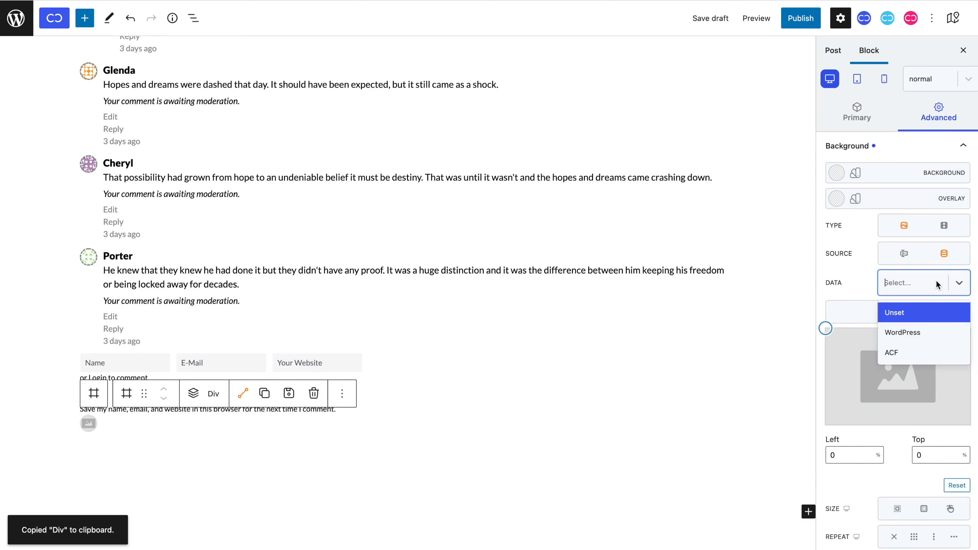
click(938, 323)
click(935, 314)
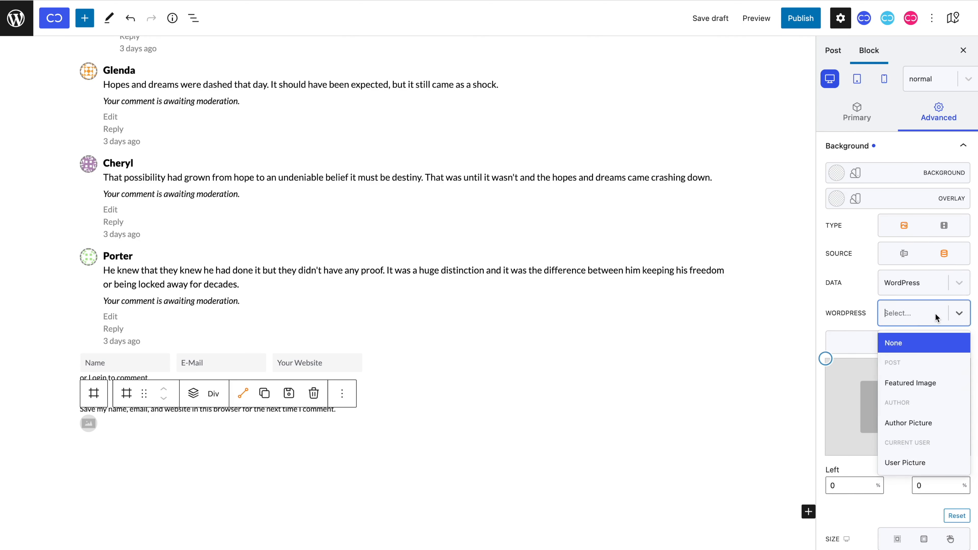
click(928, 464)
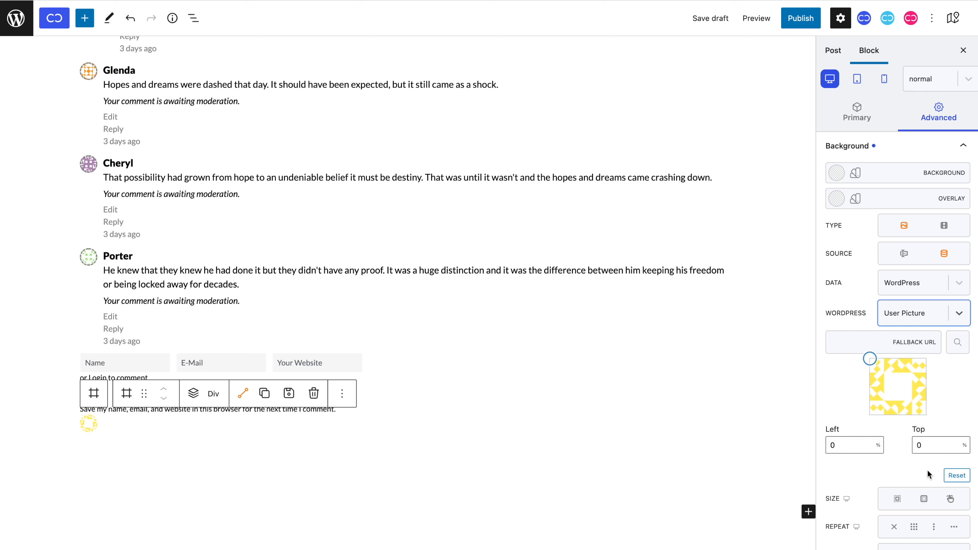
scroll(928, 469, down, 10)
Activate an avatar tooltip showing the WordPress User Name, then select its parent Div.
click(926, 458)
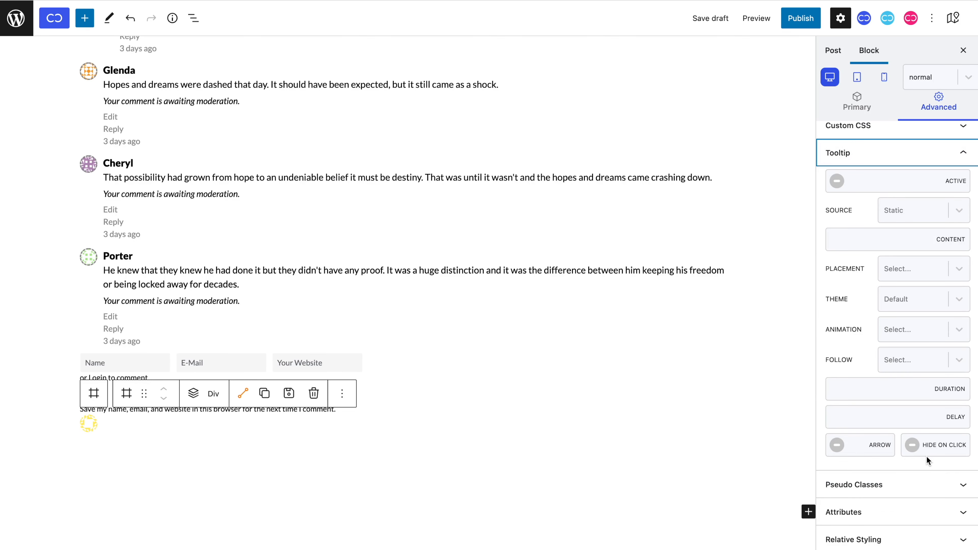
click(840, 184)
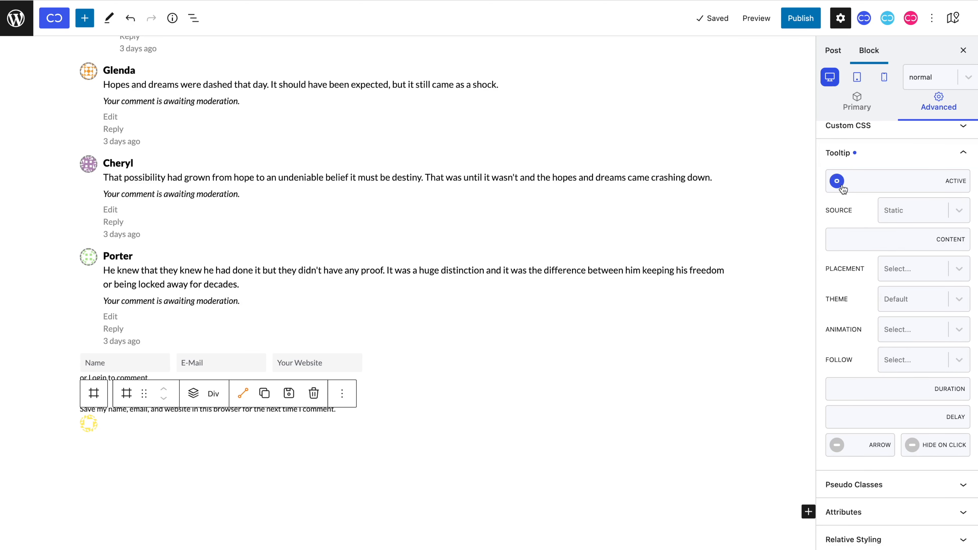
click(898, 211)
click(901, 260)
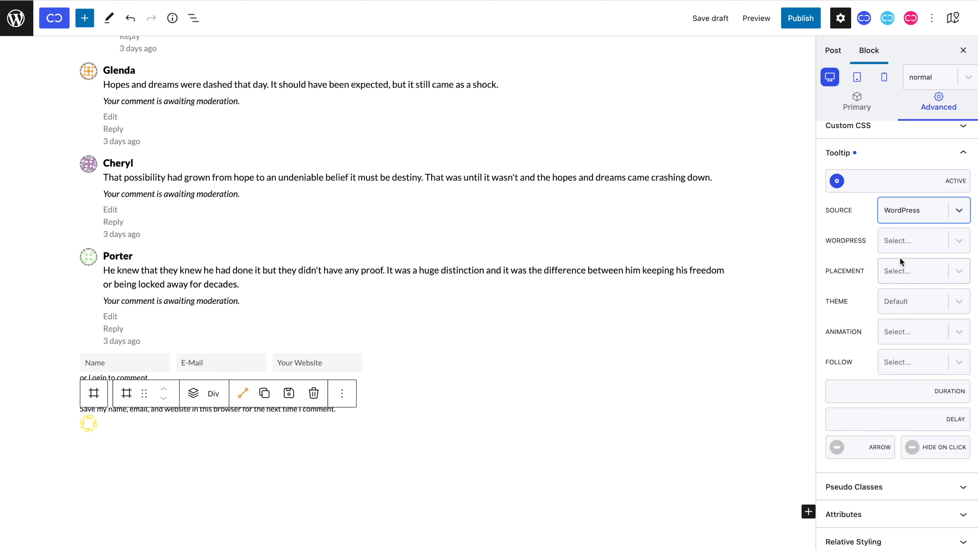
click(903, 243)
scroll(908, 315, down, 10)
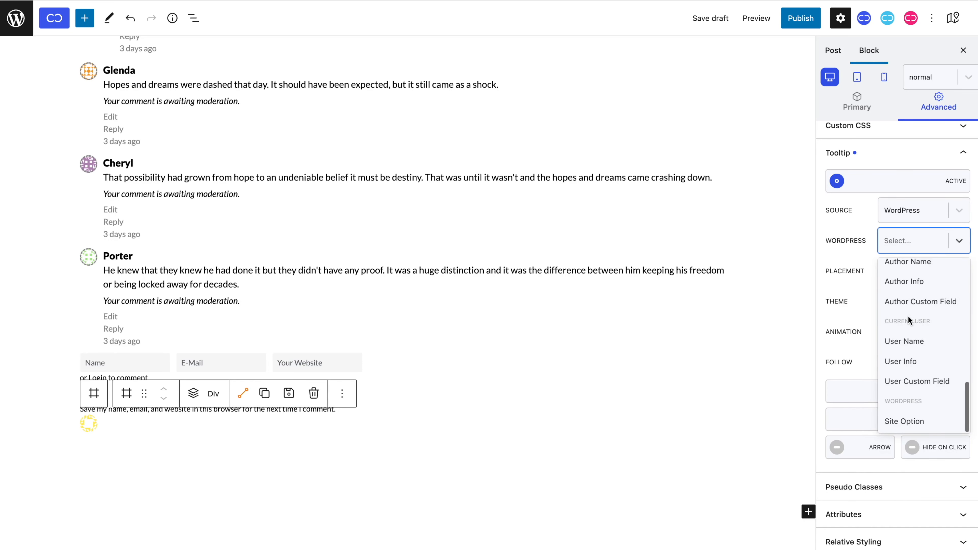
click(914, 349)
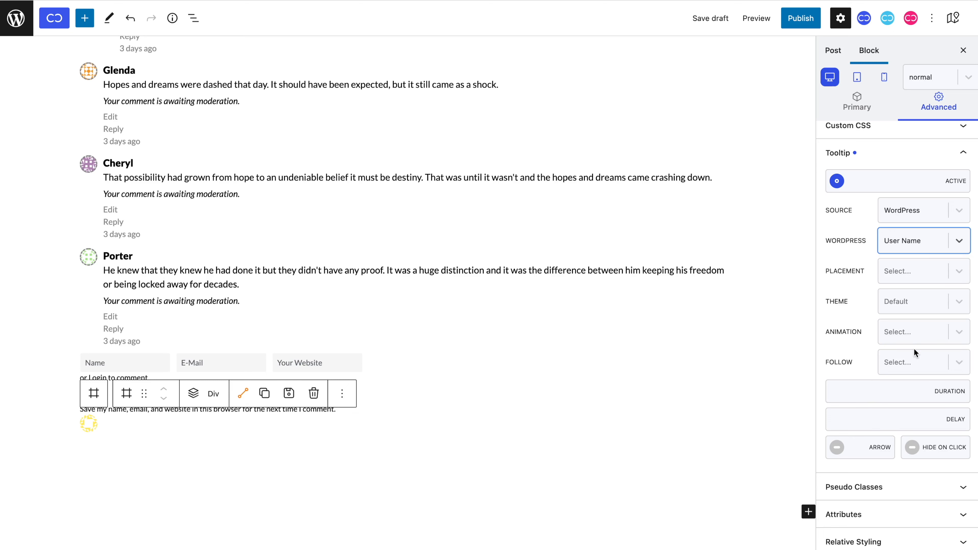
click(89, 404)
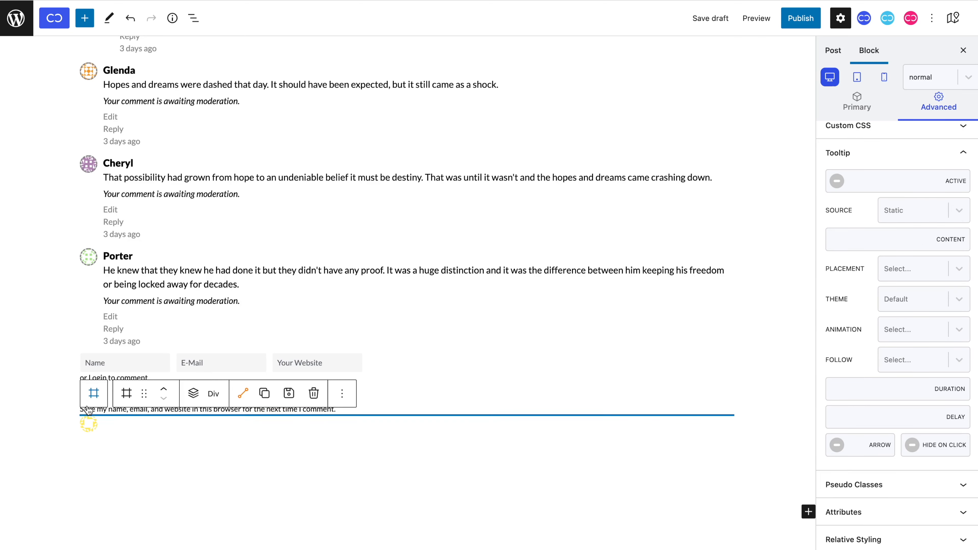
click(193, 394)
Insert a Div laid out as a centered flex row with #f7f7f7 background.
scroll(192, 287, down, 3)
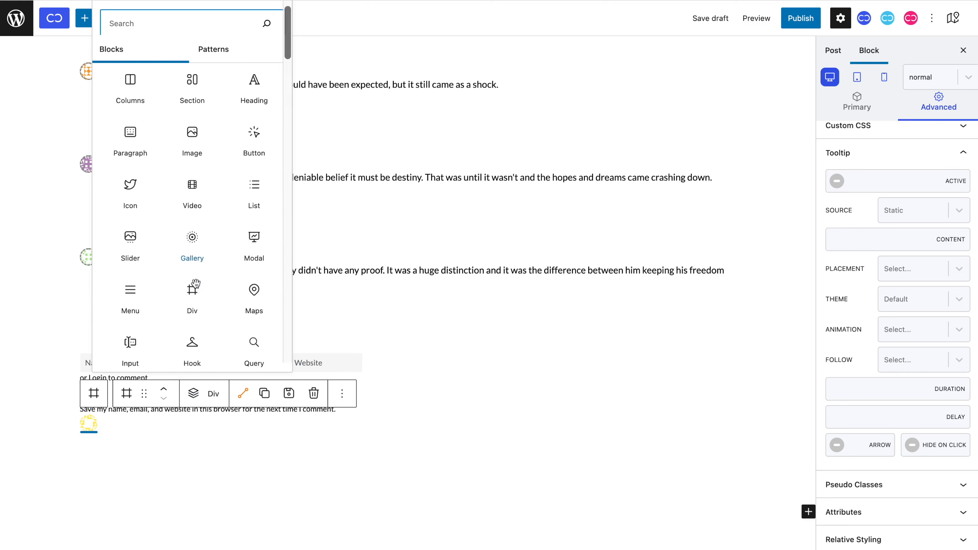
click(195, 285)
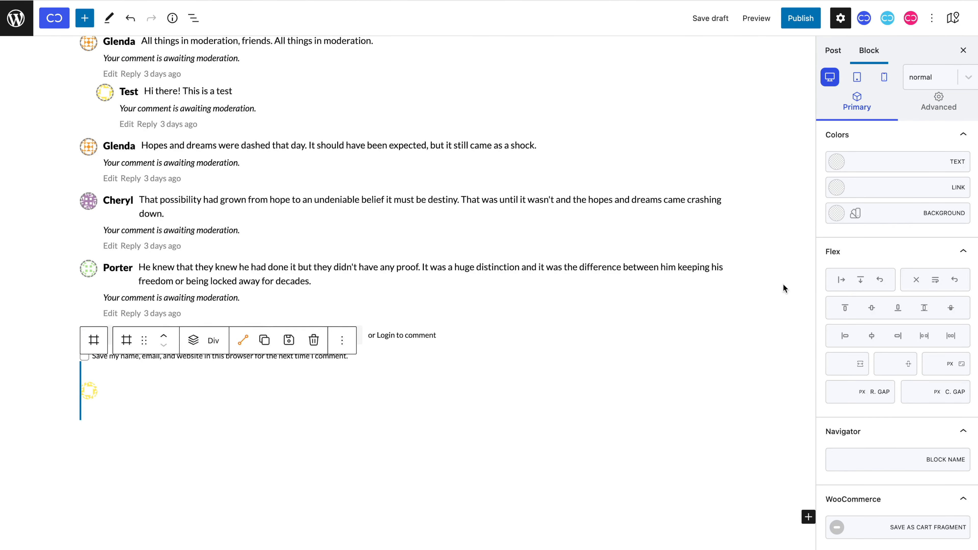
click(841, 280)
click(870, 310)
click(876, 219)
key(super+v)
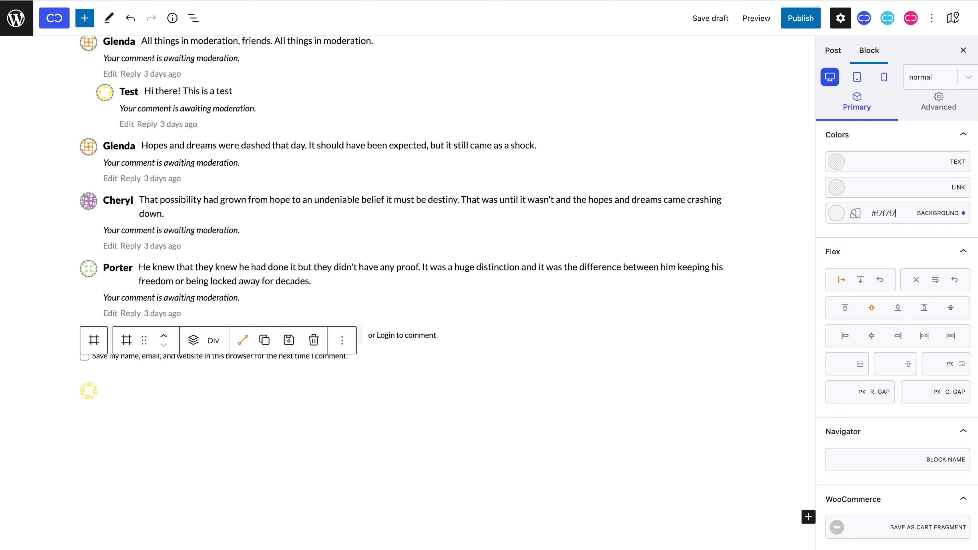
Make the grey box 100% wide with a 40px left margin.
click(938, 104)
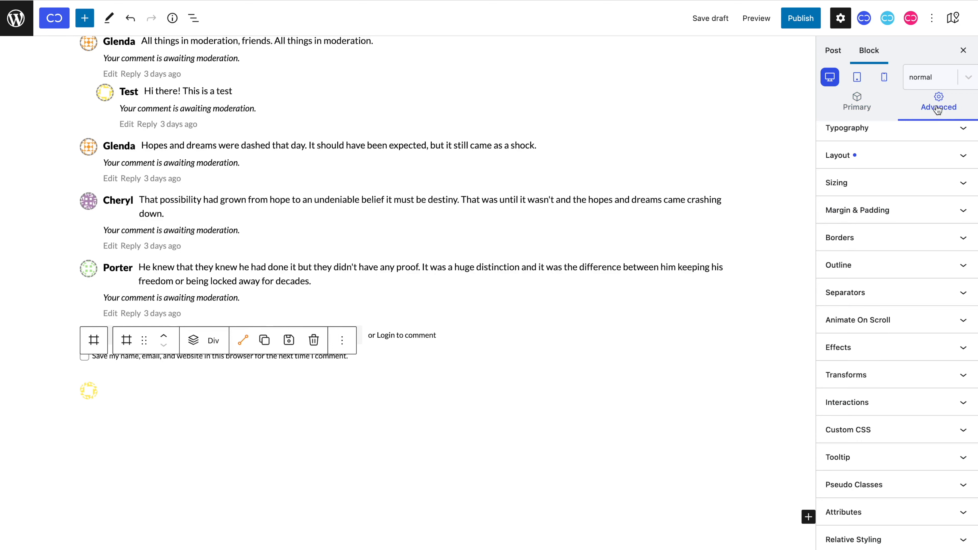
click(934, 187)
click(923, 211)
text(1)
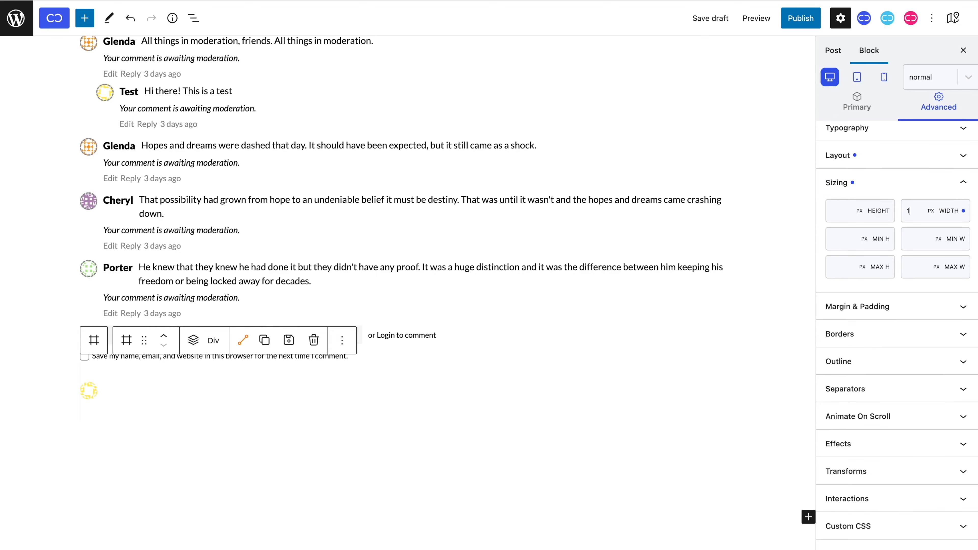
text(00%)
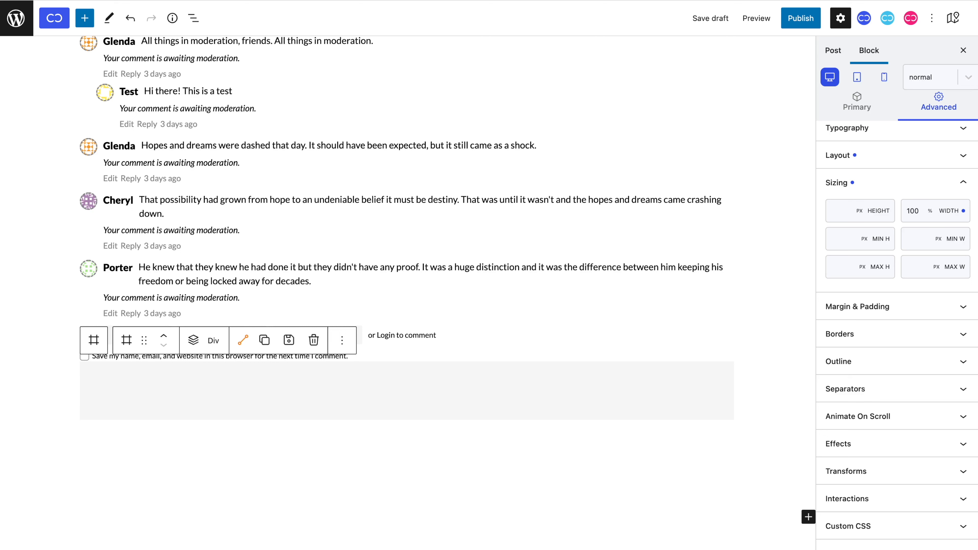
click(911, 307)
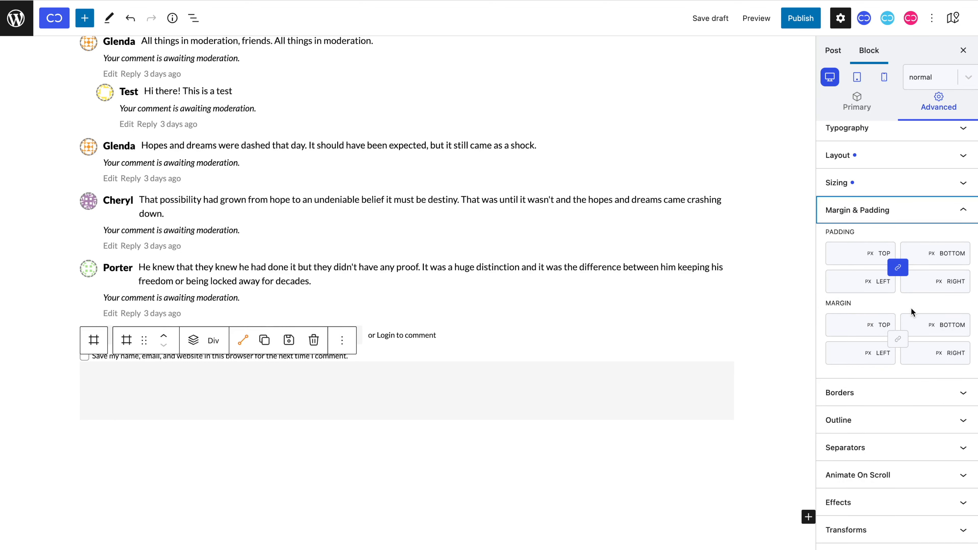
click(853, 358)
text(40)
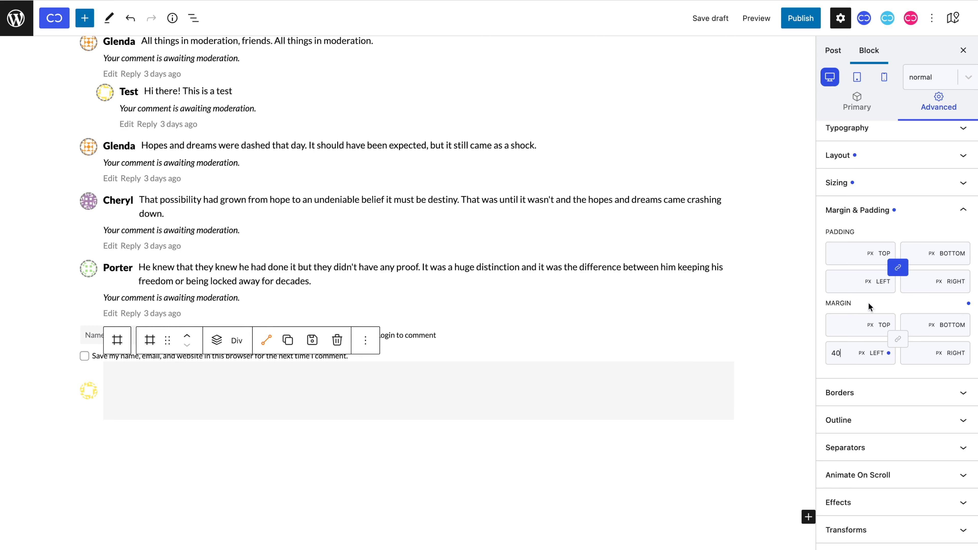
Give the box padding of 15 top/bottom and 18 left/right, plus 18 border radius.
click(897, 268)
click(855, 258)
text(15)
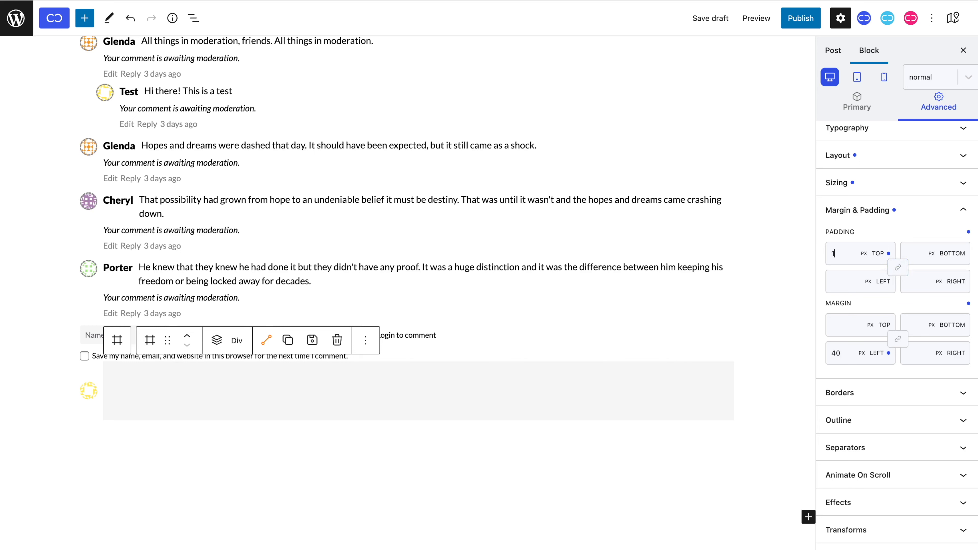
key(Tab)
text(15)
click(855, 281)
text(18)
click(924, 281)
text(18)
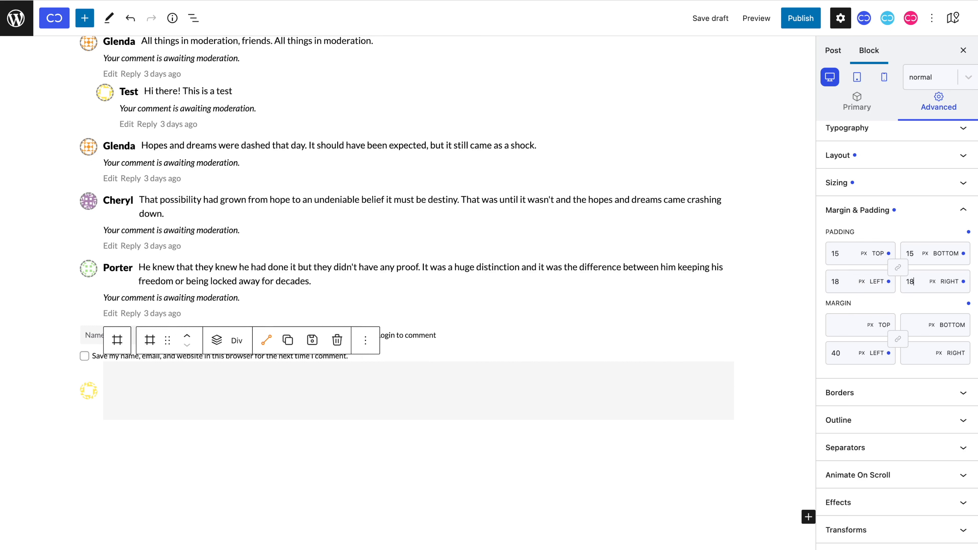
click(918, 395)
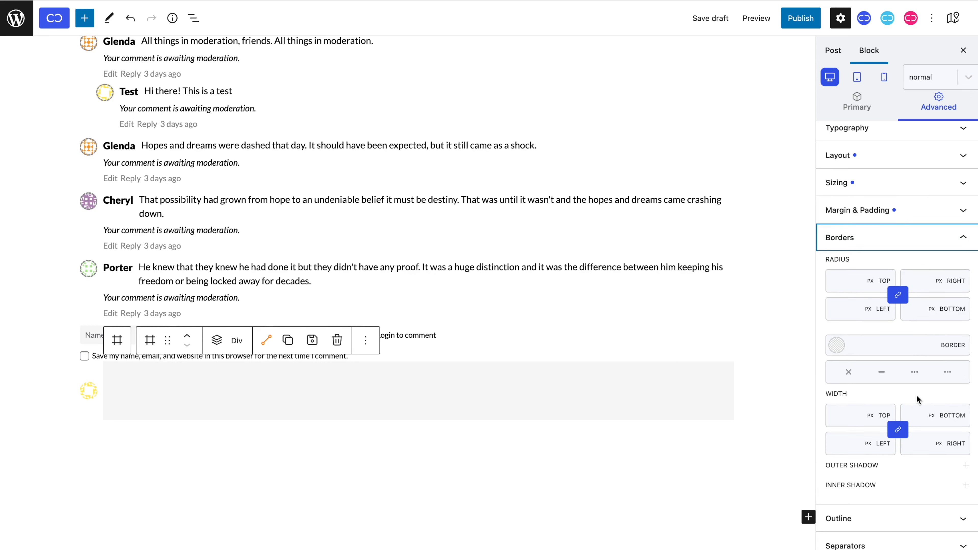
click(850, 287)
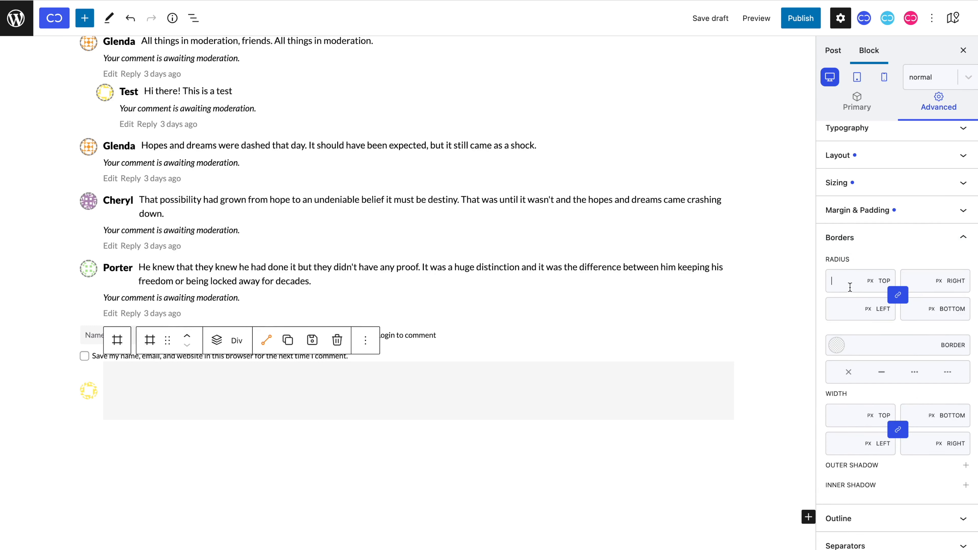
text(18)
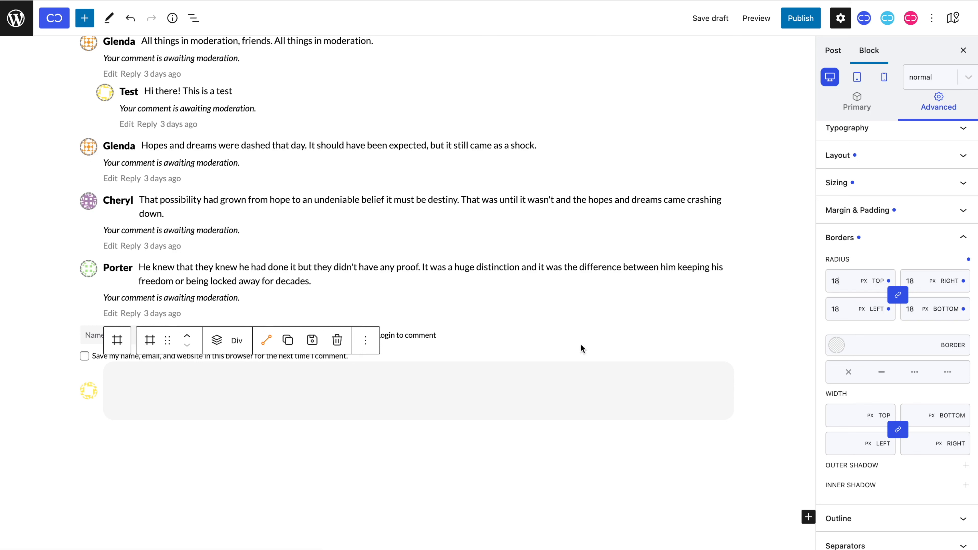
click(217, 341)
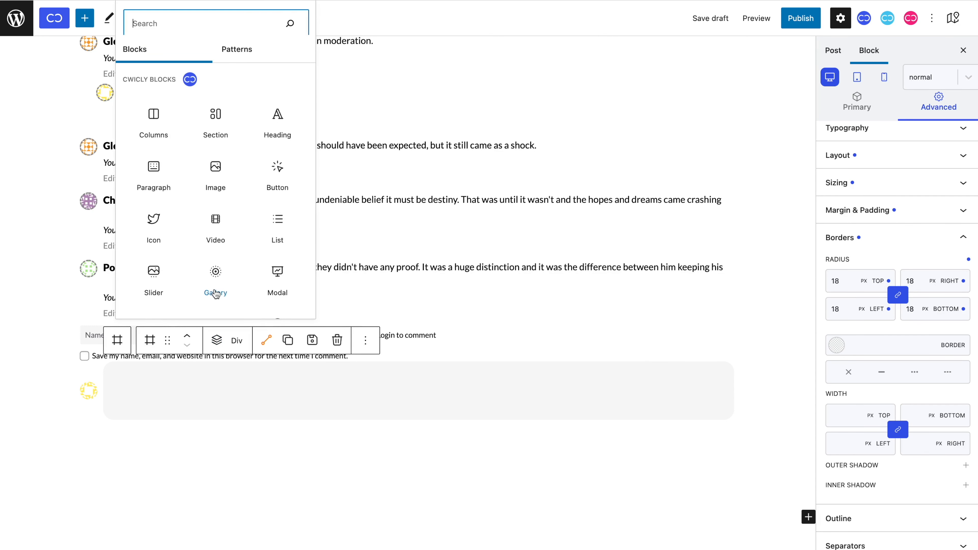
Add an input block in the grey box and make it a Comment Area.
scroll(214, 296, down, 3)
click(154, 294)
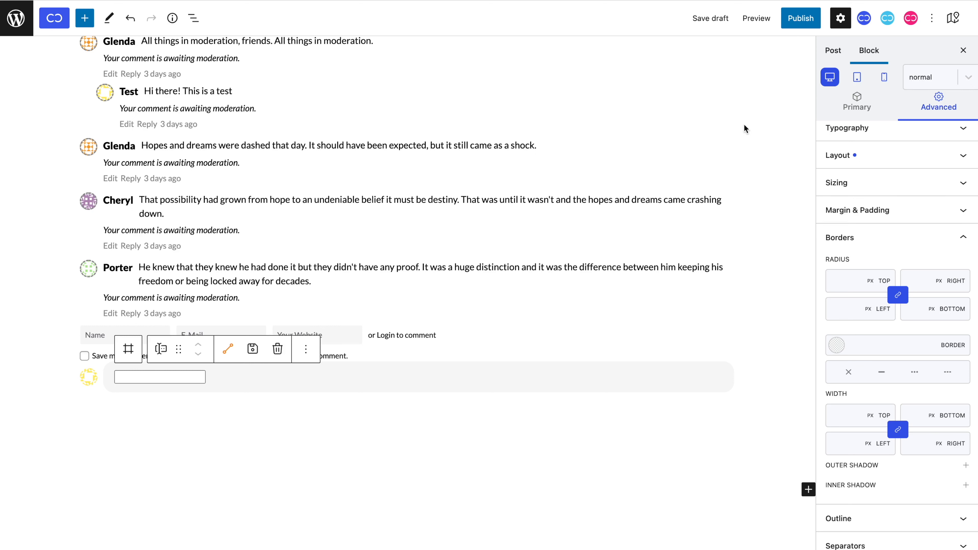
click(822, 117)
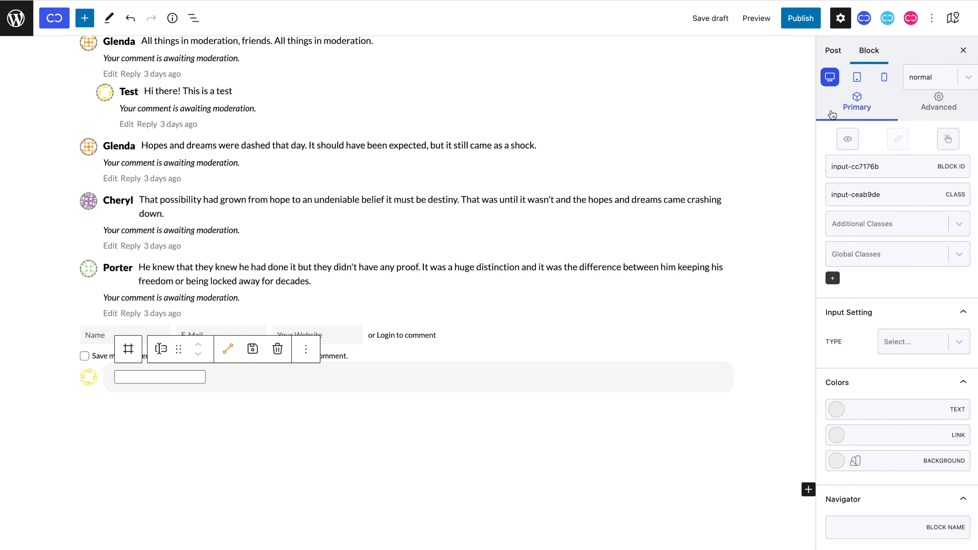
click(891, 348)
click(905, 391)
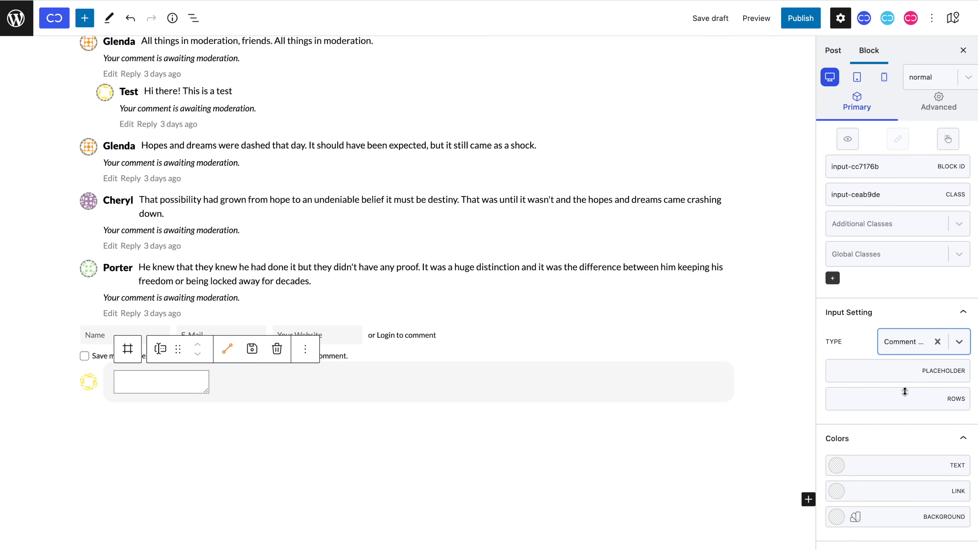
Give the textarea placeholder 'Write your comment...', 1 row and transparent #00000000 background.
click(881, 371)
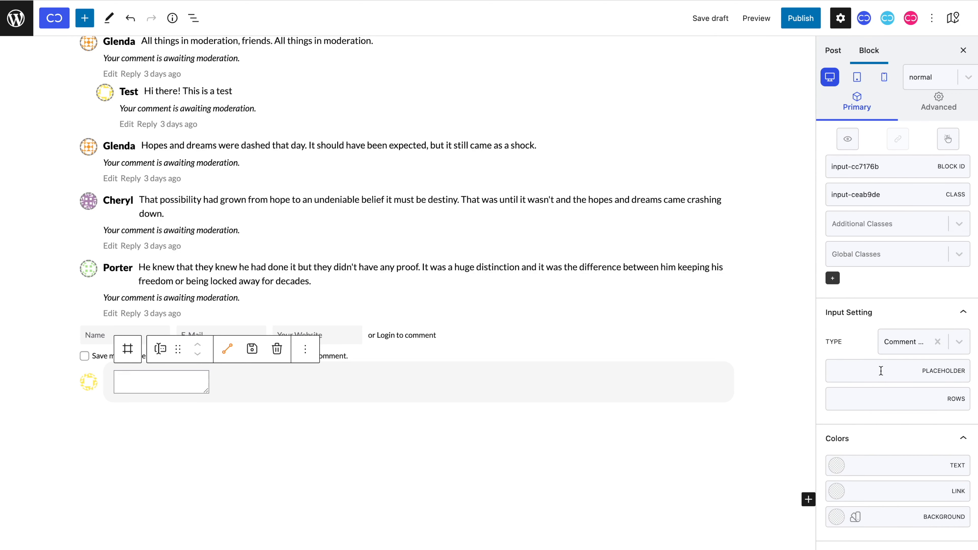
text(Write your comment...)
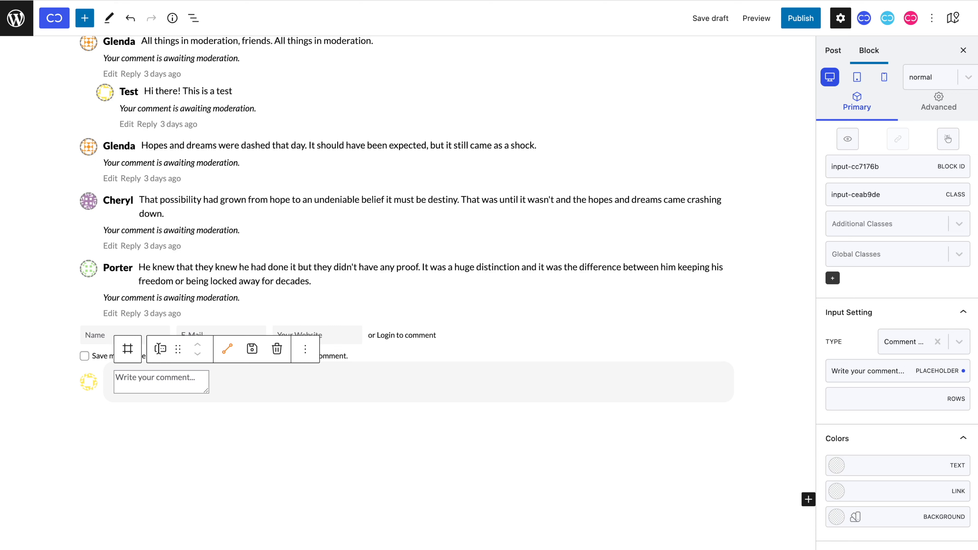
click(882, 400)
text(1)
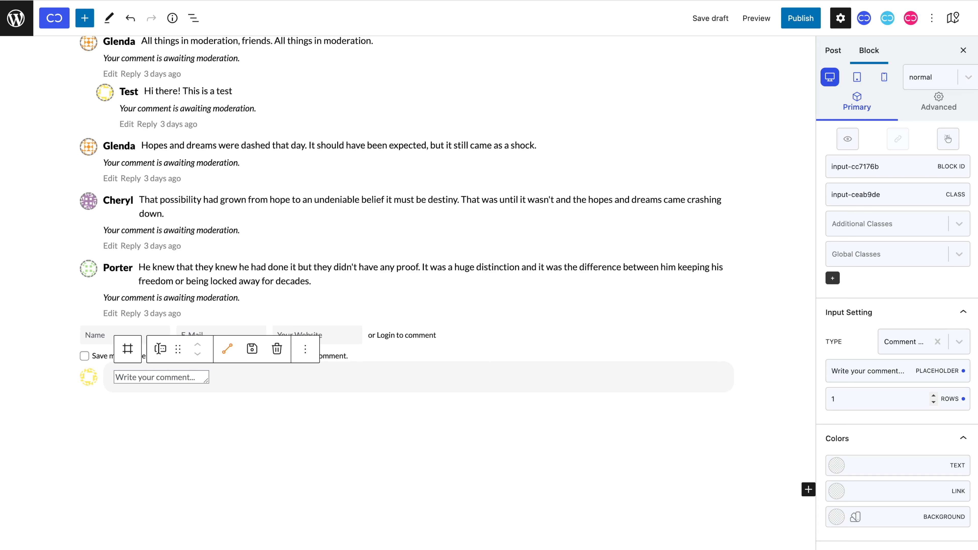
click(836, 516)
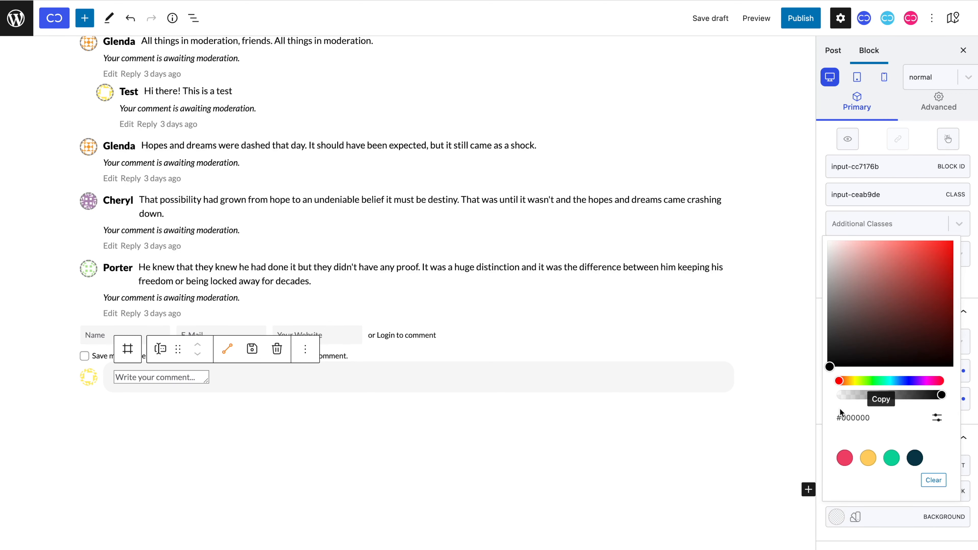
click(843, 394)
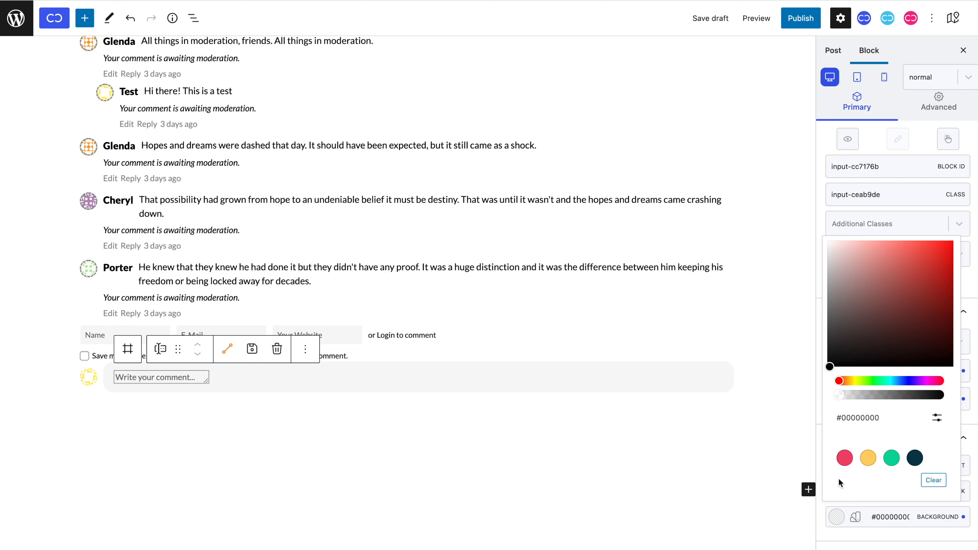
click(845, 539)
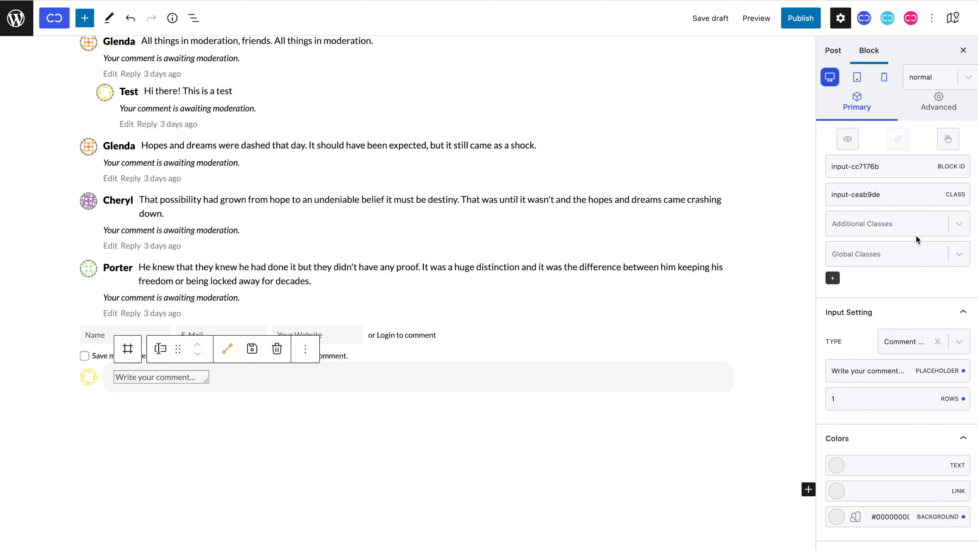
click(963, 118)
Set the textarea's font family to inherit and size to 15px.
click(953, 146)
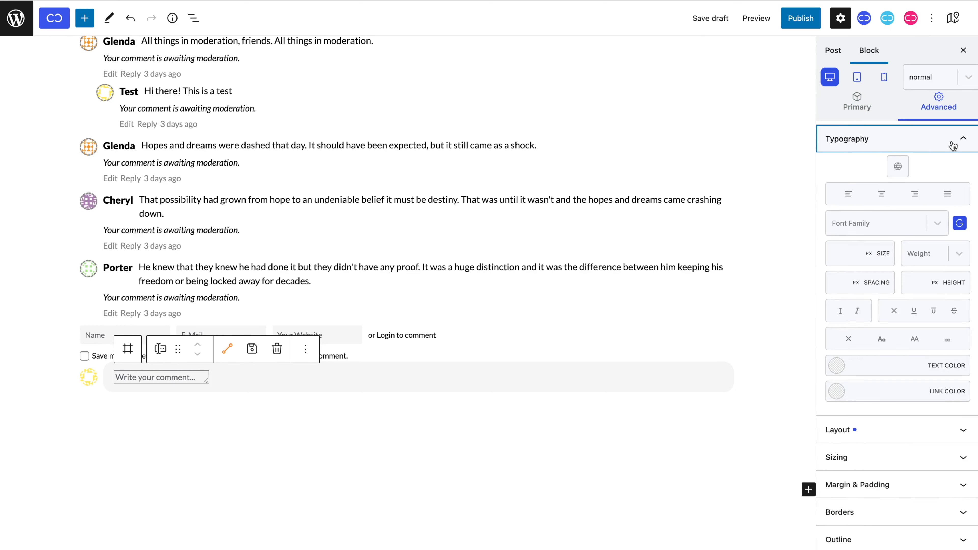
click(904, 225)
click(901, 250)
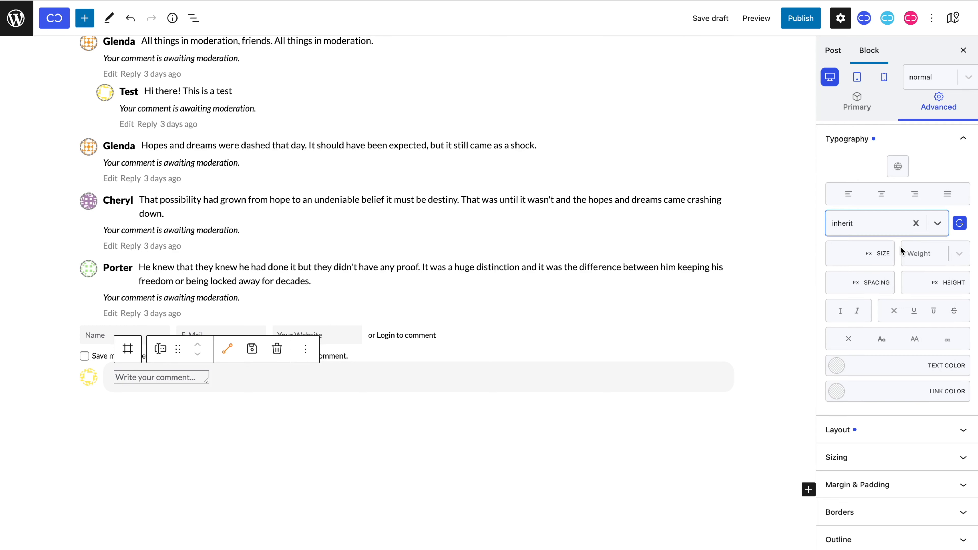
click(849, 257)
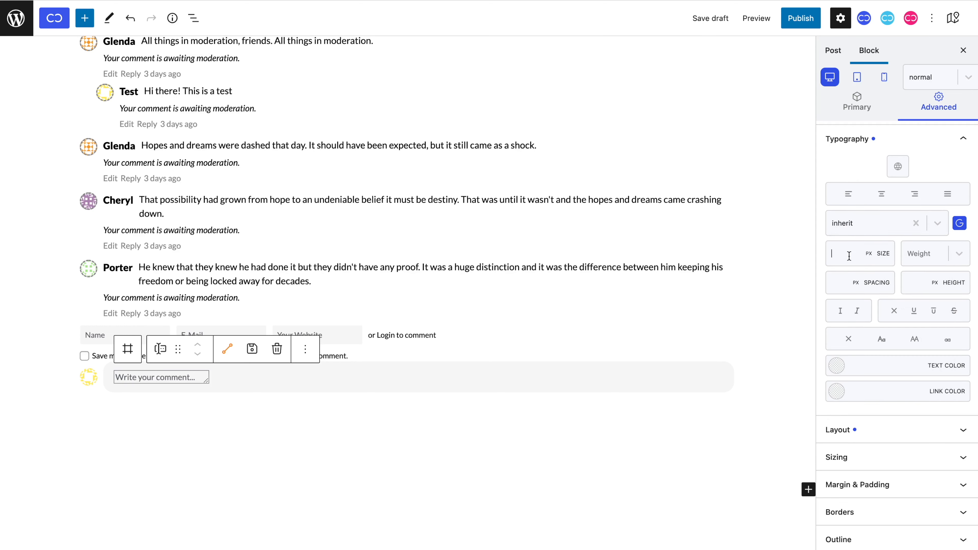
text(15)
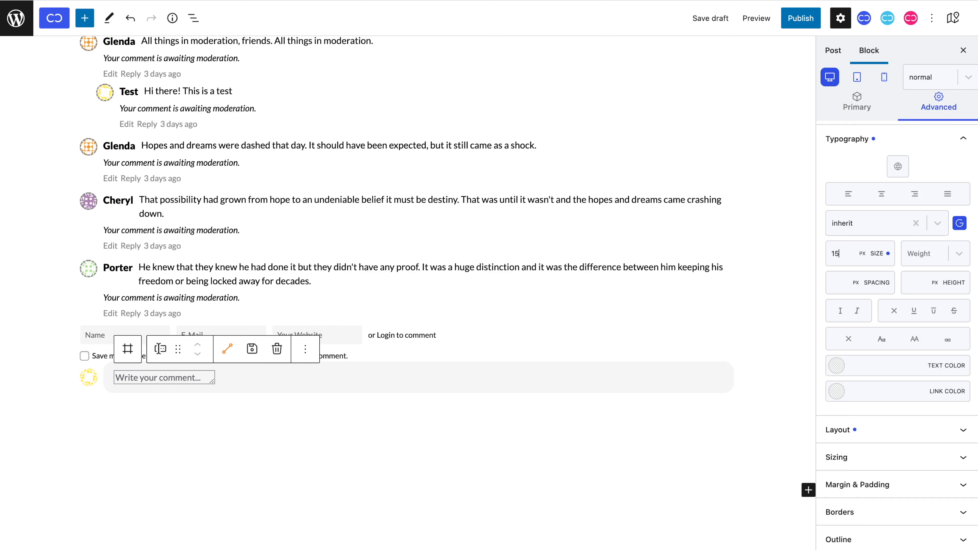
Make the textarea 100% wide with a 15px right margin.
click(859, 458)
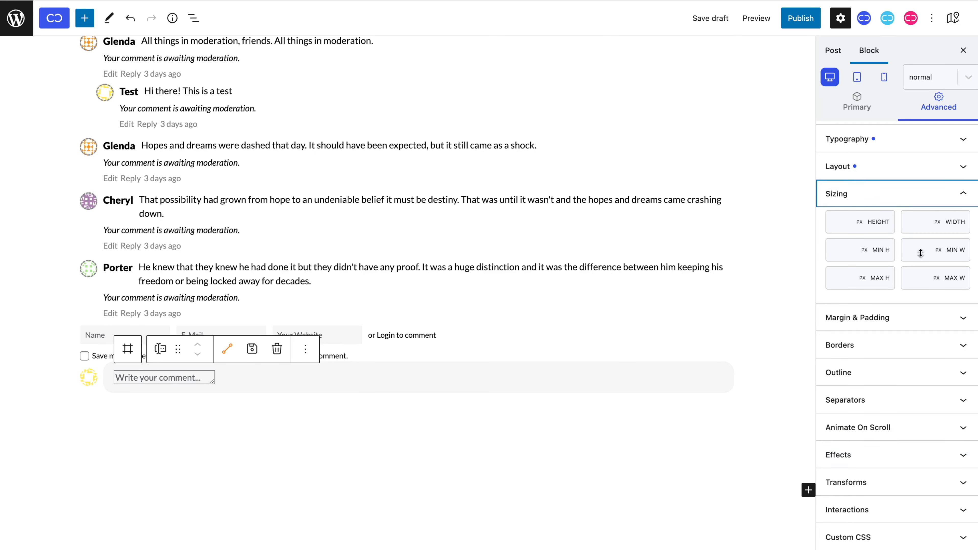
click(920, 222)
text(100)
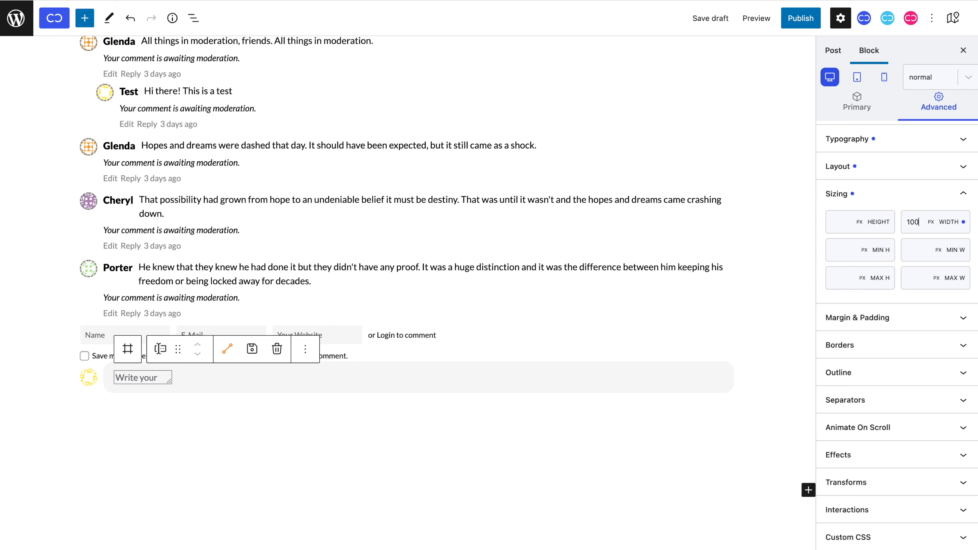
text(%)
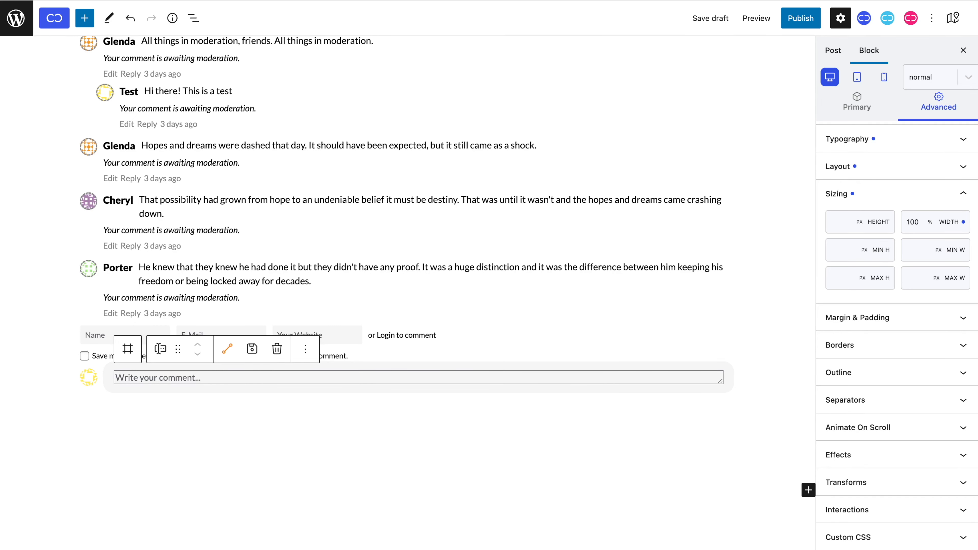
click(915, 317)
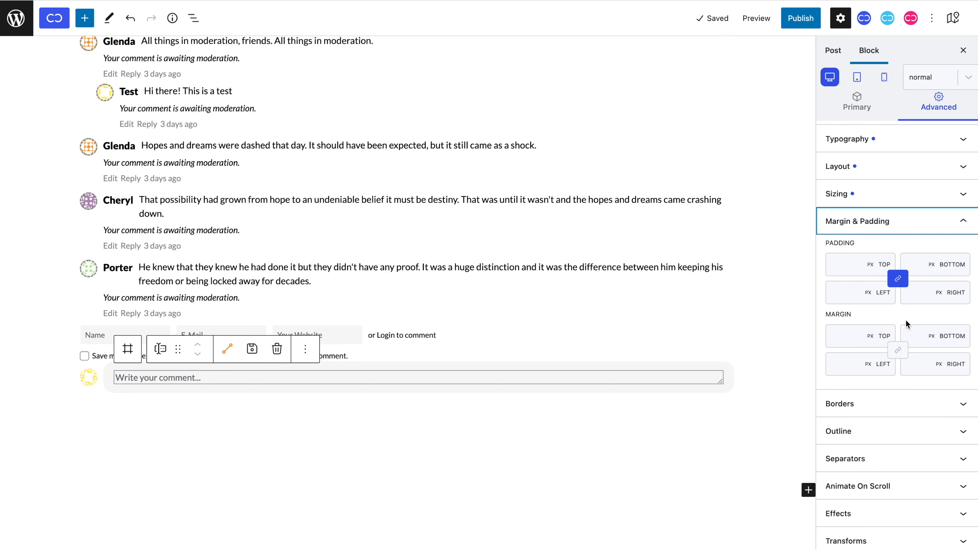
click(912, 363)
text(15)
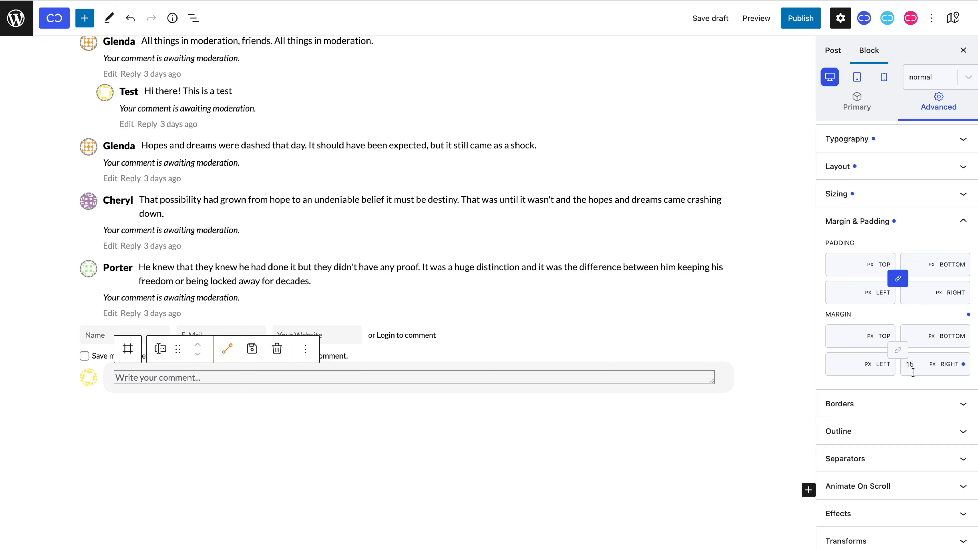
Set the textarea's border and outline styles to none.
click(915, 405)
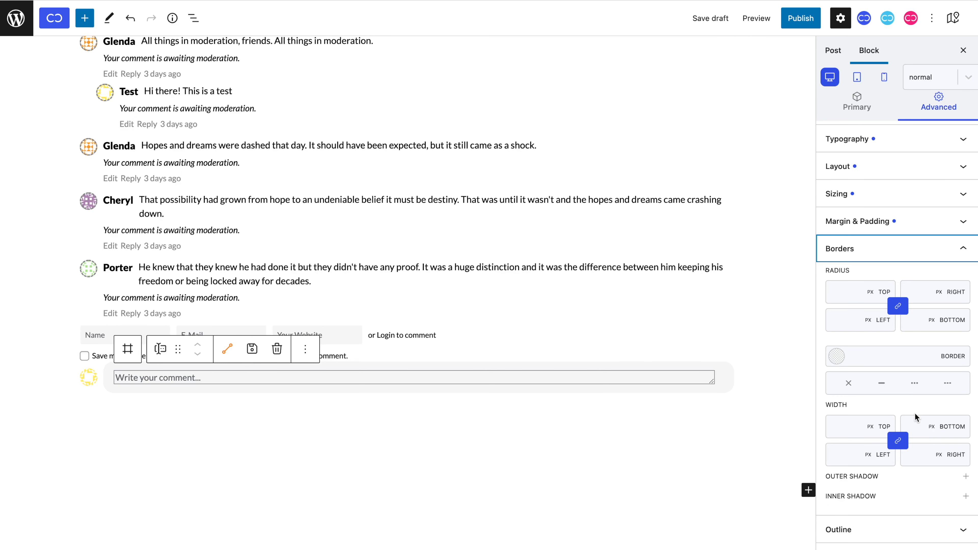
click(851, 384)
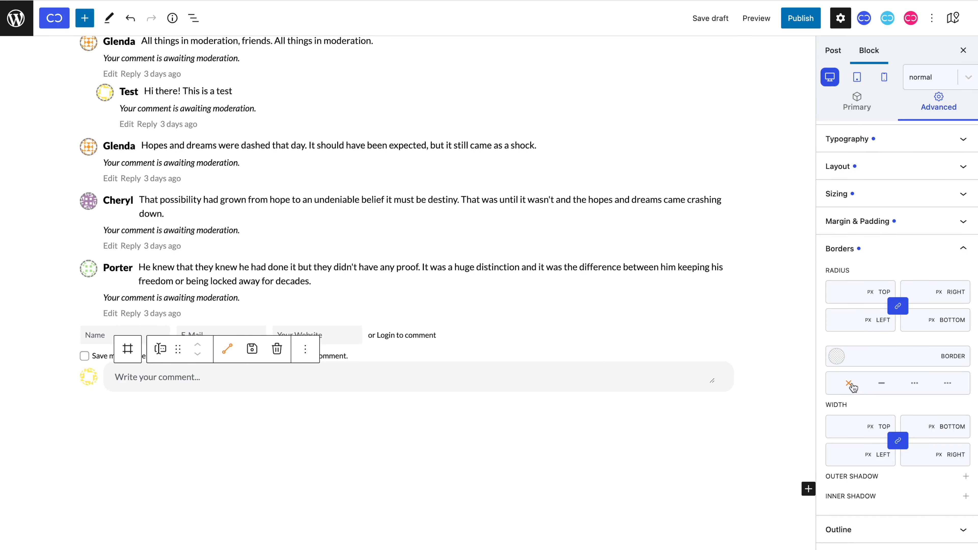
scroll(853, 386, down, 5)
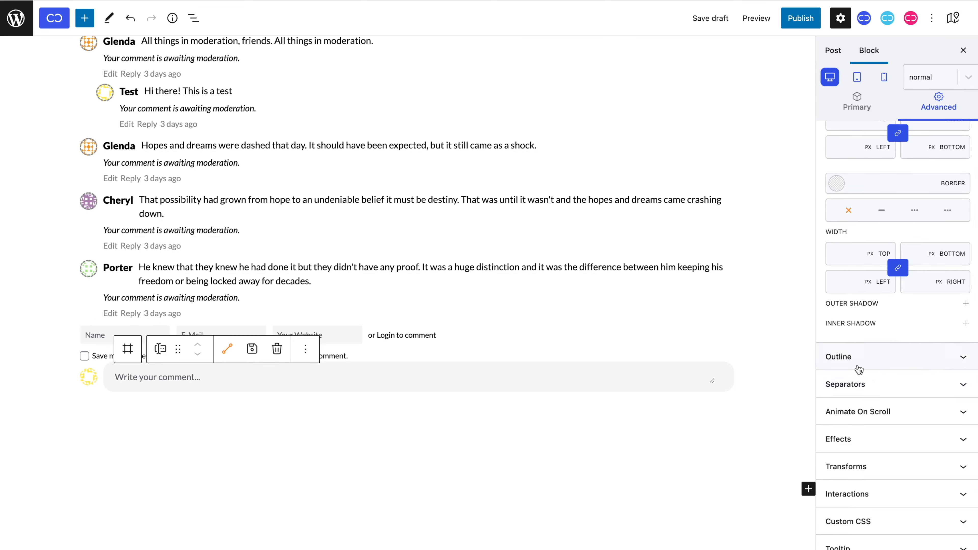
click(858, 366)
click(851, 198)
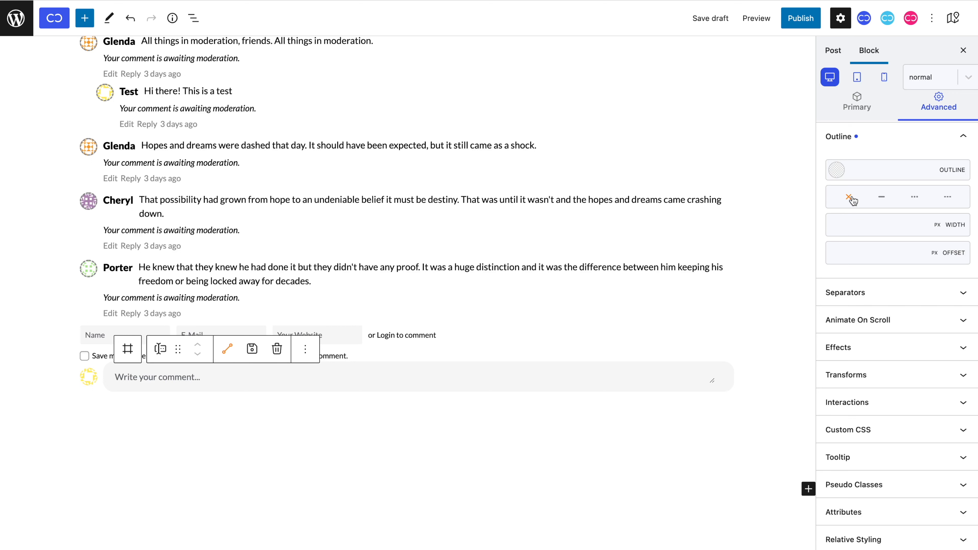
click(720, 372)
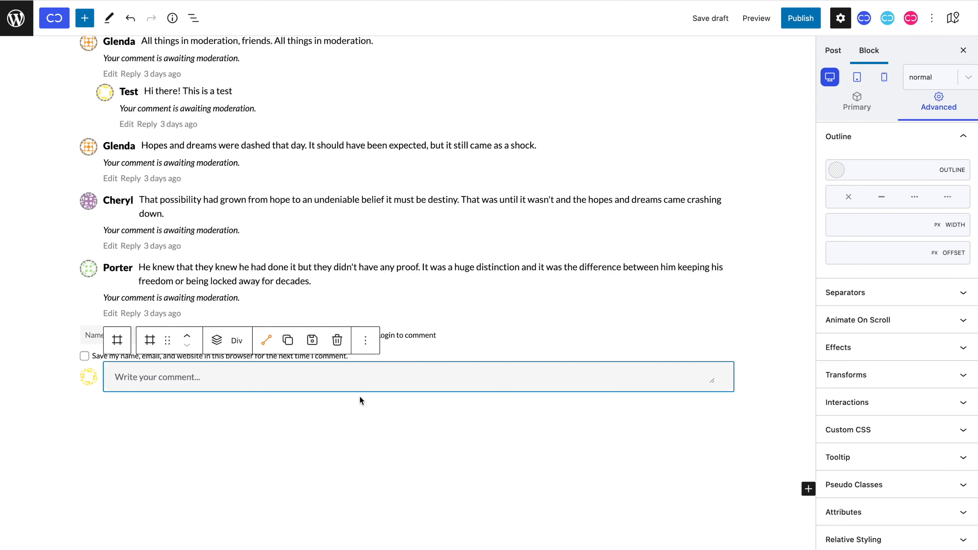
Add a submit button input labelled 'enter' inside the comment box.
click(217, 340)
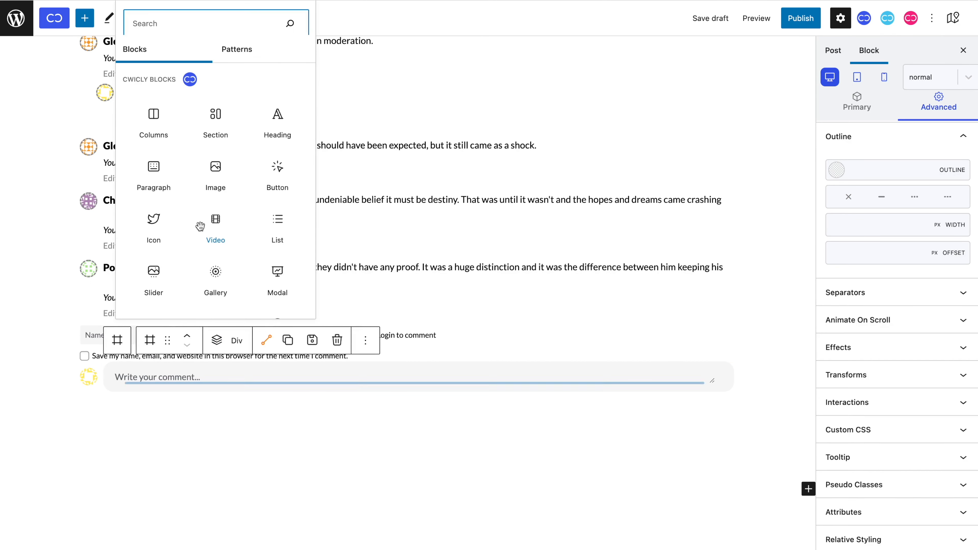
scroll(201, 226, down, 2)
click(164, 274)
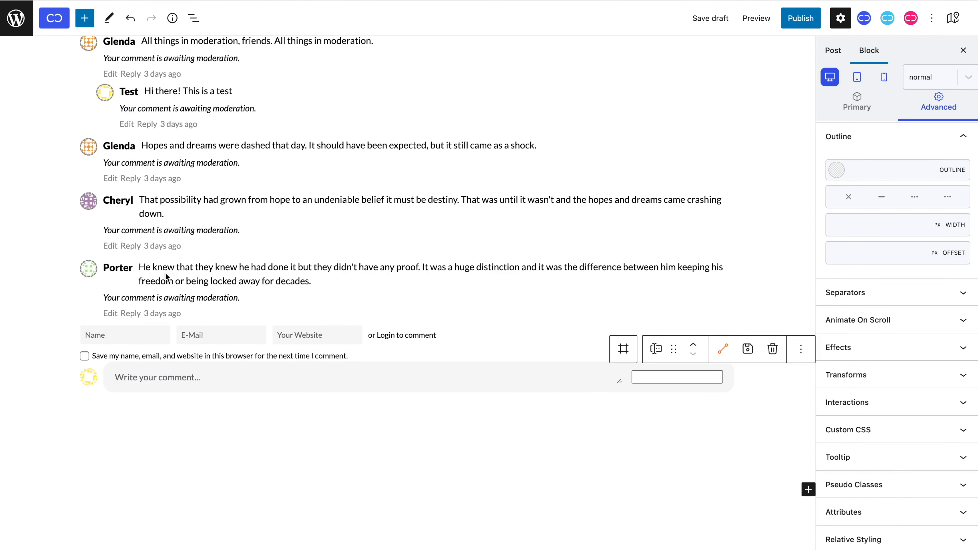
click(820, 111)
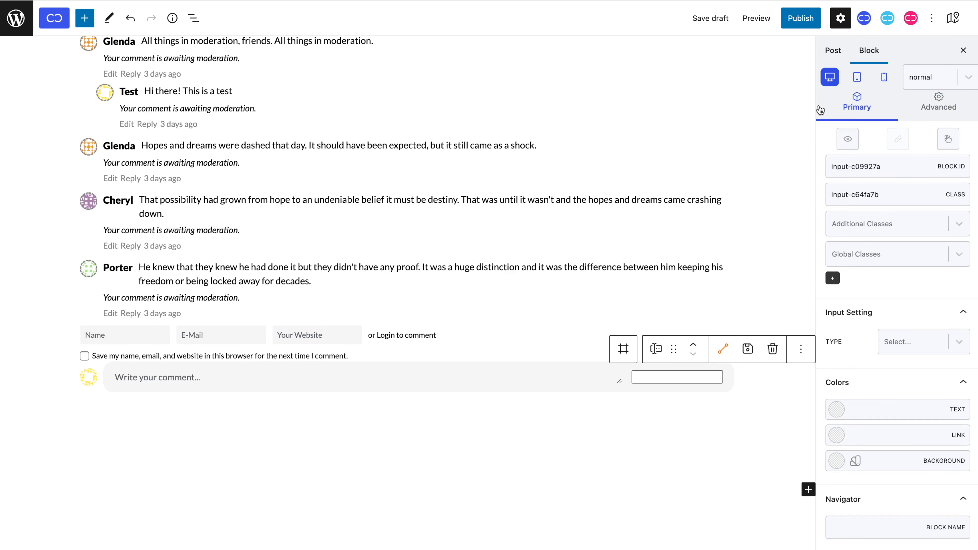
click(887, 341)
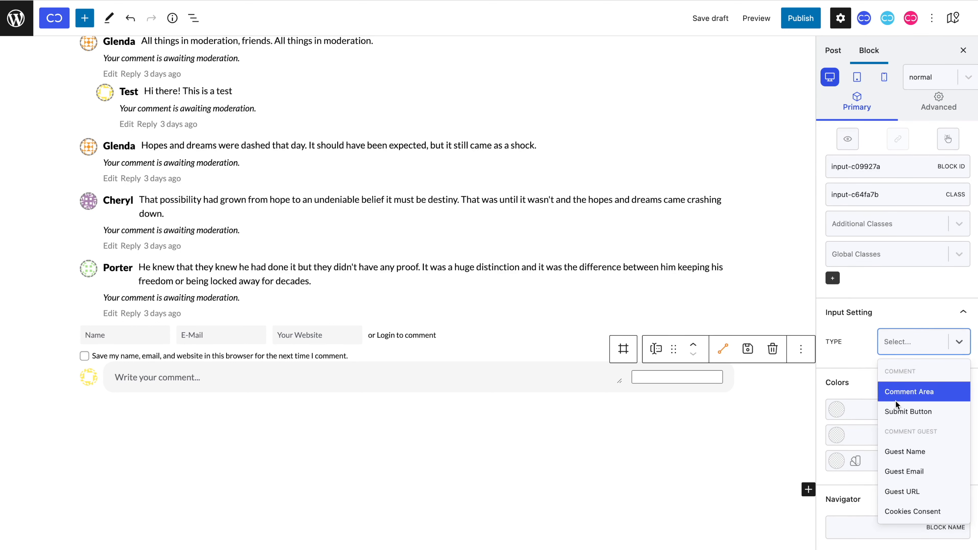
click(897, 411)
click(880, 370)
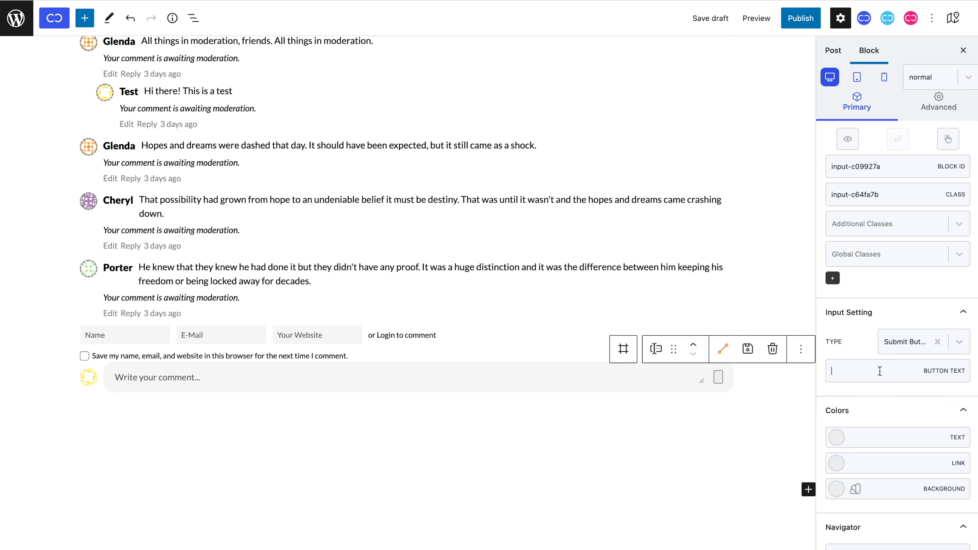
text(enter)
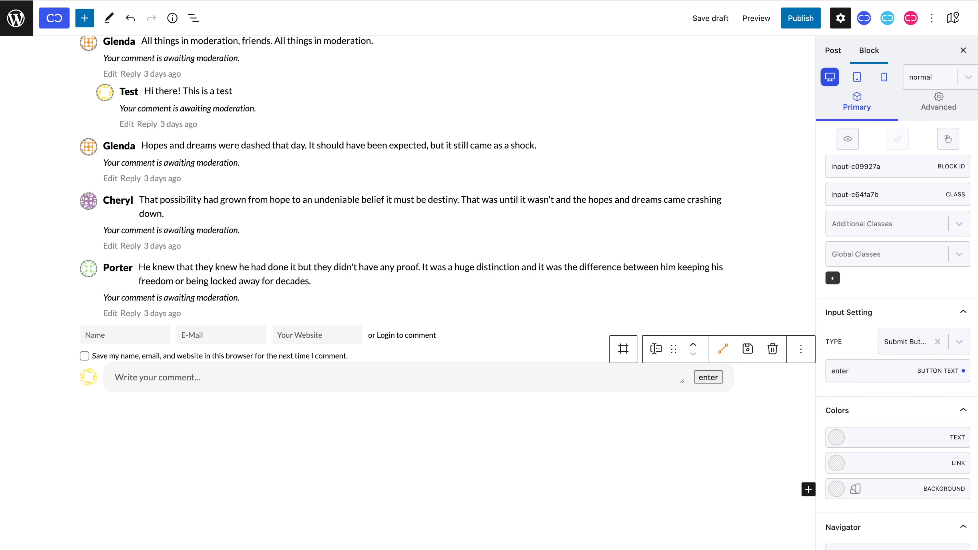
Make the button background fully transparent.
click(837, 489)
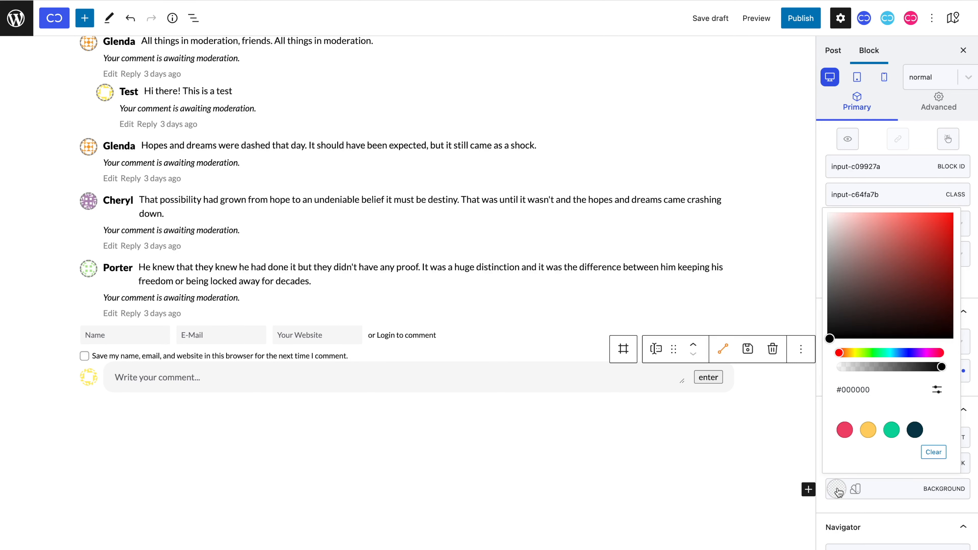
drag(846, 368, 823, 372)
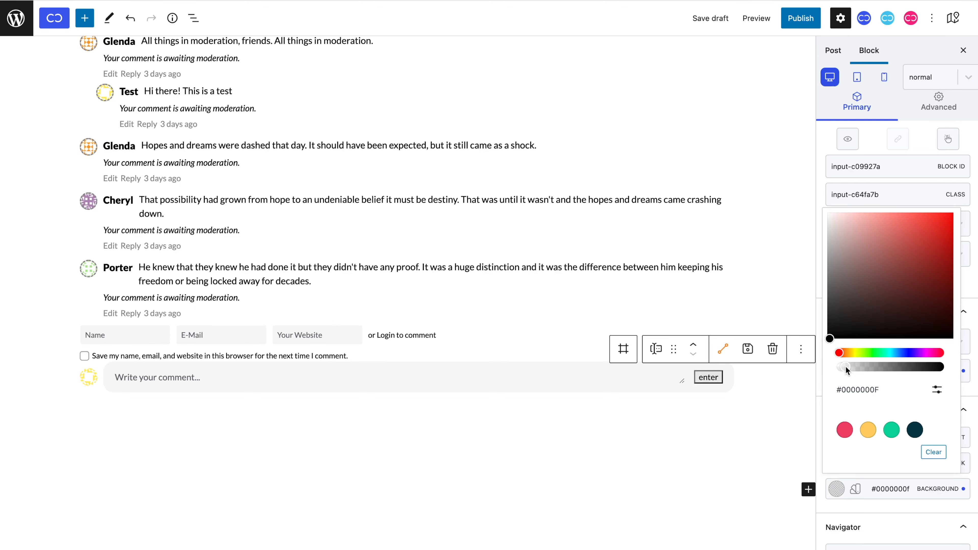
click(845, 495)
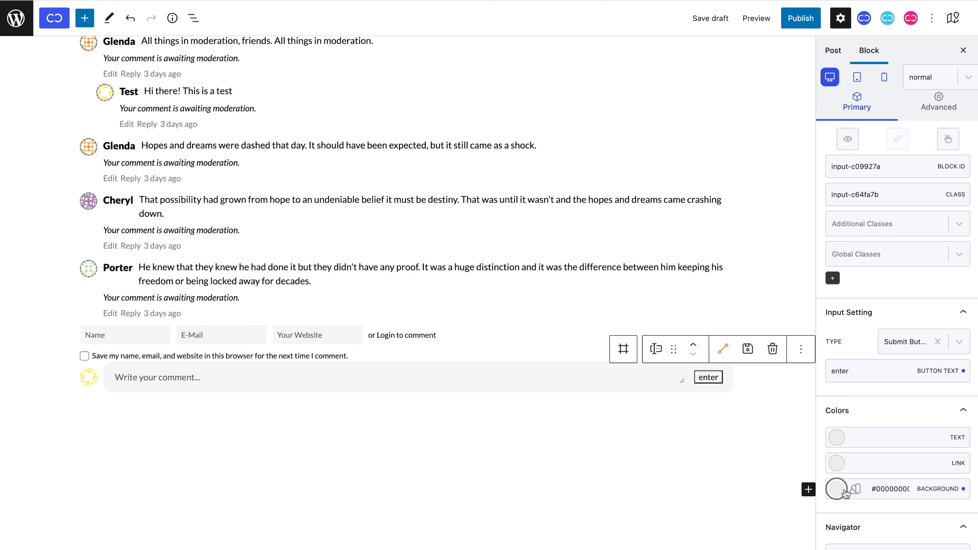
click(949, 104)
Give the button label 14px capitalized text and remove its border.
click(940, 143)
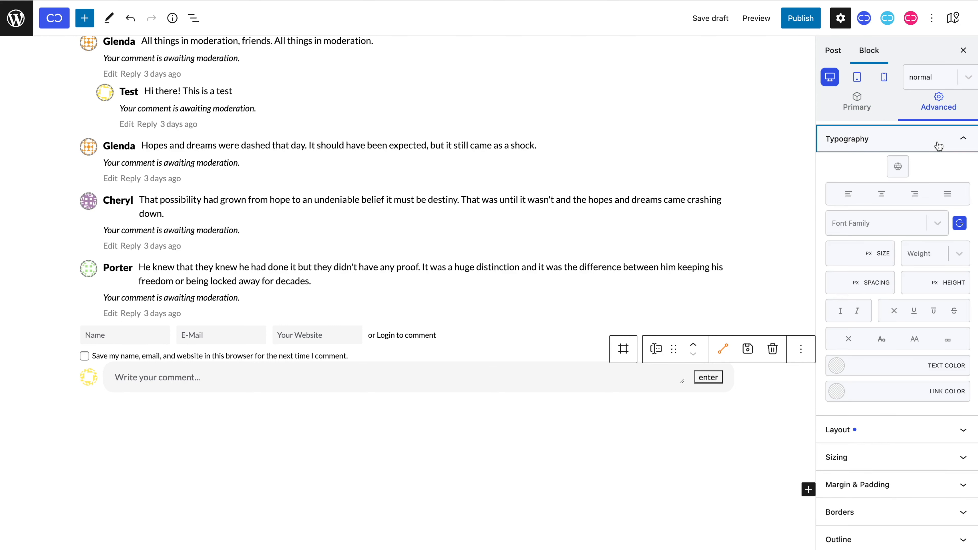
click(854, 253)
text(14)
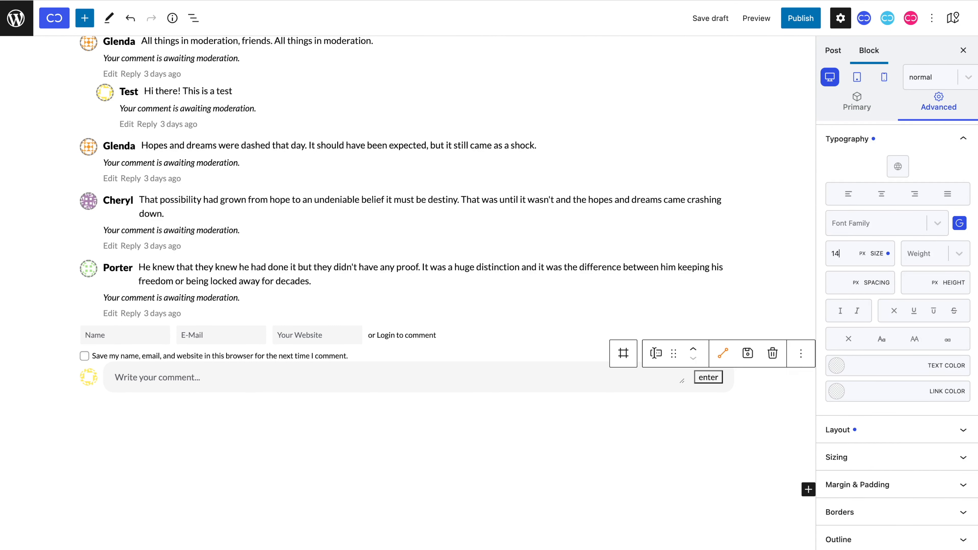
click(879, 342)
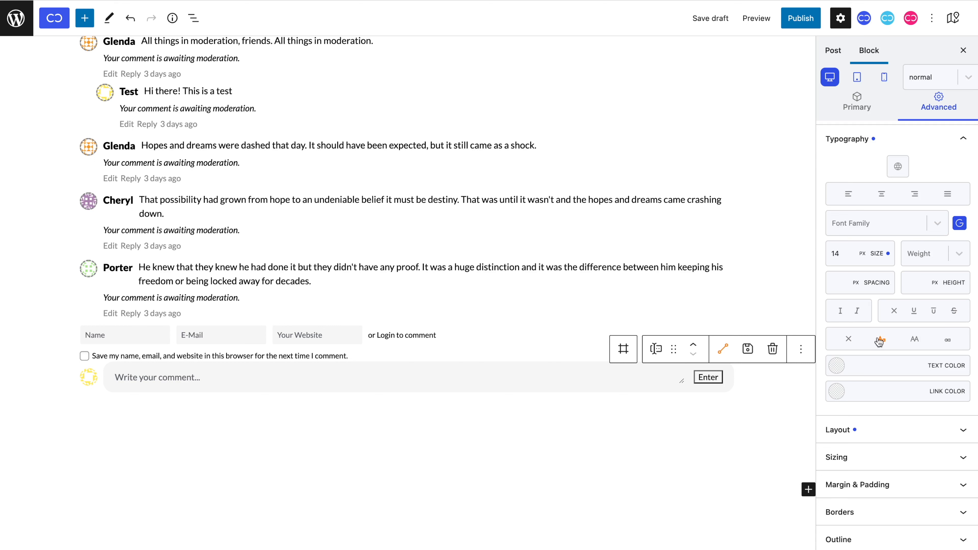
scroll(877, 386, down, 3)
click(884, 399)
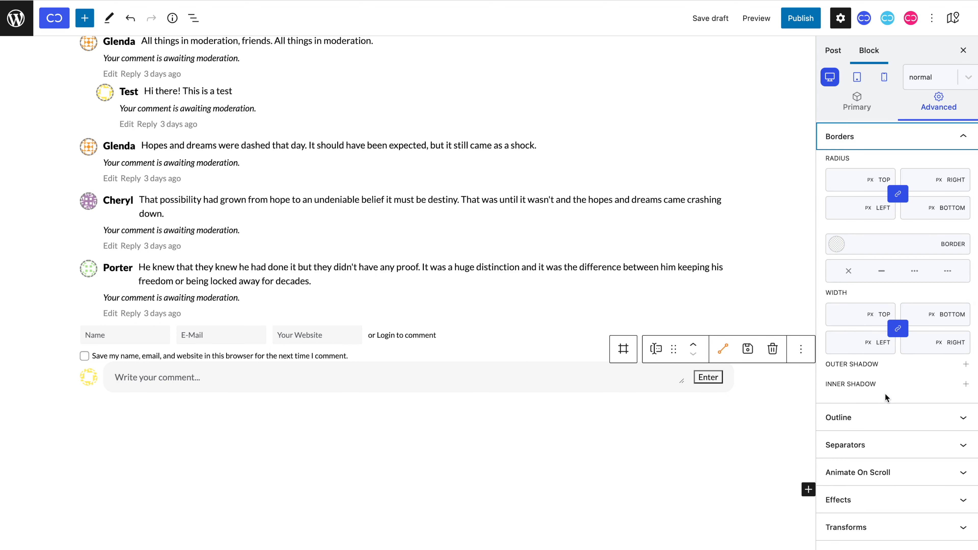
click(848, 271)
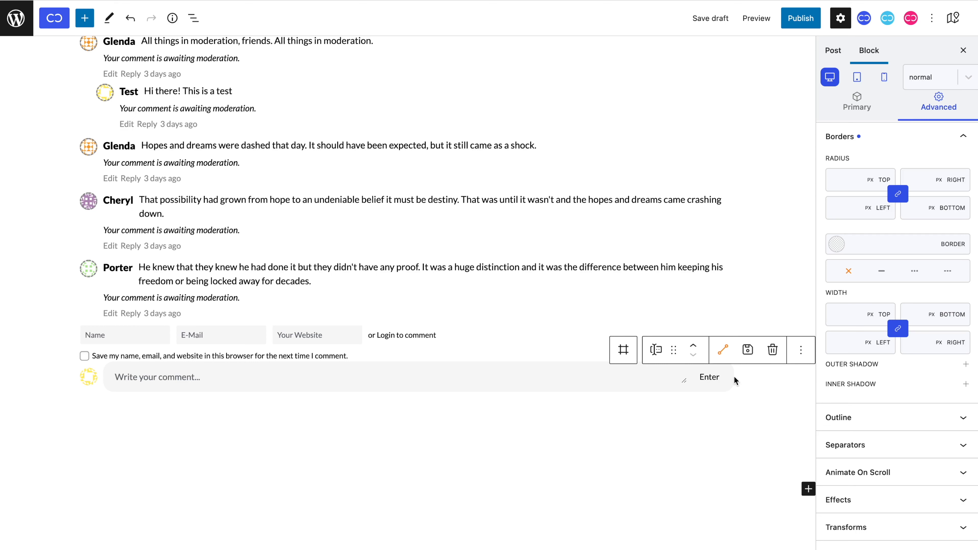
Set the button's cursor to Pointer.
scroll(891, 397, down, 4)
click(892, 407)
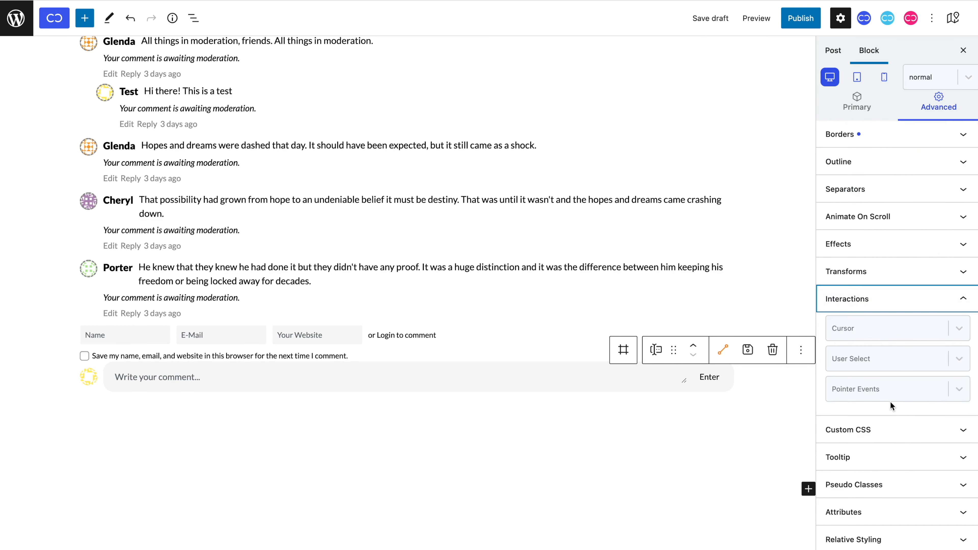
click(901, 329)
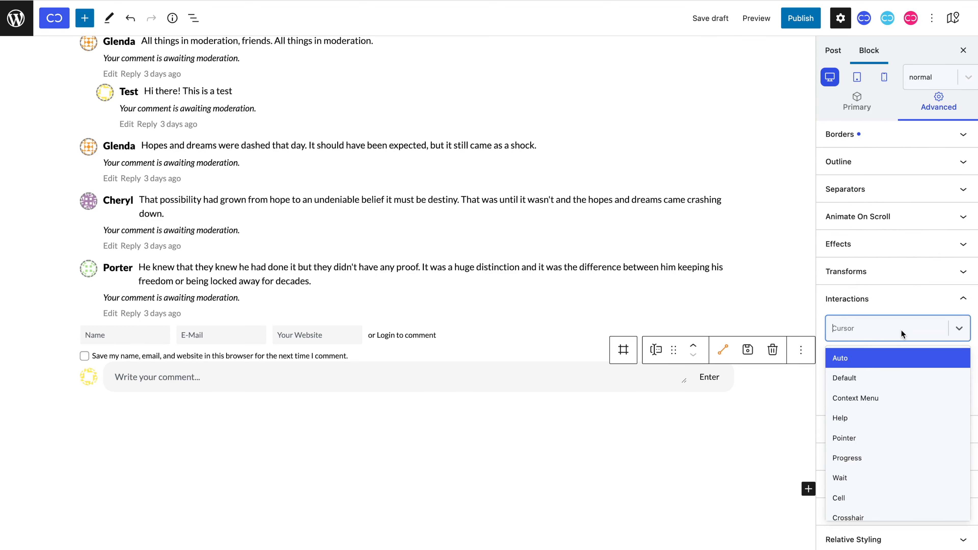
click(886, 439)
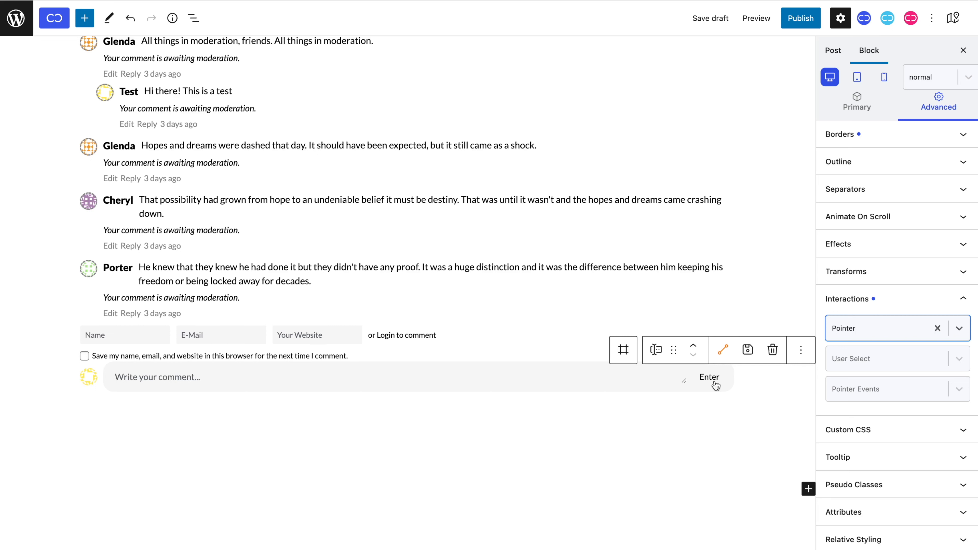
click(942, 78)
Set the button's hover text colour to #8c8c8c.
click(943, 123)
click(872, 112)
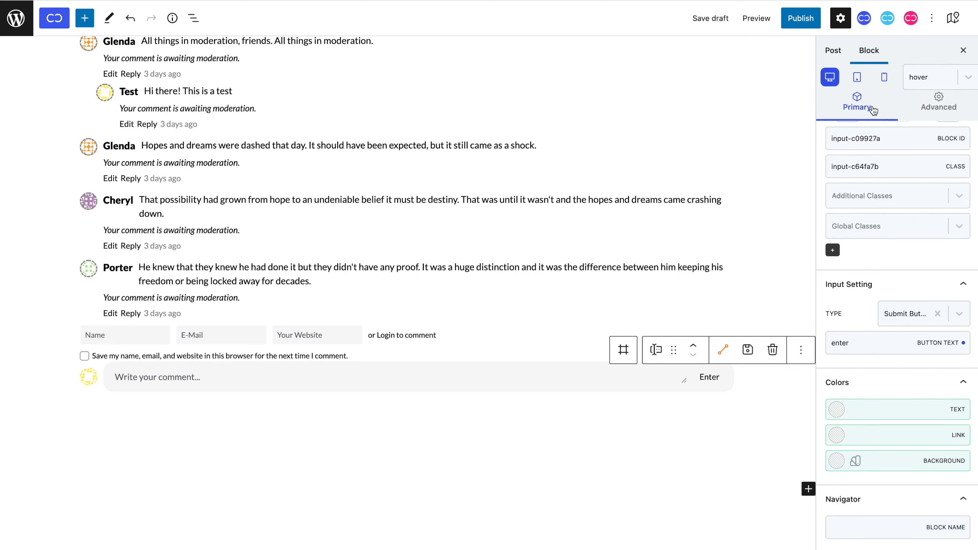
click(890, 401)
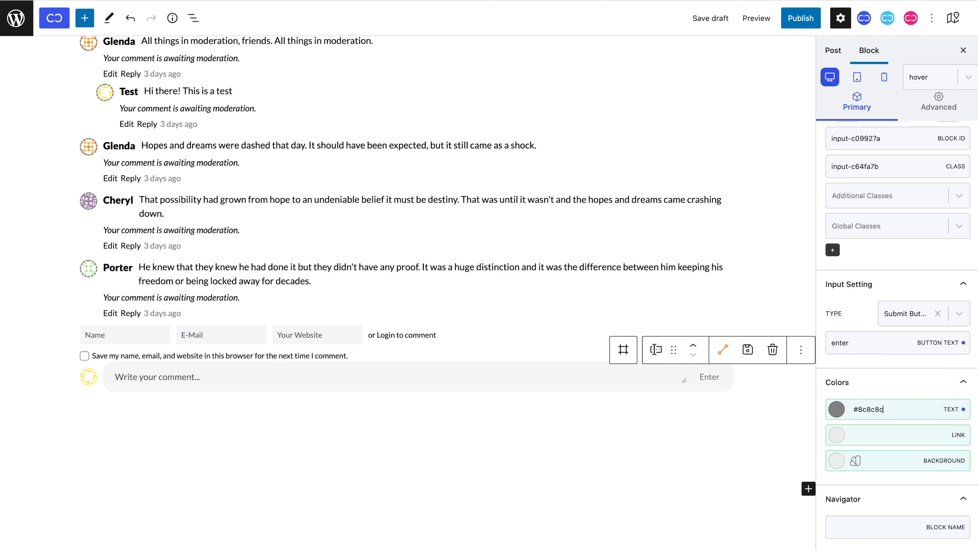
click(954, 76)
click(955, 107)
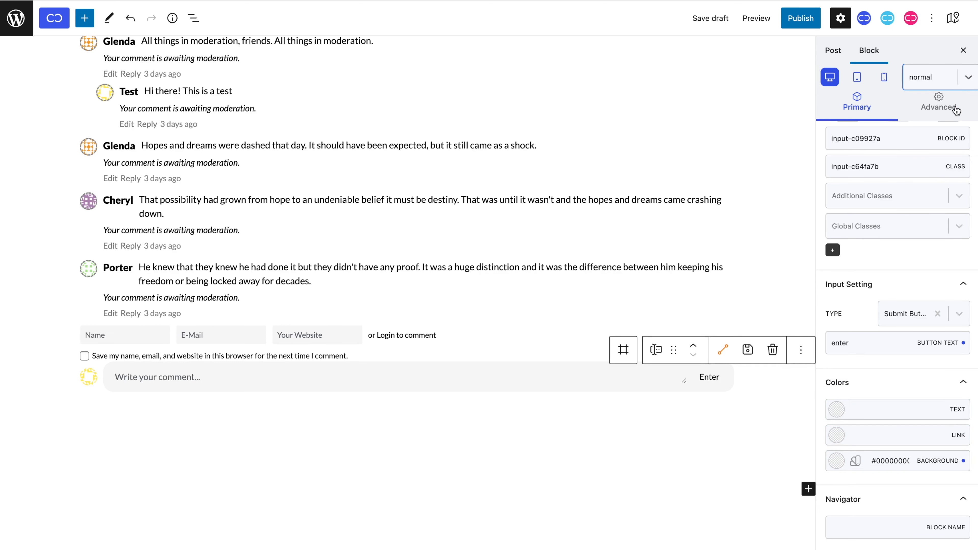
Add a transition with duration 0,5 to the button.
click(956, 109)
click(950, 350)
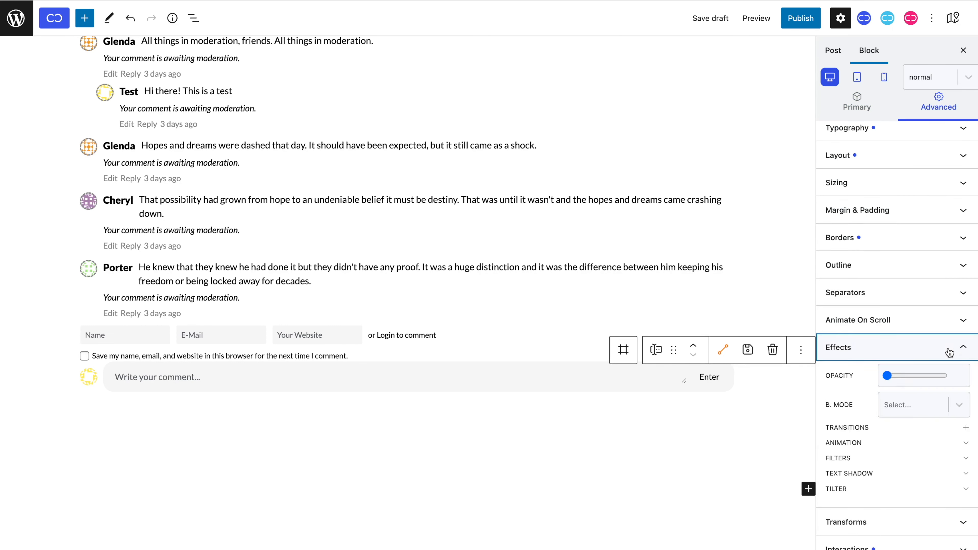
click(966, 428)
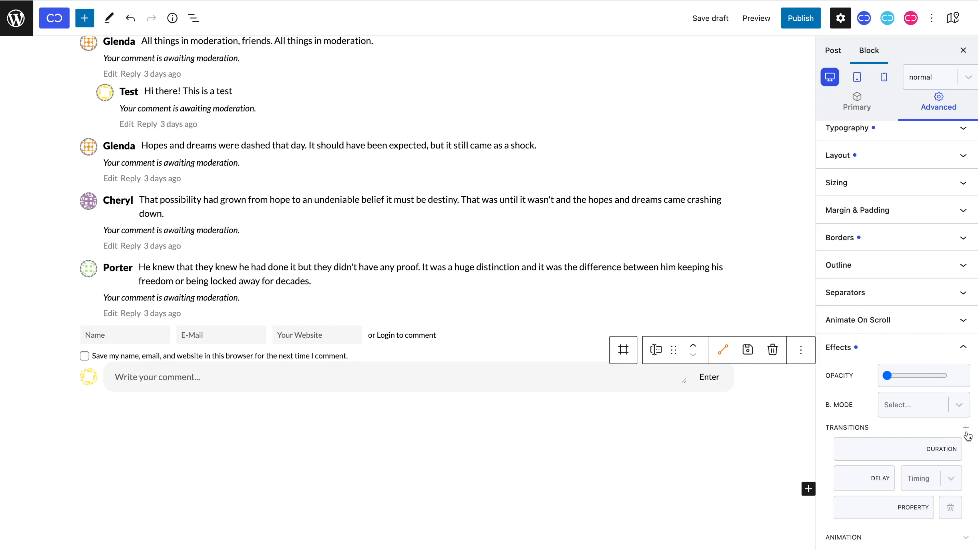
text(,5)
Add a paragraph reading 'cancel' beside Enter in the comment box.
click(661, 369)
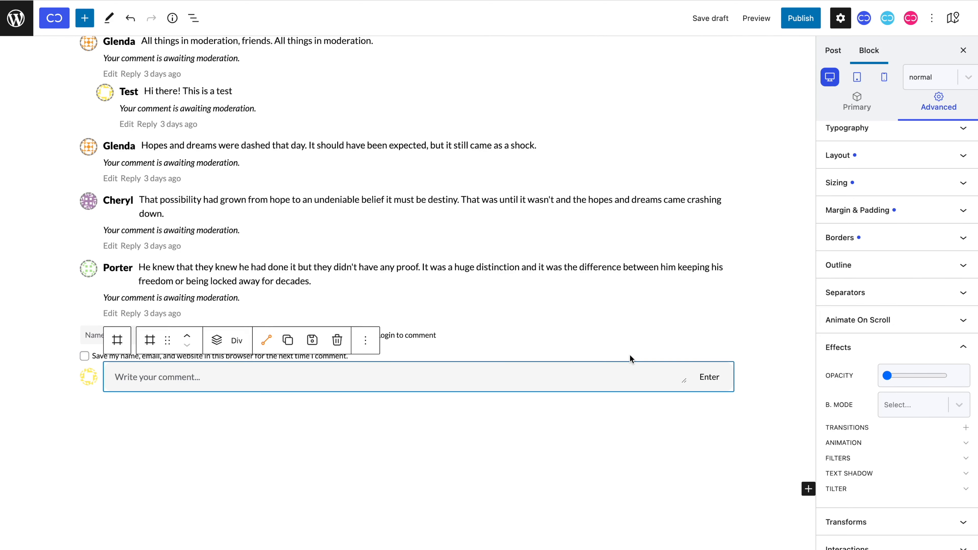
click(219, 341)
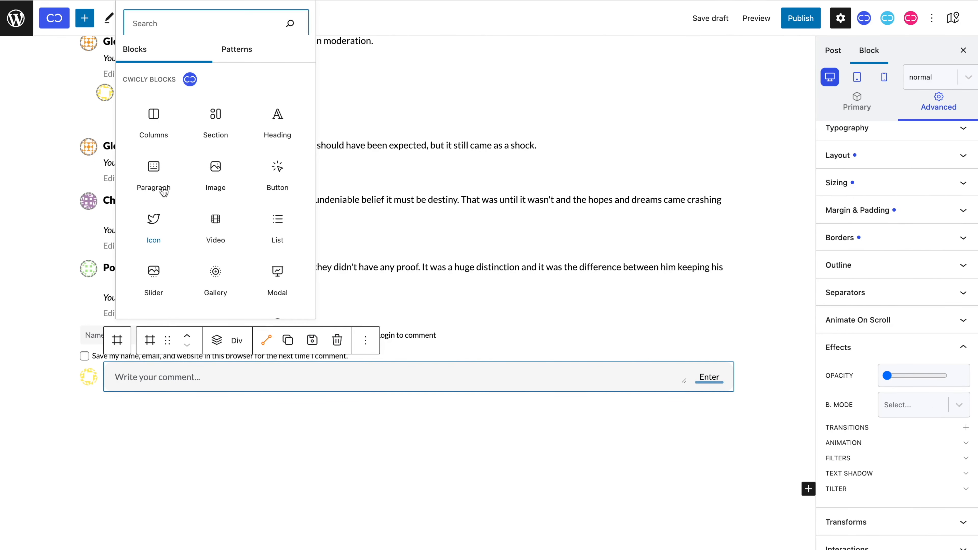
click(155, 178)
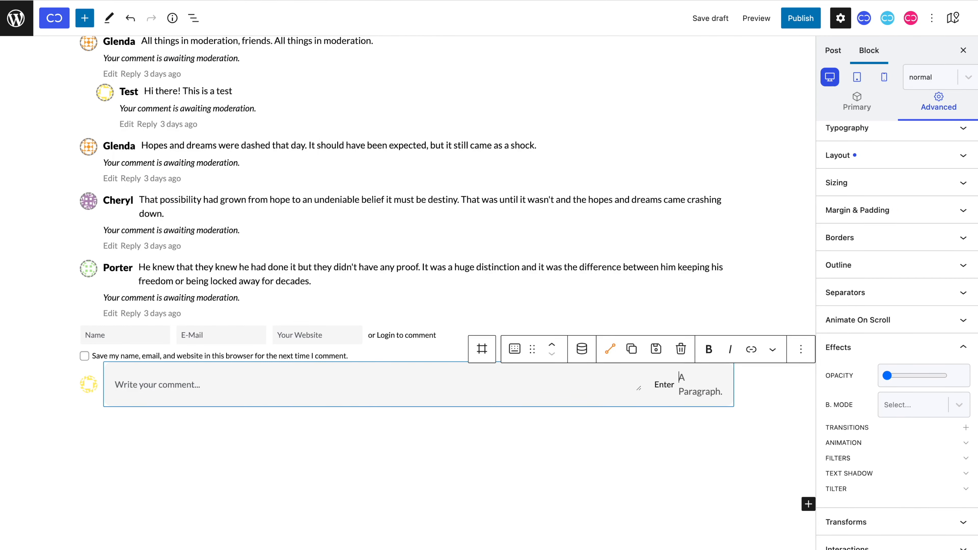
text(cancel)
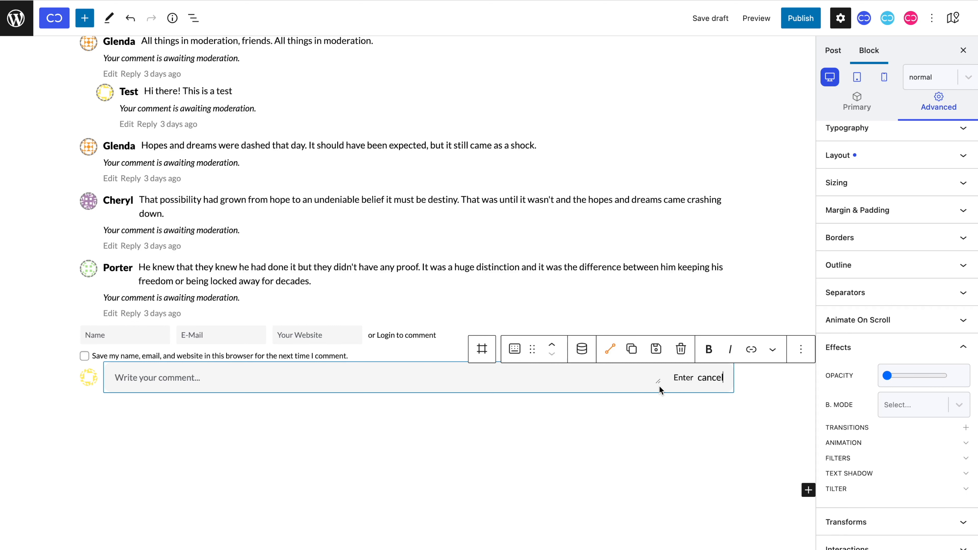
Give the Cancel text the input-c64fa7b class and #ff0101 red colour.
click(681, 383)
click(844, 117)
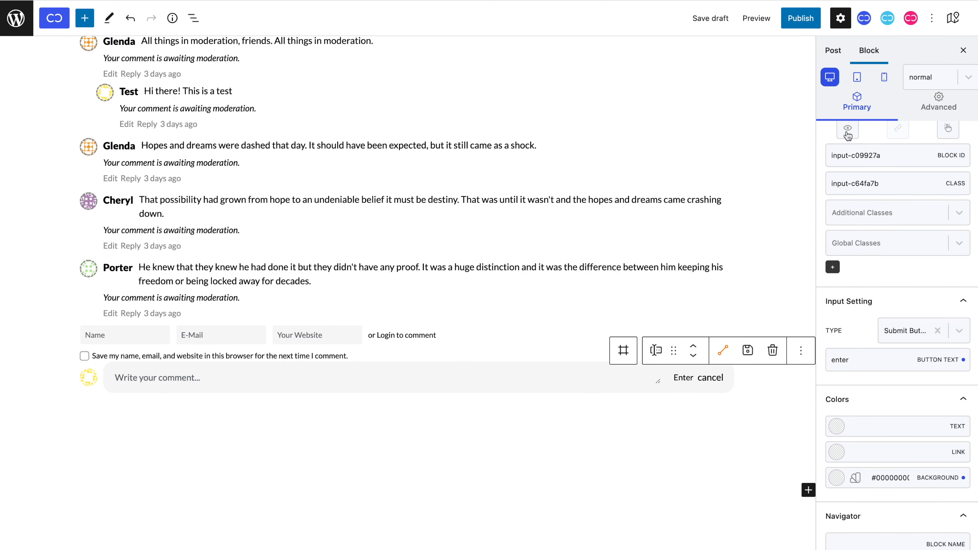
triple_click(855, 183)
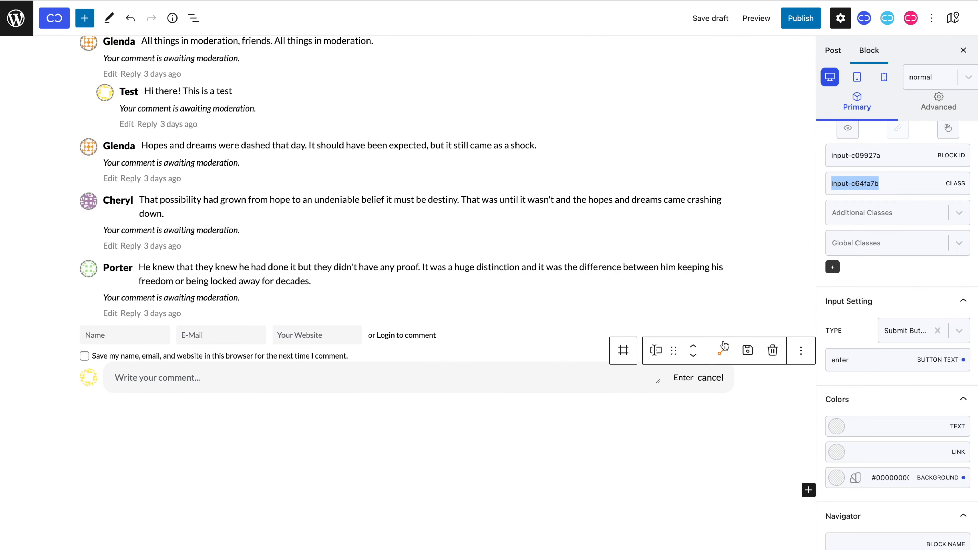
click(710, 377)
click(846, 257)
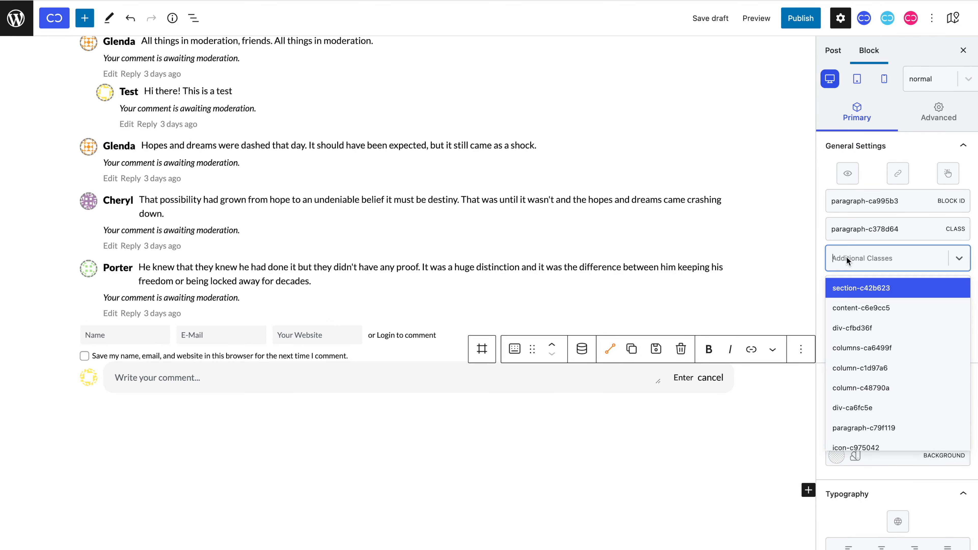
click(861, 287)
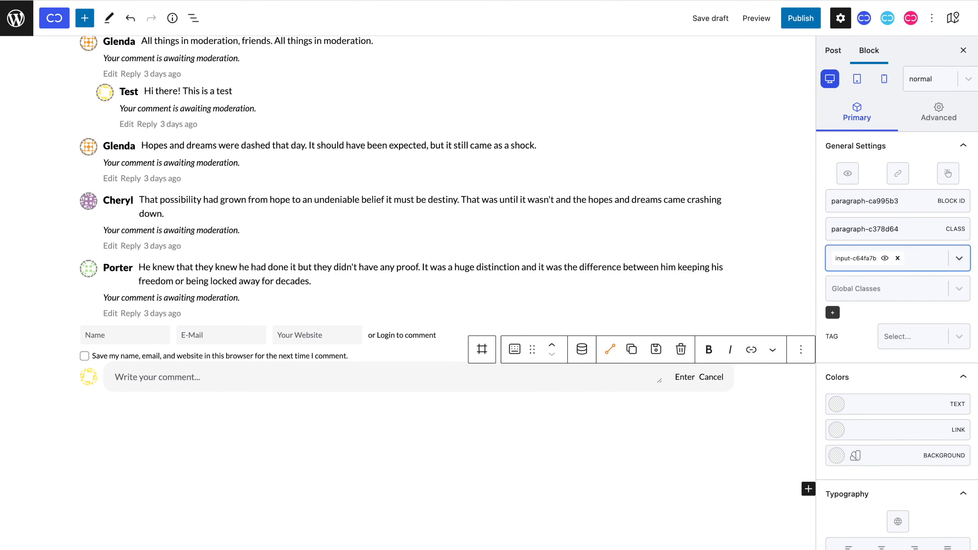
click(836, 404)
drag(919, 194, 951, 127)
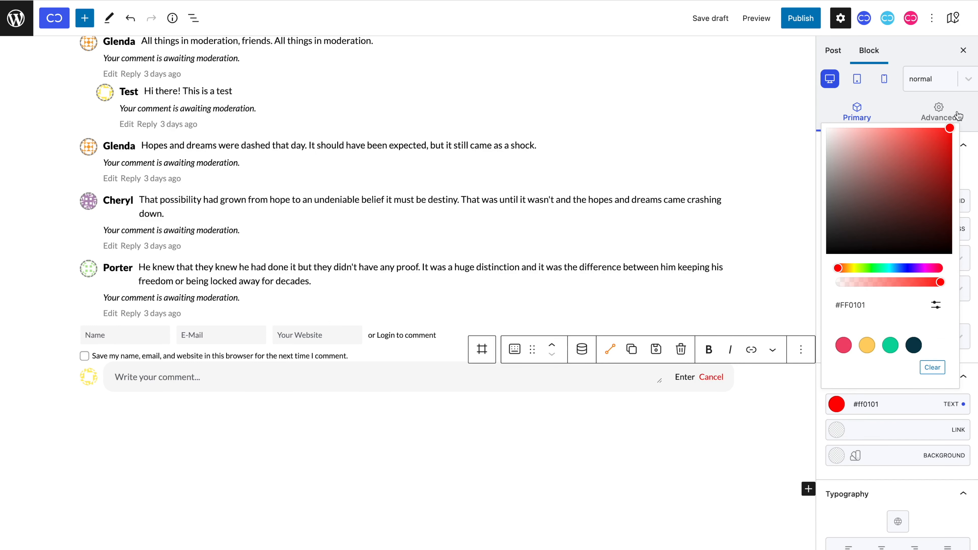
click(914, 419)
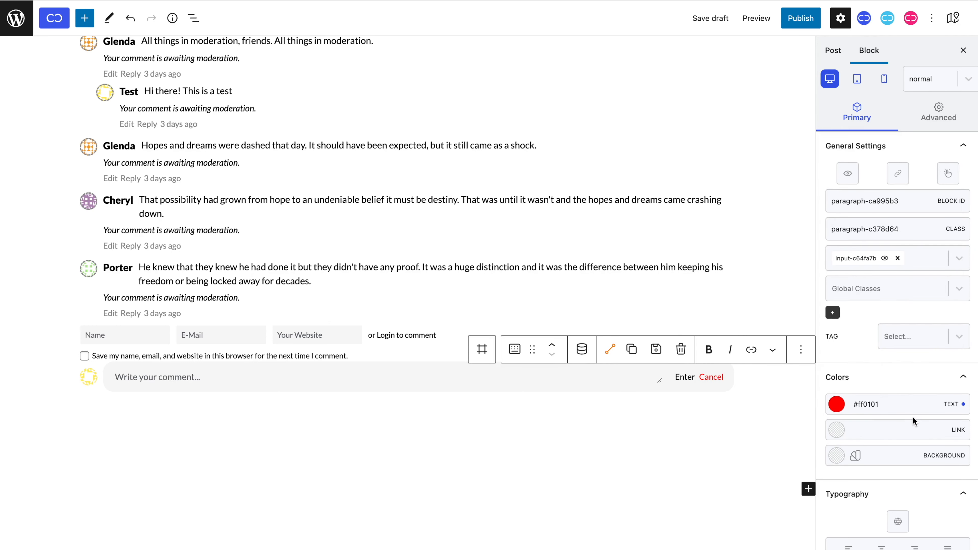
Link the Cancel text dynamically to the Comment Cancel Reply URL.
click(899, 181)
click(598, 232)
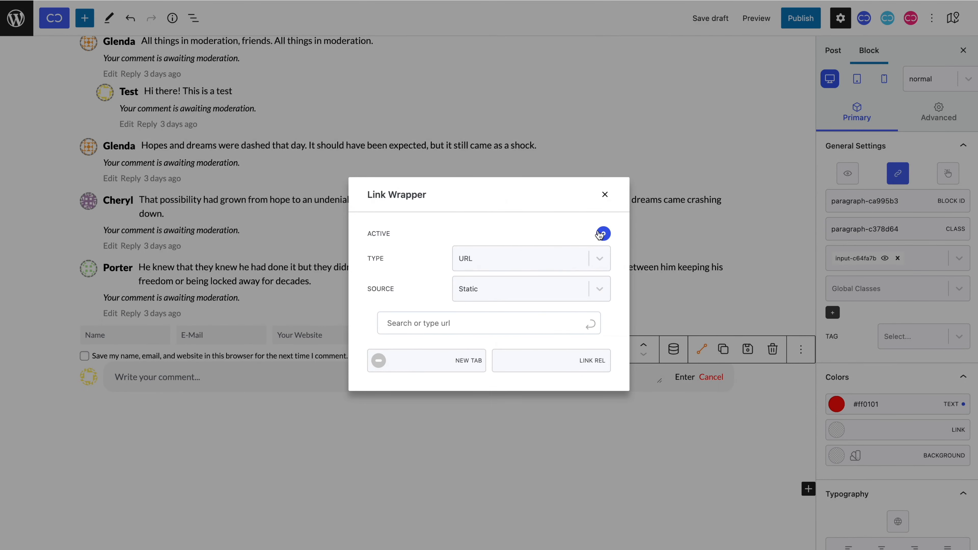
click(557, 287)
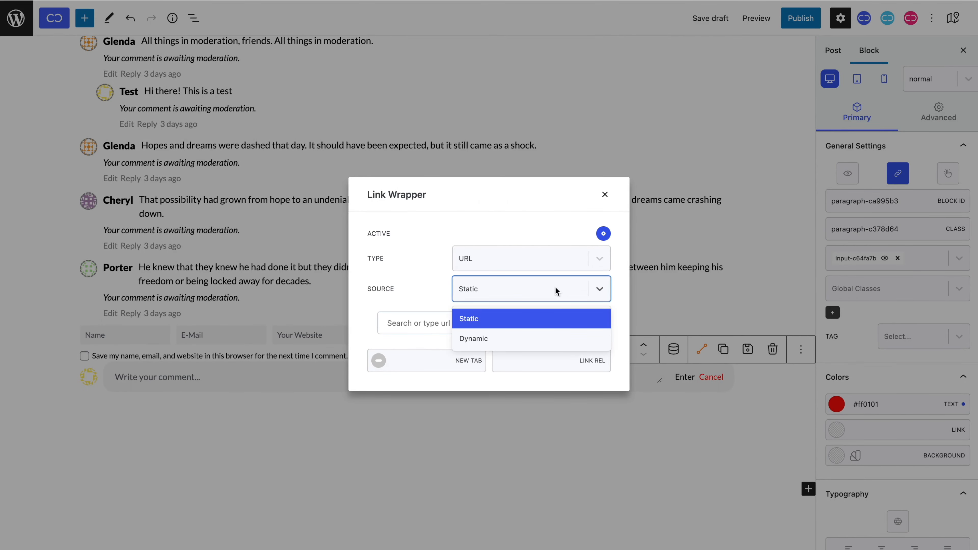
click(550, 337)
click(550, 326)
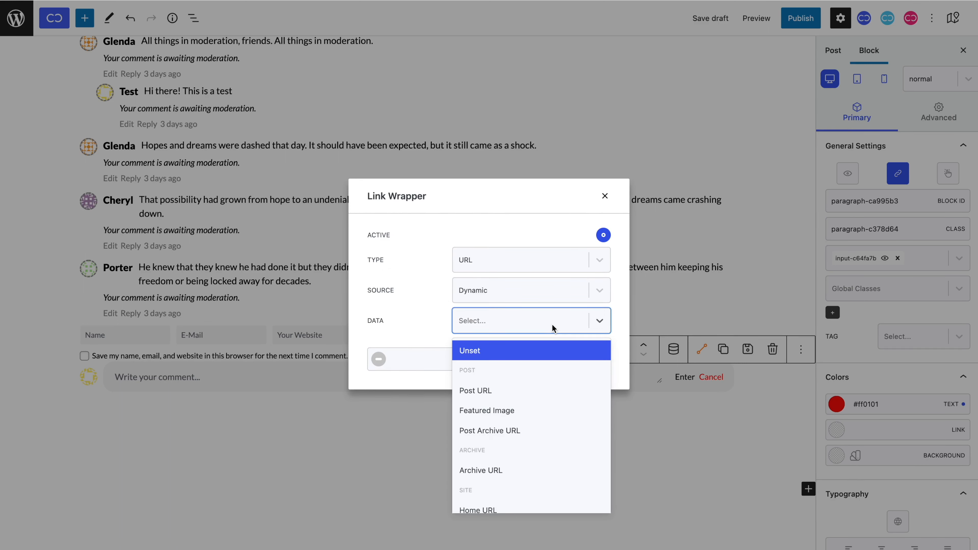
scroll(549, 375, down, 5)
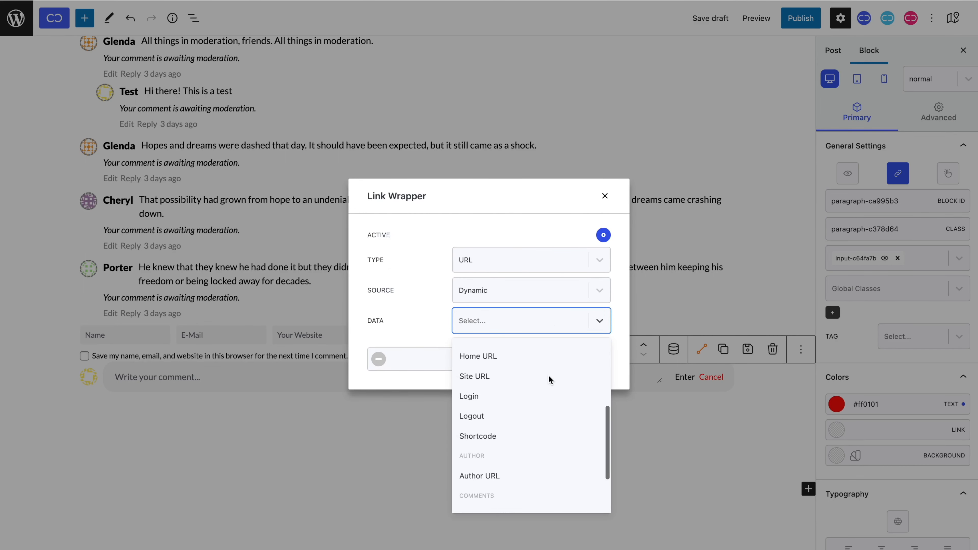
click(554, 474)
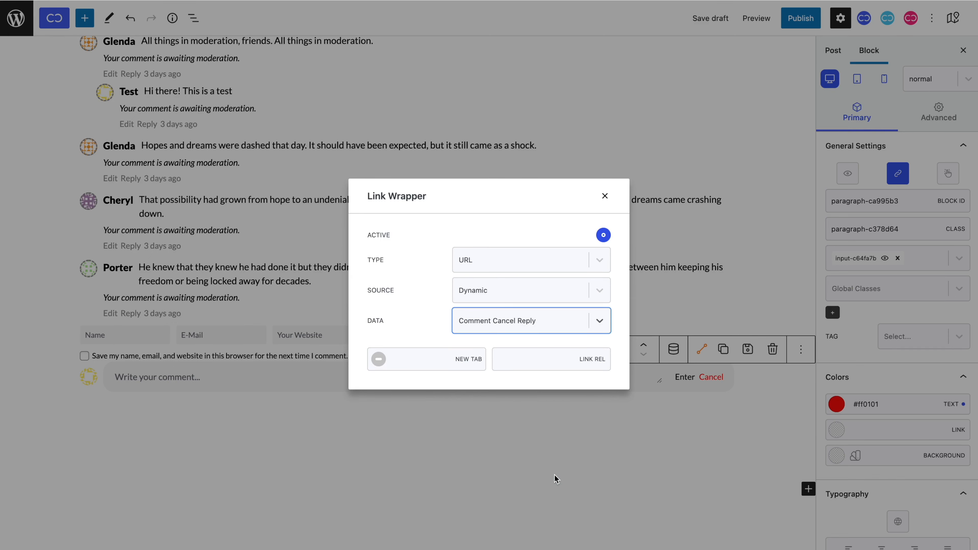
click(605, 196)
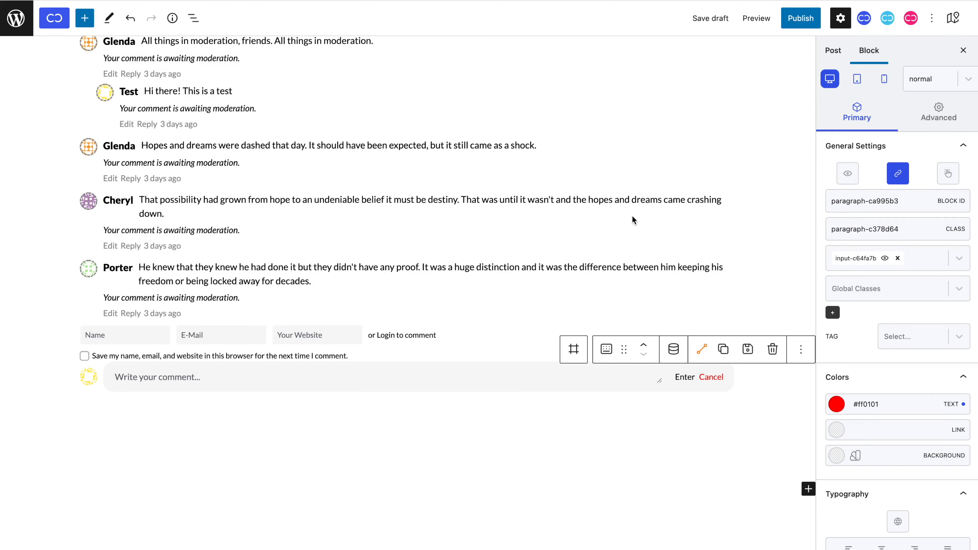
Set the Cancel element's tag to <button>.
click(885, 330)
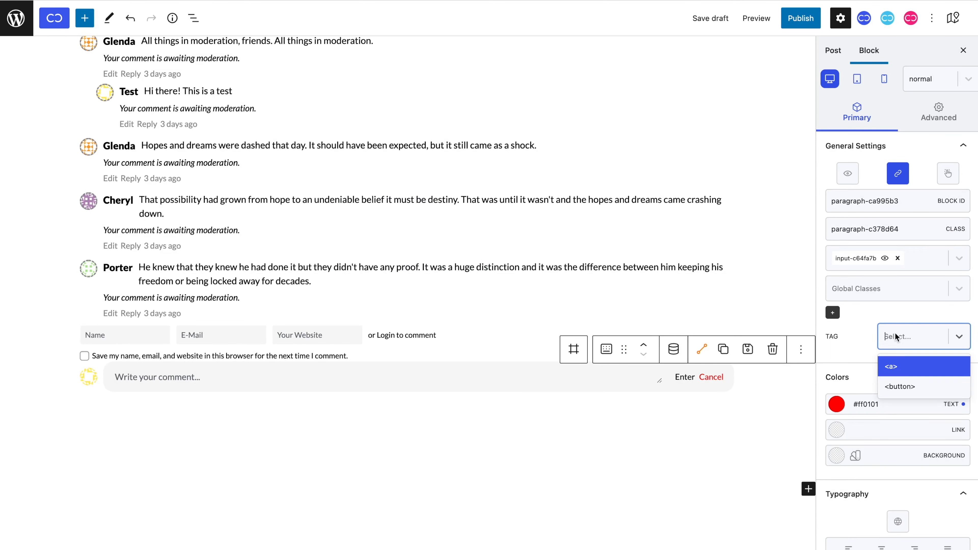
click(905, 386)
click(415, 351)
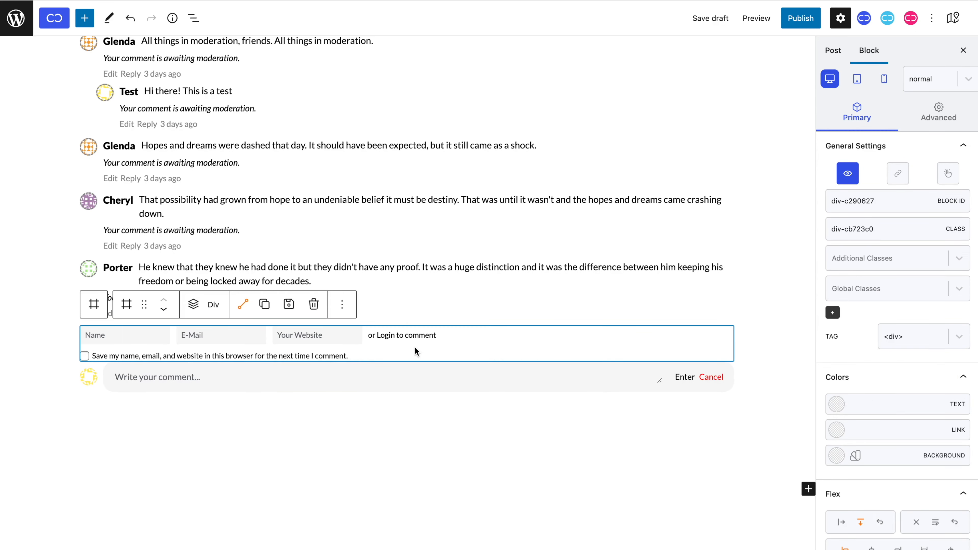
Give the name, e-mail and website fields row a 40 px left margin and 15 px bottom margin.
click(938, 115)
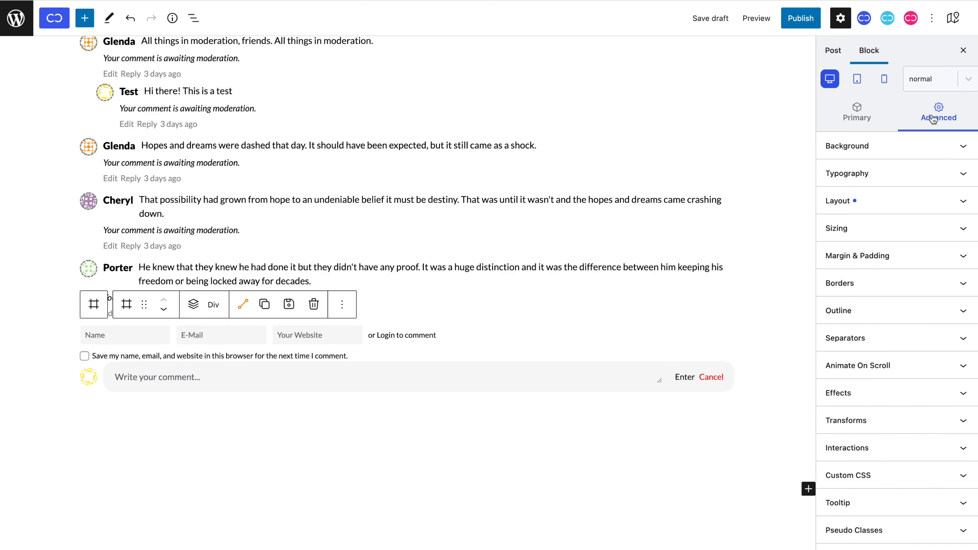
click(926, 254)
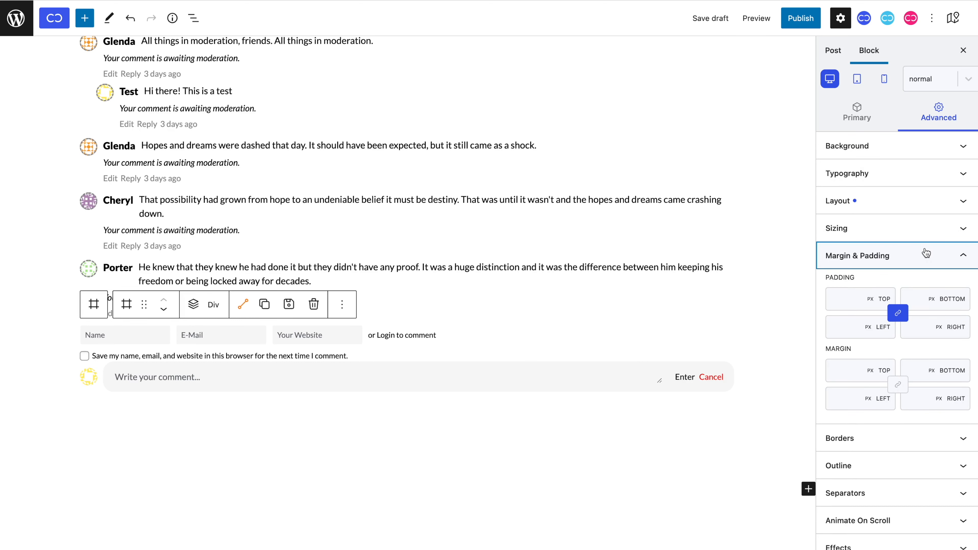
click(849, 397)
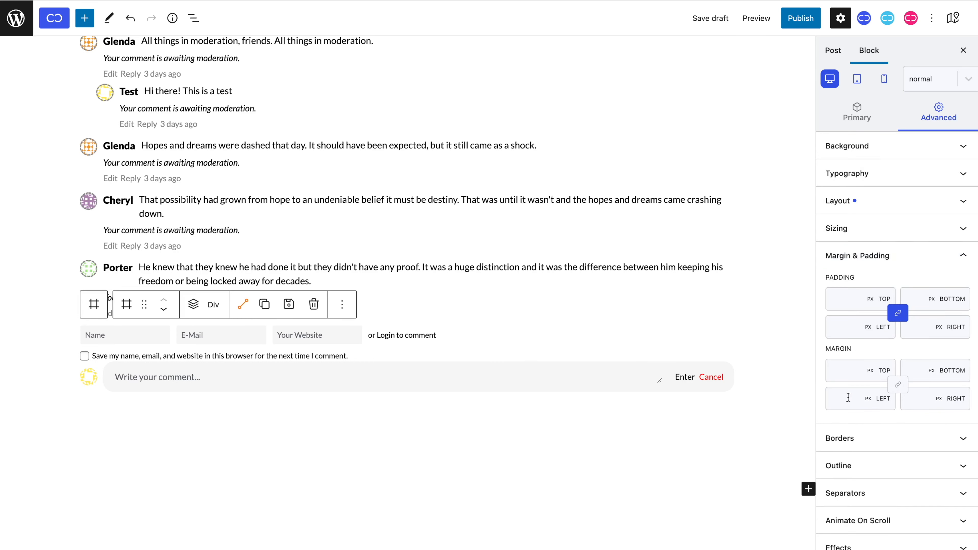
text(40)
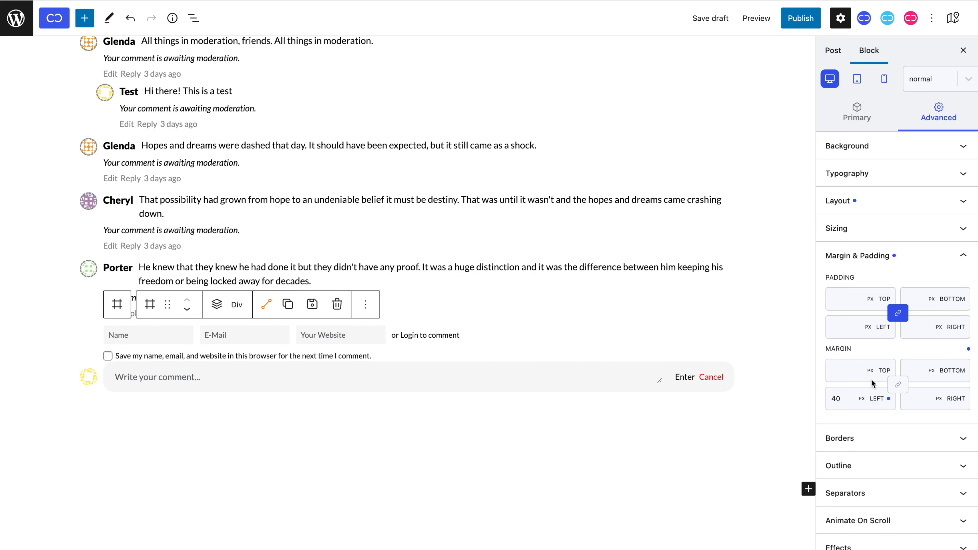
click(915, 366)
text(15)
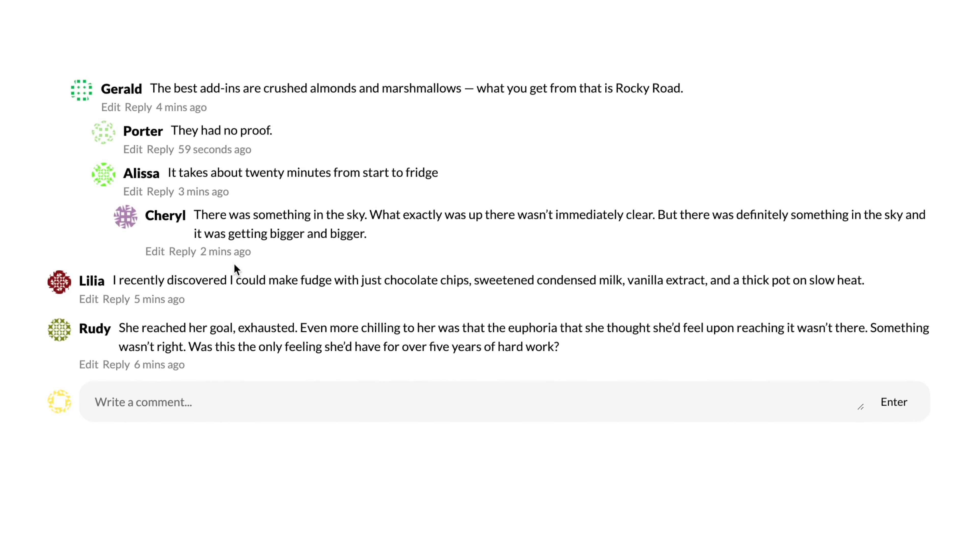
click(184, 261)
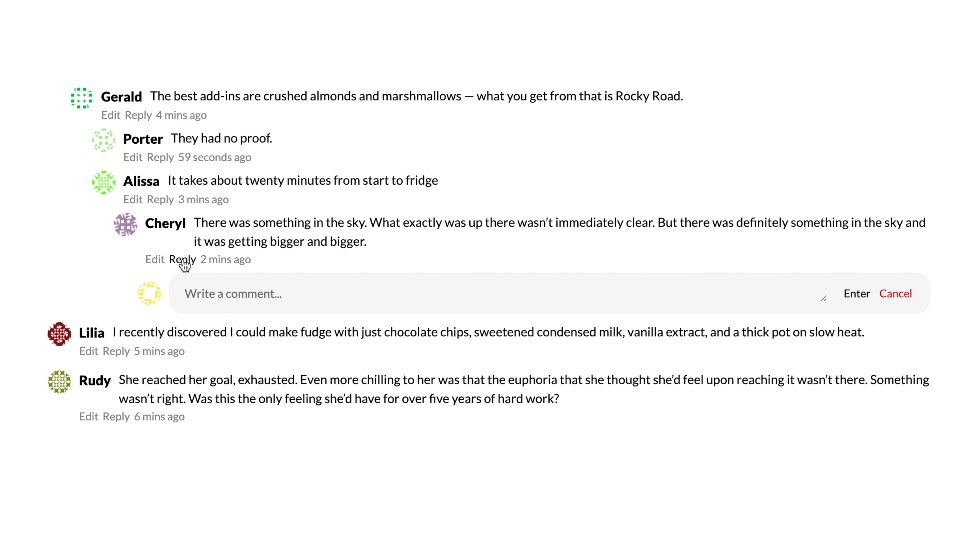
click(162, 160)
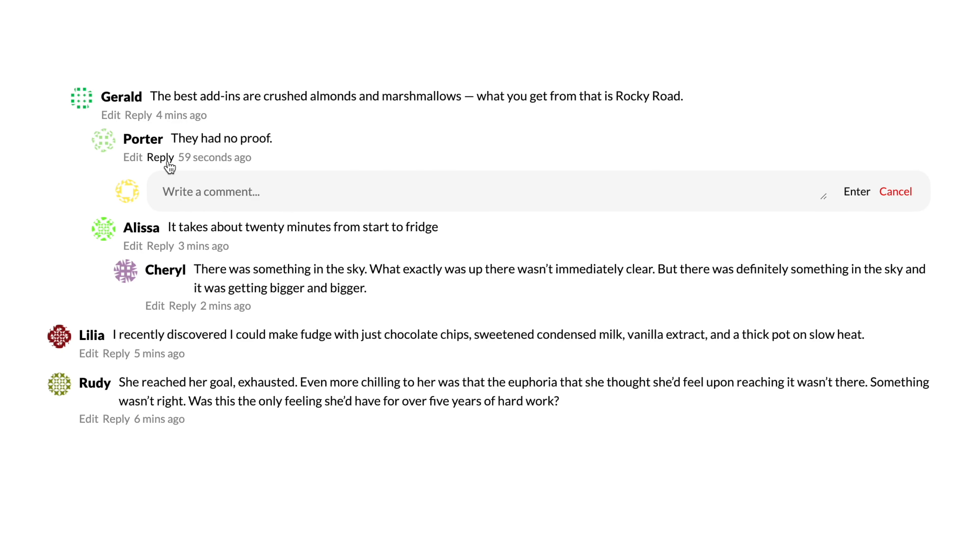
click(139, 118)
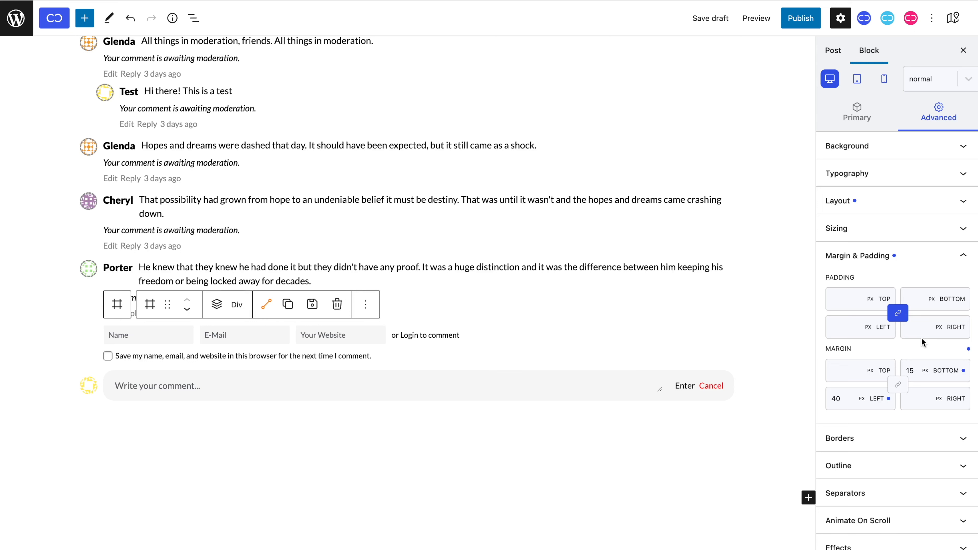
Copy the comment form's class name and add a new relative style to the Query Template.
click(90, 349)
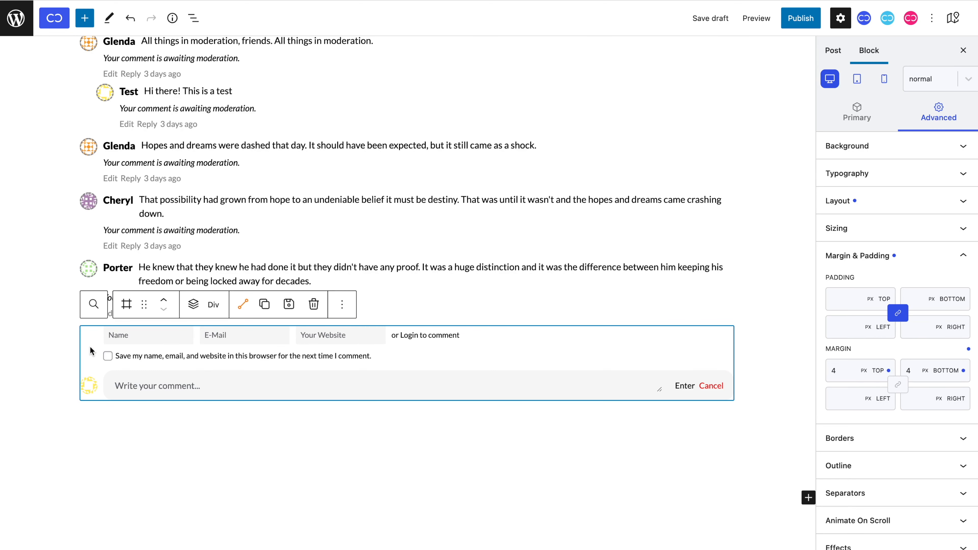
click(843, 123)
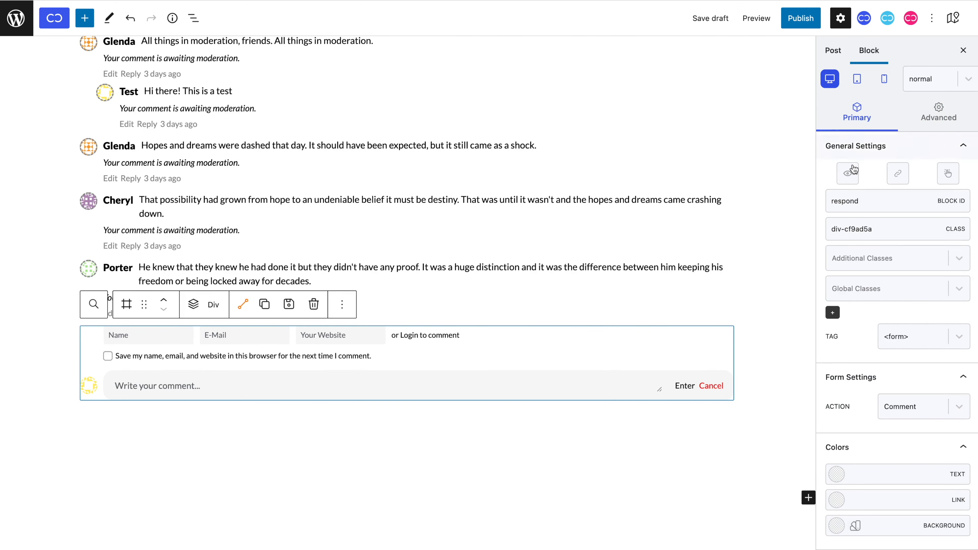
drag(874, 229, 829, 228)
key(super+c)
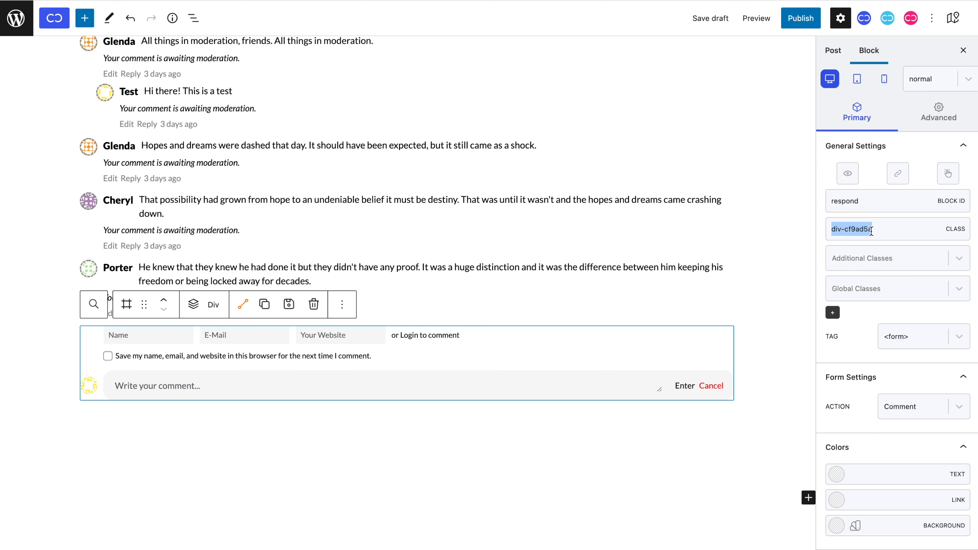
click(696, 134)
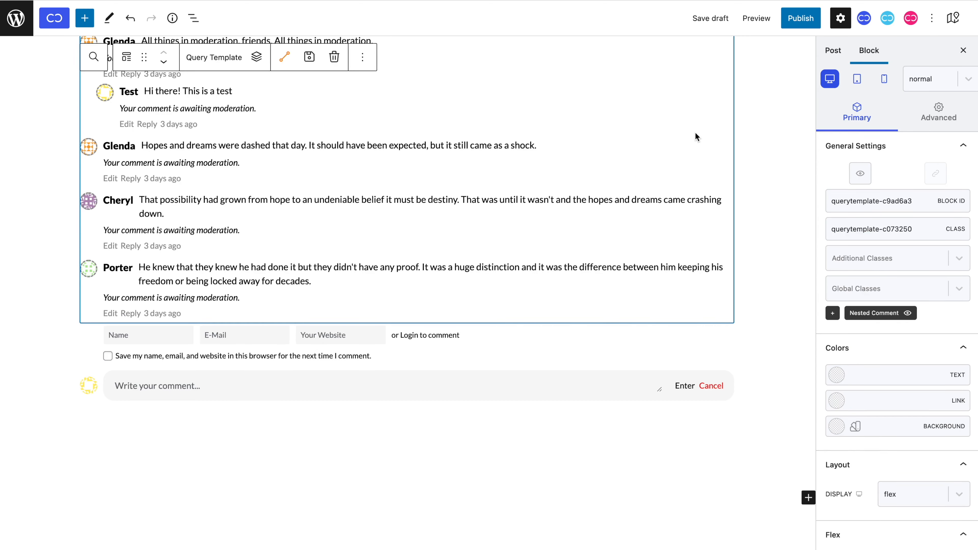
click(833, 313)
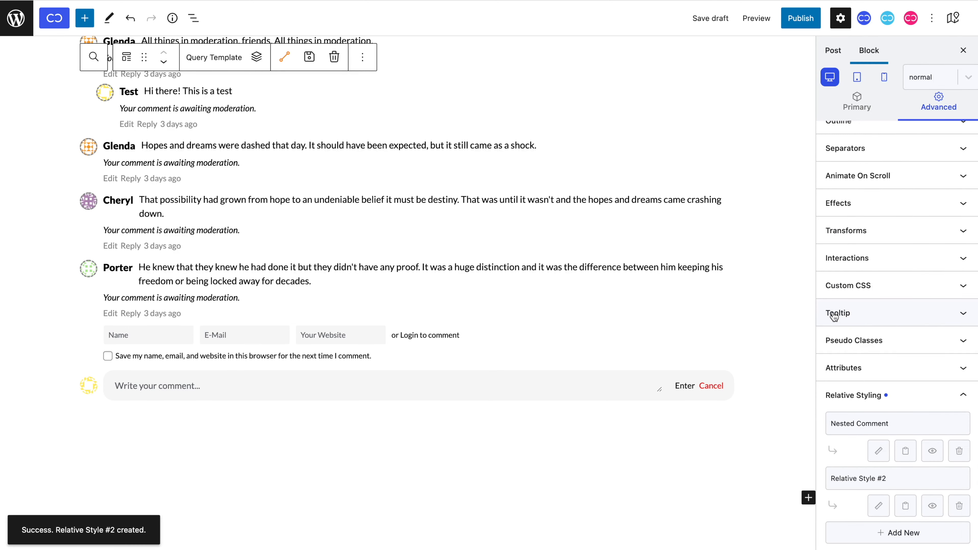
Rename the new relative style to 'Nested Main Input Container'.
click(878, 506)
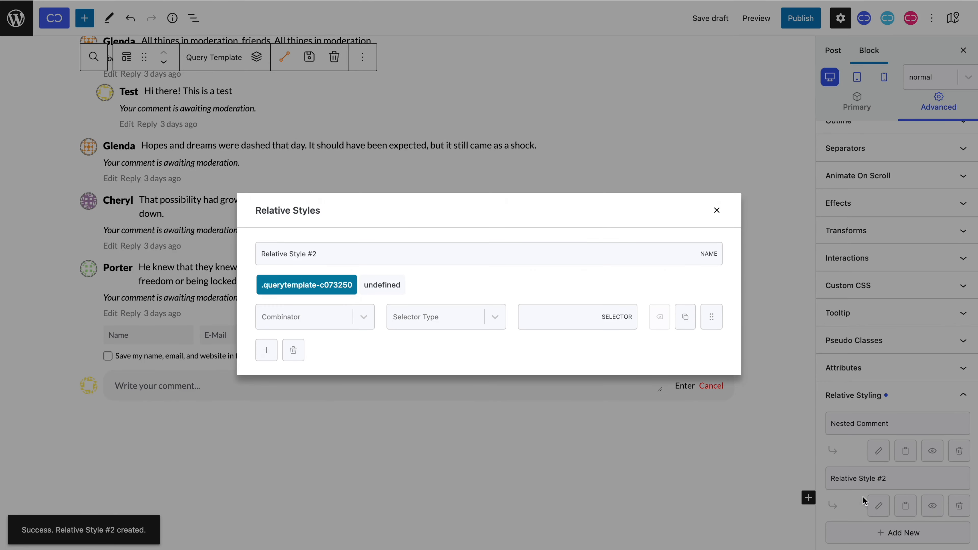
click(639, 255)
key(super+a)
text(Nested M)
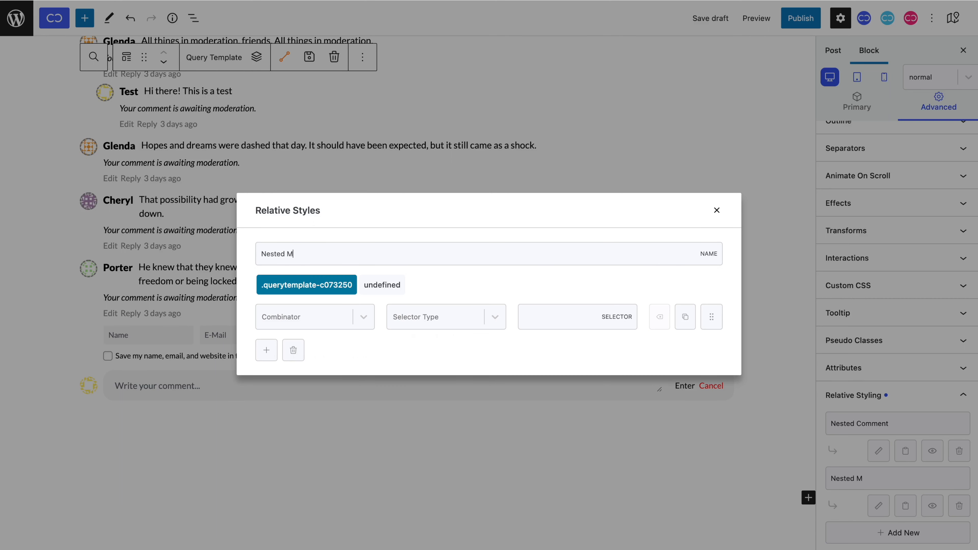
text(ain Input Container)
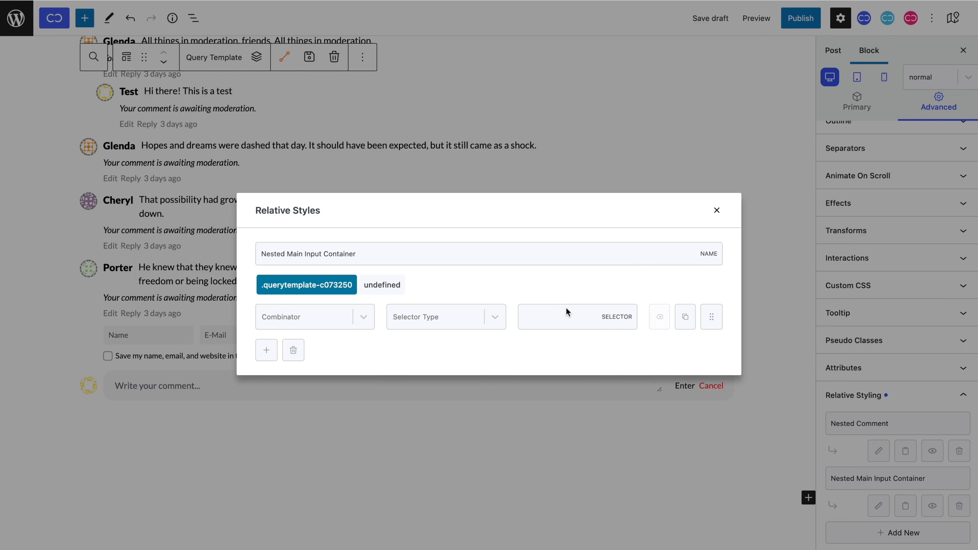
Add a Descendant / Class selector level targeting cc-query.
click(363, 315)
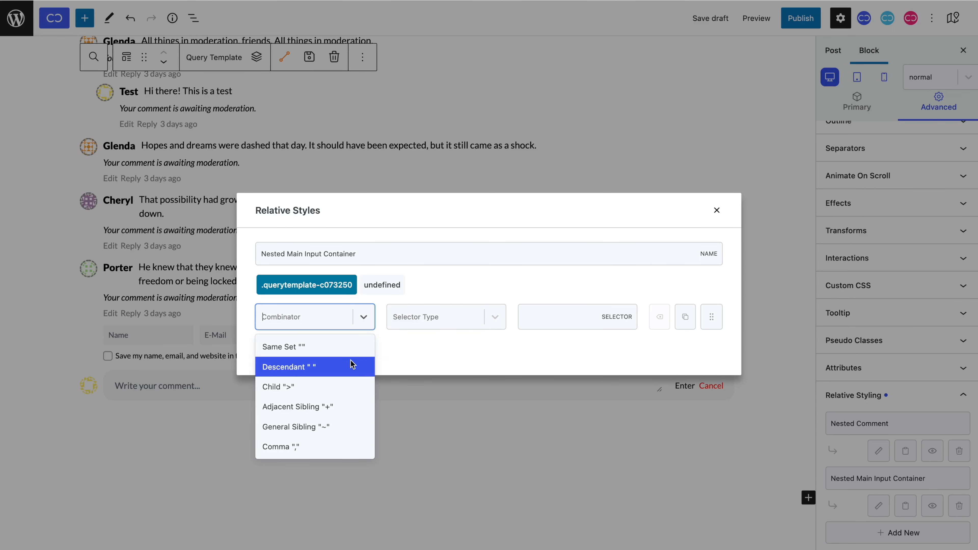
click(349, 368)
click(451, 328)
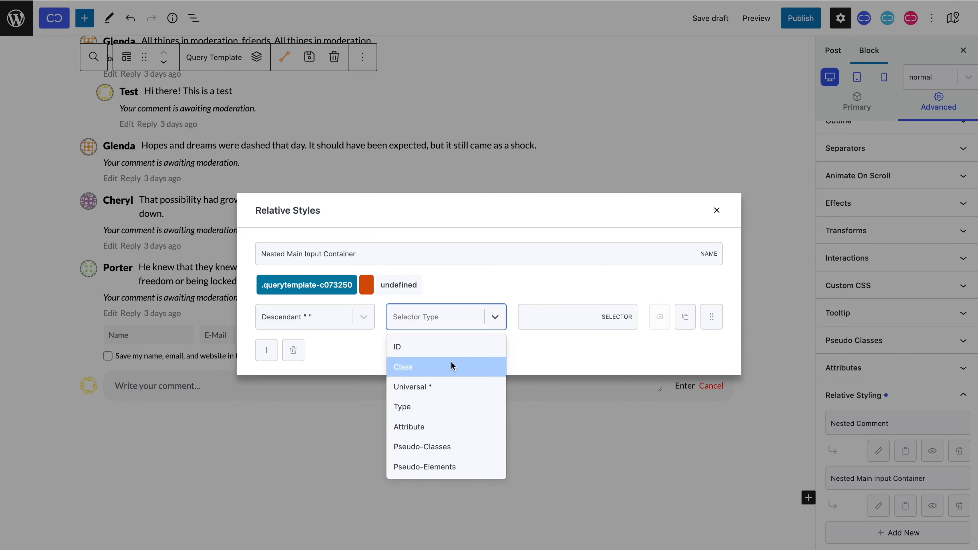
click(452, 366)
click(559, 327)
text(cc-query)
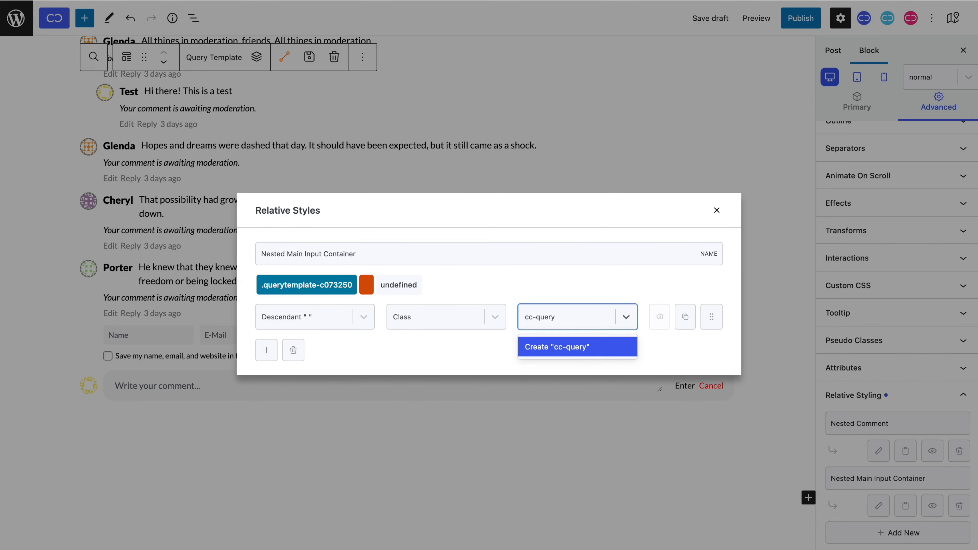
key(Return)
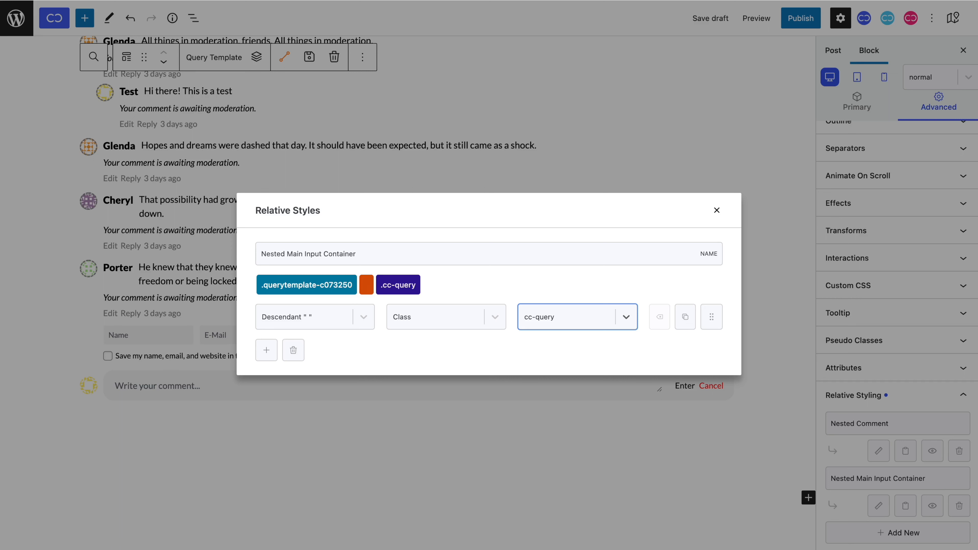
Add a second Descendant / Class level with the pasted class div-cf9ad5a.
click(274, 359)
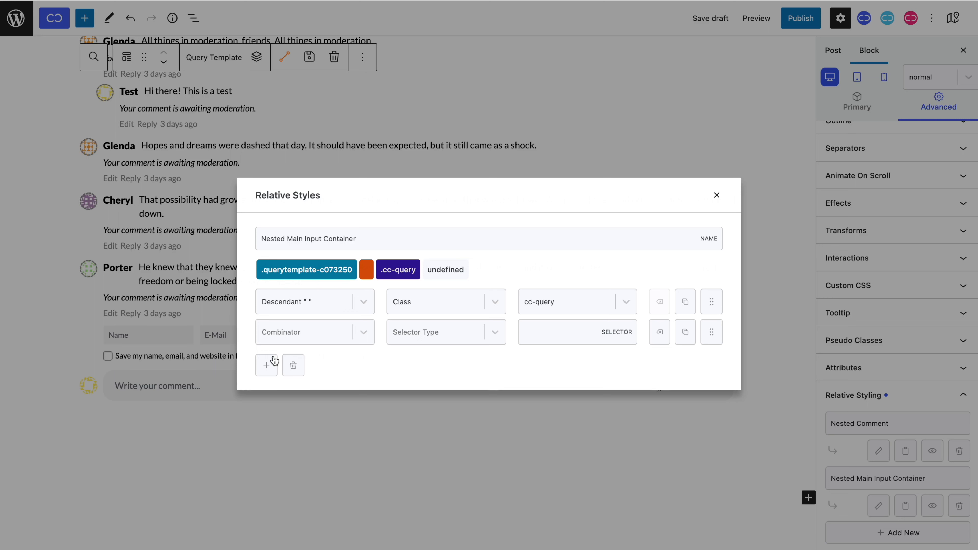
click(295, 335)
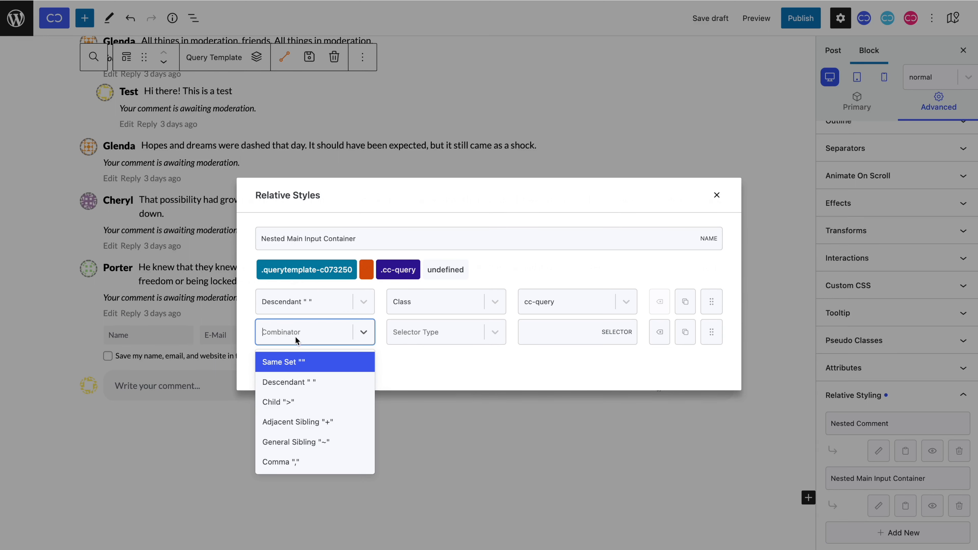
click(301, 383)
click(434, 333)
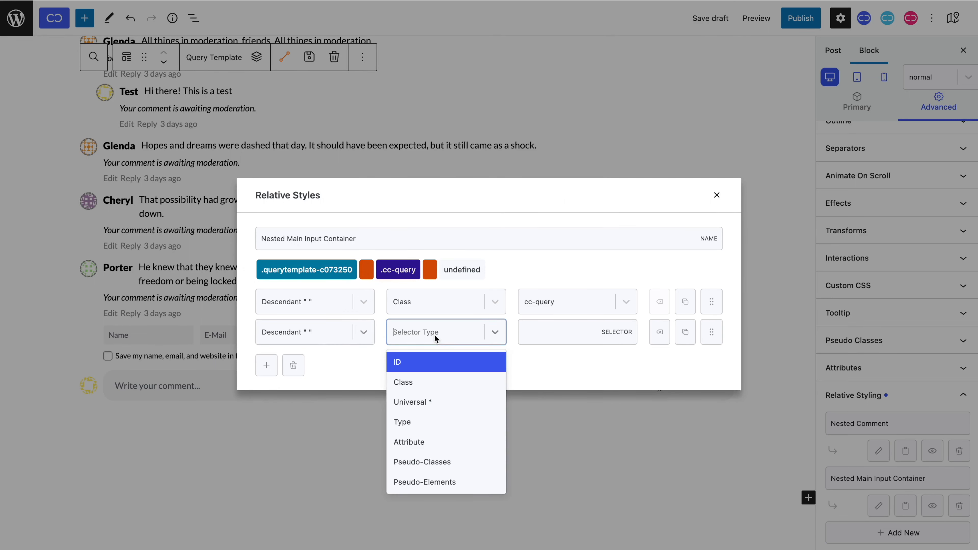
click(438, 386)
click(553, 338)
key(super+v)
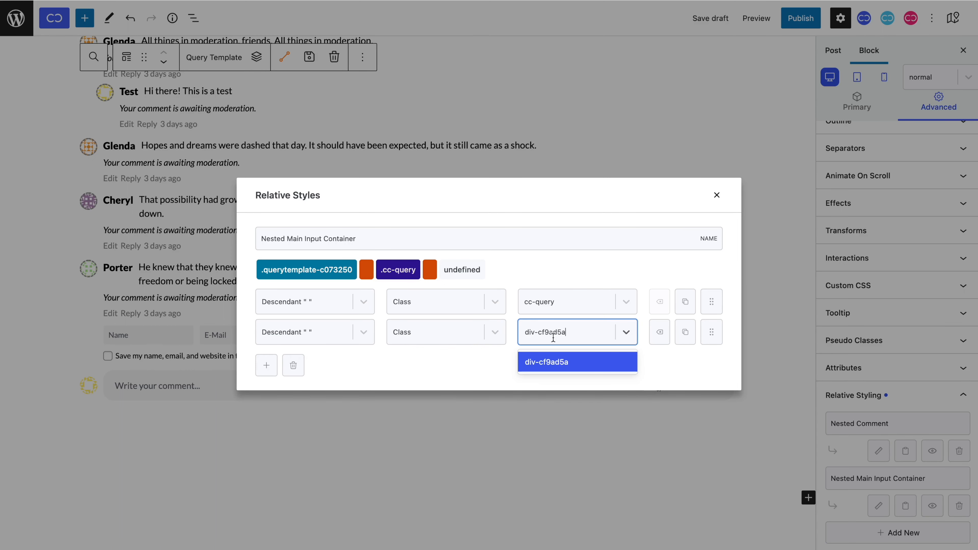
key(Return)
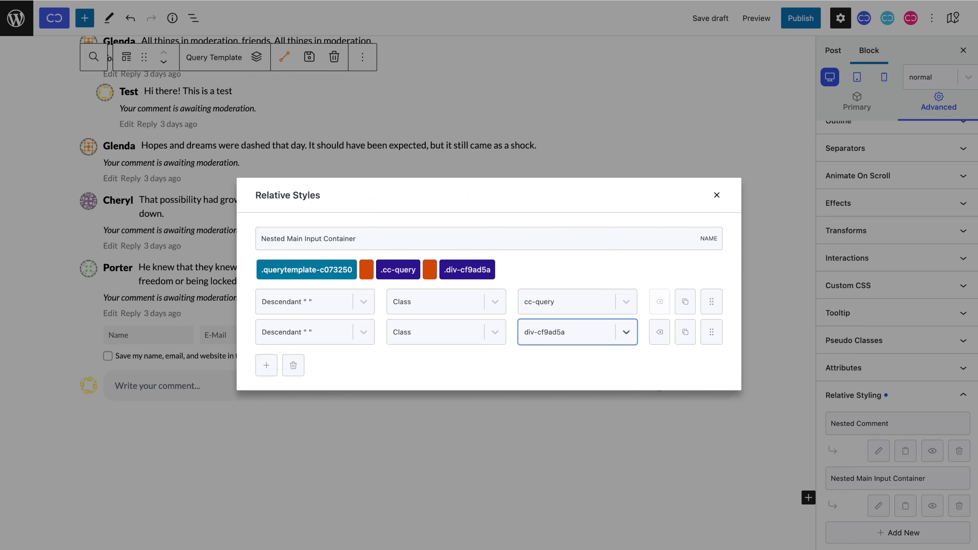
Give the Nested Main Input Container relative style a 30 px left margin.
click(717, 196)
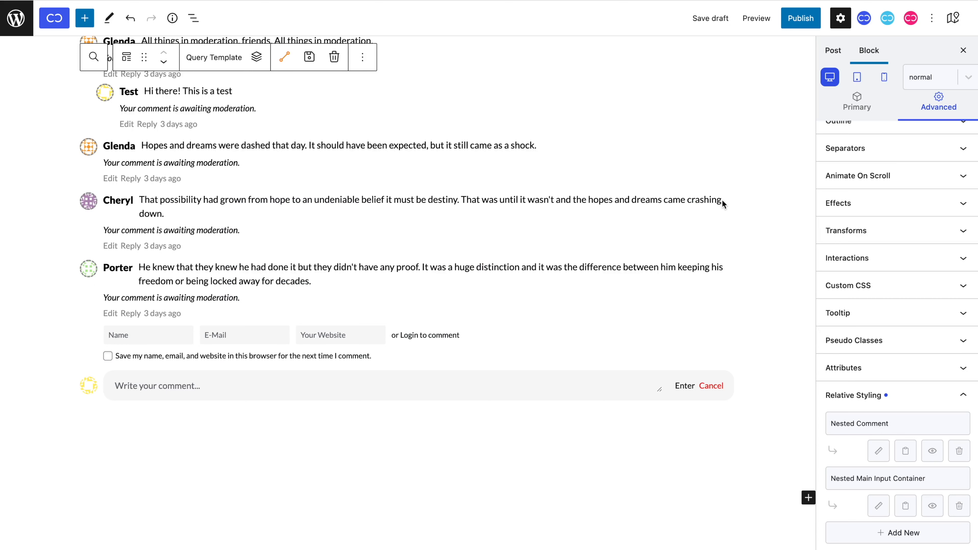
click(913, 508)
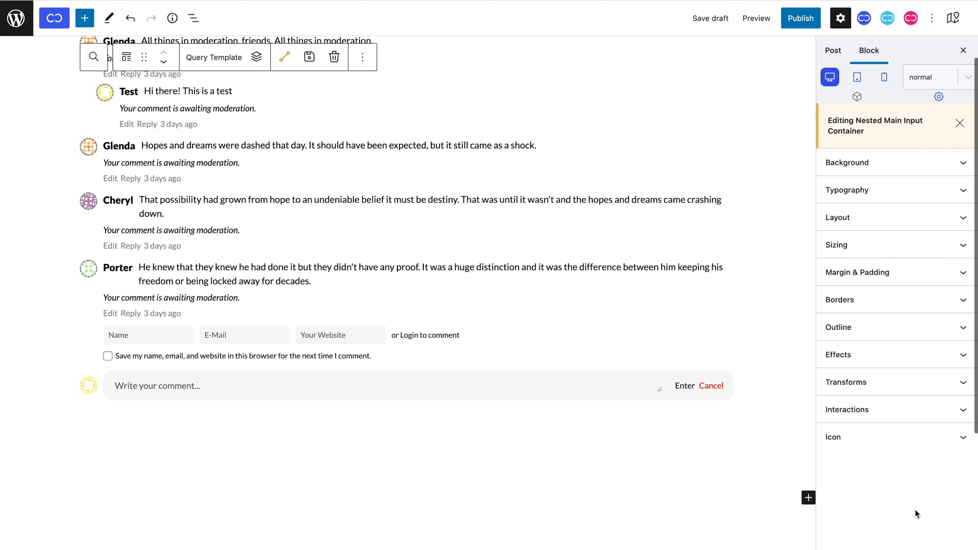
click(944, 278)
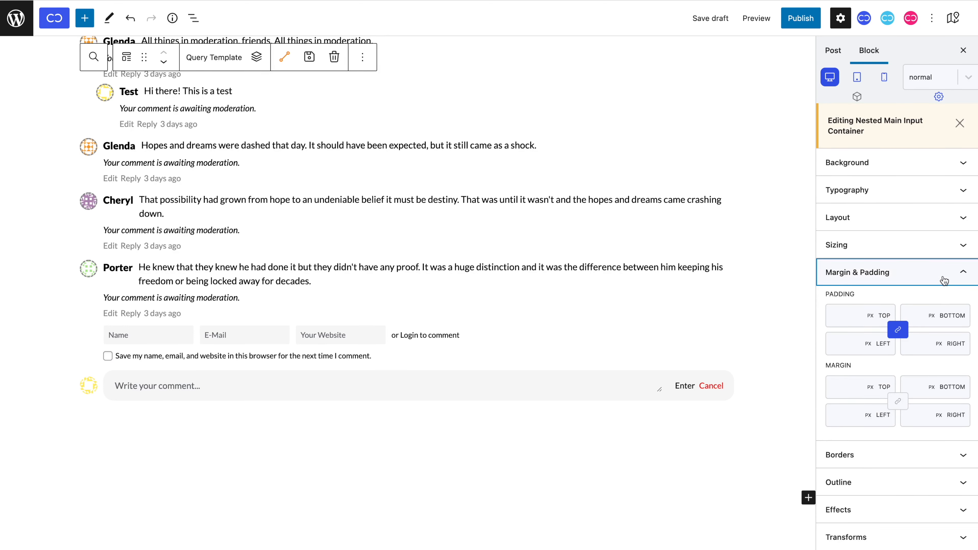
click(843, 410)
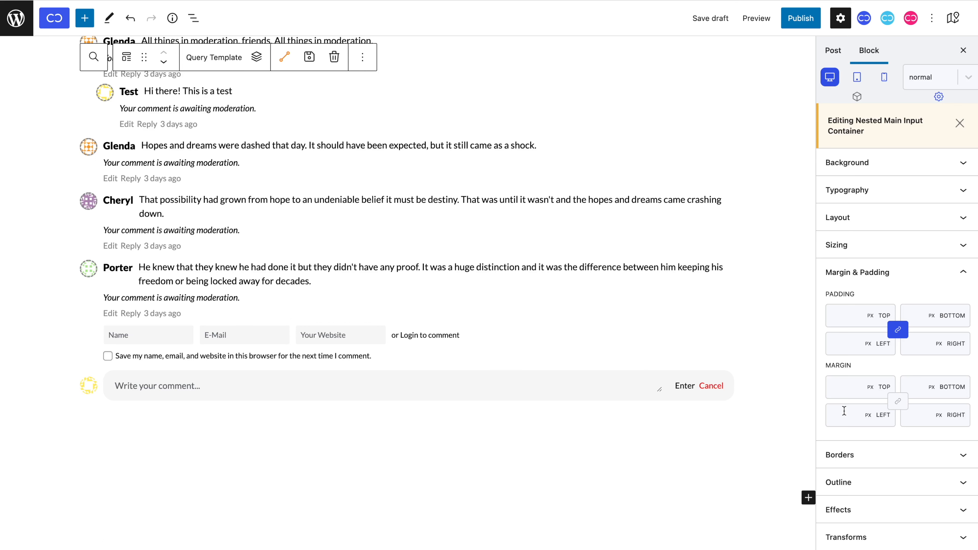
text(30)
Publish the Comment Template and view the live post.
click(801, 18)
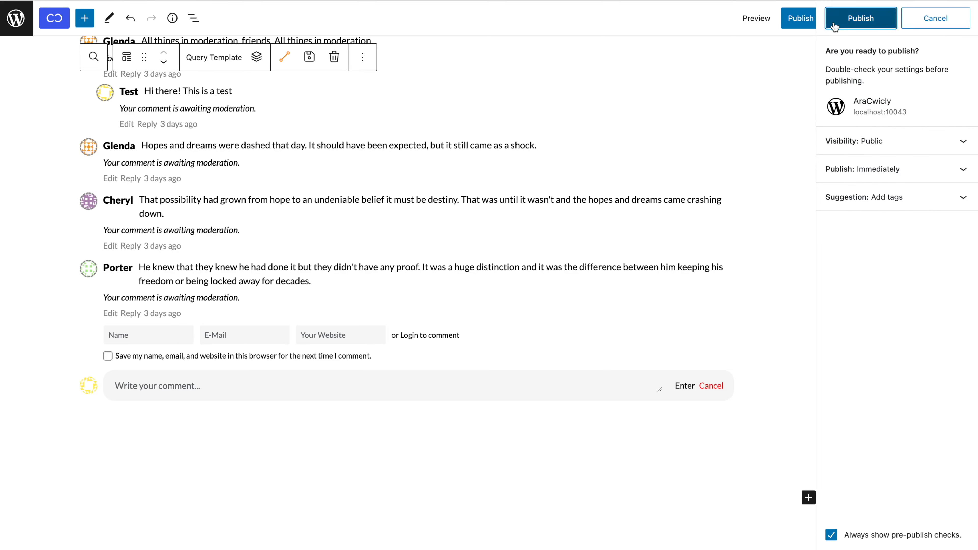
click(861, 18)
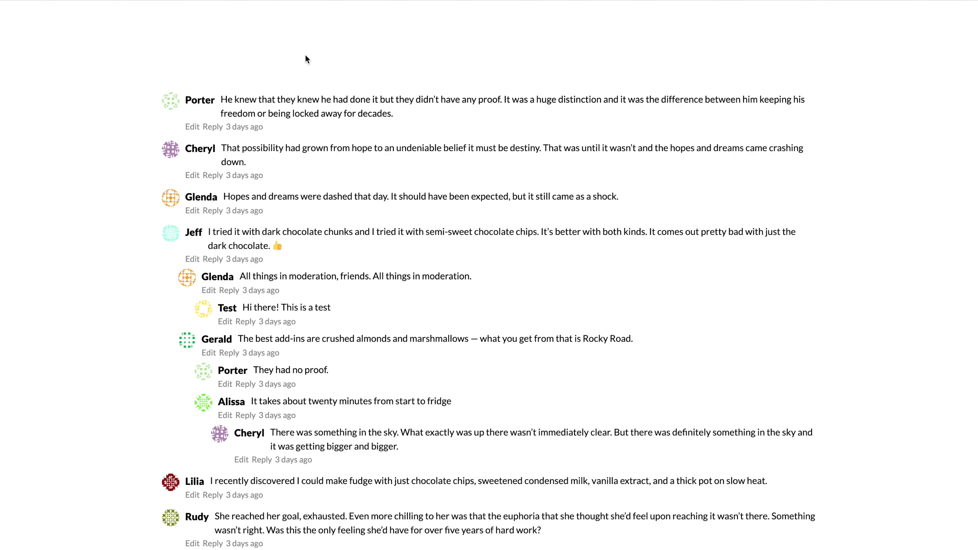
scroll(306, 56, down, 3)
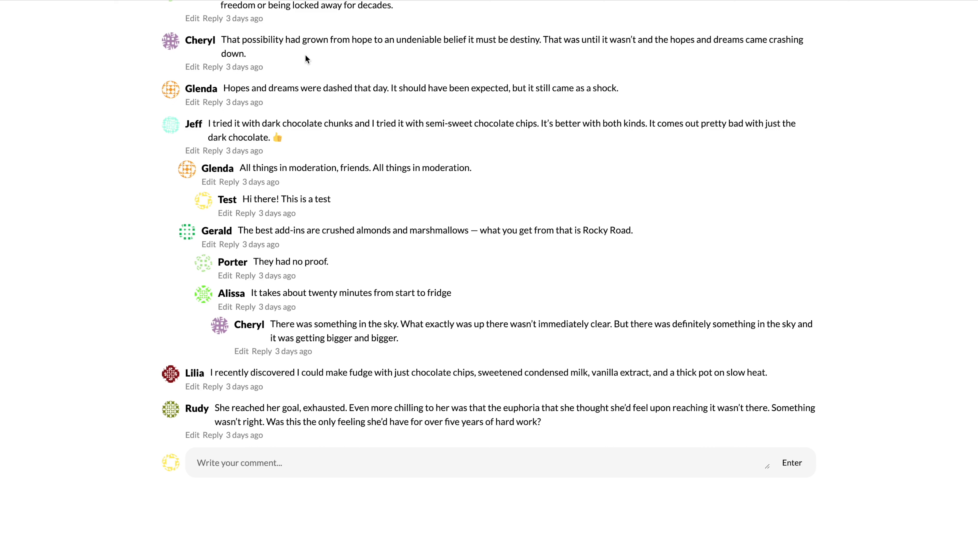
Test Reply under two comments and Cancel on the front end, then close the post-publish panel.
click(229, 184)
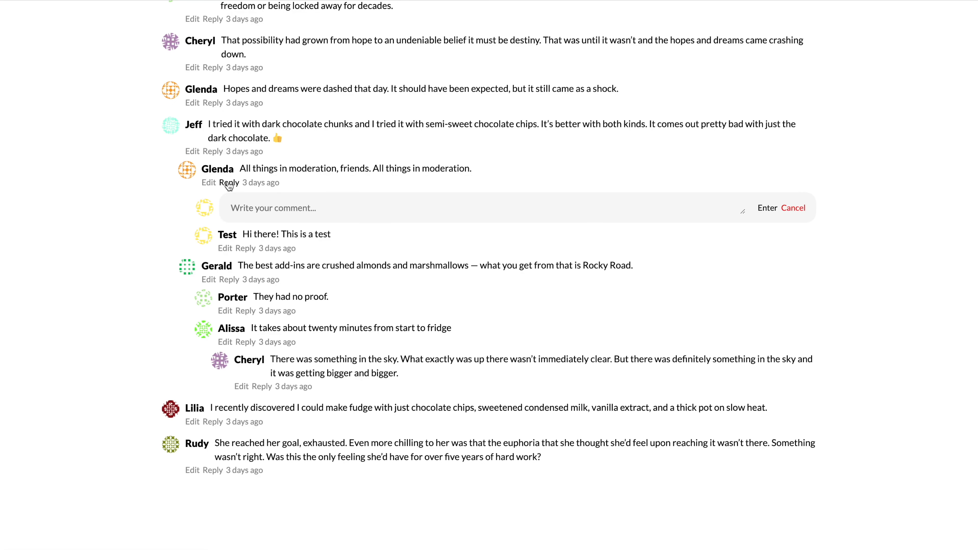
click(213, 151)
click(790, 178)
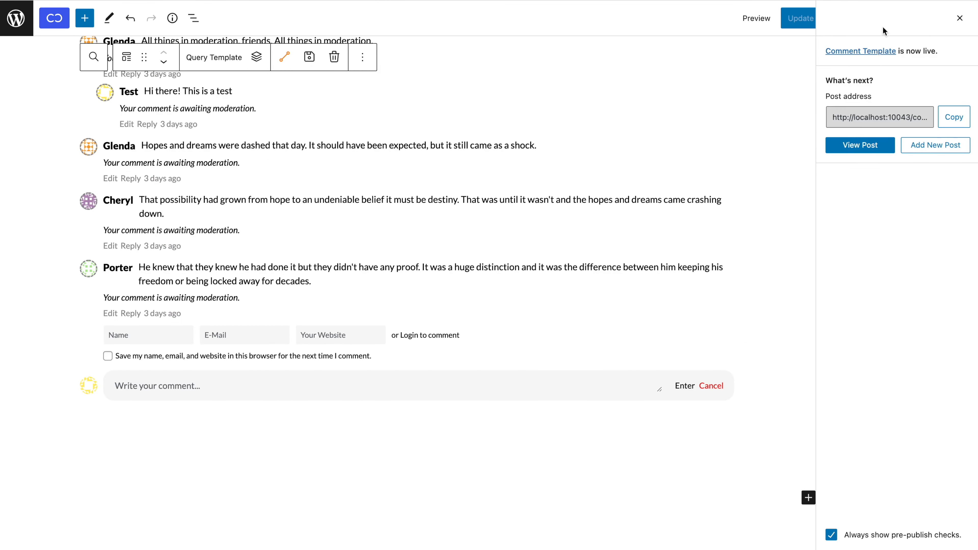
click(959, 18)
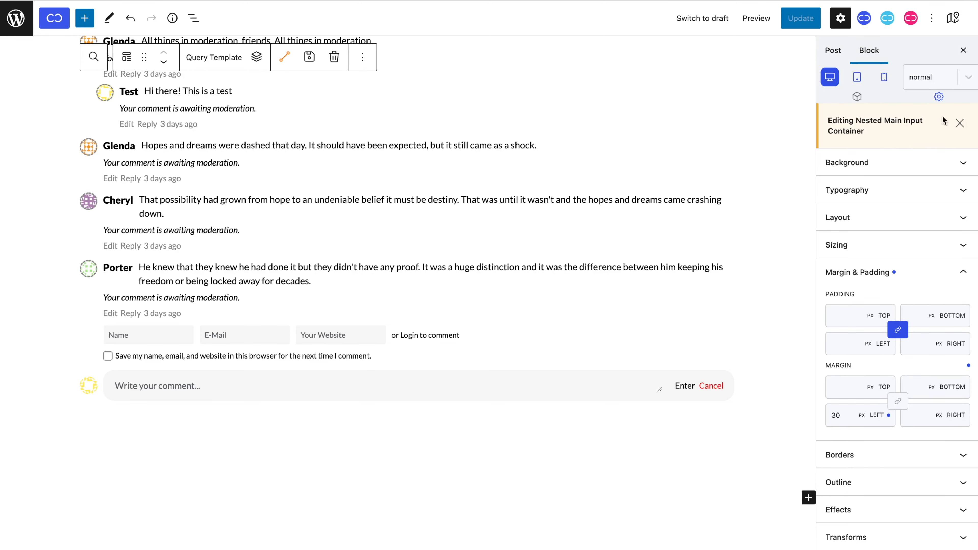
At tablet width, make the comment content Div a flex column so names sit above text.
click(960, 124)
click(855, 75)
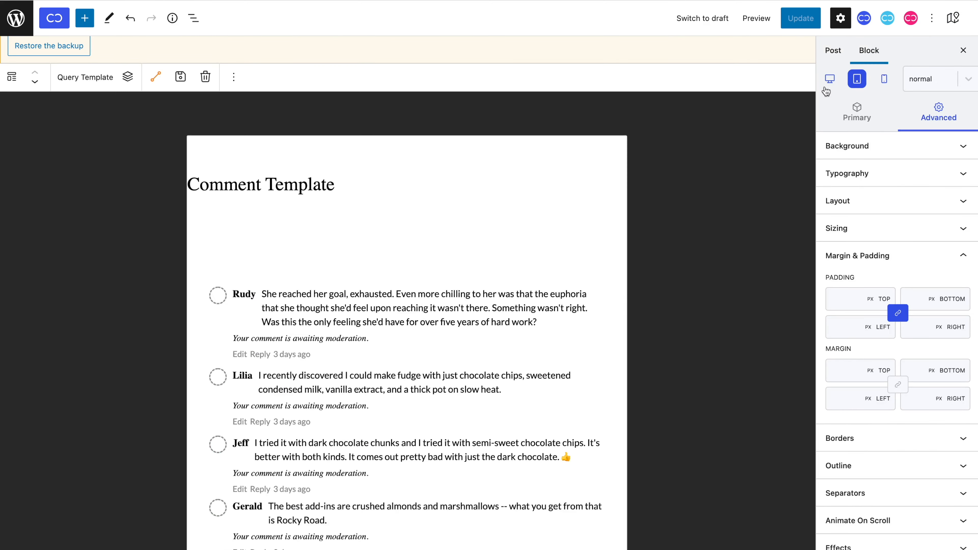
click(244, 305)
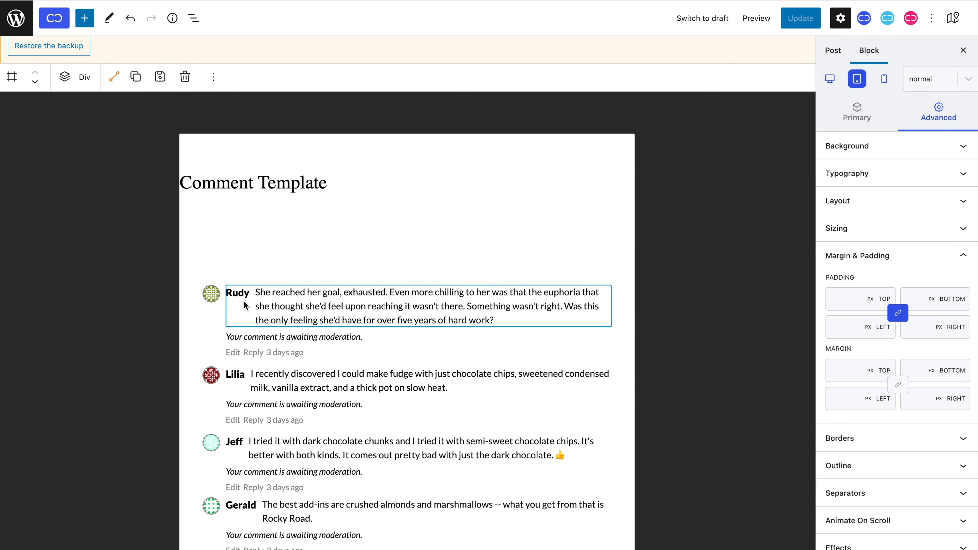
click(948, 212)
click(944, 230)
click(936, 280)
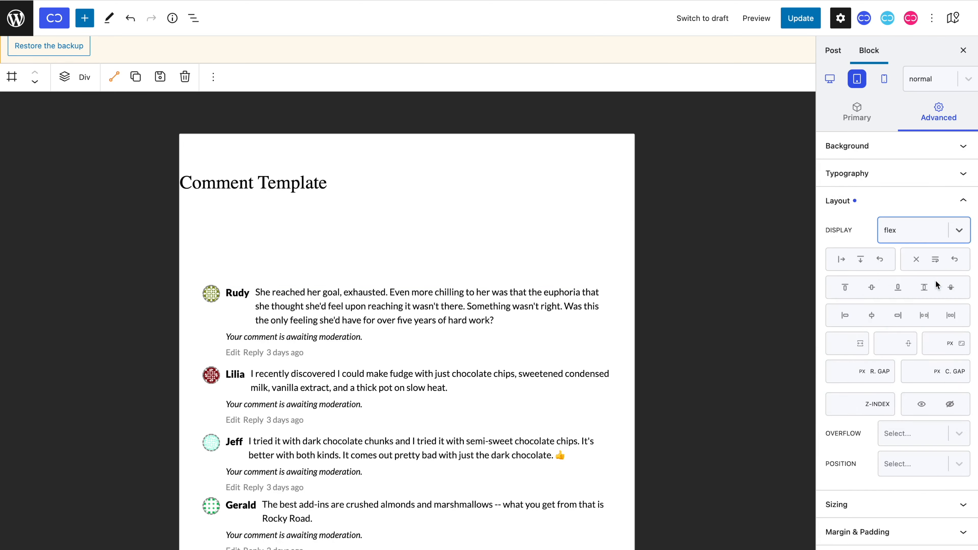
click(862, 262)
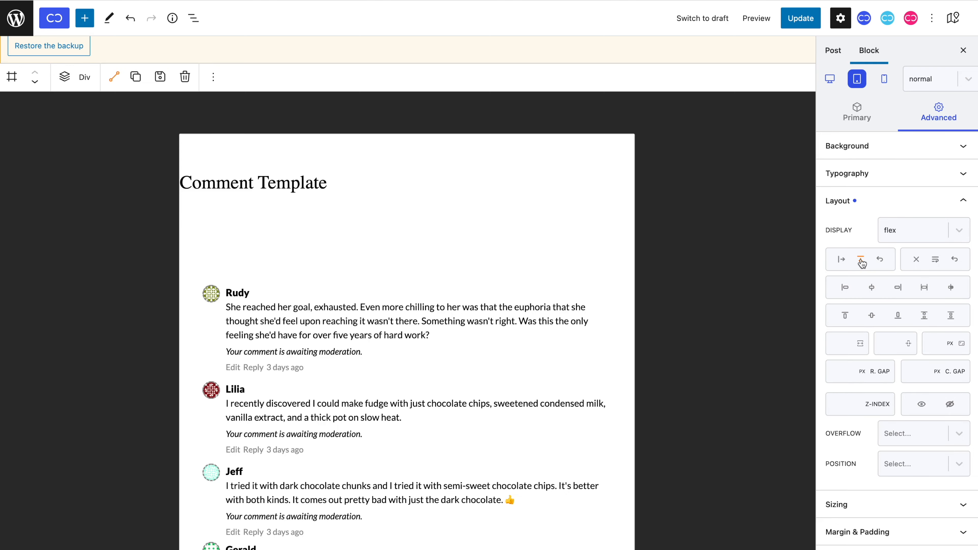
Make the form fields wrapper a flex column so the login text drops below the inputs.
scroll(472, 348, down, 20)
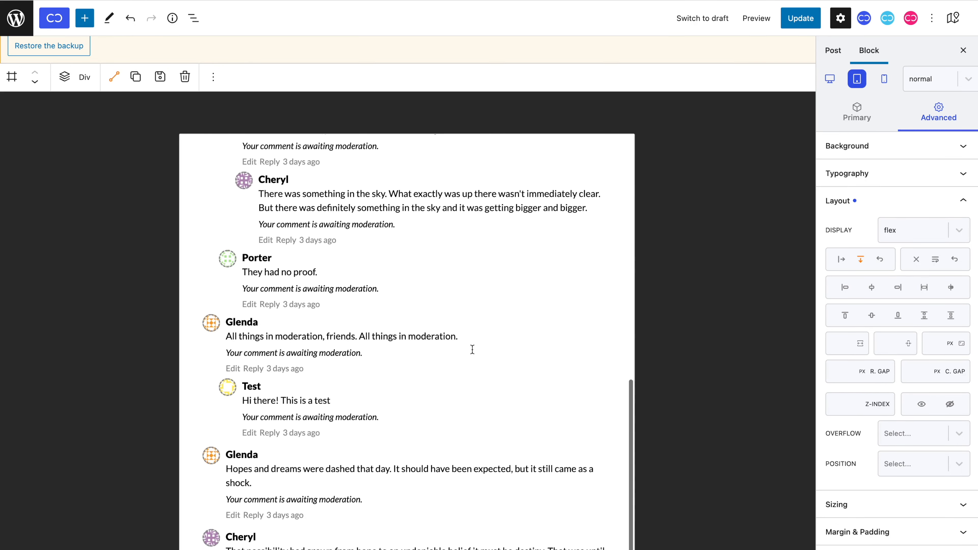
scroll(472, 349, down, 6)
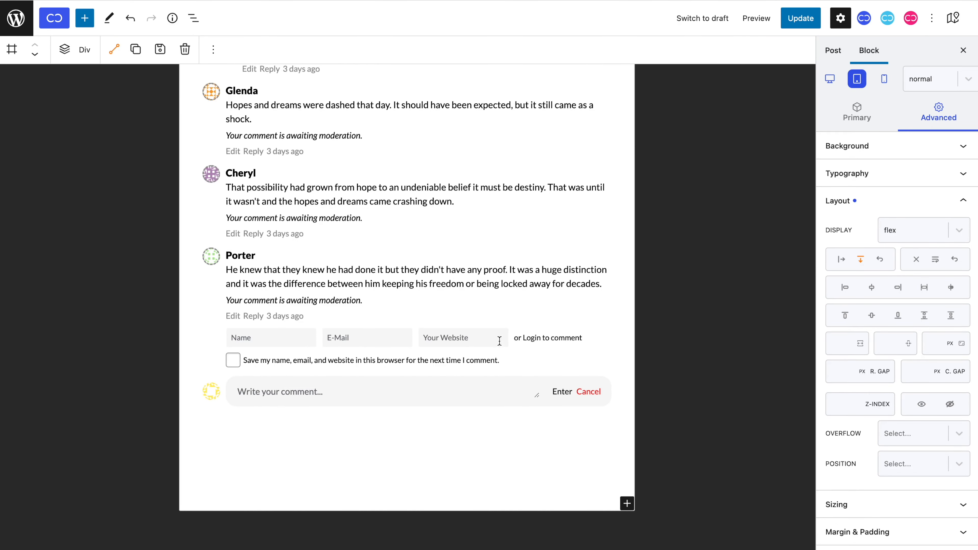
click(510, 339)
click(881, 231)
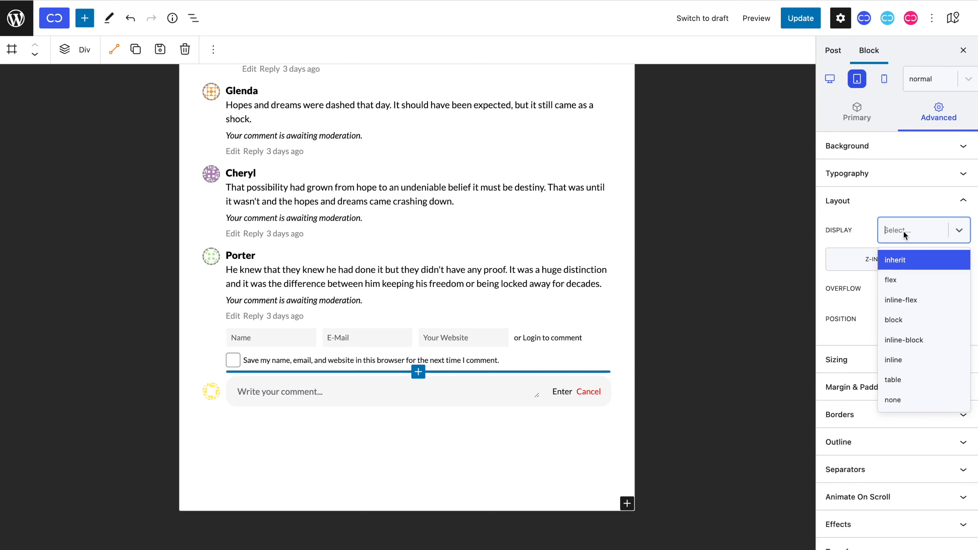
click(908, 277)
click(862, 264)
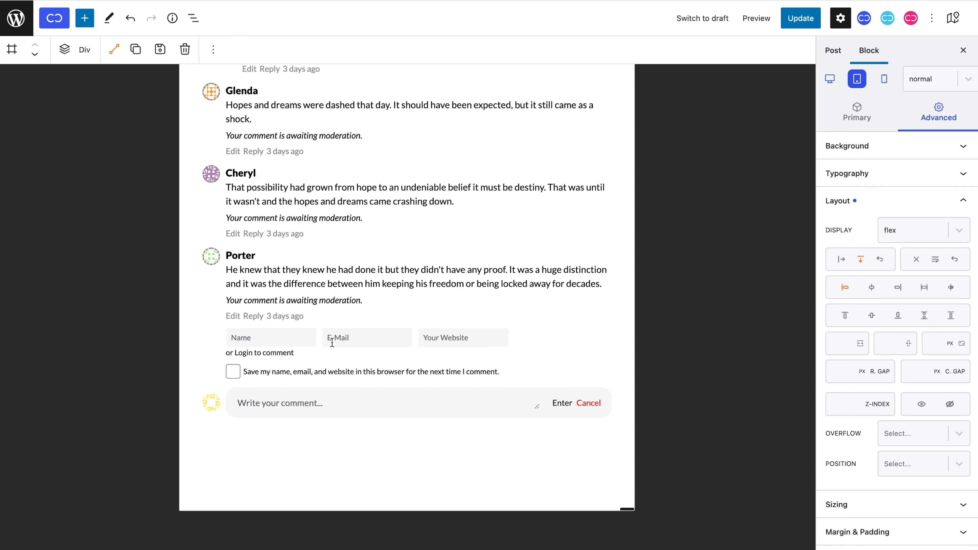
Give the 'or Login to comment' text a 10 px top margin.
click(288, 356)
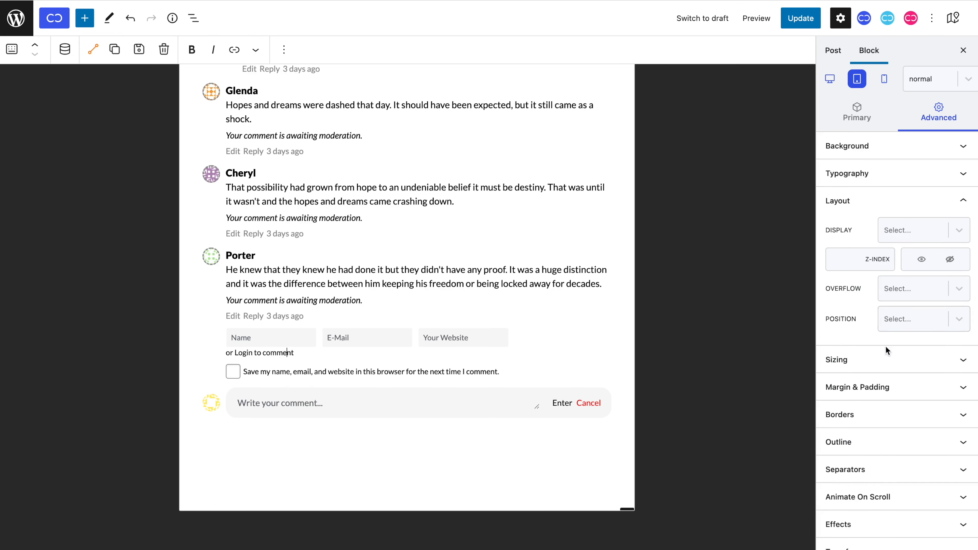
click(882, 386)
click(858, 371)
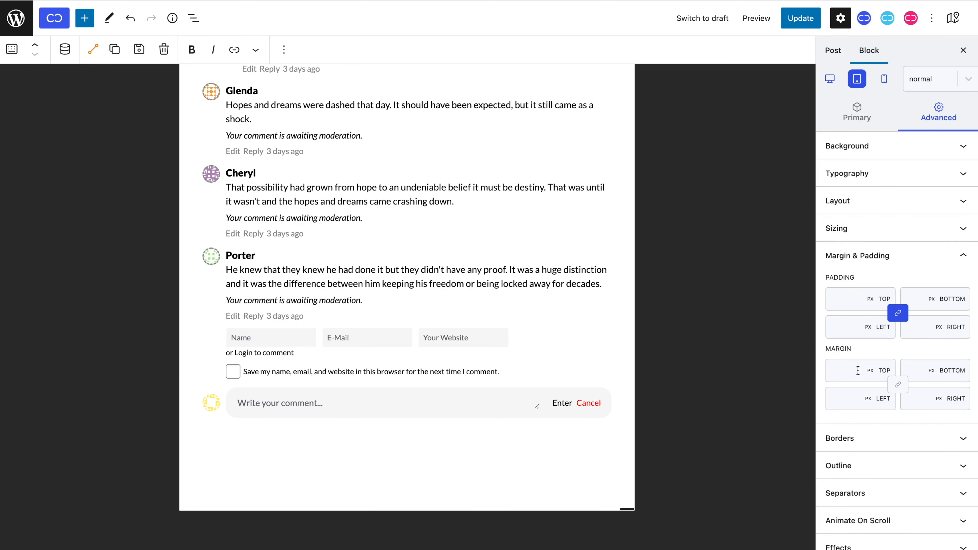
text(10)
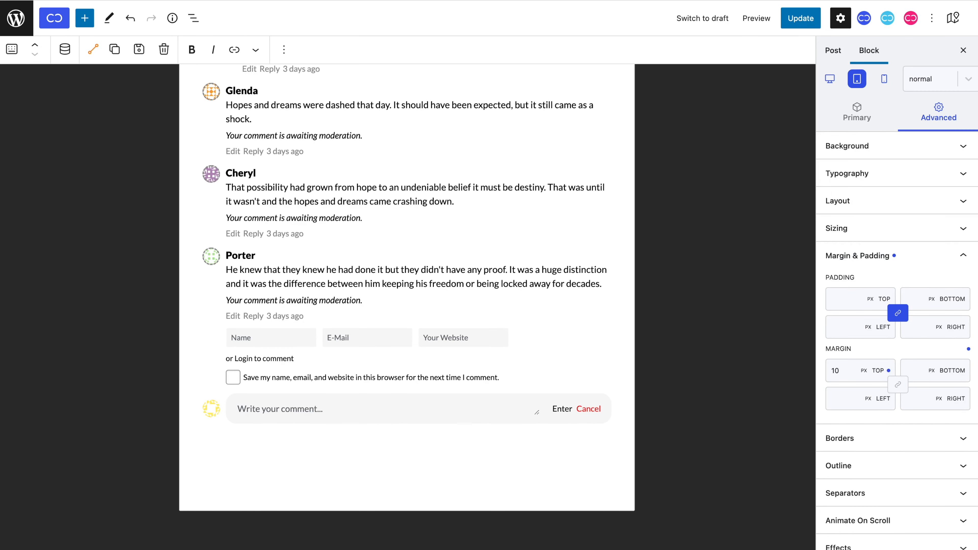
click(884, 79)
At mobile width, set the comment form fields block's left margin to 0.
scroll(459, 328, down, 6)
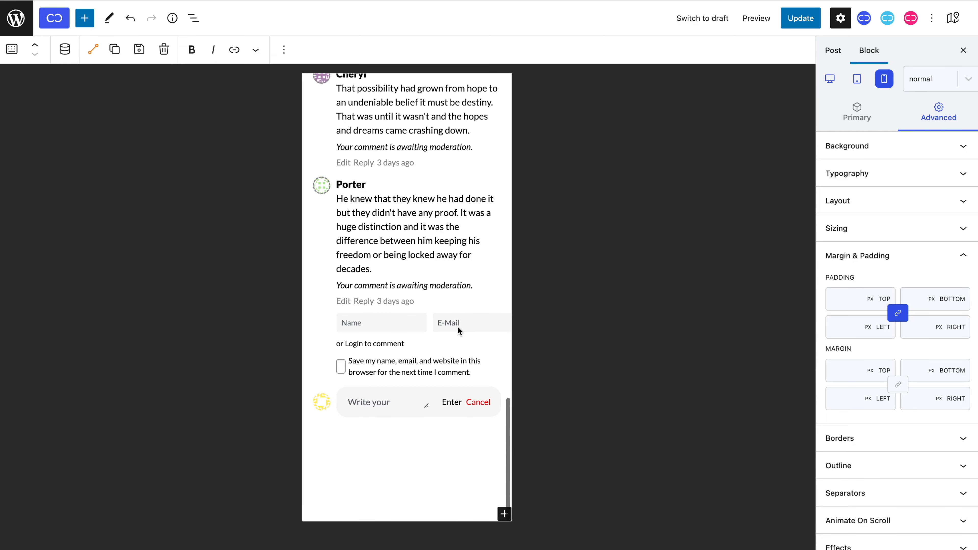
click(459, 328)
click(840, 401)
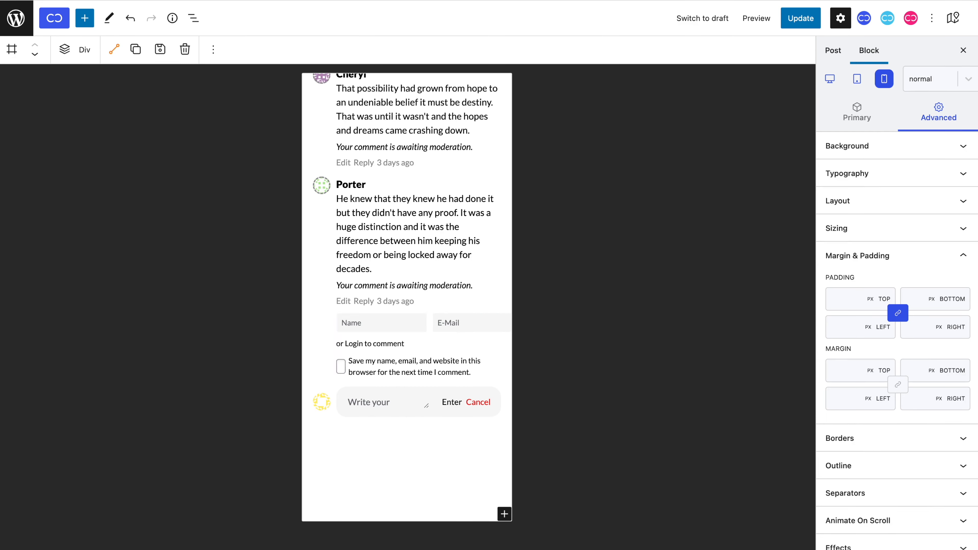
text(0)
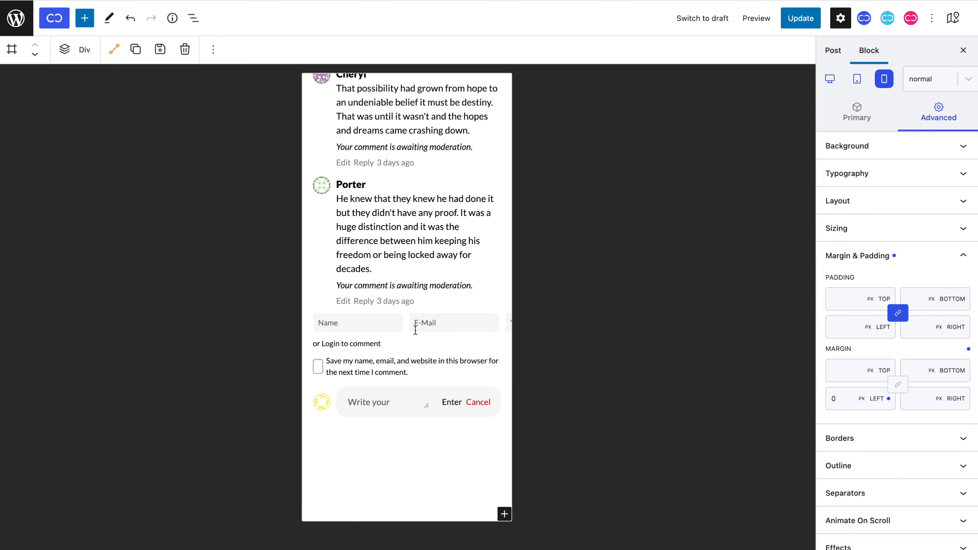
Make the Name/E-Mail/Website input row a flex column so the fields stack vertically.
click(407, 330)
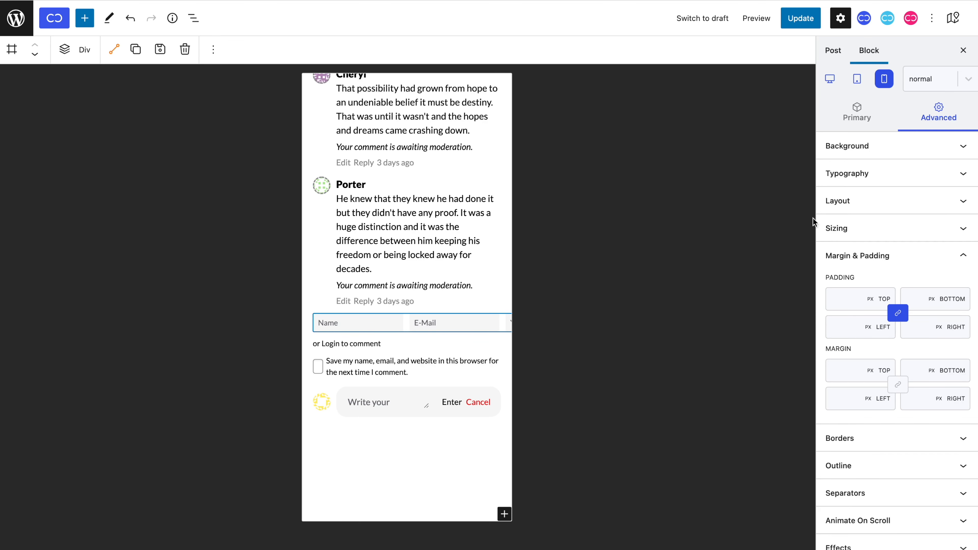
click(869, 203)
click(895, 232)
click(893, 280)
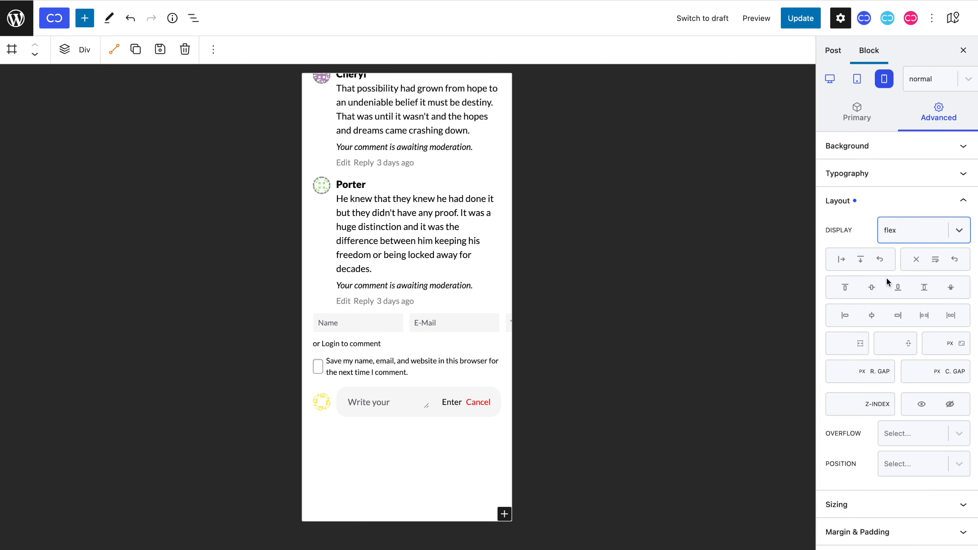
click(861, 262)
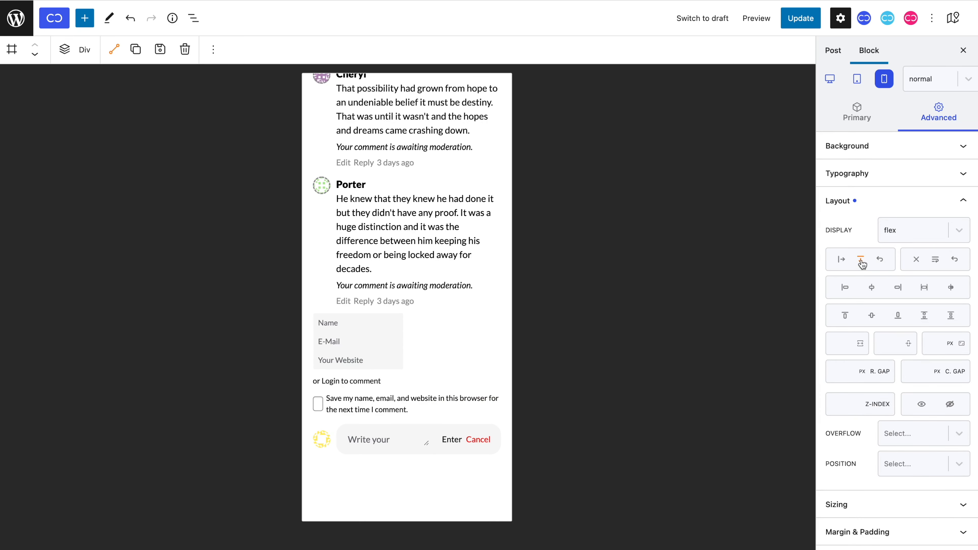
Give the input blocks a 5 px bottom margin.
click(391, 325)
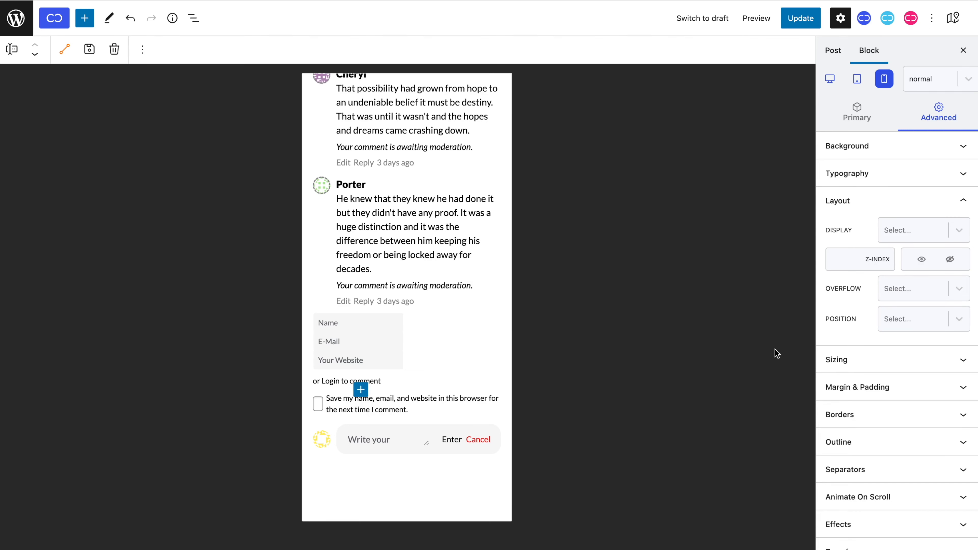
click(861, 387)
click(917, 375)
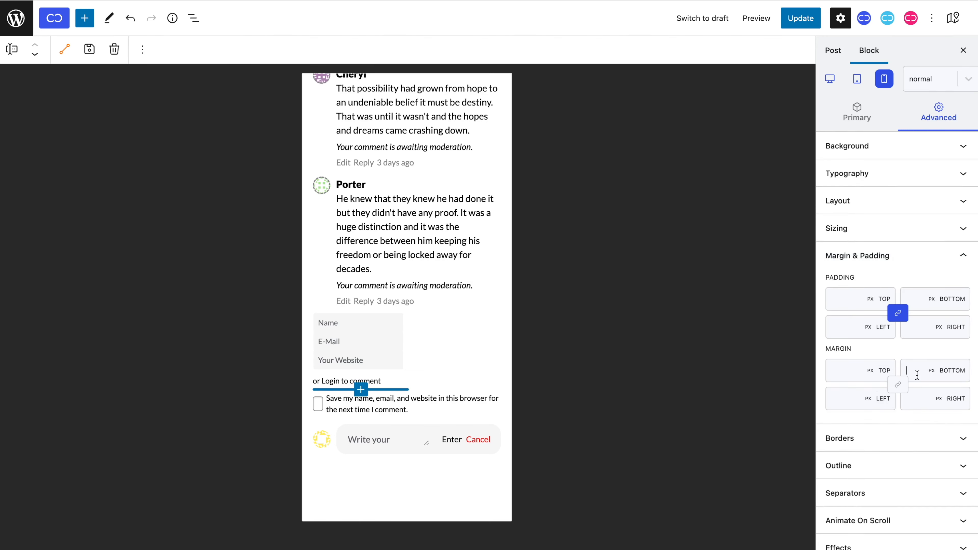
text(5)
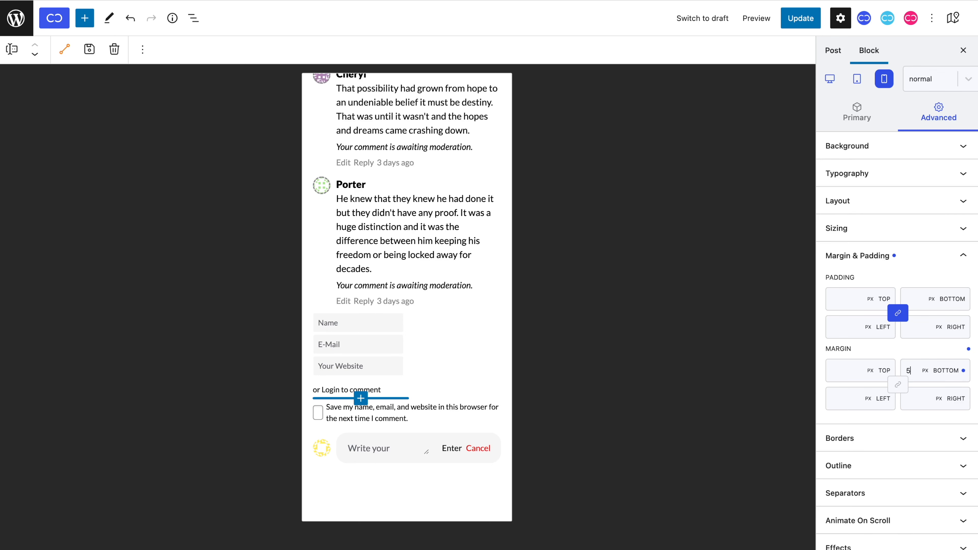
Return to desktop preview and update the Comment Template.
click(830, 79)
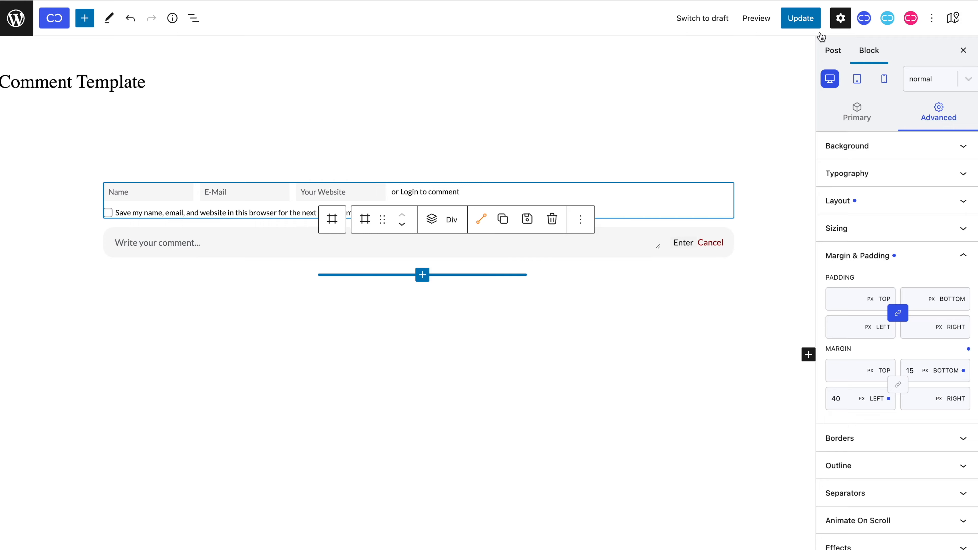
click(800, 18)
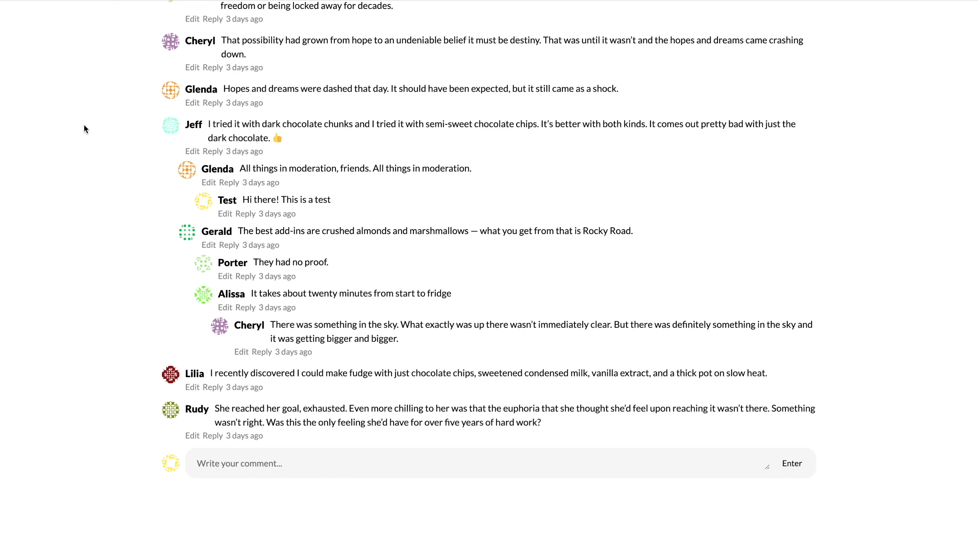
scroll(84, 125, up, 3)
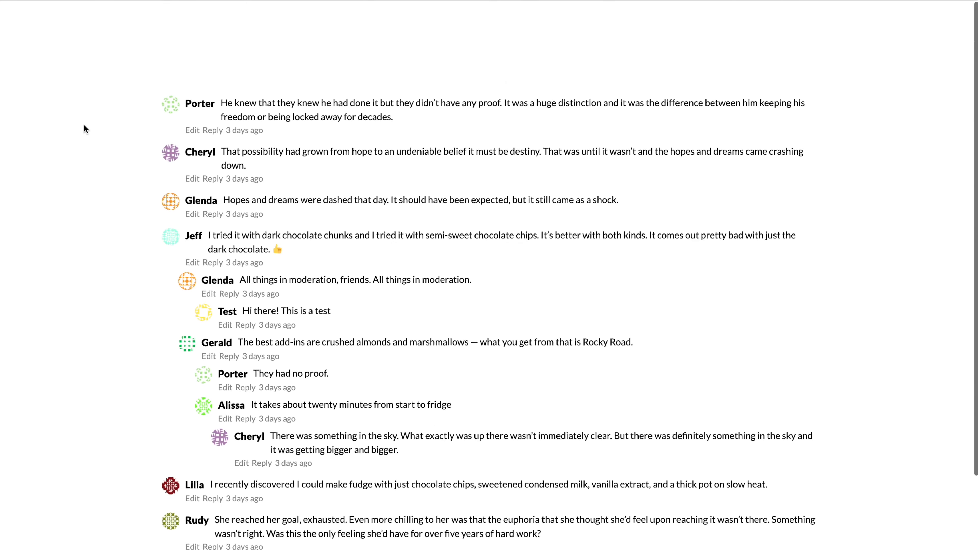
On the live post, reply 'Hello!' under a comment.
click(215, 178)
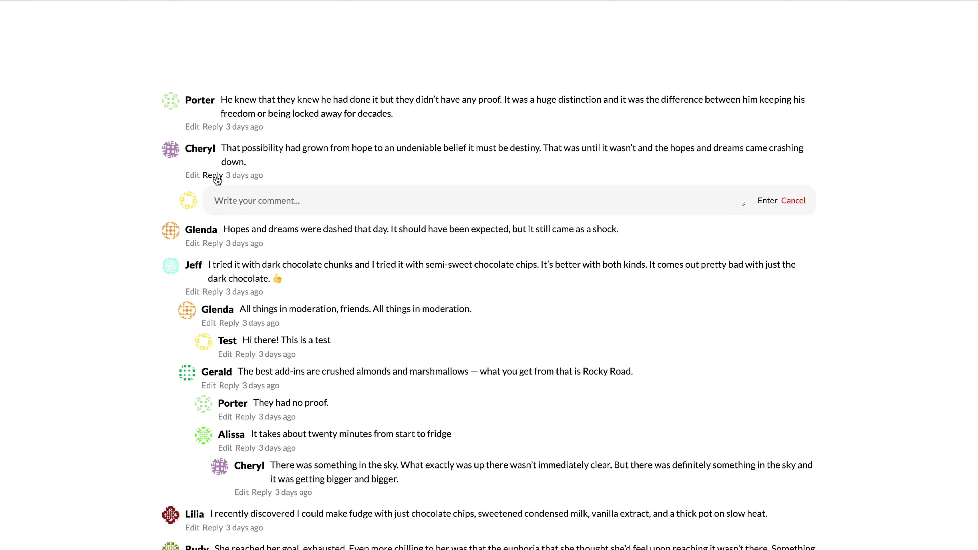
text(Hello!)
click(769, 202)
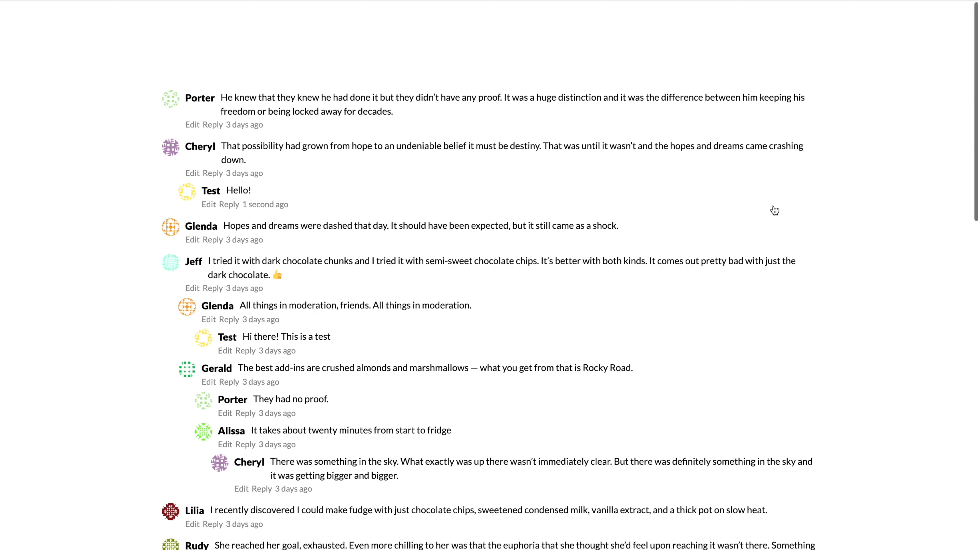
Post a new comment beginning 'Sometimes there isn't a good answer'.
scroll(774, 210, down, 5)
scroll(775, 211, up, 5)
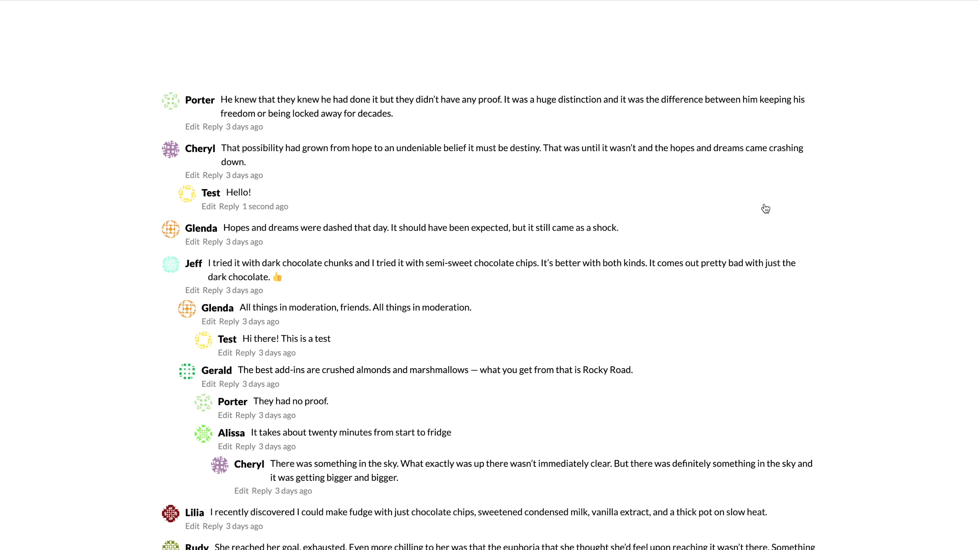
scroll(775, 211, down, 4)
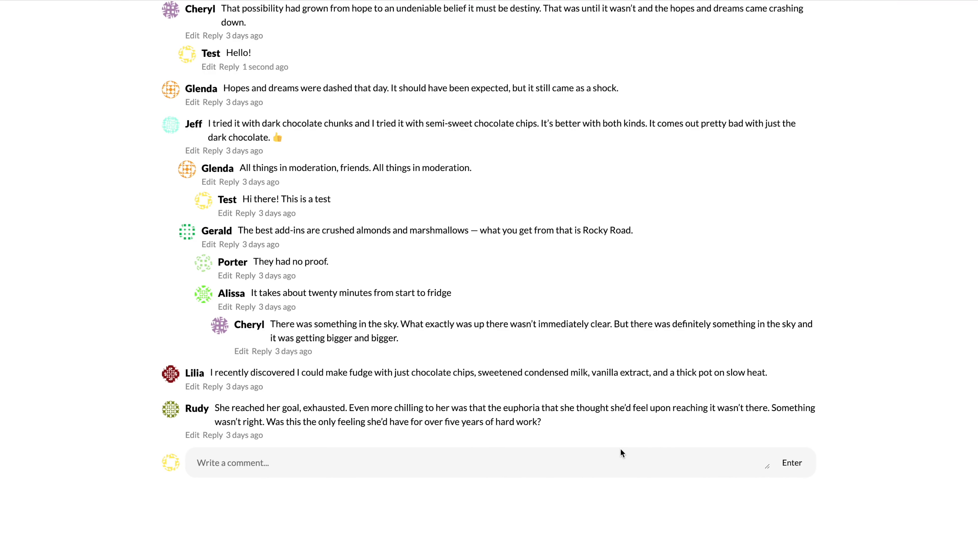
click(327, 468)
text(Sometimes there isn't a good answer. No matter how you try to rationalize the outcome, it doesn't make sense. And instead of an answer, you are simply left with a question. Why?Sometimes there isn't a good answer. No matter how you try to rationalize the outcome, it doesn't make sense. And instead of an answer, you are simply left with a question. Why?Sometimes there isn't a good answer. No matter how you try to rationalize the outcome, it doesn't make sense. And instead of an answer, you are simply left with a question. Why?Sometimes there isn't a good answer. No matter how you try to rationalize the outcome, it doesn't make sense. And instead of an answer, you are simply left with a question. Why?Sometimes there isn't a good answer. No matter how you try to rationalize the outcome, it doesn't make sense. And instead of an answer, you are simply left with a question. Why?Sometimes there isn't a good answer. No matter how you try to rationalize the outcome, it doesn't make sense. And instead of an answer, you are simply left with a question. Why?Sometimes there isn't a good answer. No matter how you try to rationalize the outcome, it doesn't make sense. And instead of an answer, you are simply left with a question. Why?Sometimes there isn't a good answer. No matter how you try to rationalize the outcome, it doesn't make sense. And instead of an answer, you are simply left with a question. Why?)
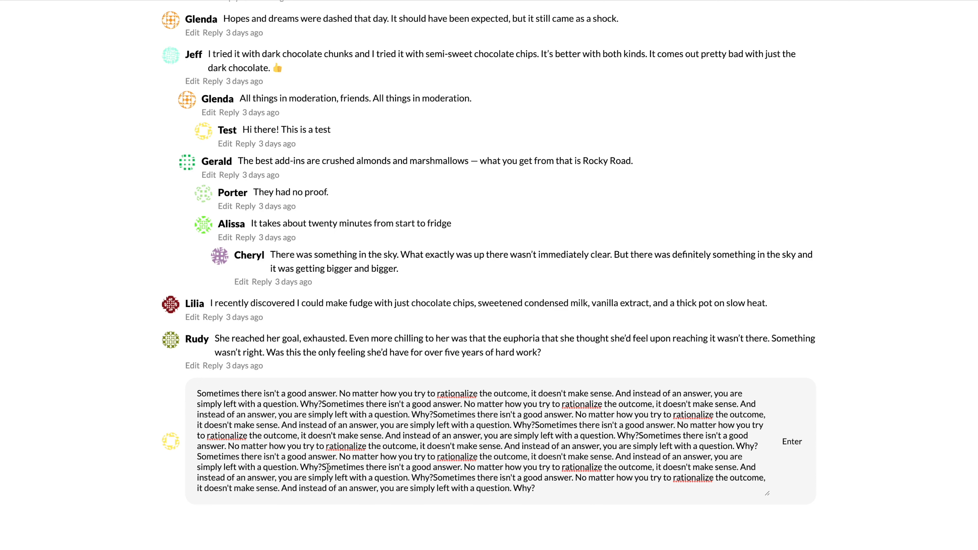
key(super+z)
key(super+z)
key(super+z)
key(super+z)
key(super+z)
key(super+z)
key(super+z)
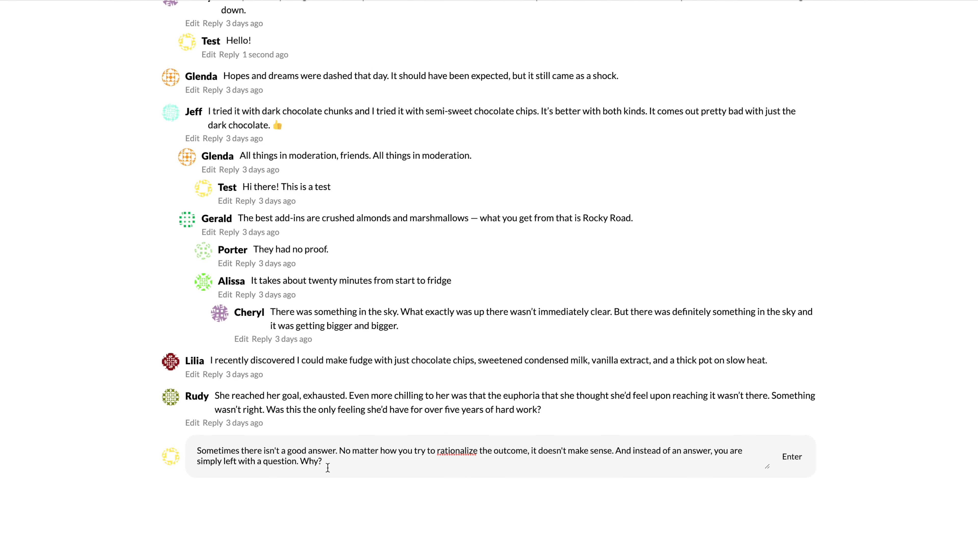
click(787, 463)
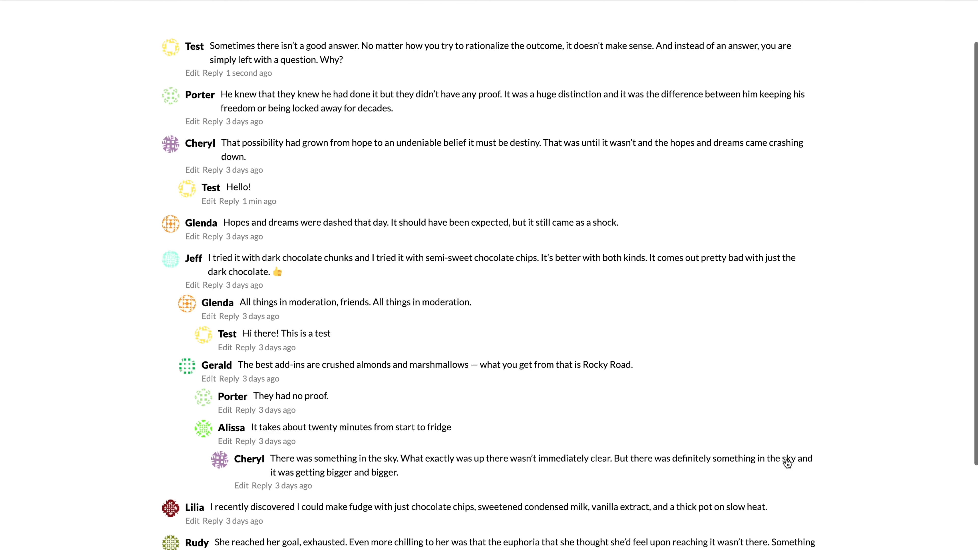
scroll(787, 462, up, 2)
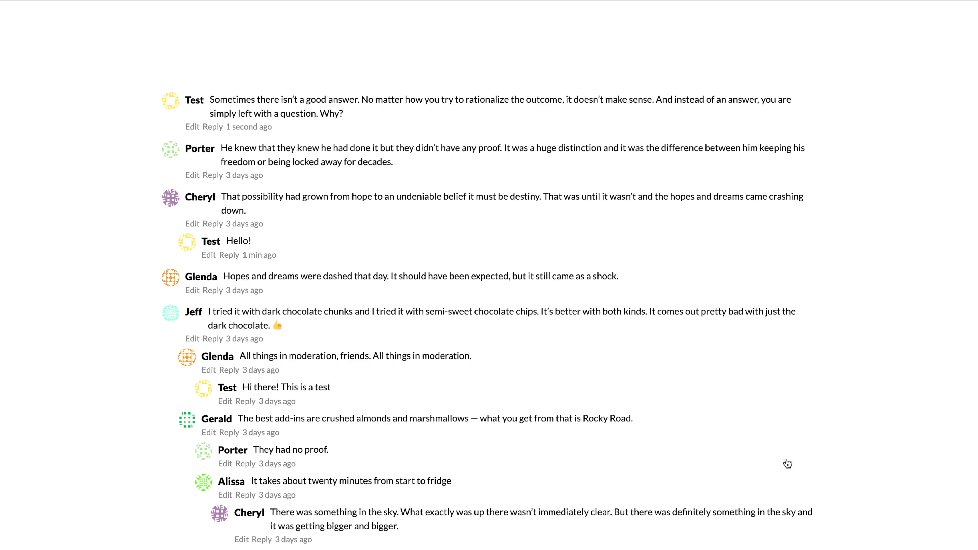
scroll(787, 463, down, 5)
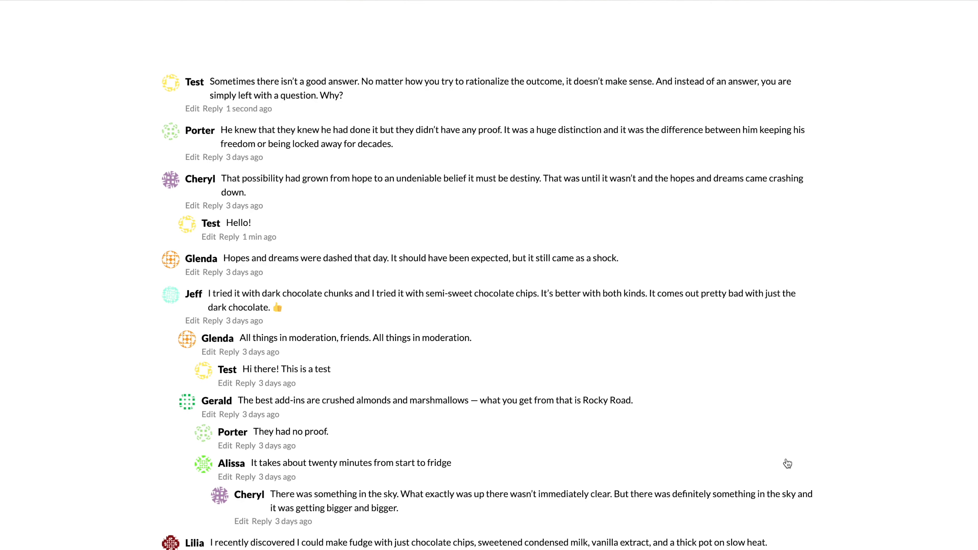
Open the live post in a new private browsing window.
click(958, 11)
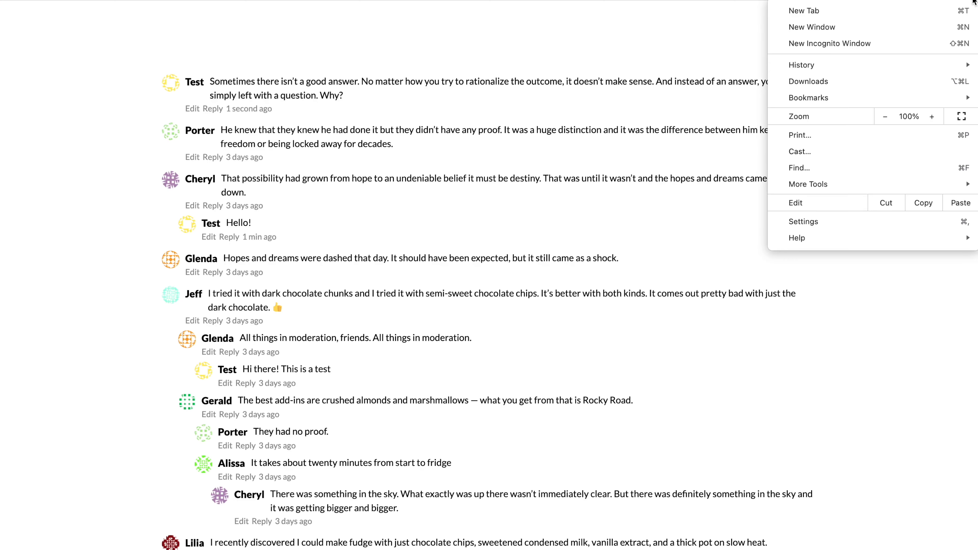
click(965, 44)
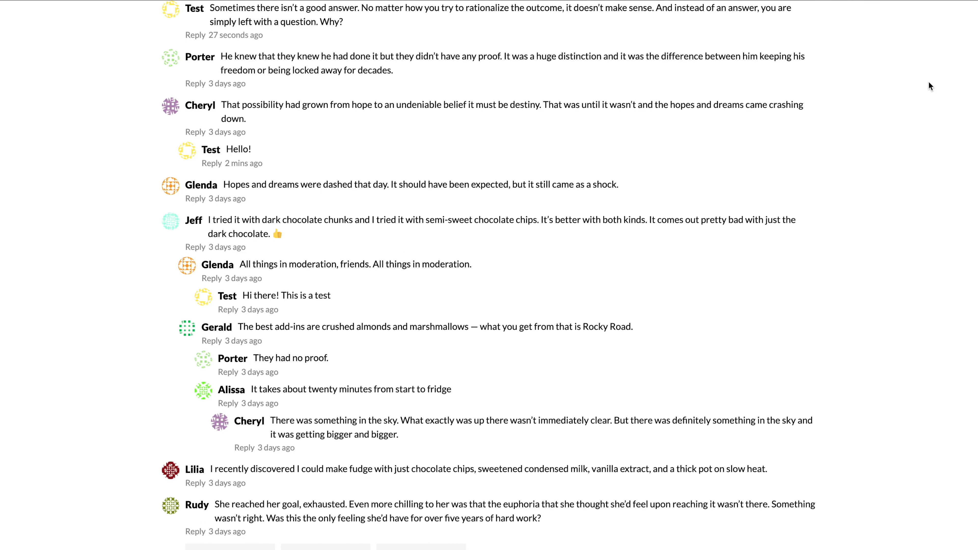
scroll(929, 81, down, 3)
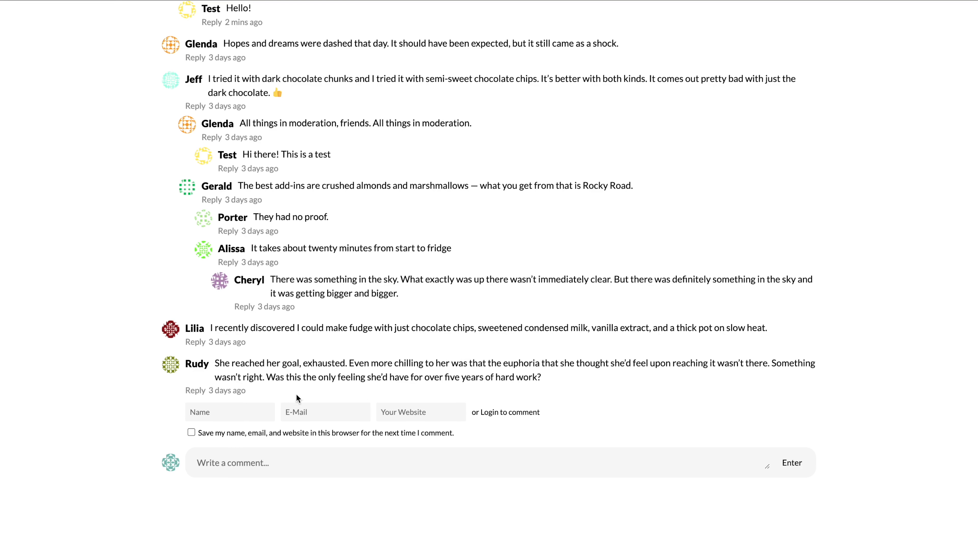
As a guest, enter name, e-mail and website, save details, and post 'Another test'.
click(257, 410)
text(Araminta)
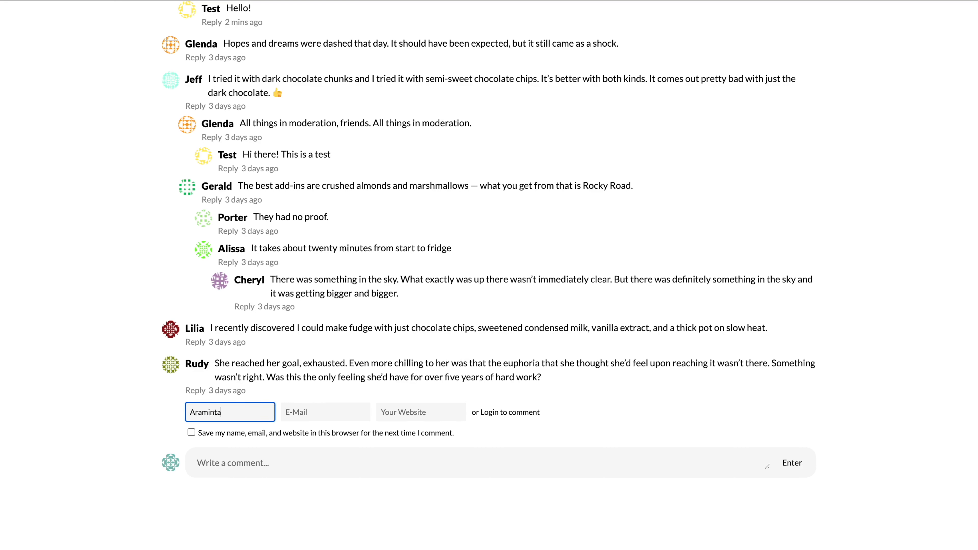
click(348, 414)
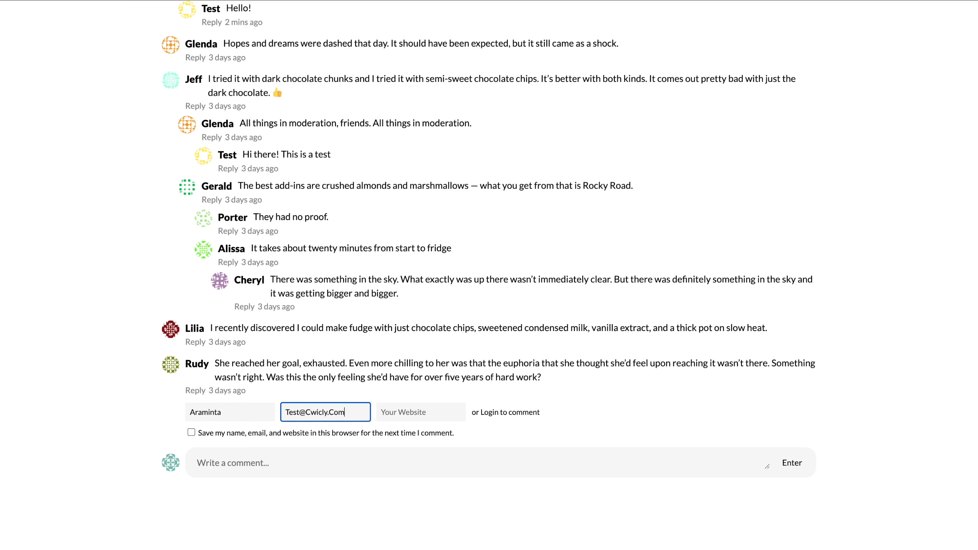
key(Tab)
text(Cwicly.Com)
click(191, 432)
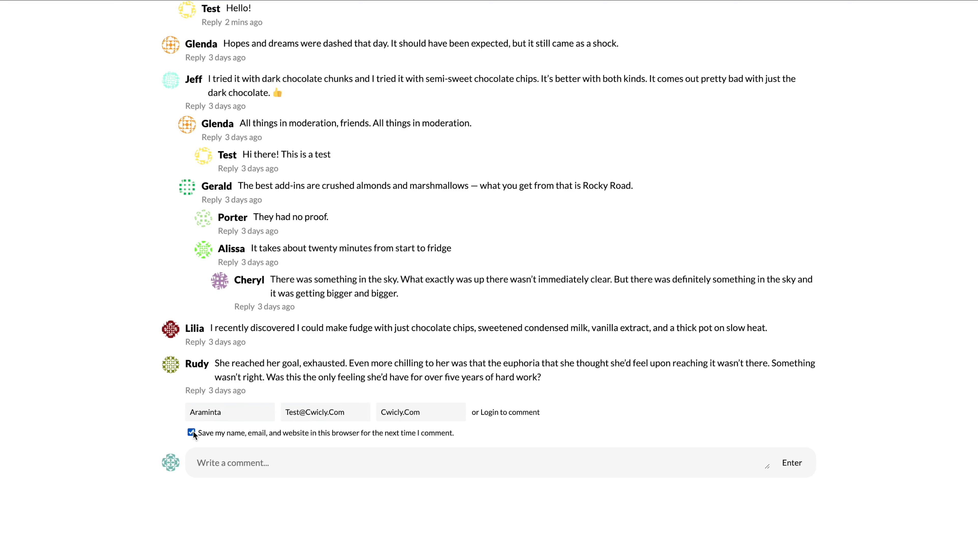
click(385, 463)
text(Another test)
click(790, 464)
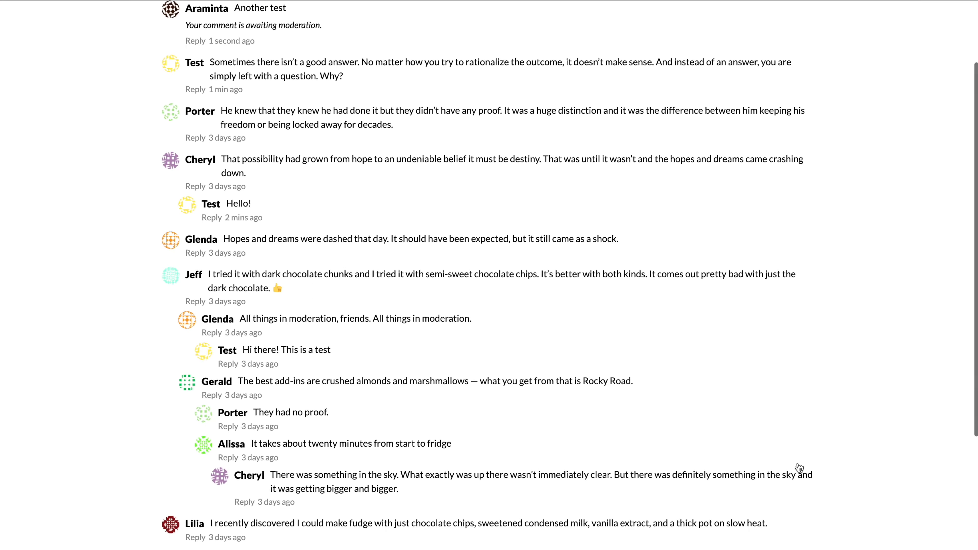
Log in through the 'Login to comment' link with the prefilled credentials.
scroll(799, 468, up, 3)
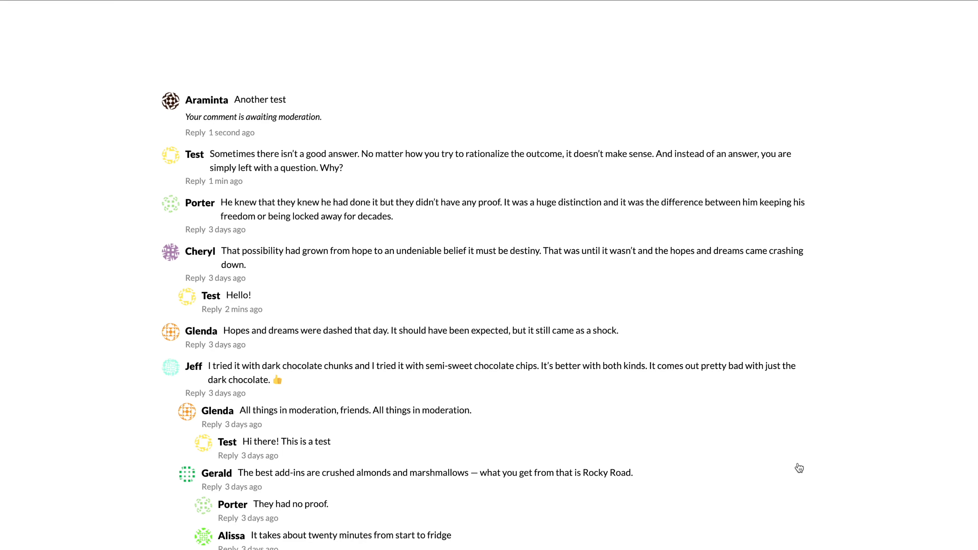
scroll(799, 468, down, 9)
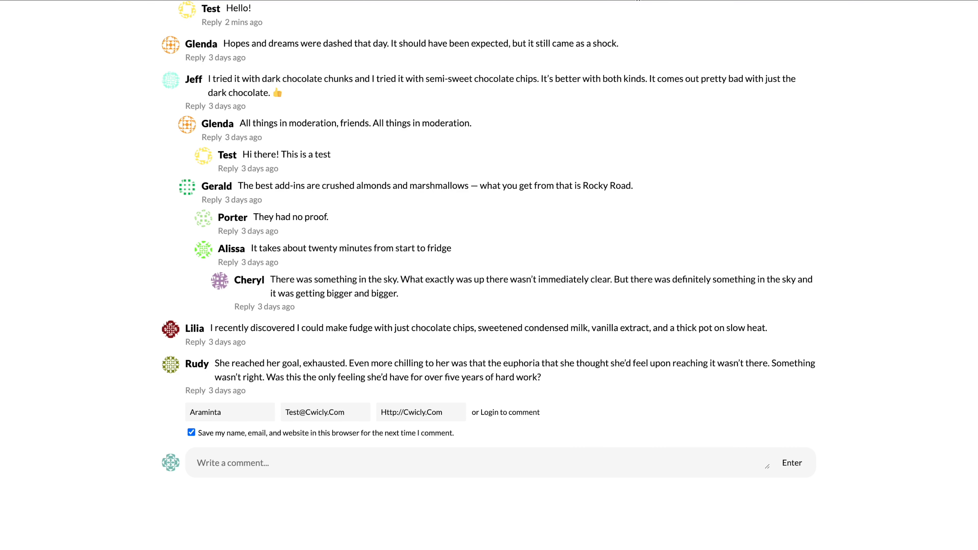
scroll(668, 418, up, 7)
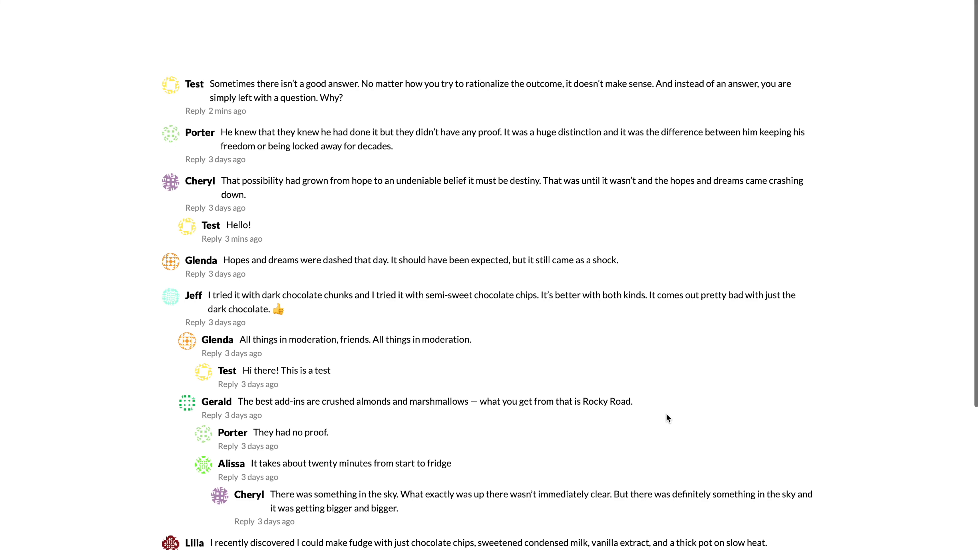
scroll(666, 414, down, 5)
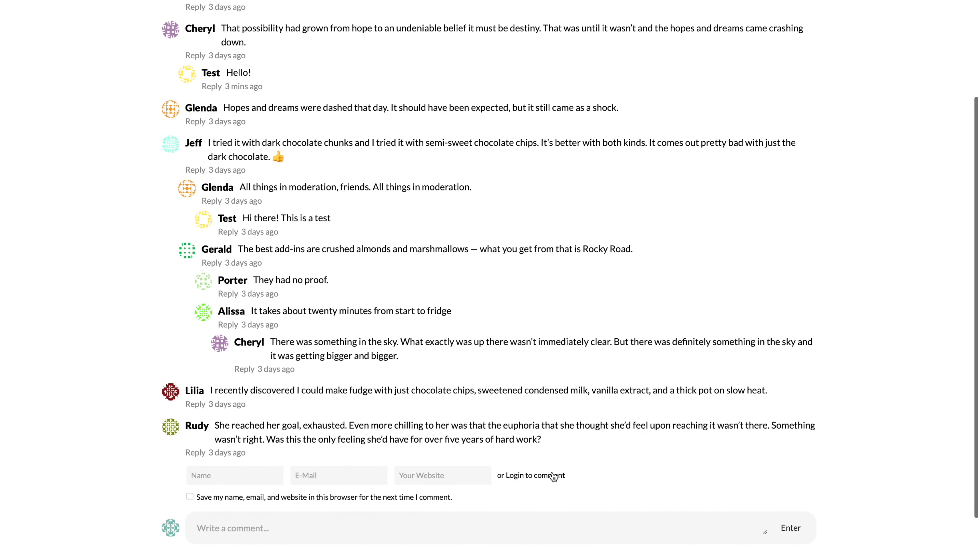
click(554, 477)
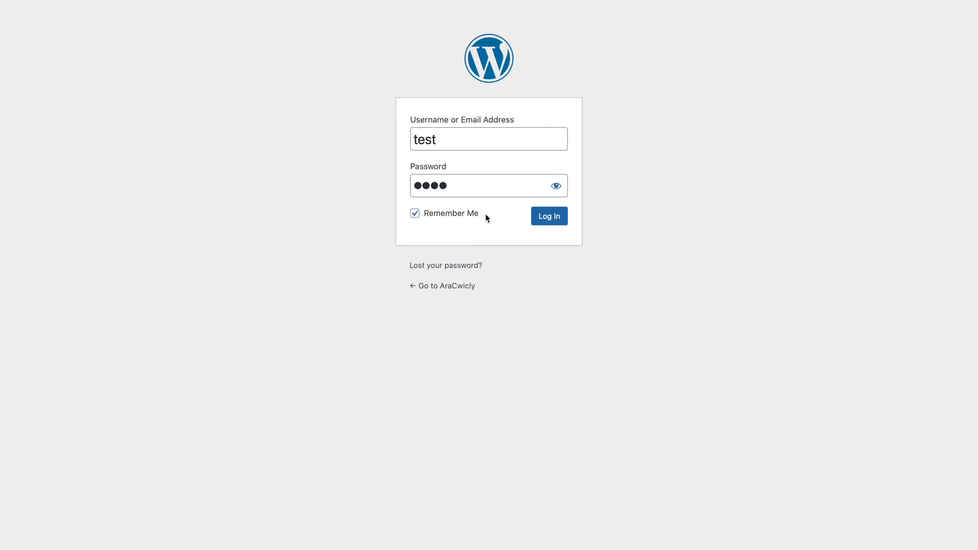
click(549, 221)
scroll(551, 221, down, 5)
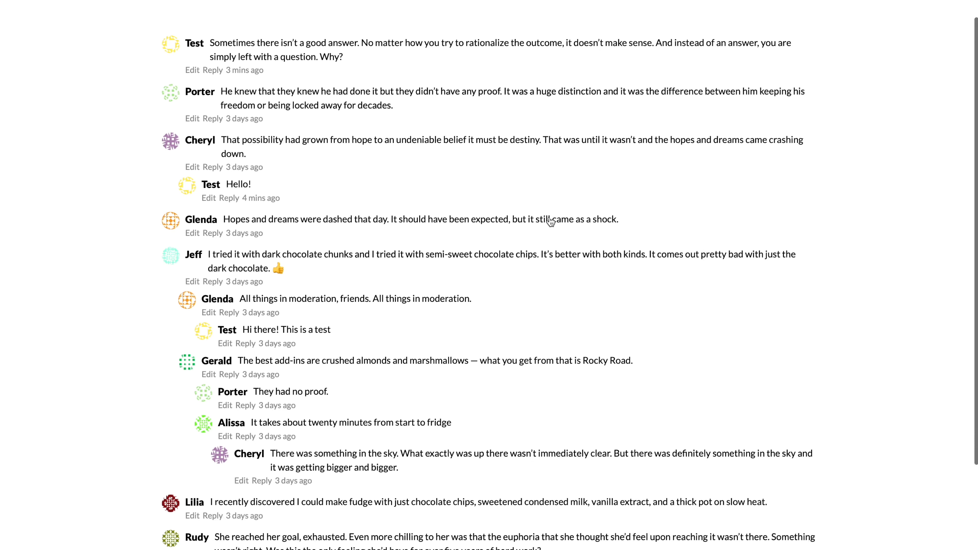